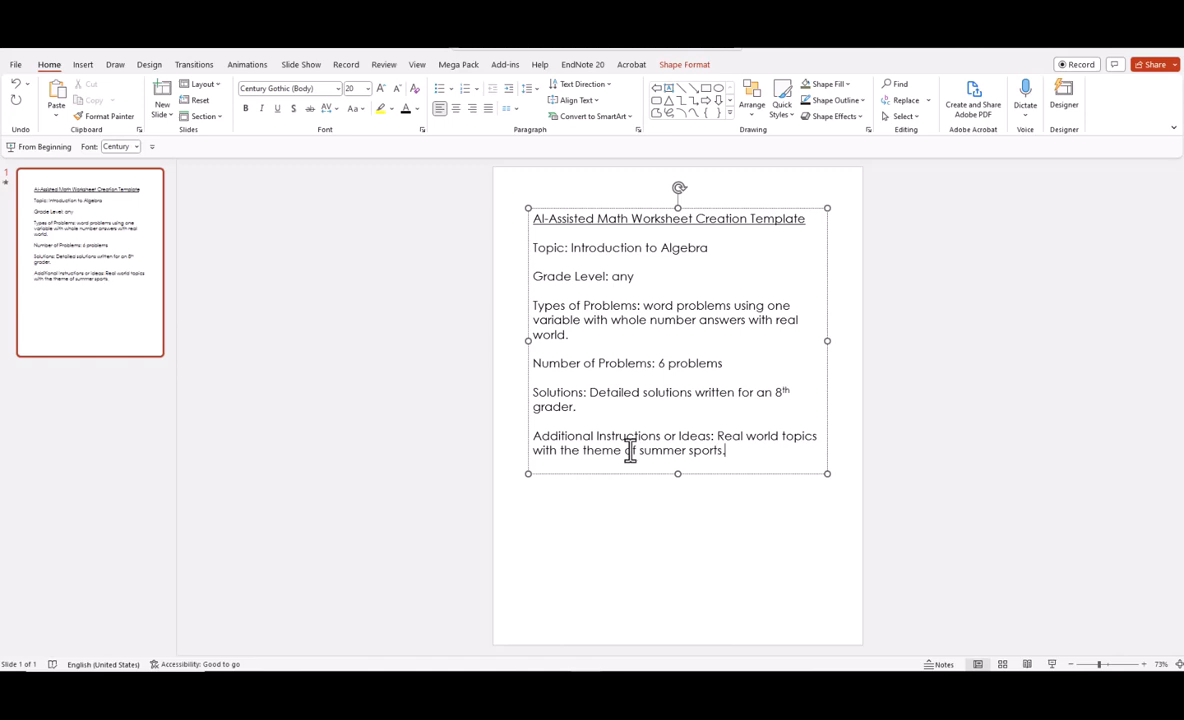
Append the lines "Create as a worksheet." and "Give me 5 possible titles." below the additional instructions in the template.
key(Return)
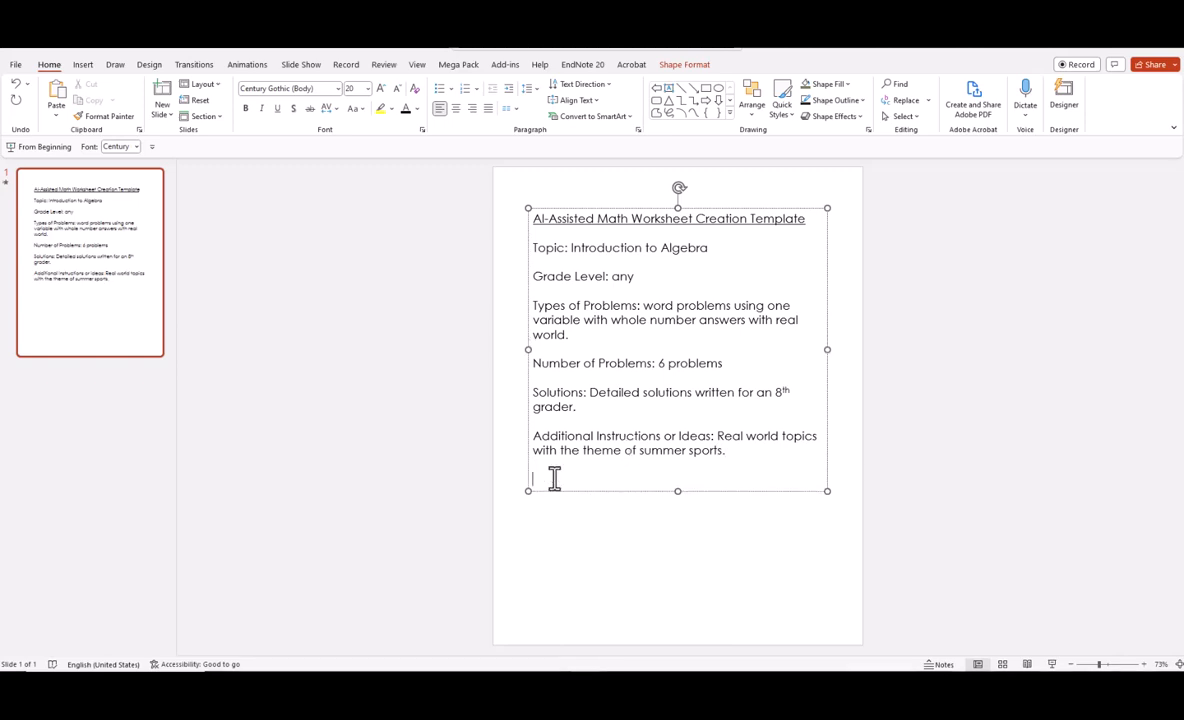
text(Create as)
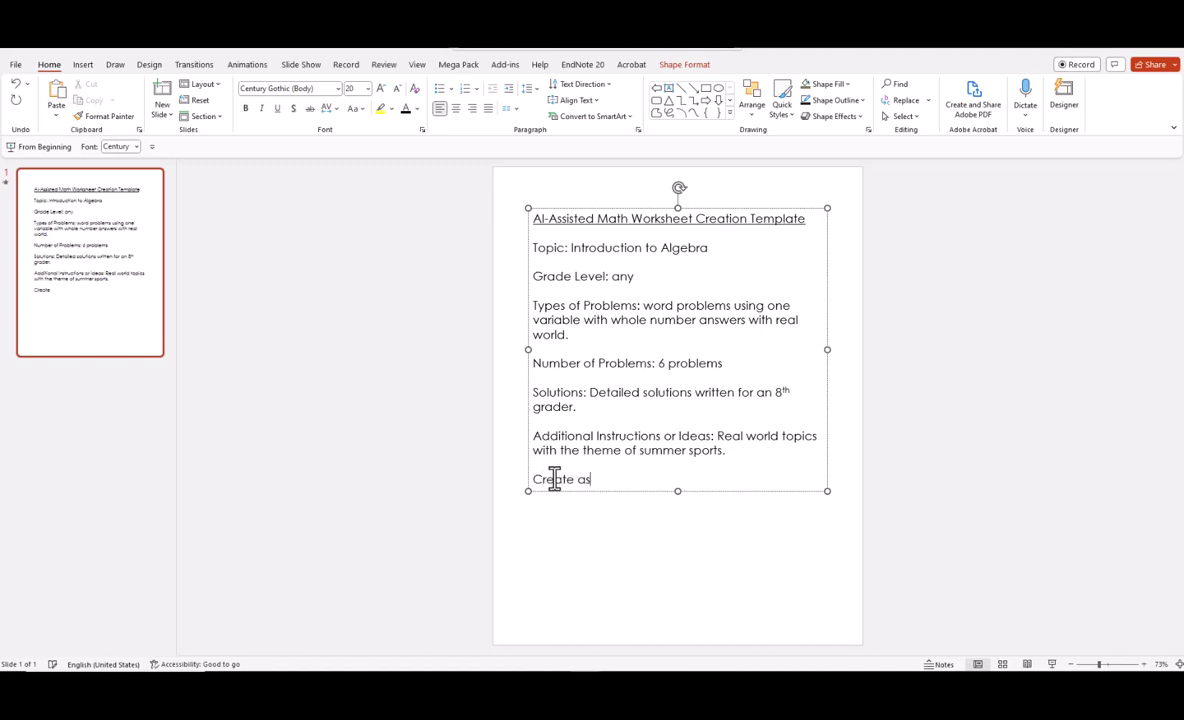
text( a worksheet.)
key(Return)
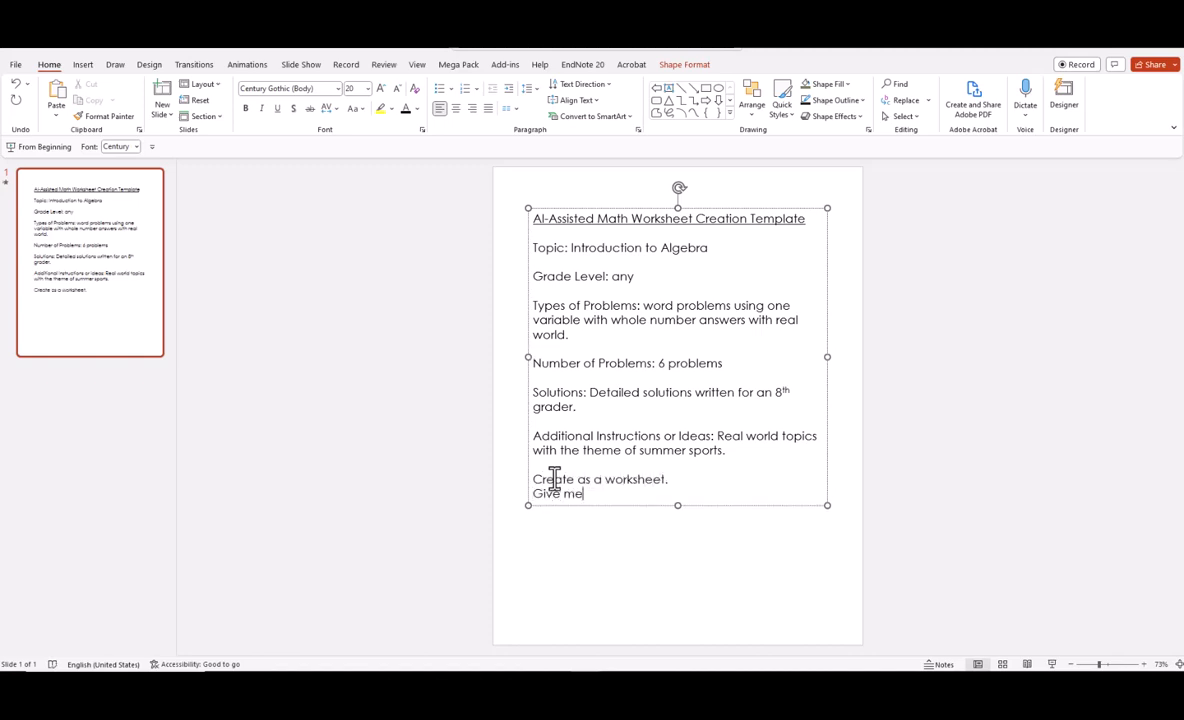
text(Give me 5 possibl)
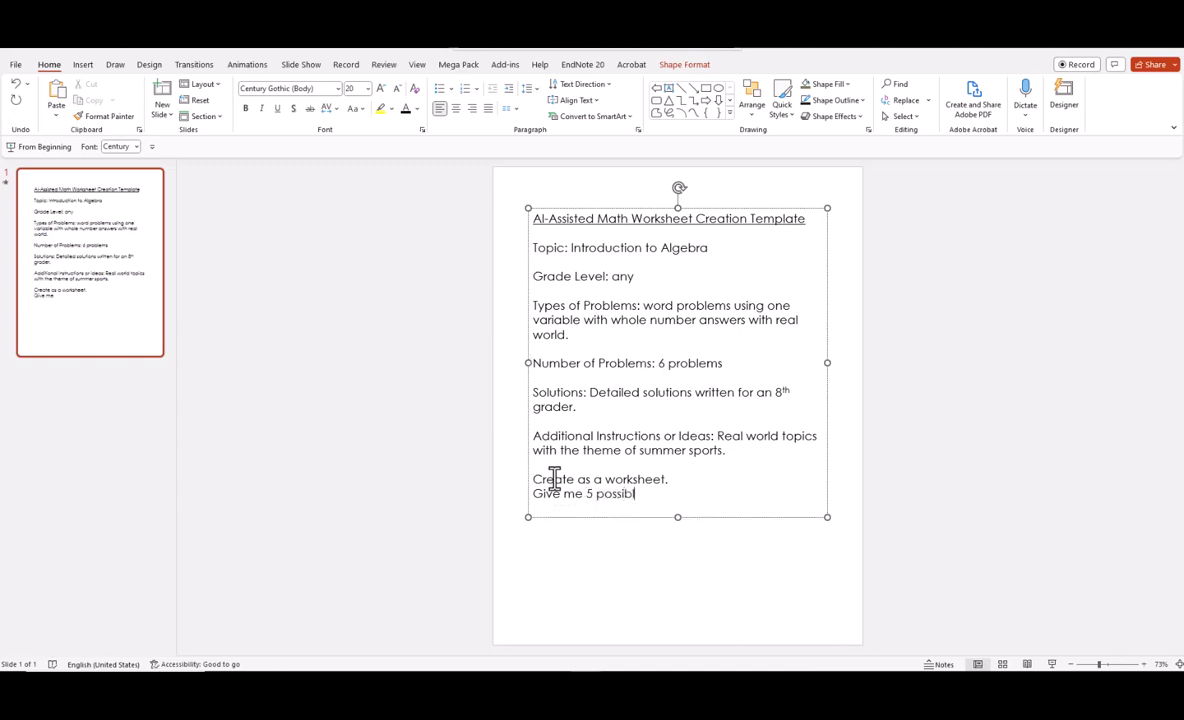
text(e titles.)
key(Return)
Add a final template line reading "Any teacher resources that would be great to have.".
text(A)
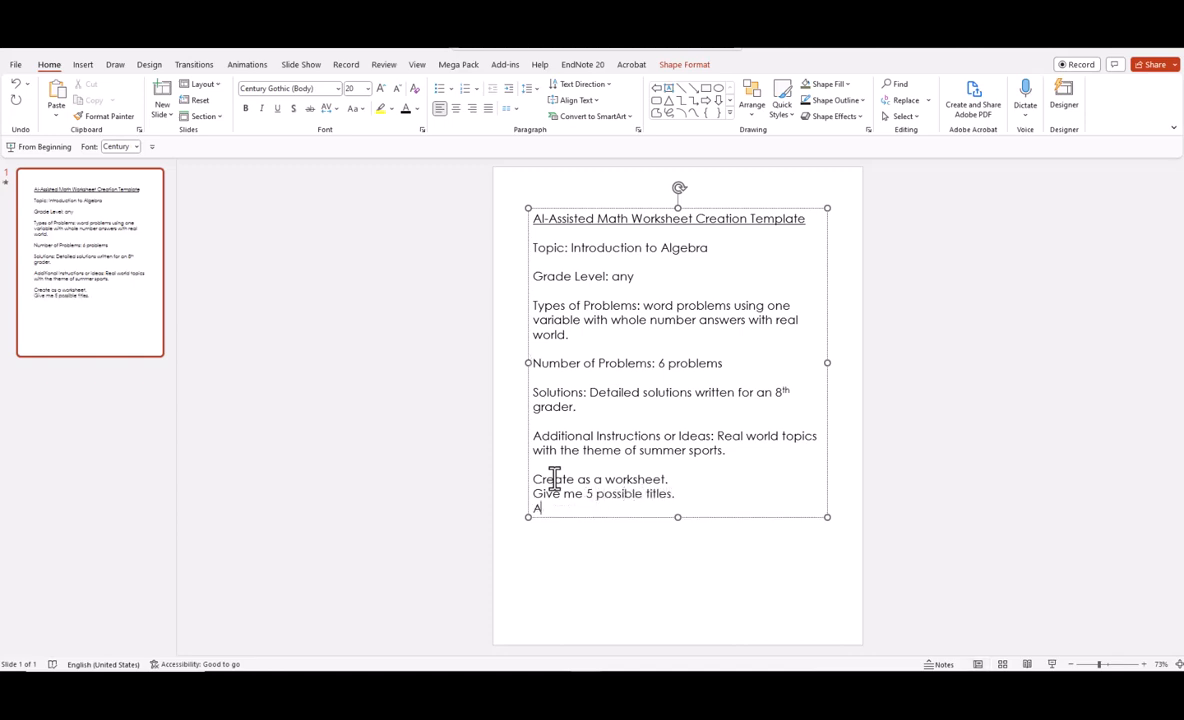
text(ny teacher resour)
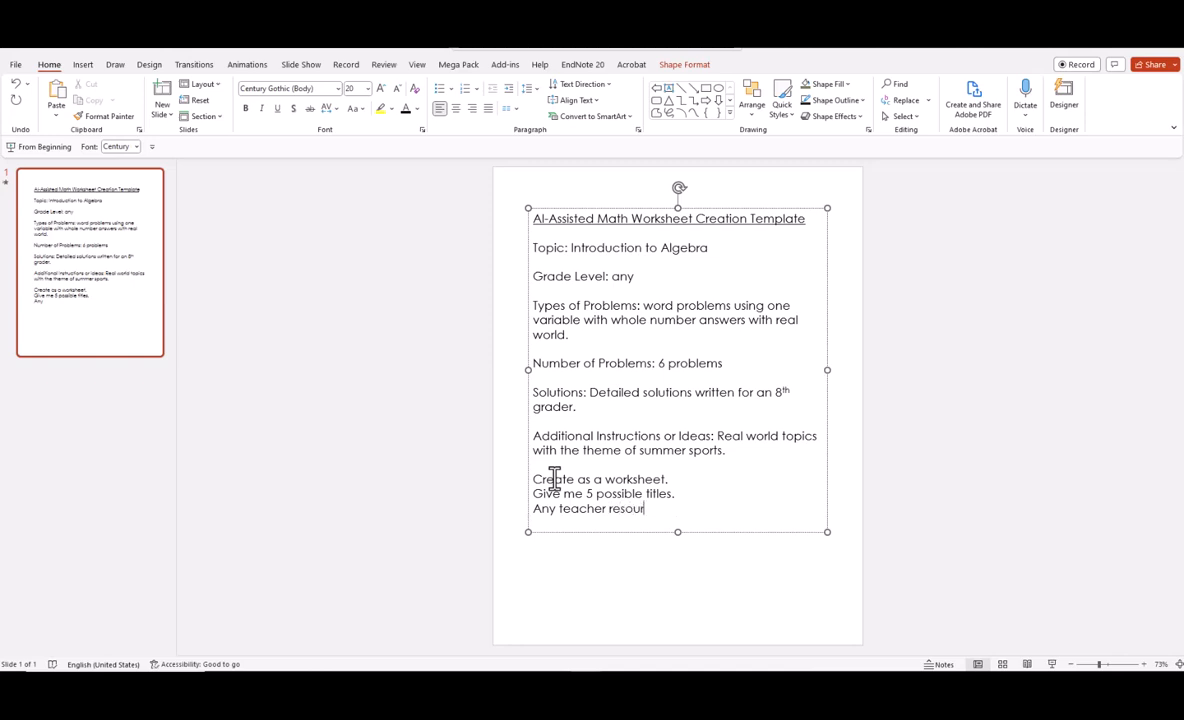
text(ces that would be great to)
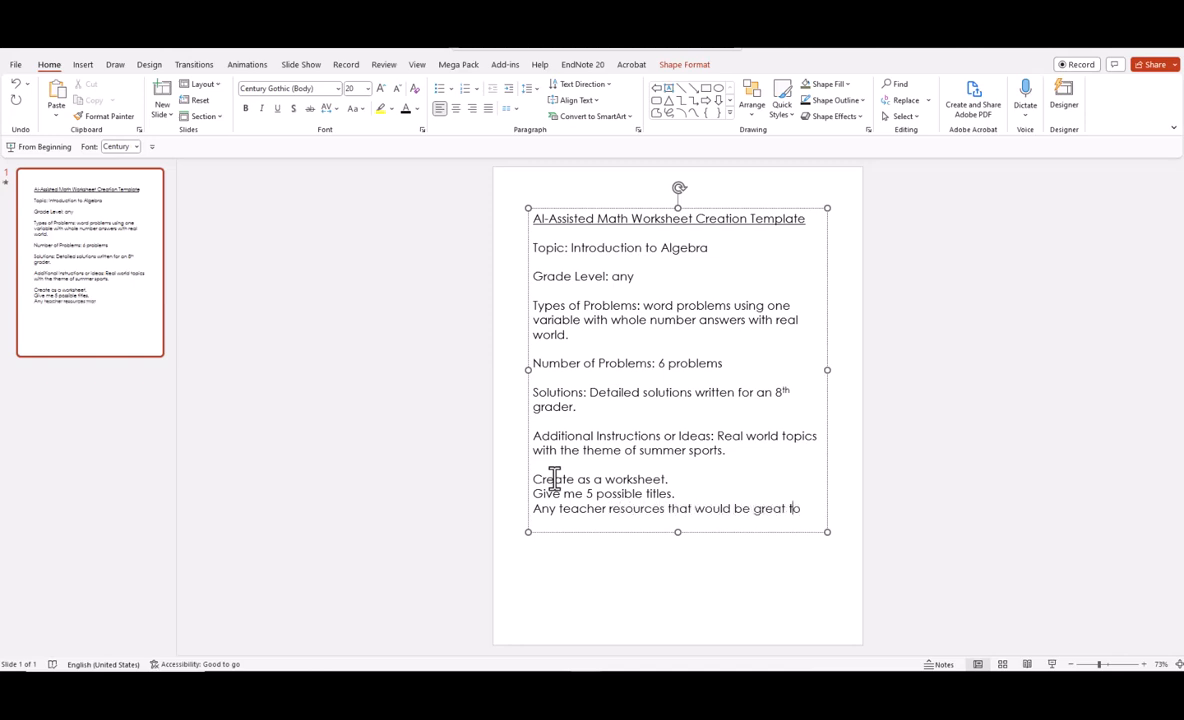
text( have.)
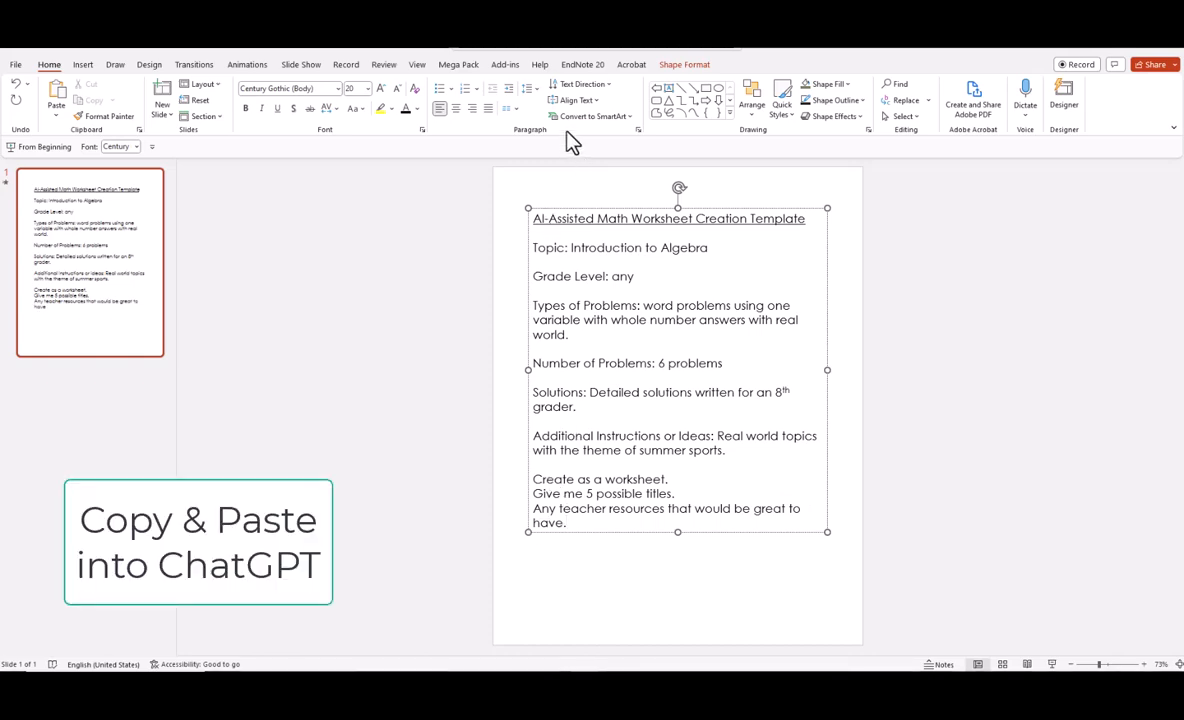
Copy the template text from the Topic line through the last line, leaving out the underlined title.
shift+click(534, 248)
right_click(545, 252)
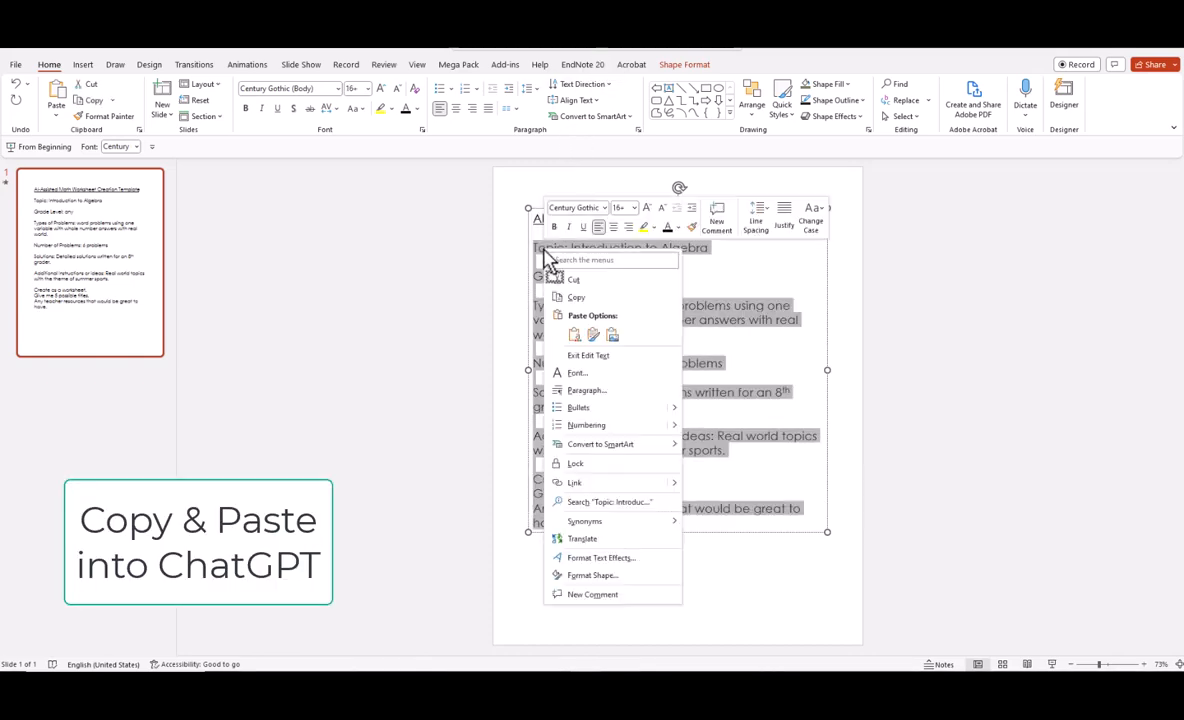
click(572, 297)
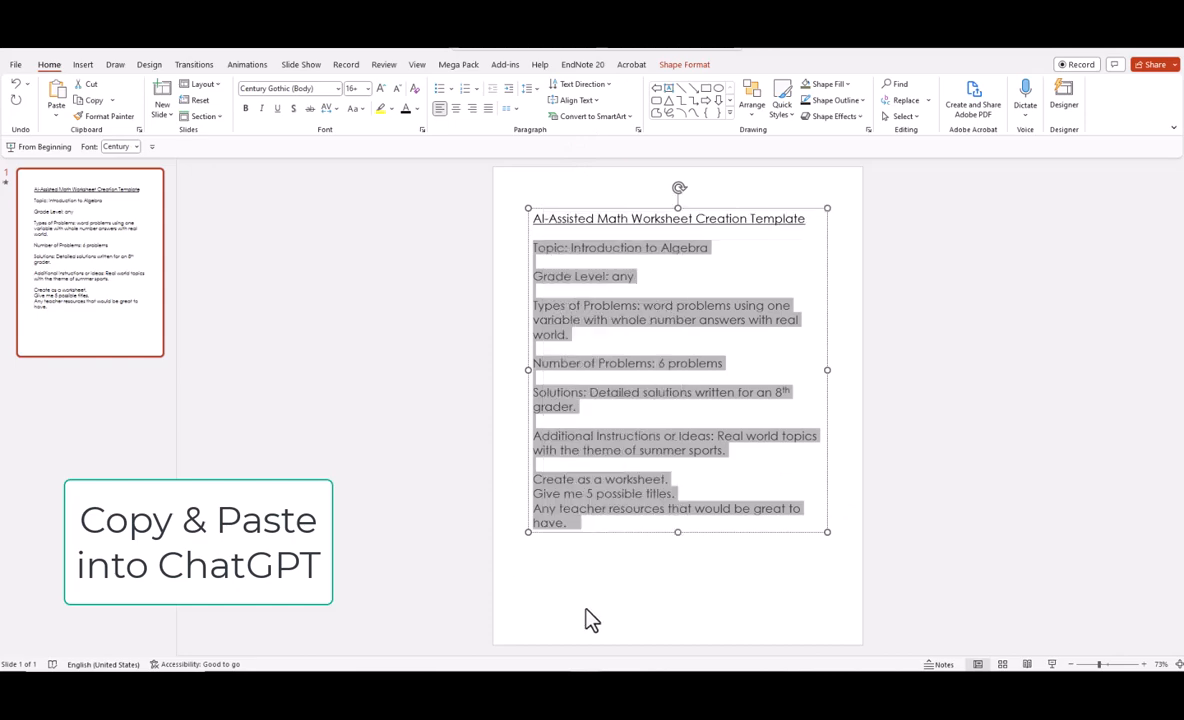
Switch to ChatGPT, paste the copied template text into a new chat and send it.
click(645, 682)
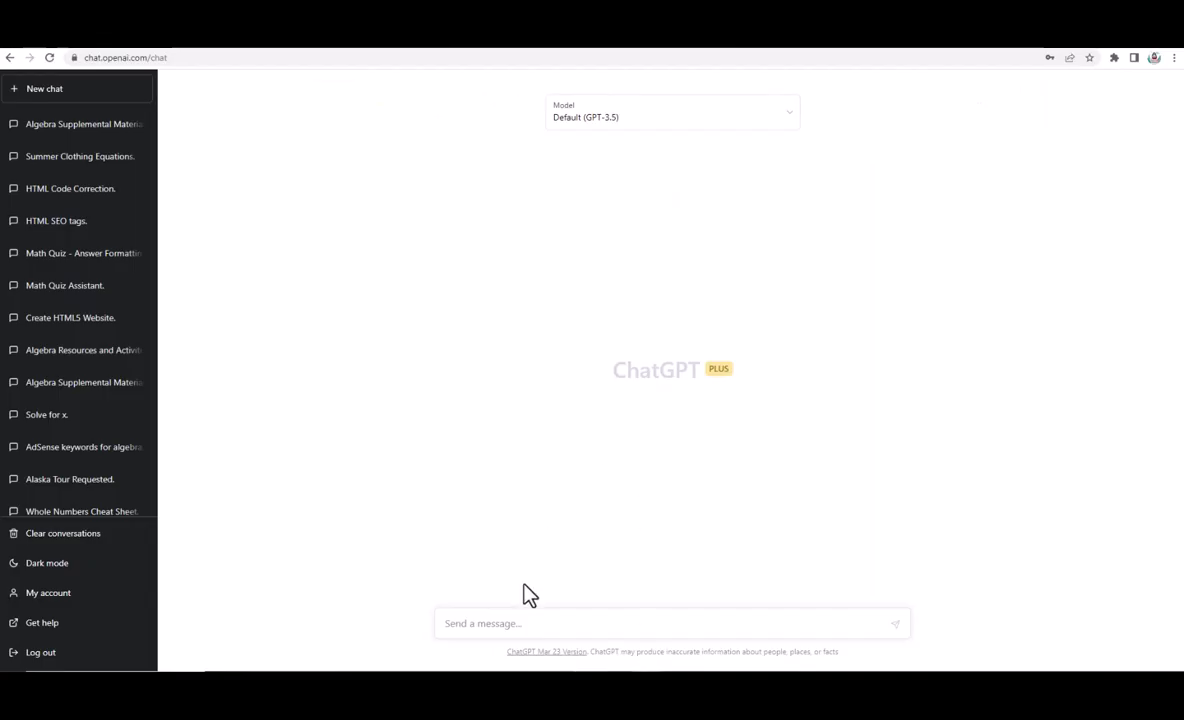
click(512, 623)
right_click(523, 623)
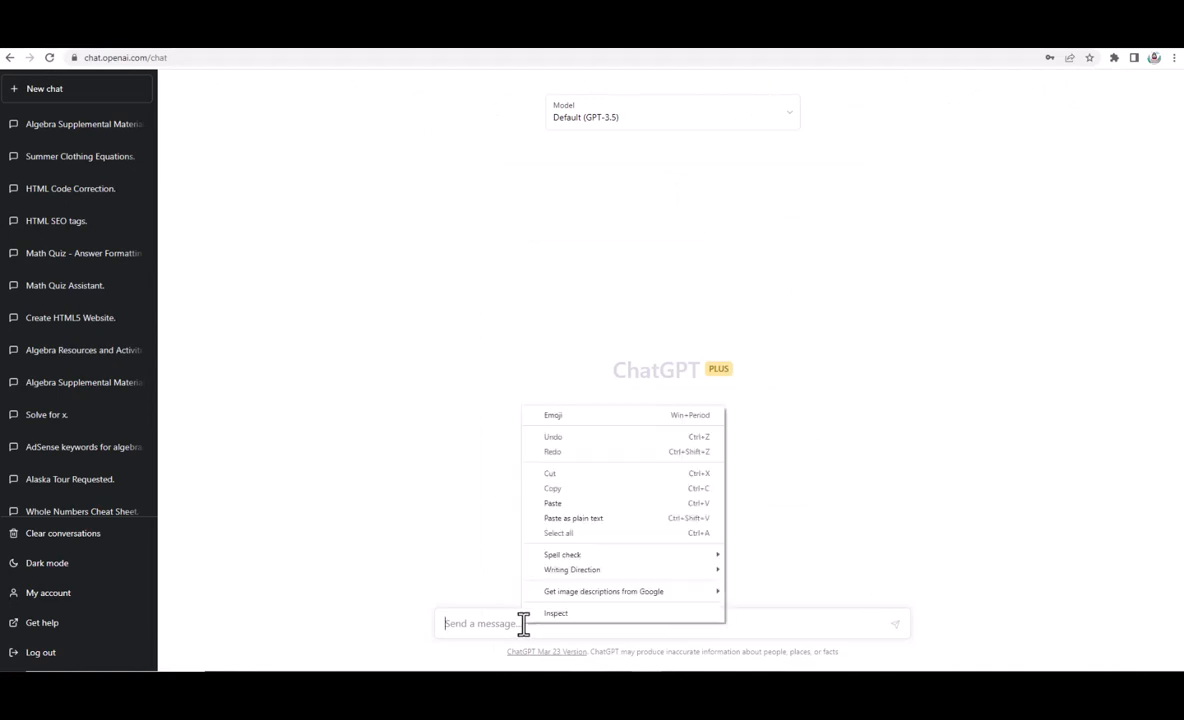
click(558, 502)
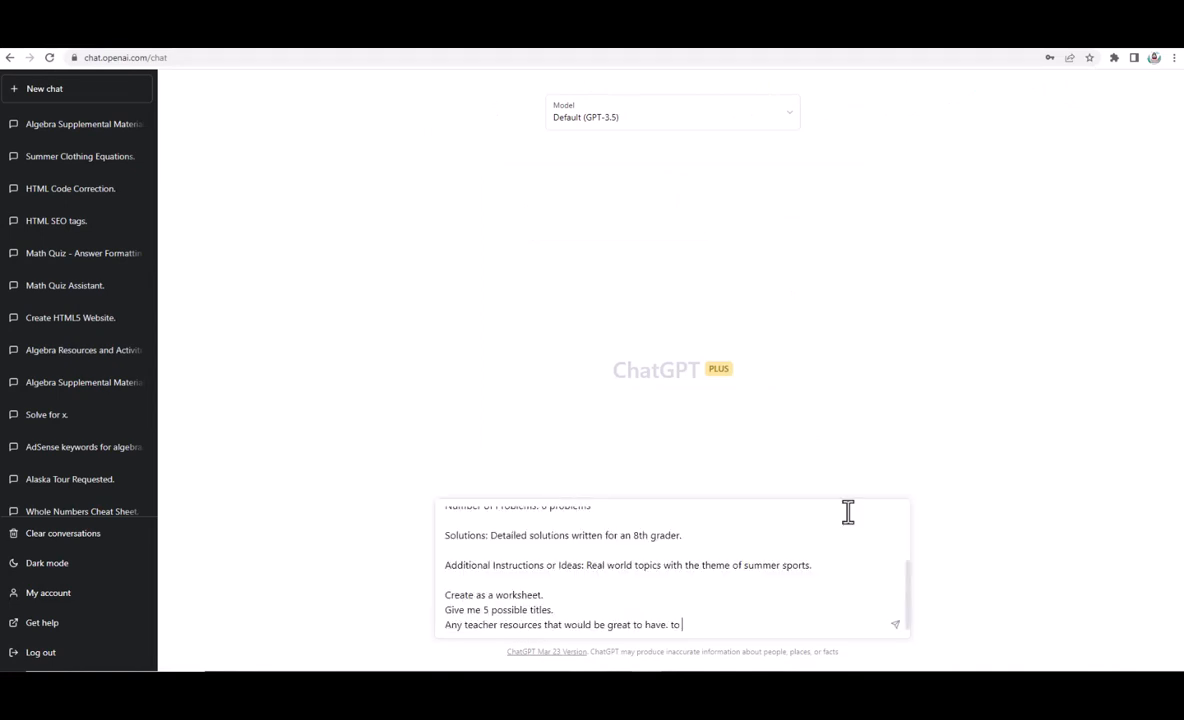
click(896, 633)
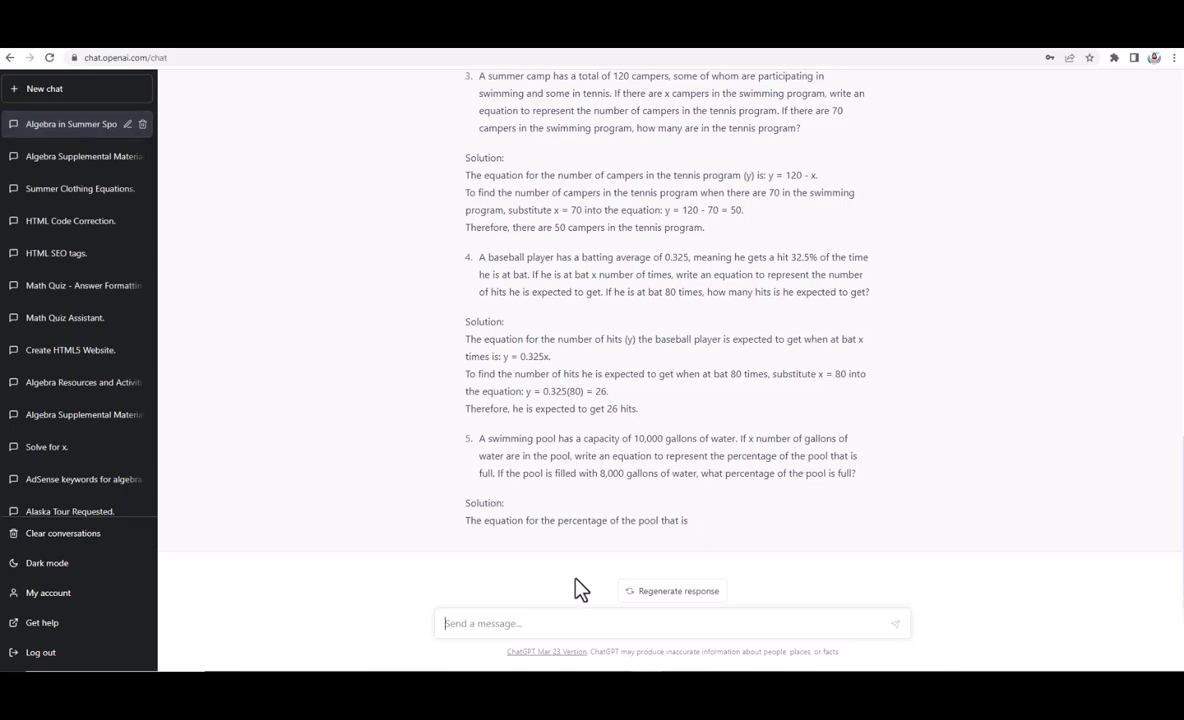
Prompt ChatGPT with "continue" twice to obtain the remaining problems and solutions of the worksheet.
text(continue)
key(Return)
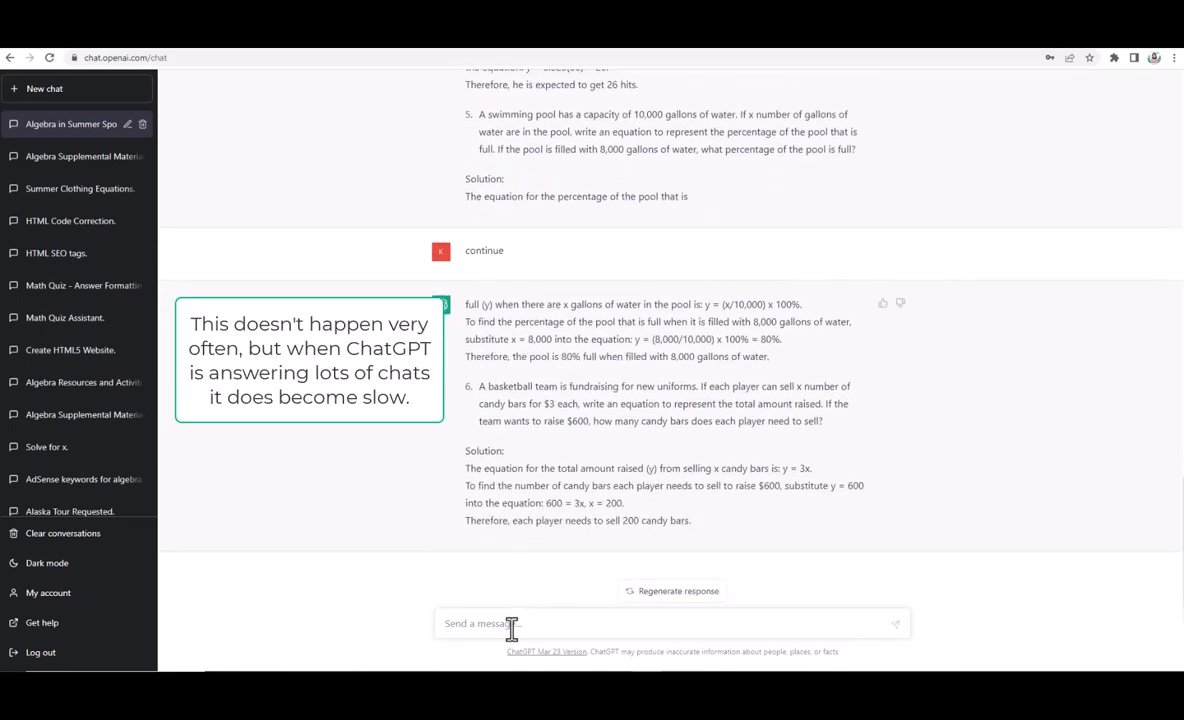
text(continue)
key(Return)
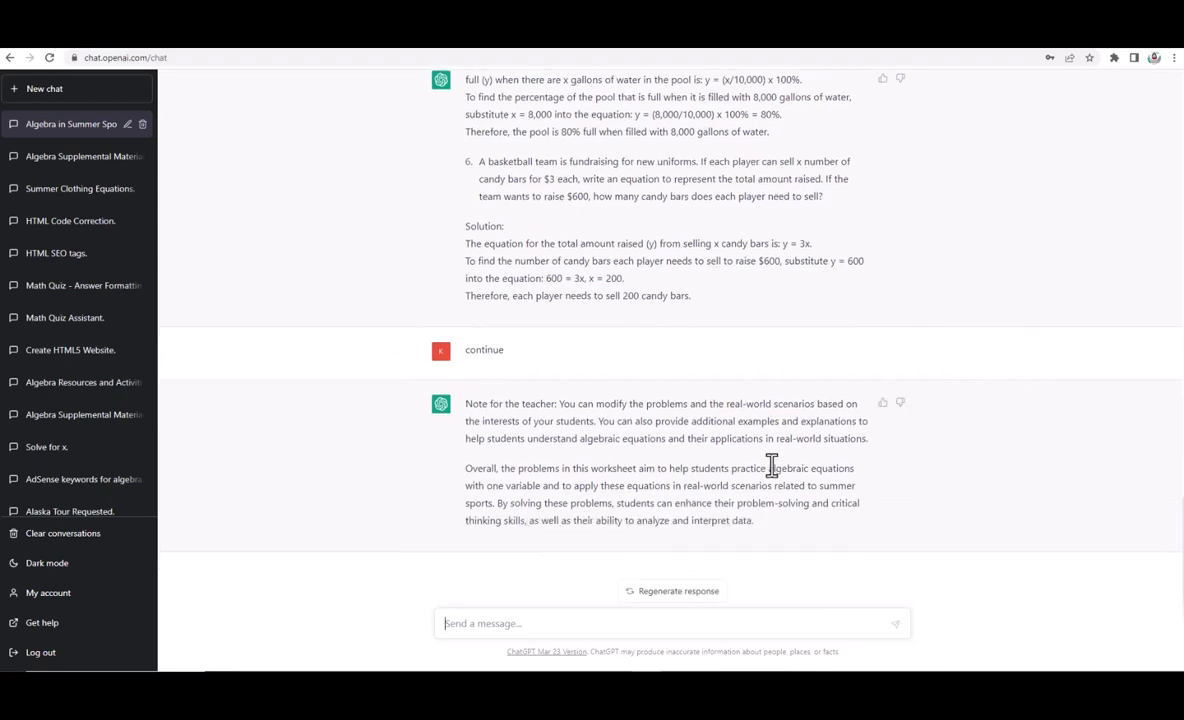
Review the generated worksheet from its suggested titles and teacher resources through the six problems, solutions and teacher note.
scroll(824, 395, up, 10)
scroll(824, 395, up, 4)
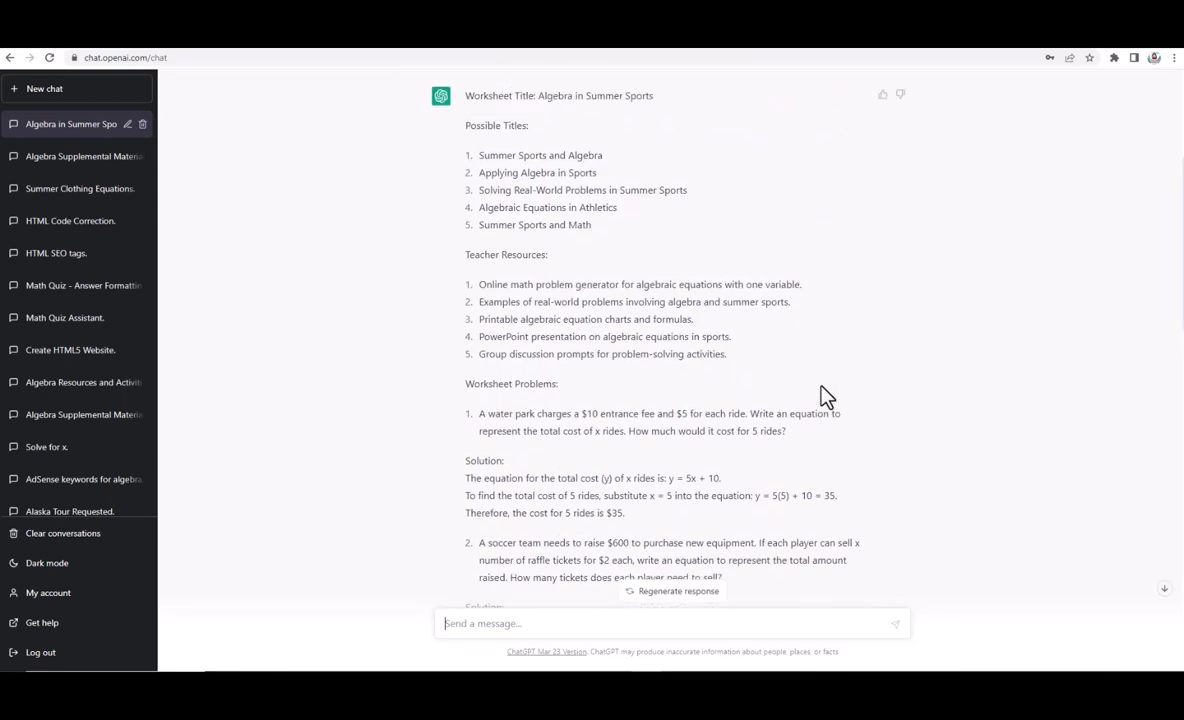
scroll(822, 396, down, 3)
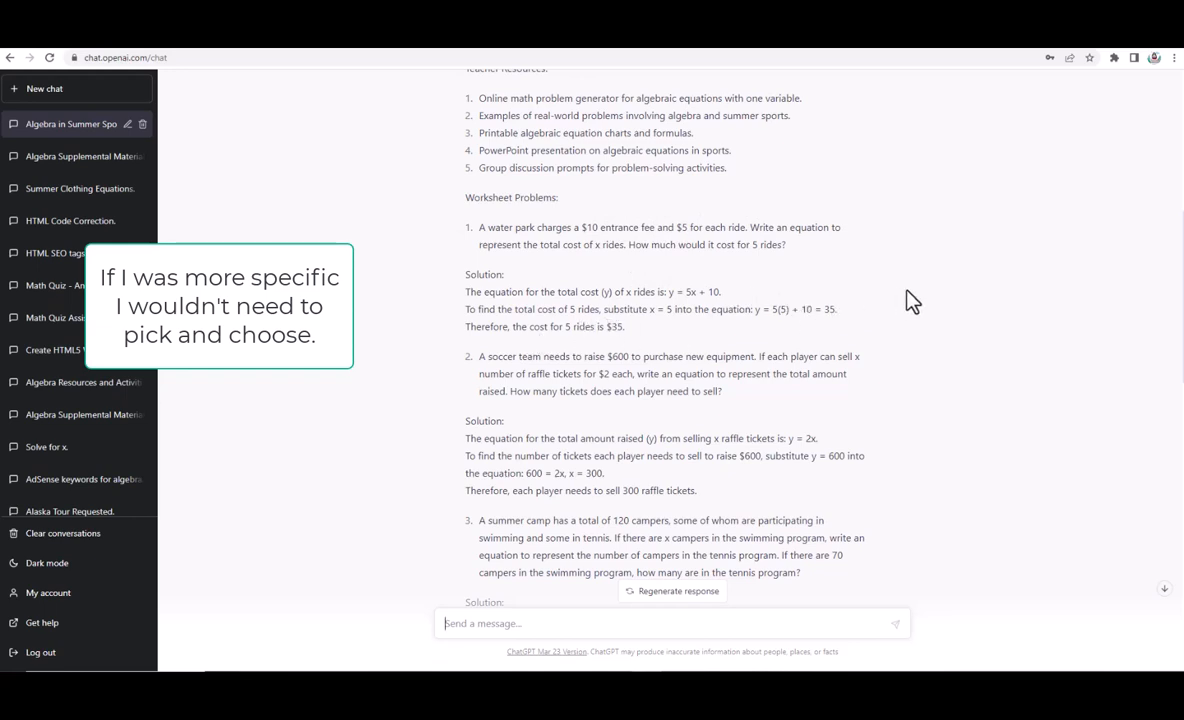
scroll(912, 300, down, 2)
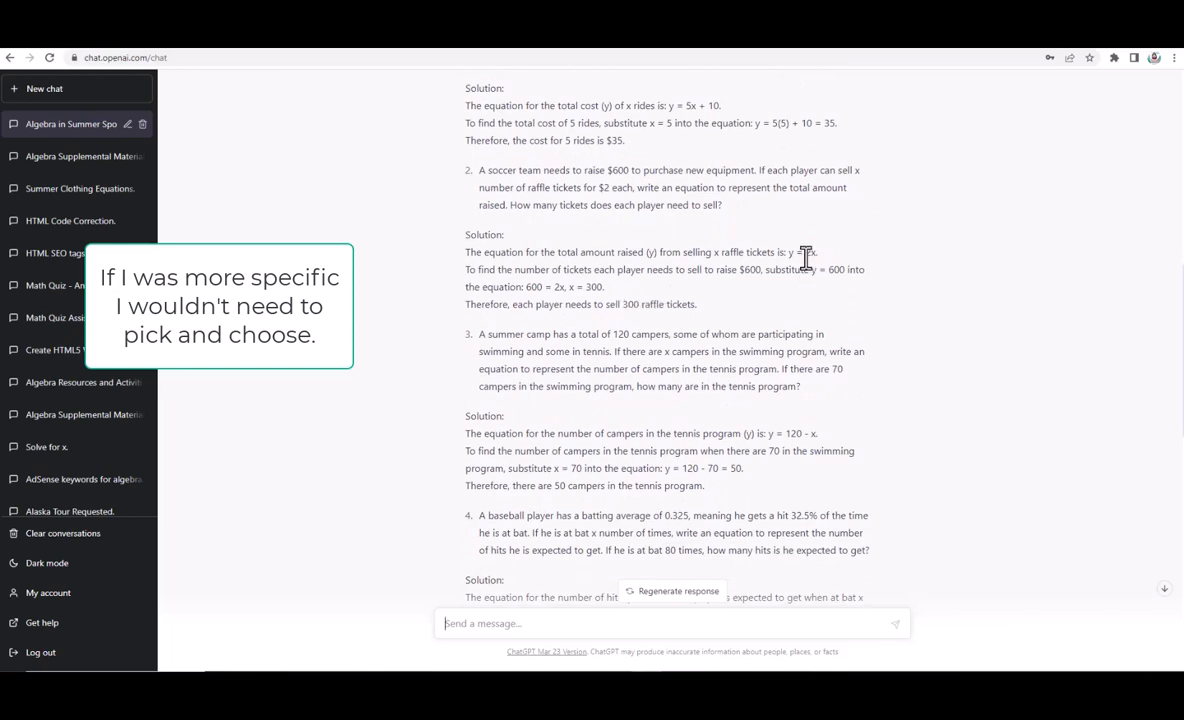
scroll(893, 262, down, 2)
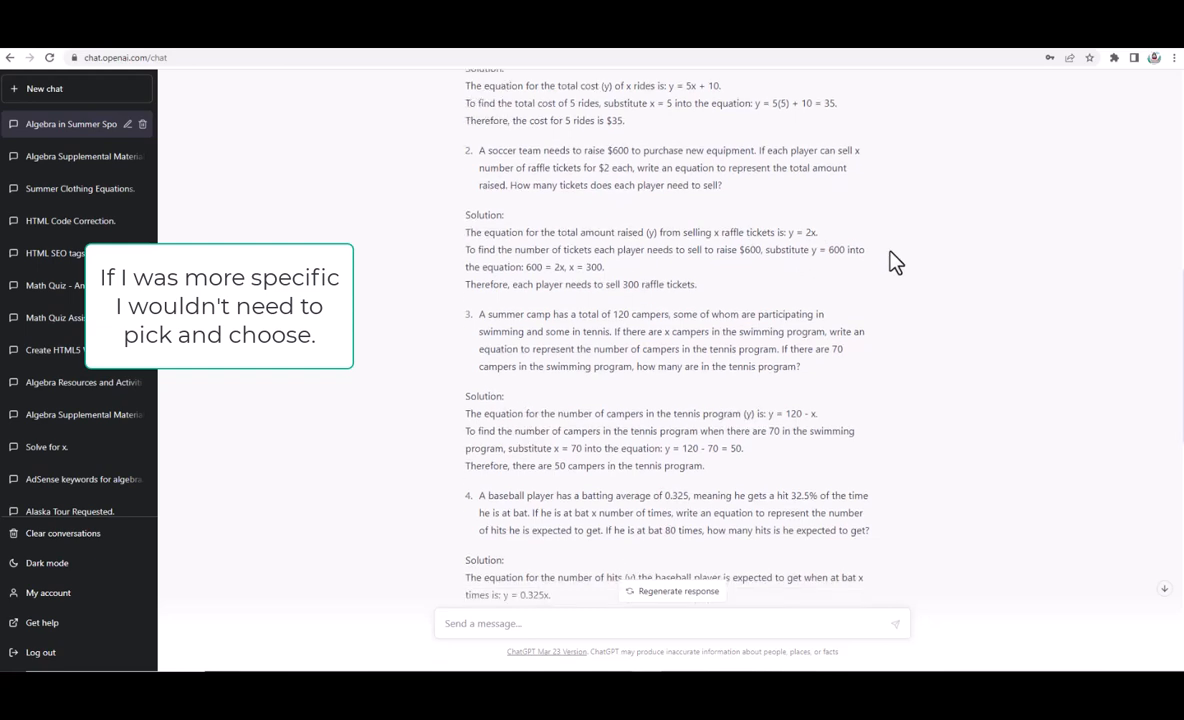
scroll(893, 262, down, 2)
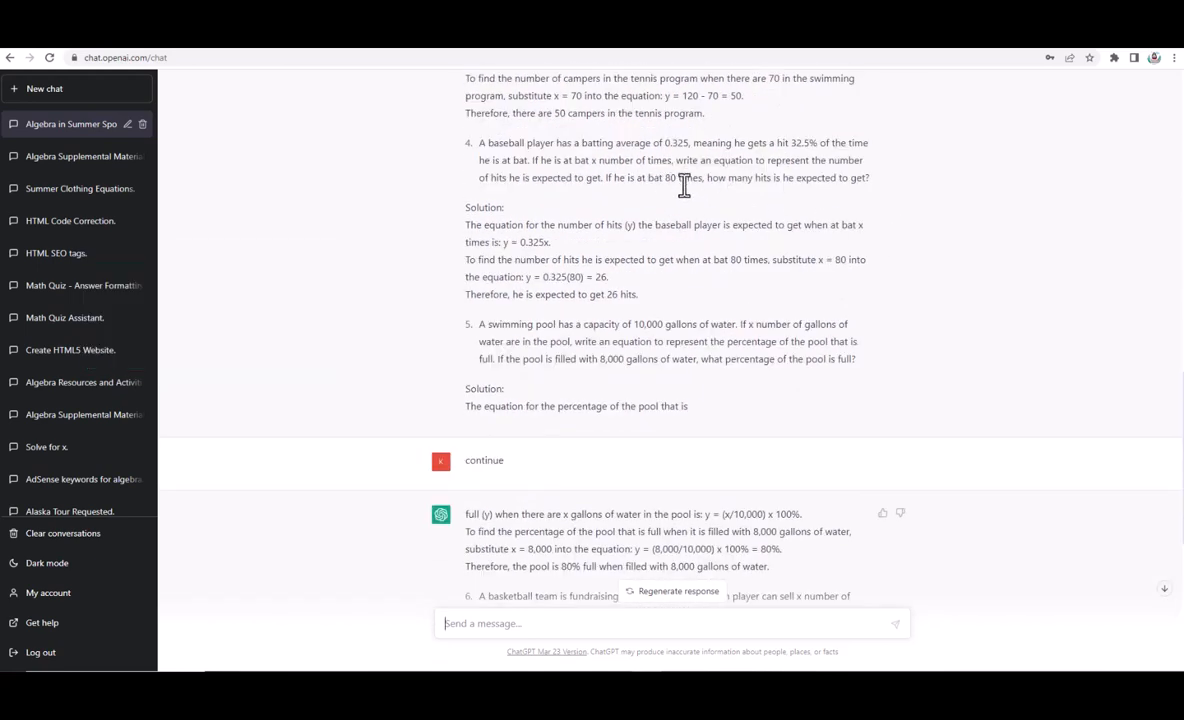
scroll(666, 190, down, 1)
scroll(666, 153, up, 1)
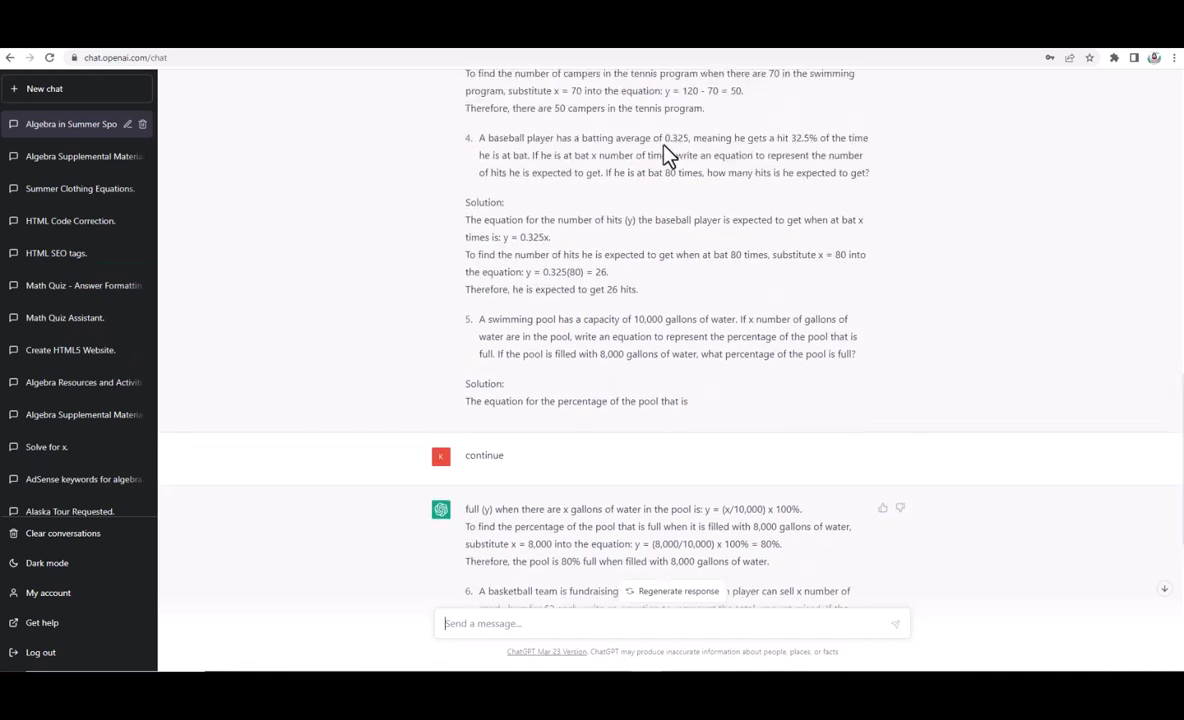
scroll(919, 205, down, 2)
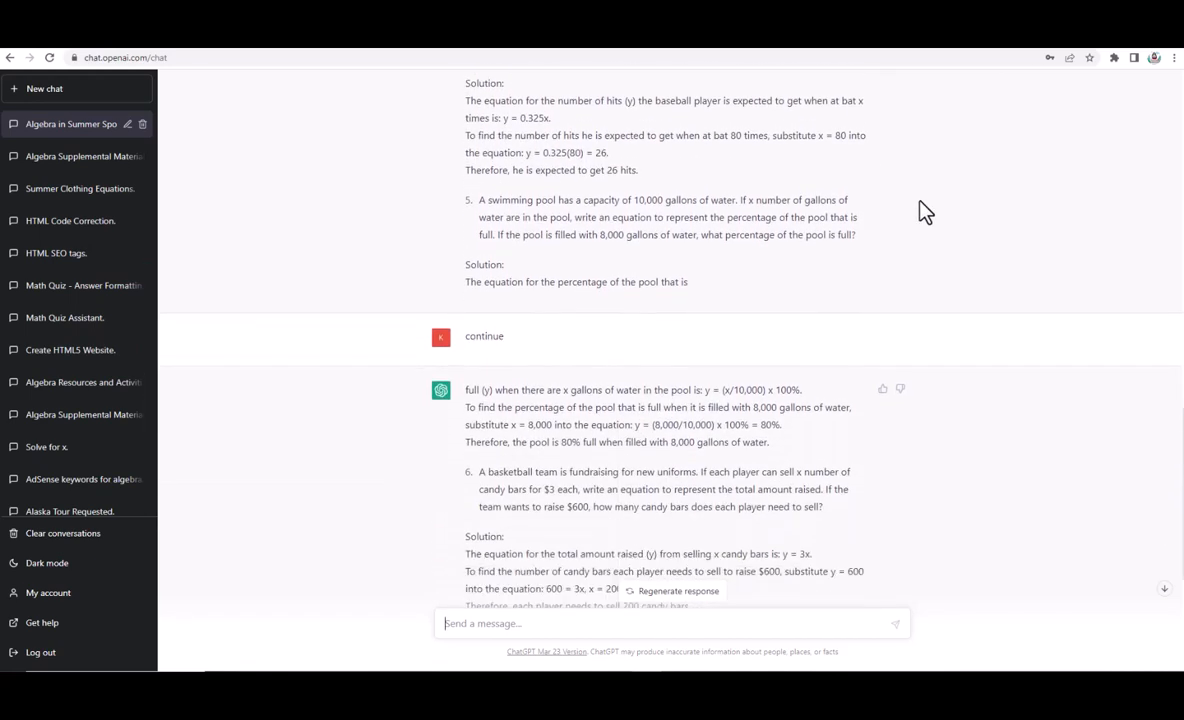
scroll(906, 222, down, 2)
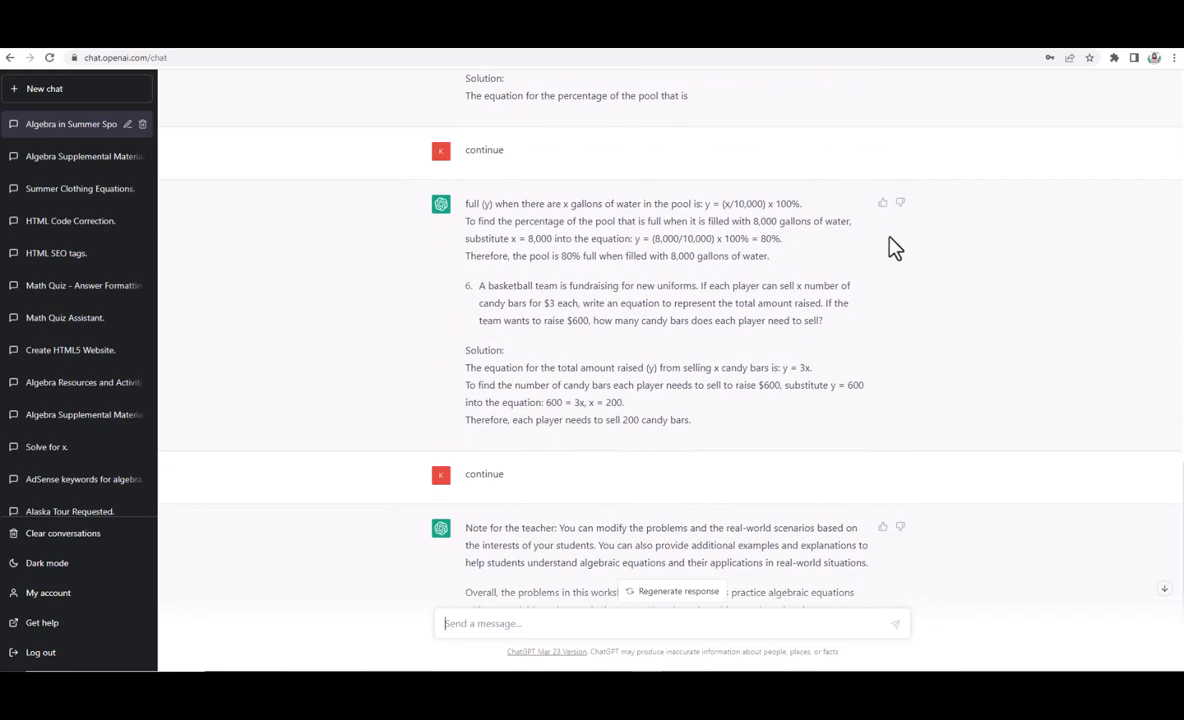
scroll(893, 247, down, 1)
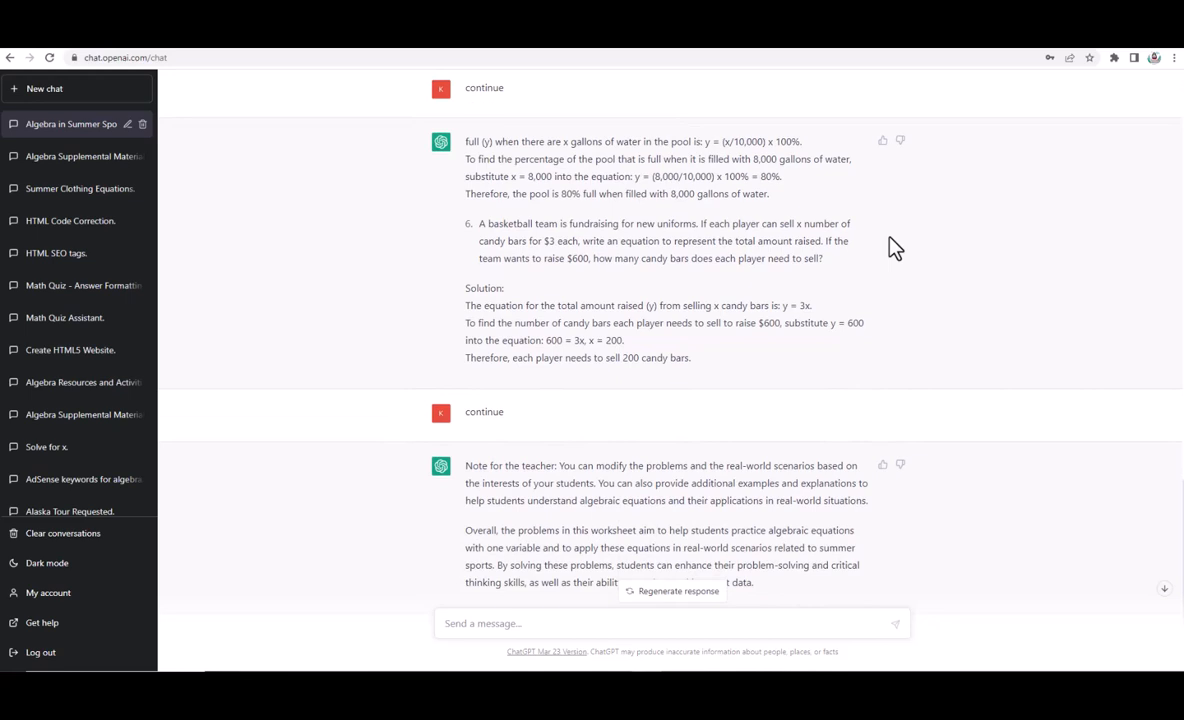
scroll(893, 247, down, 1)
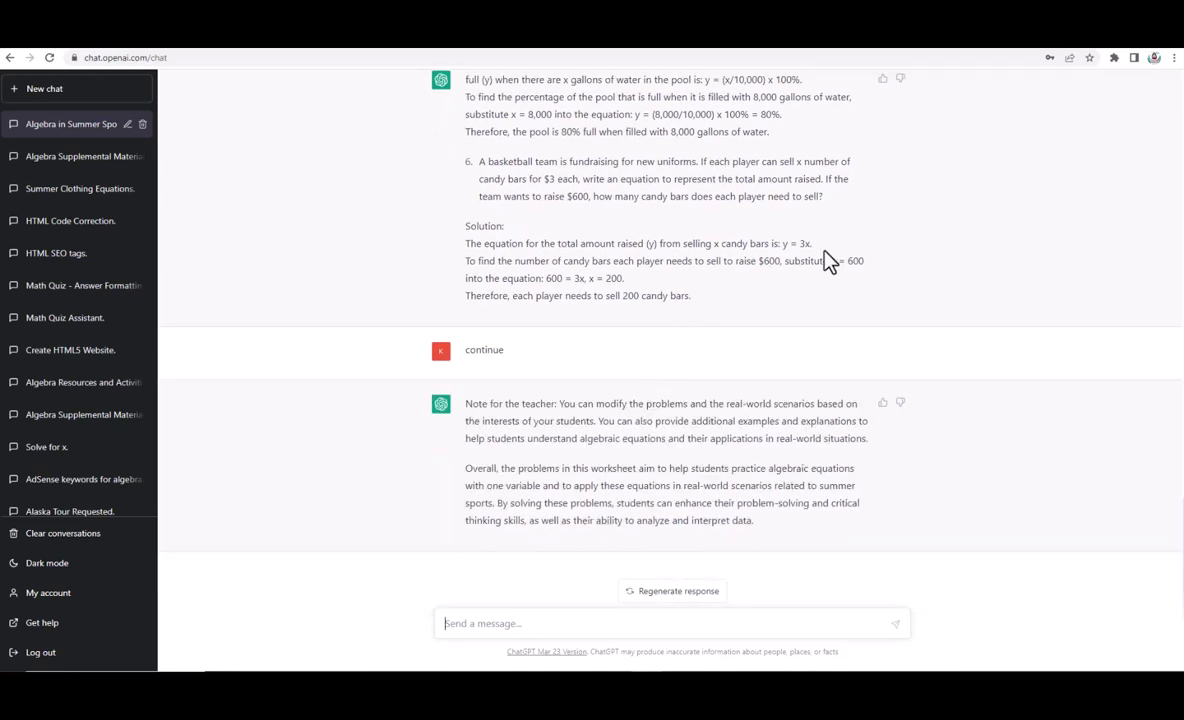
Copy the full text of problem 4 about the baseball player's batting average, without its solution.
scroll(875, 248, up, 5)
scroll(875, 248, up, 2)
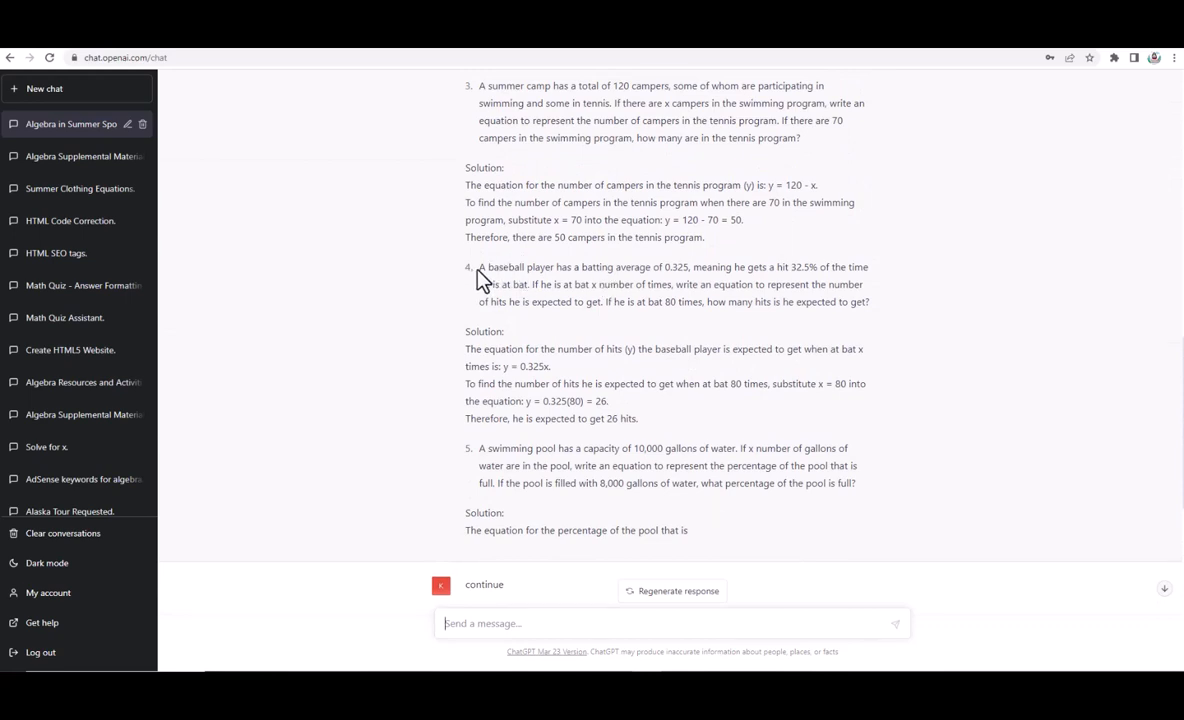
drag(479, 267, 883, 304)
right_click(806, 297)
click(820, 307)
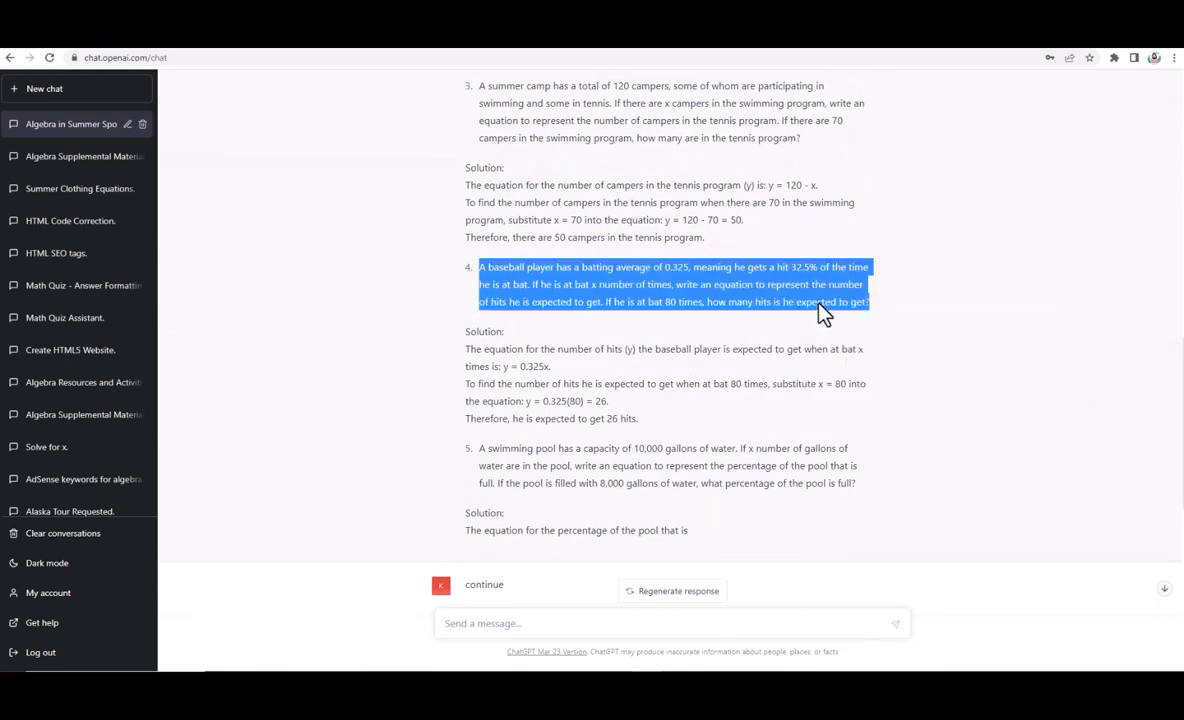
Request 6 word problems with detailed solutions like the pasted baseball problem, plus 6 worksheet titles, and send the message.
click(485, 625)
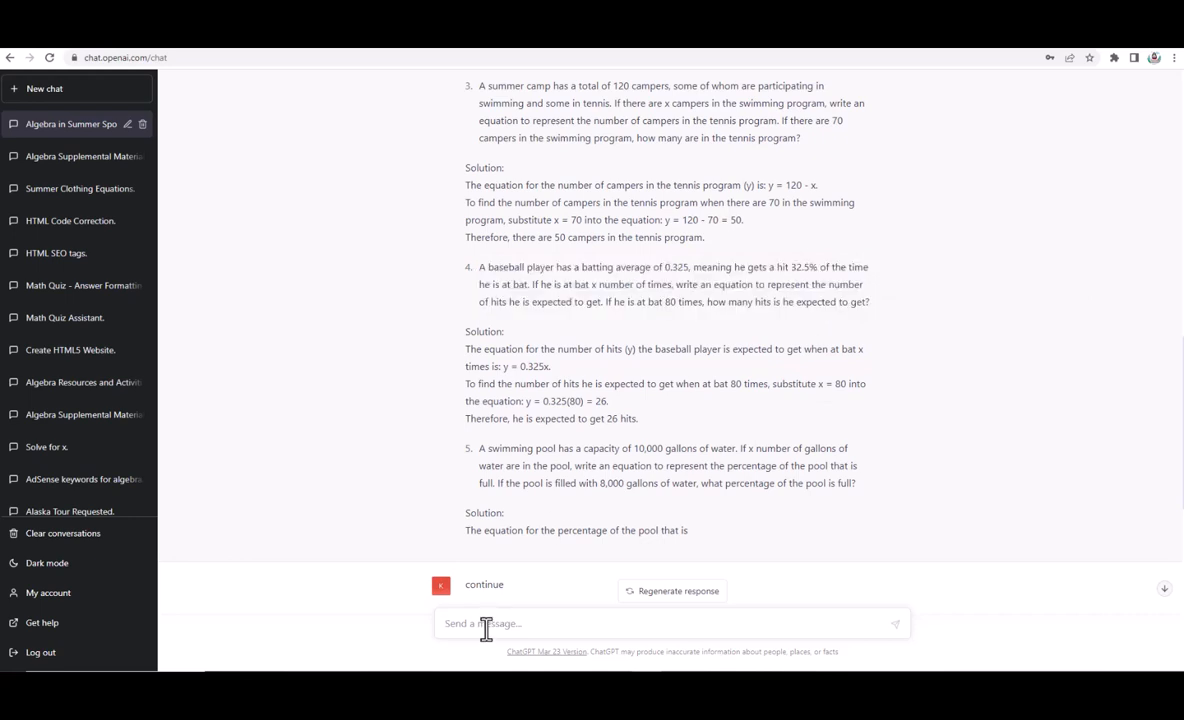
text(P)
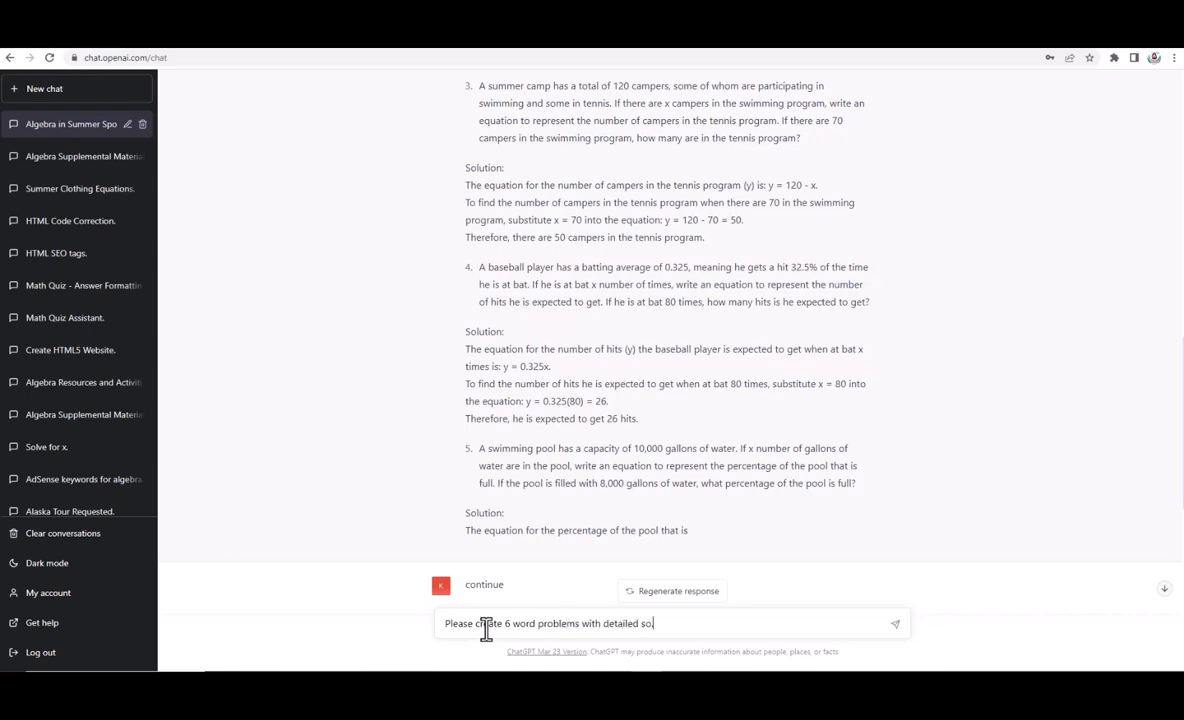
text(lutions like this one:)
key(ctrl+v)
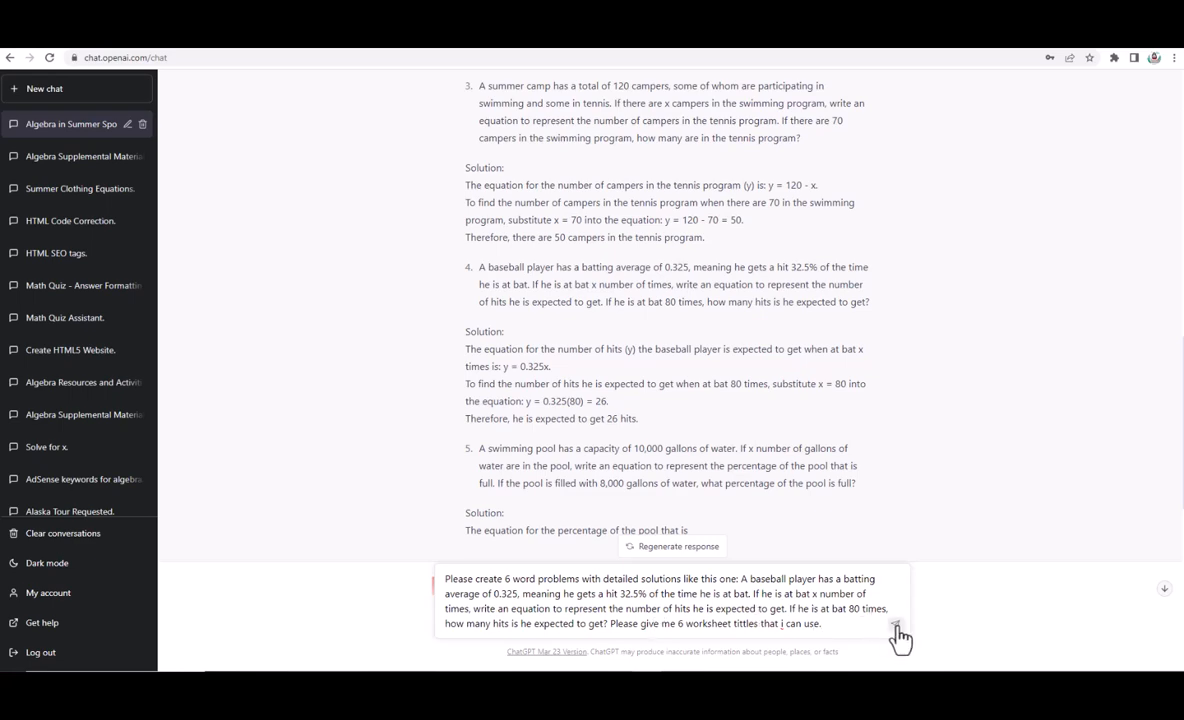
click(895, 624)
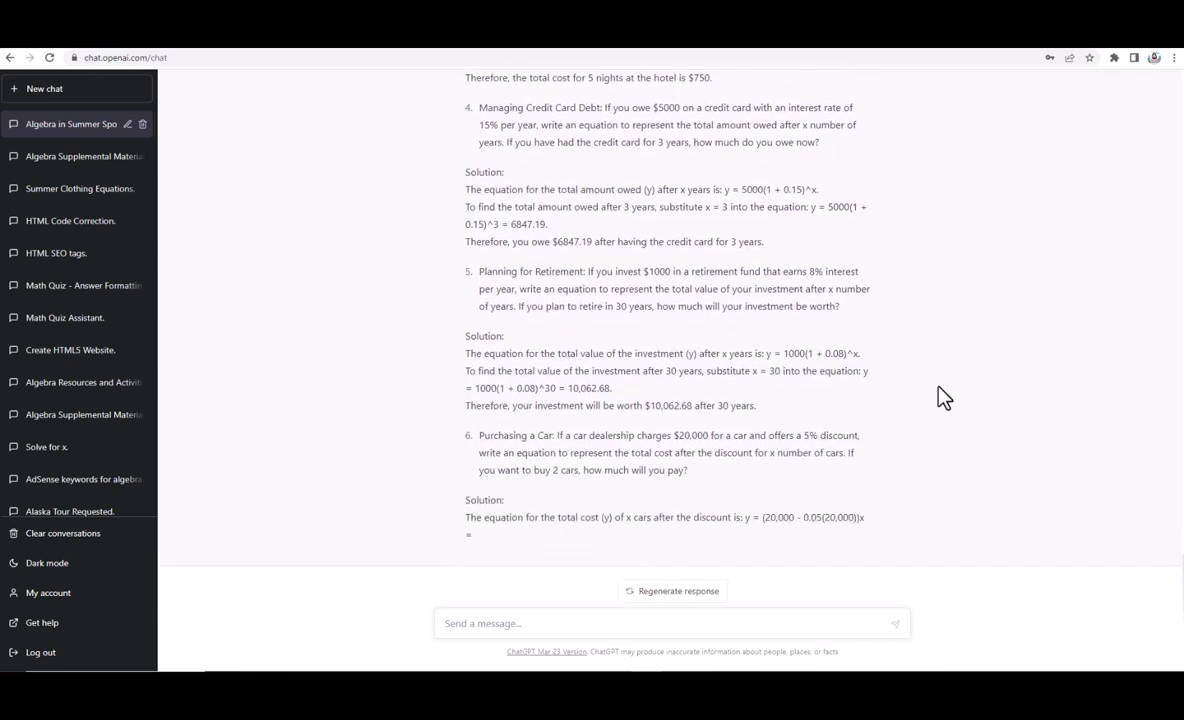
Send "continue" to complete the cut-off car-purchase solution and review the new problems and worksheet titles.
click(571, 625)
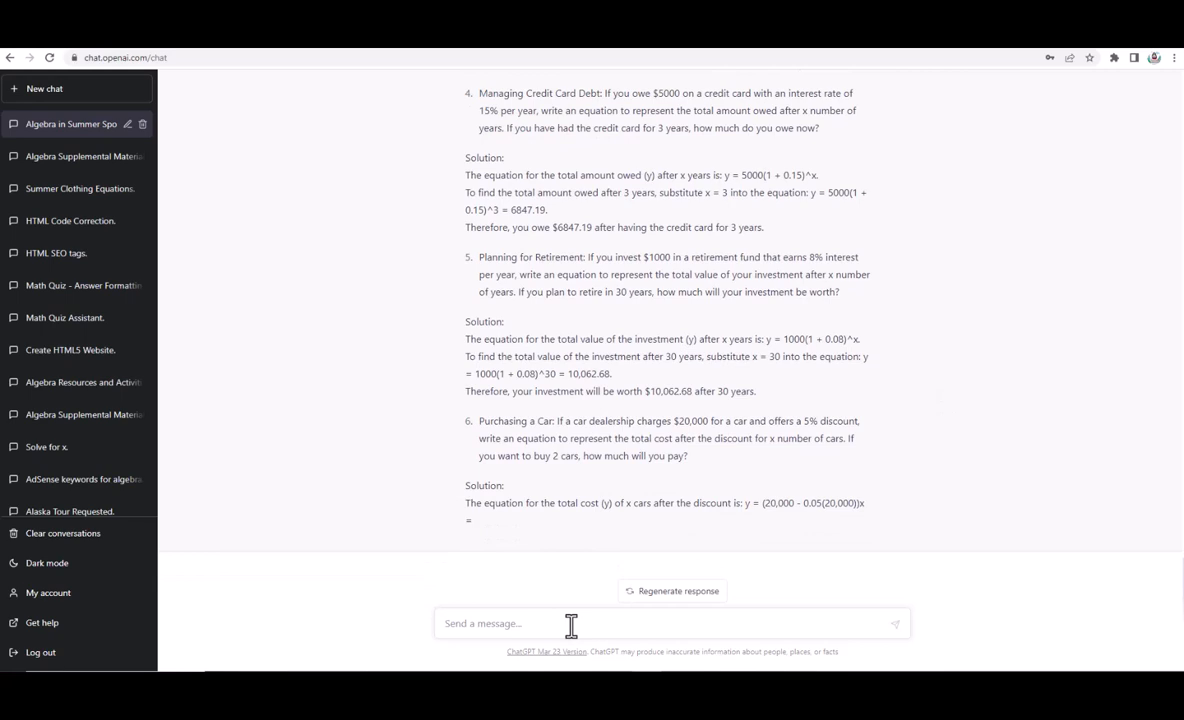
text(continue)
key(Return)
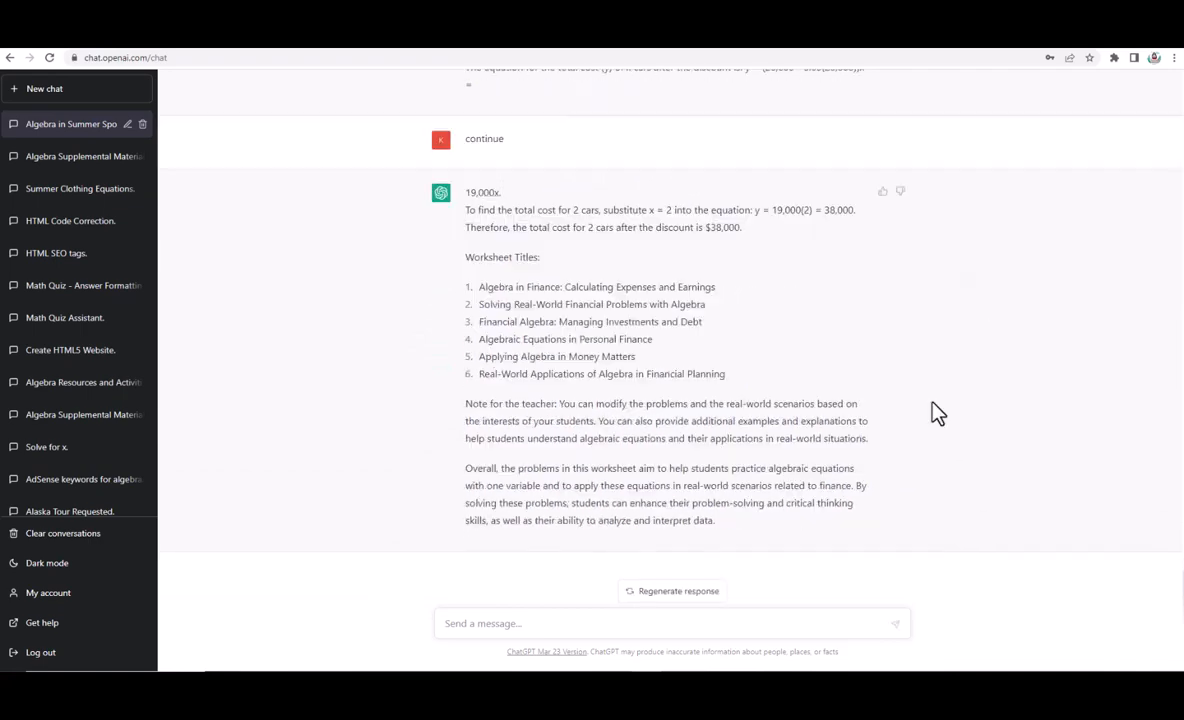
scroll(937, 413, up, 4)
scroll(935, 413, down, 10)
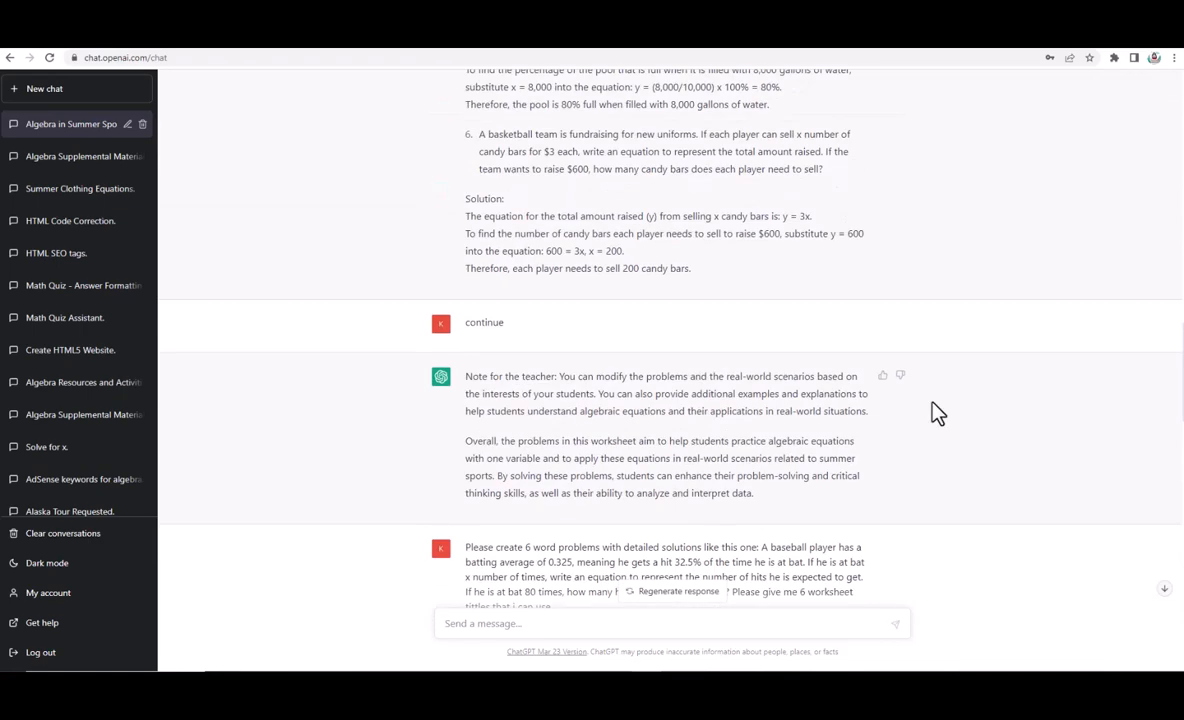
Compose a message requesting 5 word problems on a baseball player's batting average for introduction to algebra, pasting the 0.325 batting average problem as the example.
scroll(935, 413, down, 8)
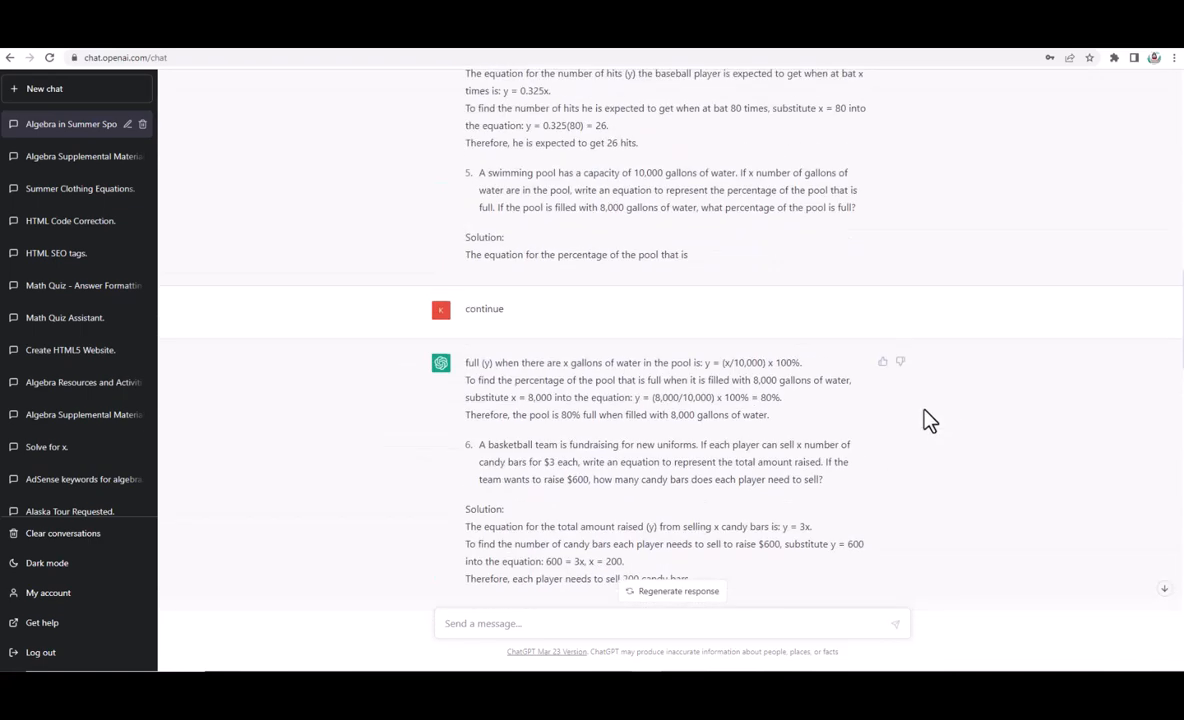
scroll(988, 343, up, 1)
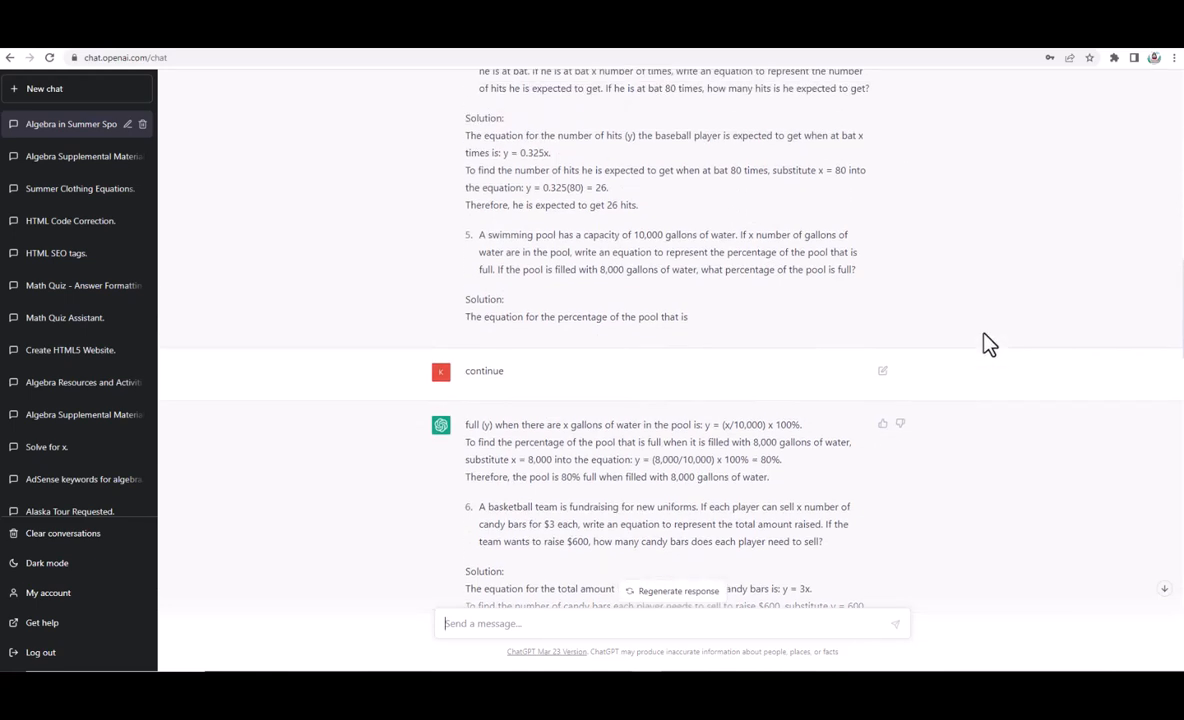
scroll(985, 344, up, 5)
click(478, 623)
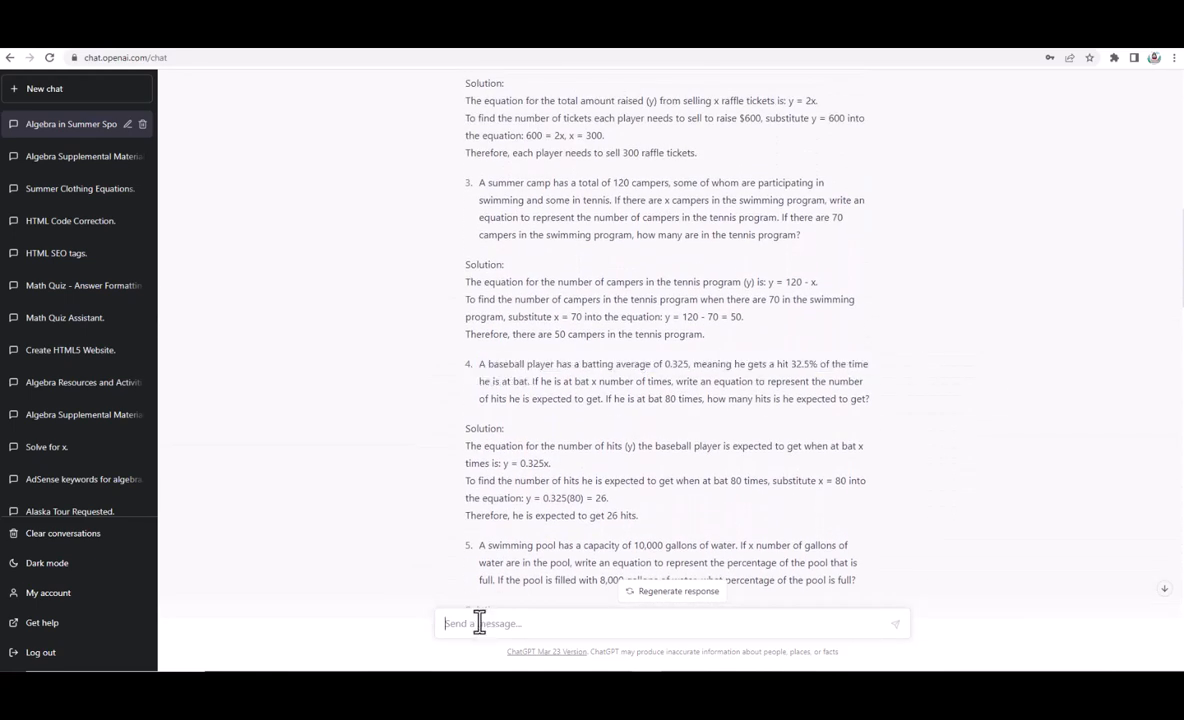
text(Create 5 word problems based on a baseball)
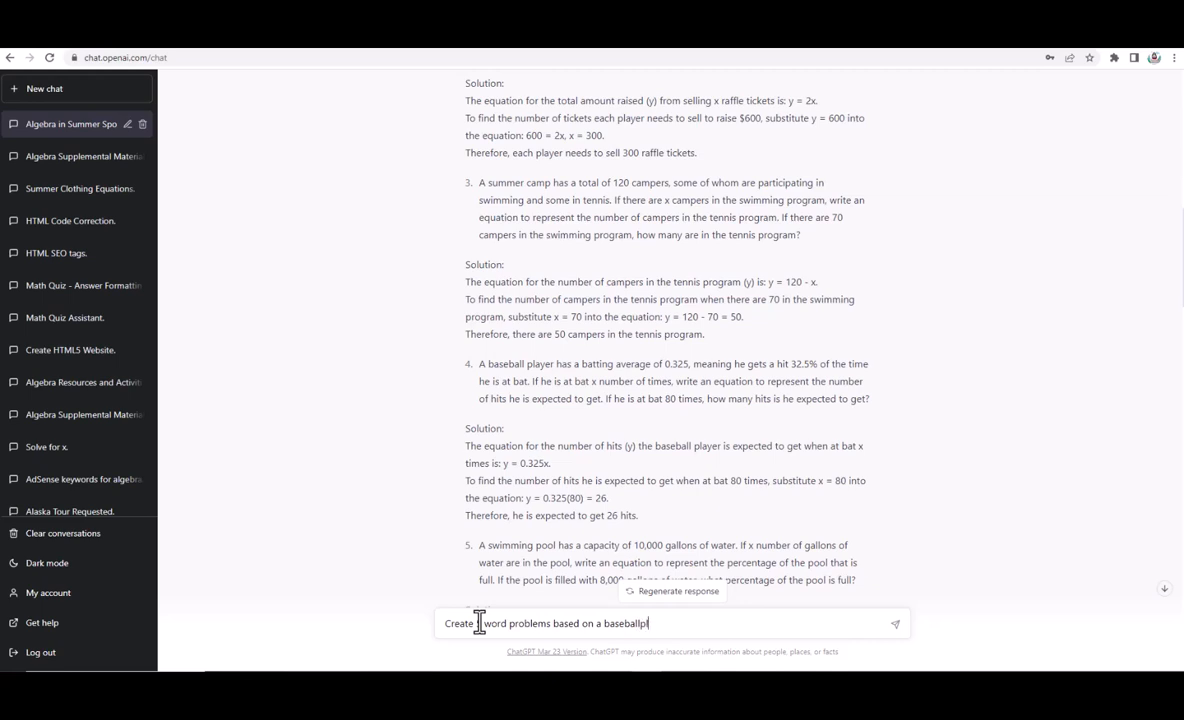
text( players batting average for)
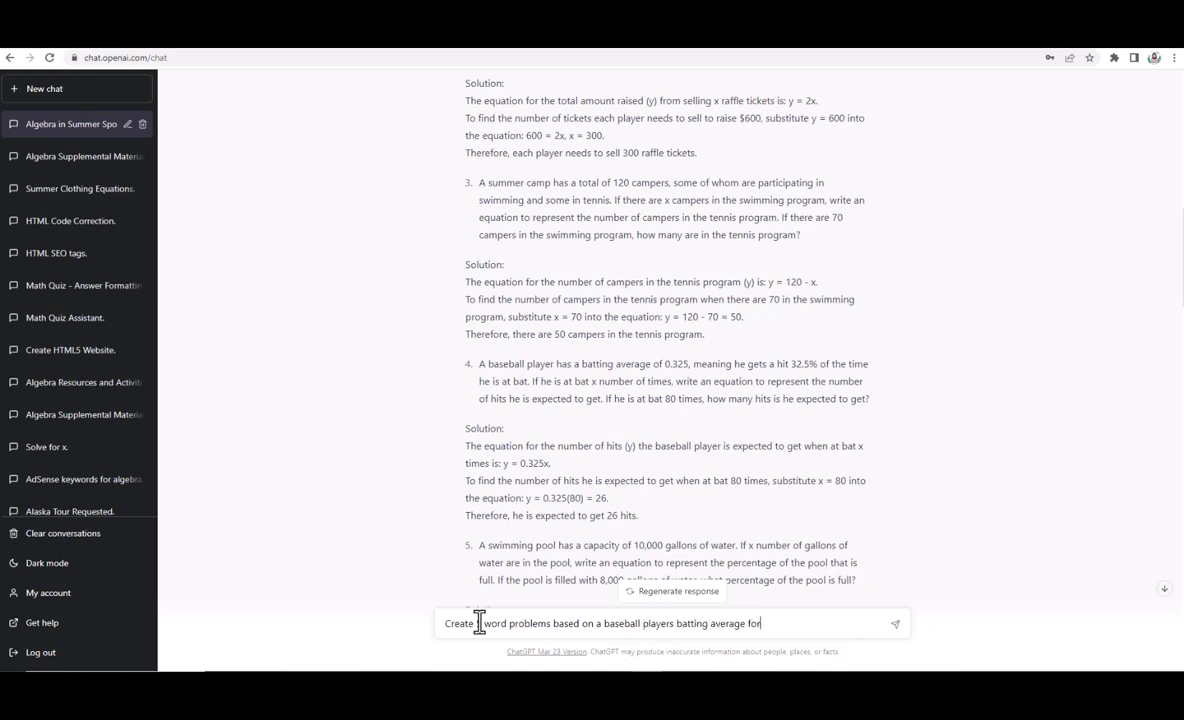
text( introduction to algebra. Here is an example:)
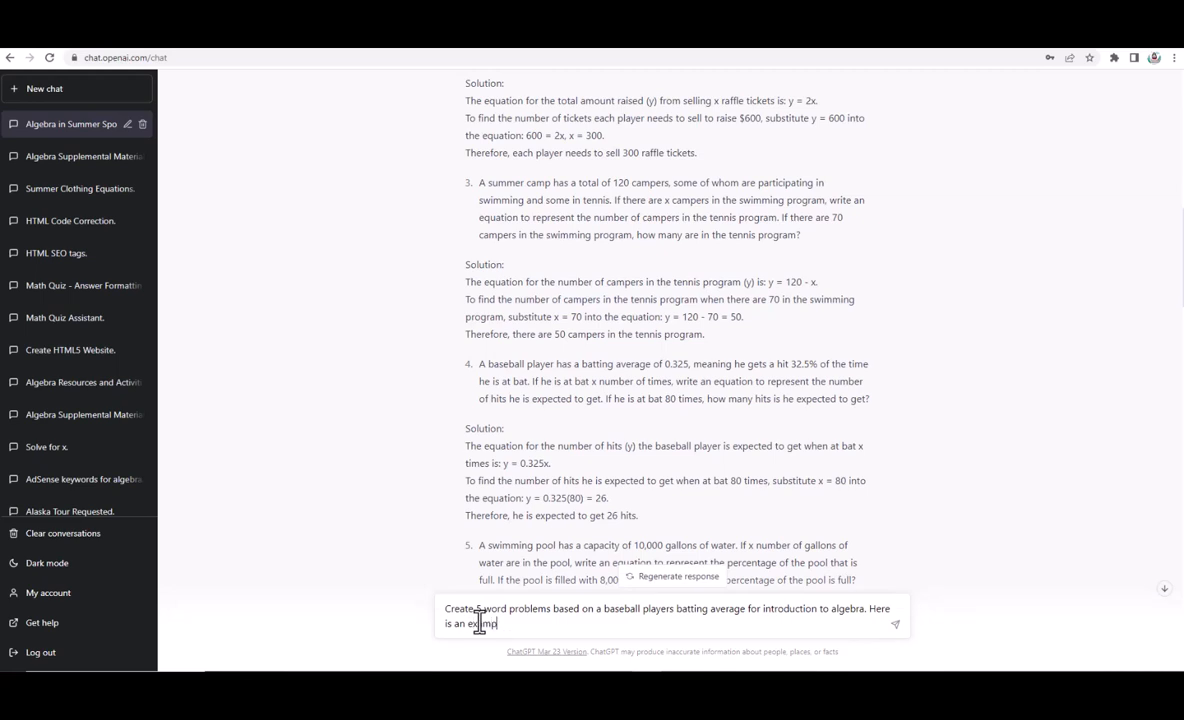
key(ctrl+v)
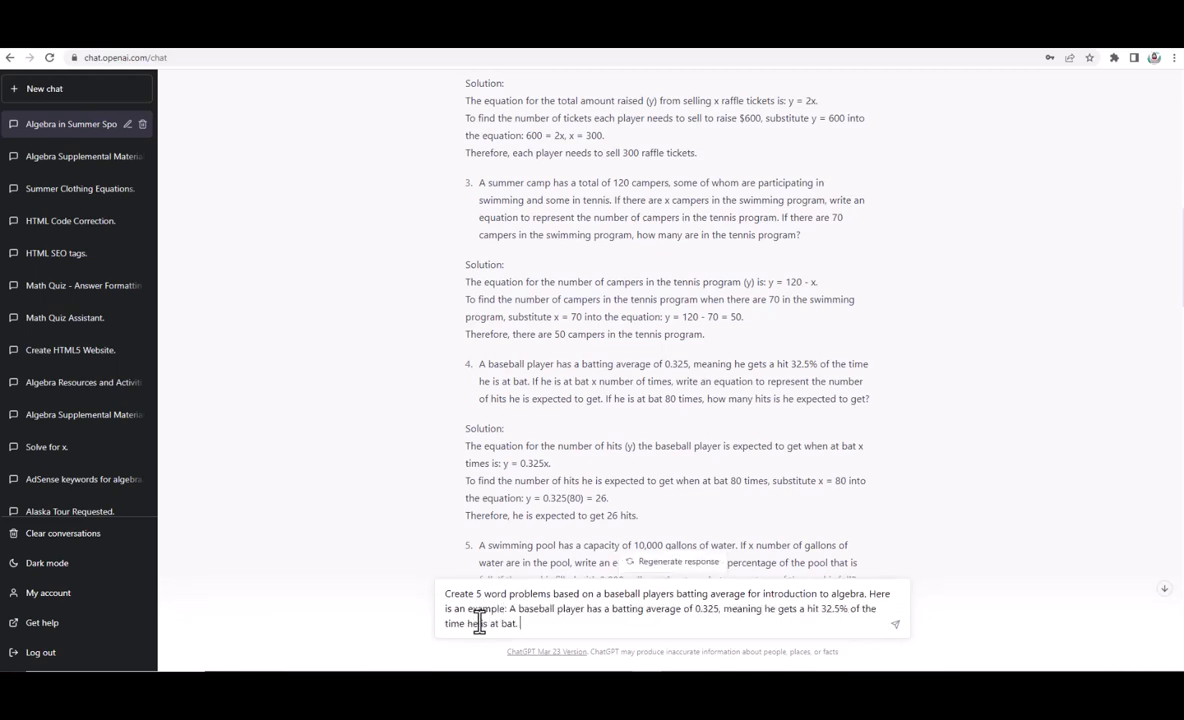
Add a request for detailed solutions for an 8th grader and 5 possible titles for this worksheet, and send the message.
text(Please create)
text( detaile s)
text(d solutoins for an)
text( 8th)
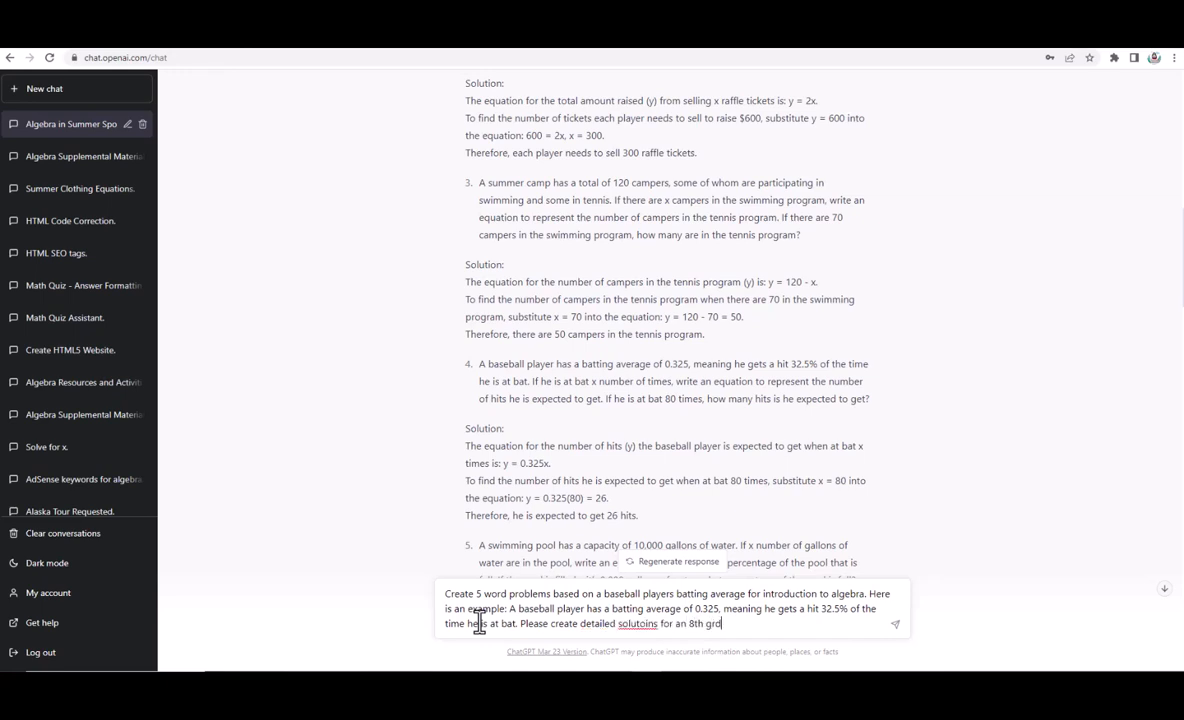
text( grader. Give me 5)
text(pos)
text(wo)
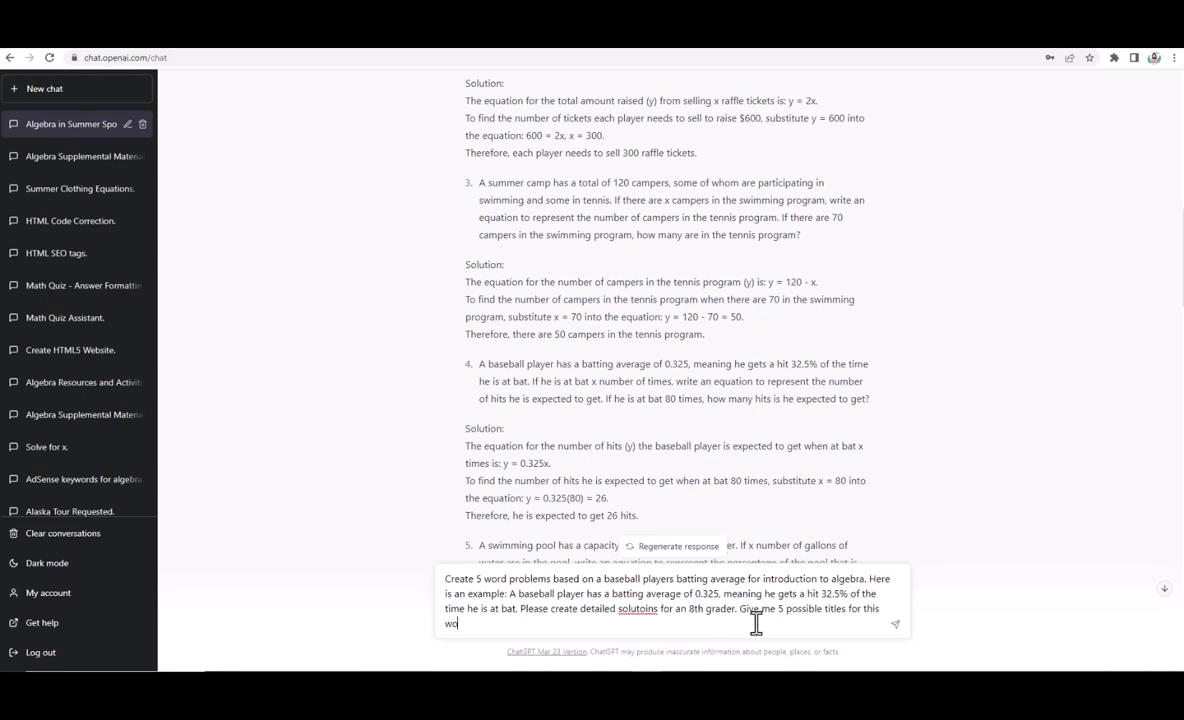
text(.)
click(897, 632)
click(1162, 590)
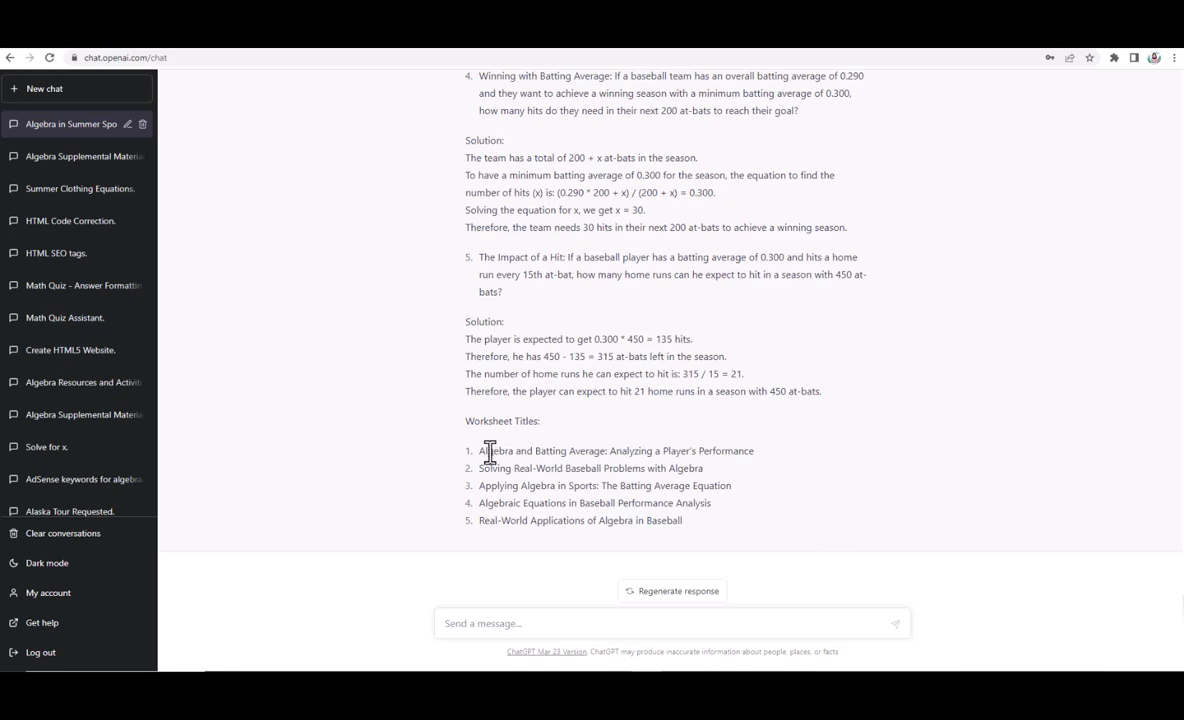
Copy the worksheet title "Algebra and Batting Average: Analyzing a Player's Performance" and switch to the worksheet presentation in PowerPoint.
drag(480, 451, 742, 456)
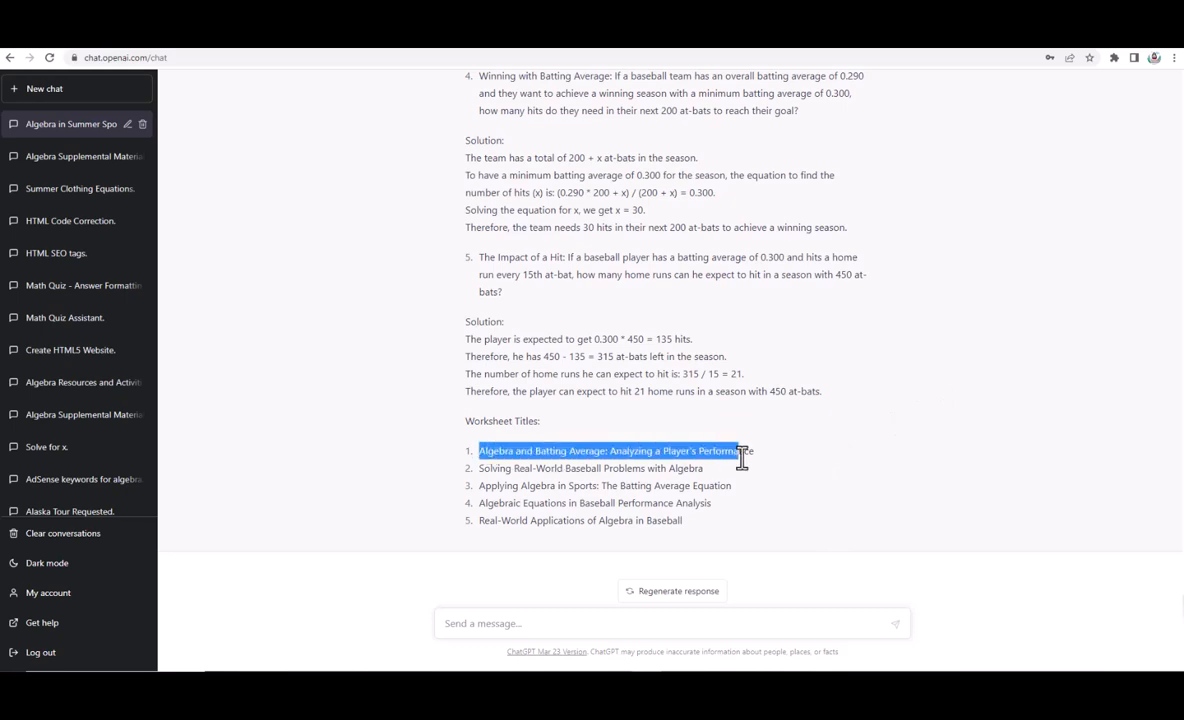
right_click(760, 470)
click(770, 478)
click(586, 686)
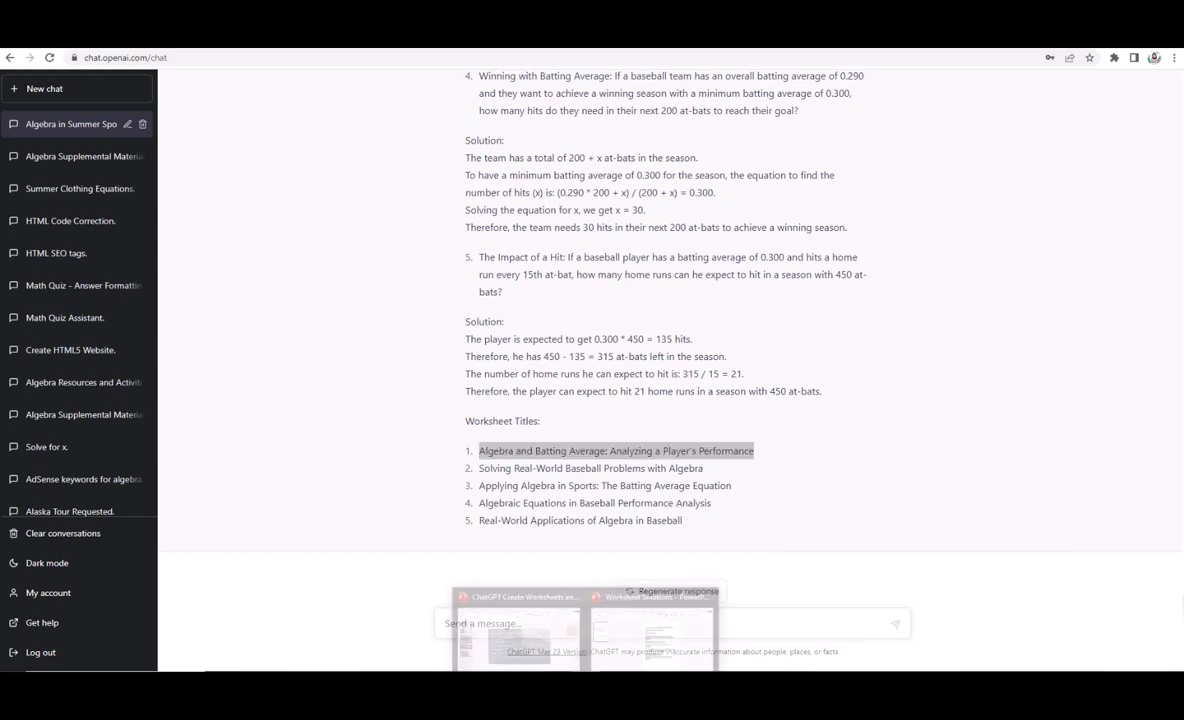
click(632, 652)
click(390, 360)
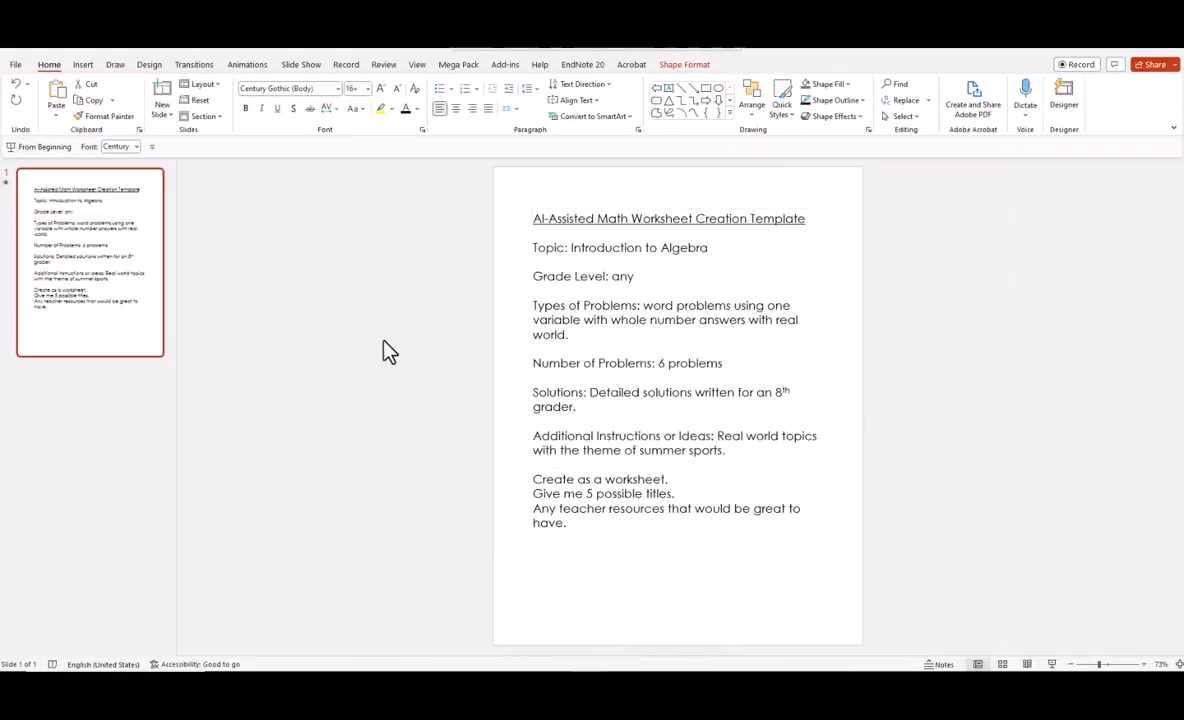
Add a blank slide after the template, paste the copied title as text only, and place it at the top of the page.
click(160, 113)
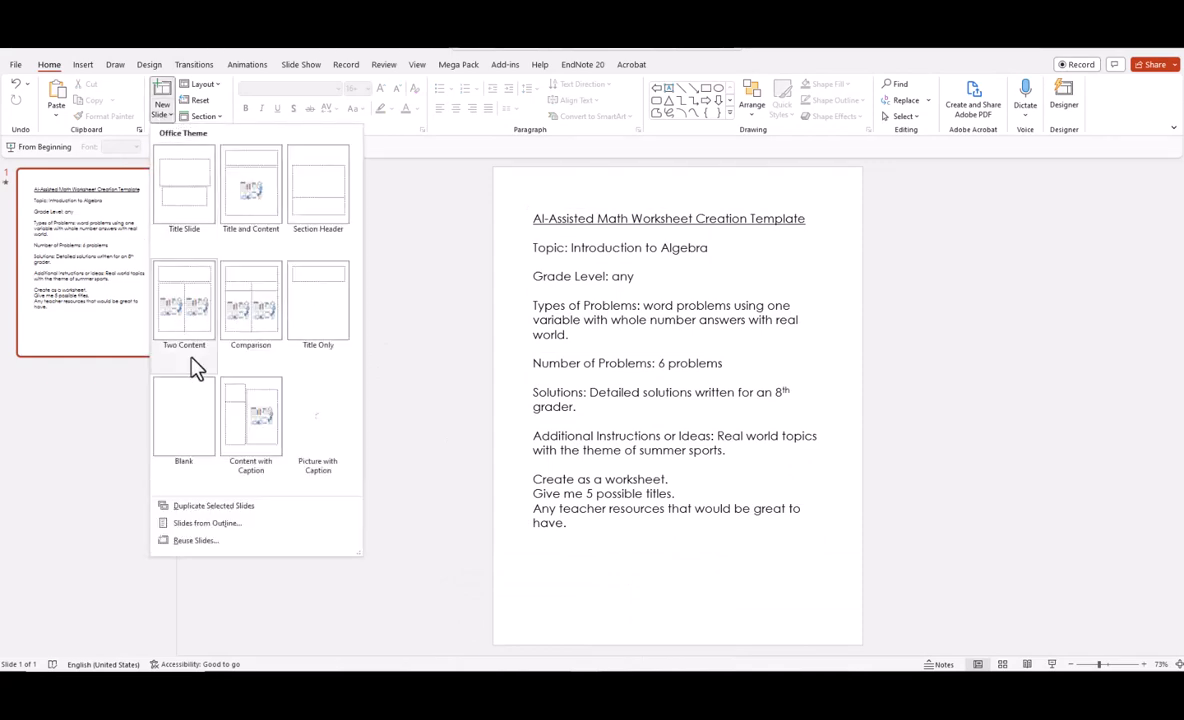
click(189, 414)
right_click(559, 197)
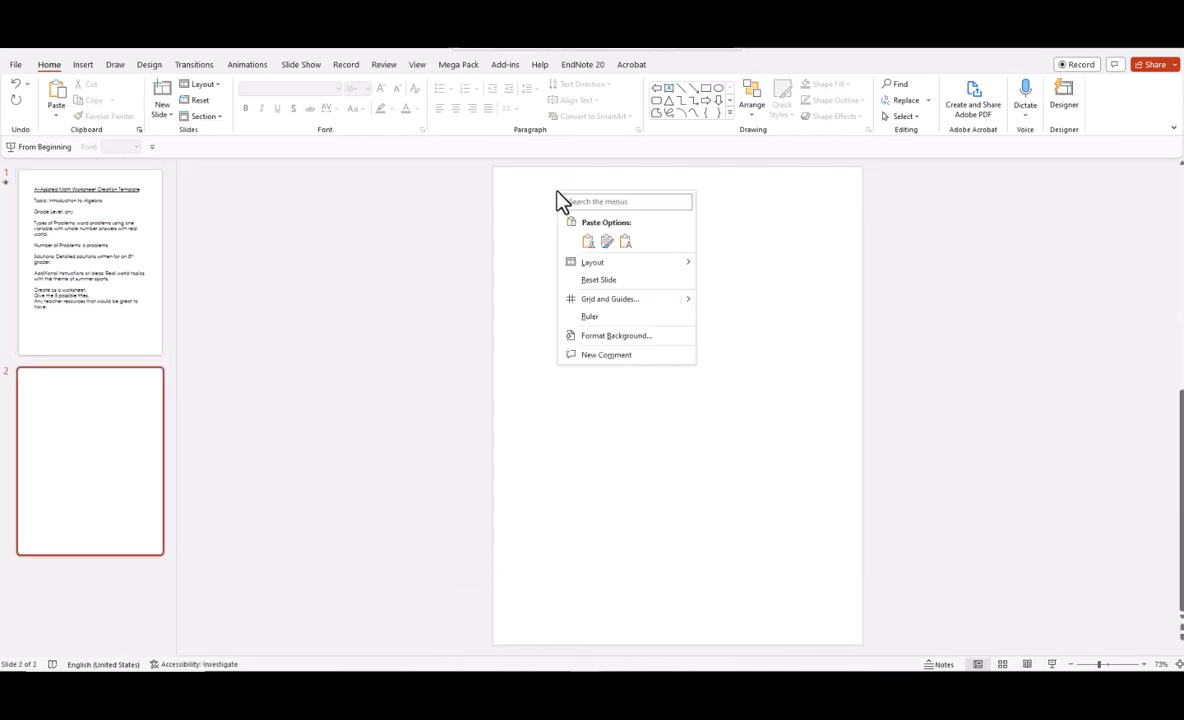
click(588, 242)
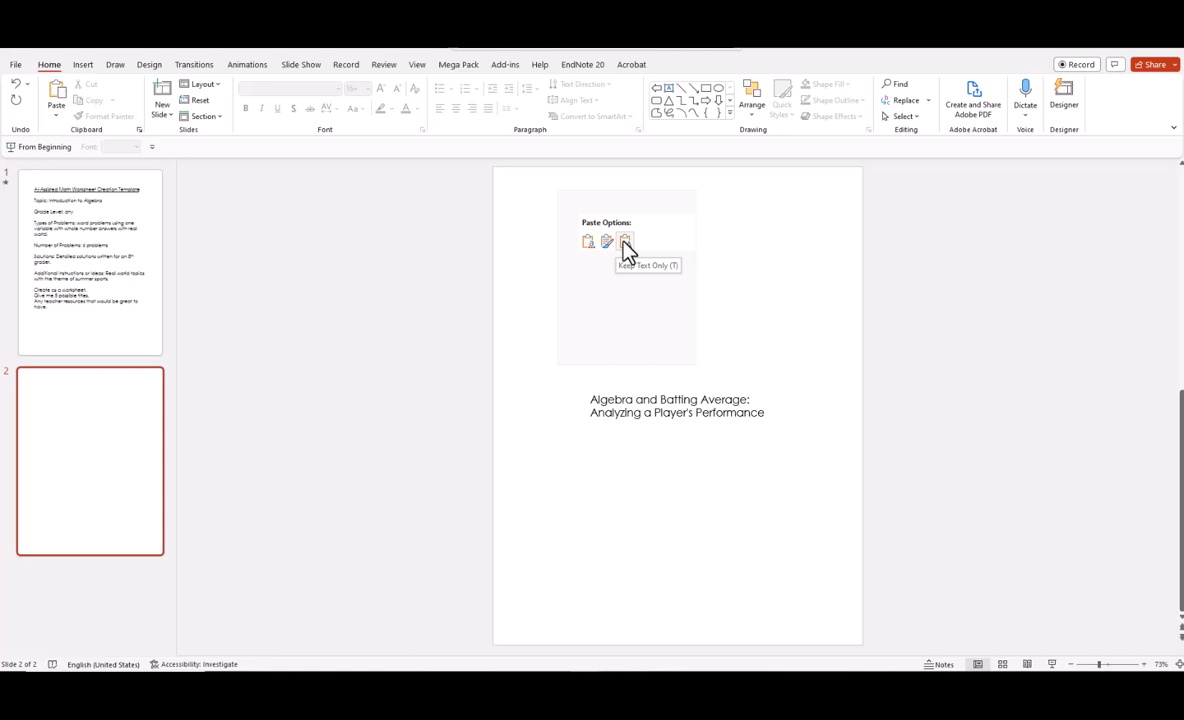
click(626, 250)
drag(700, 391, 689, 172)
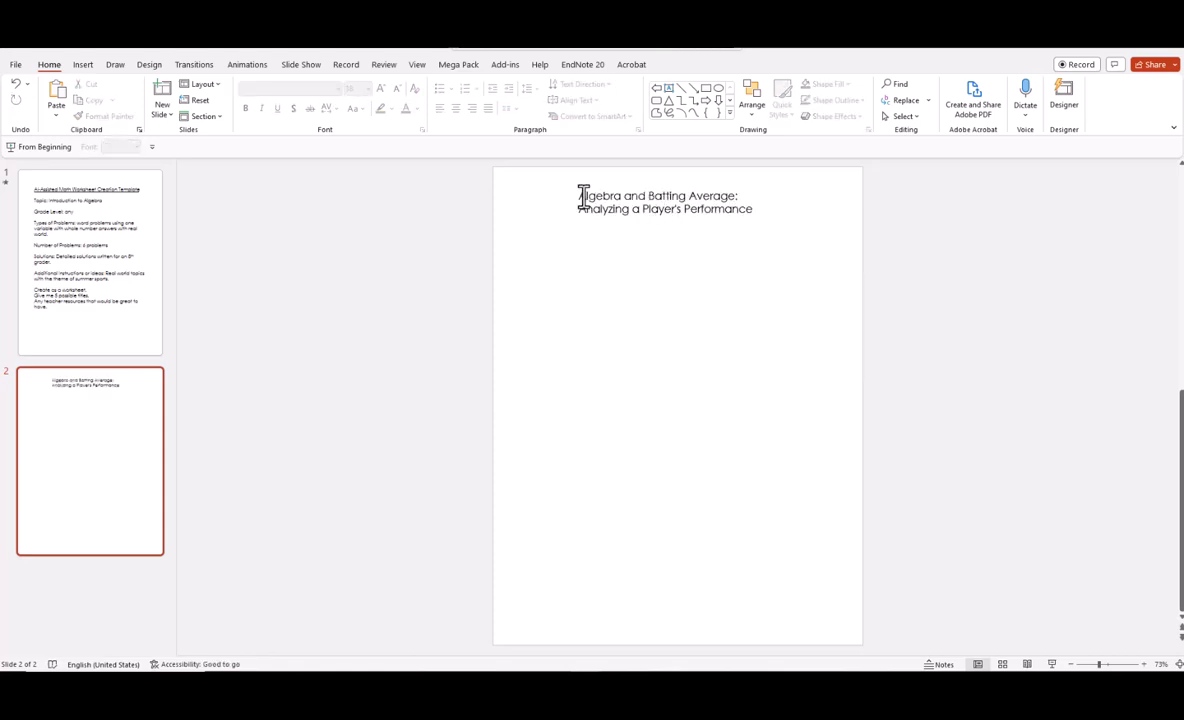
Make the worksheet title bold and shift it slightly so it sits centred at the top of the page.
drag(584, 197, 774, 225)
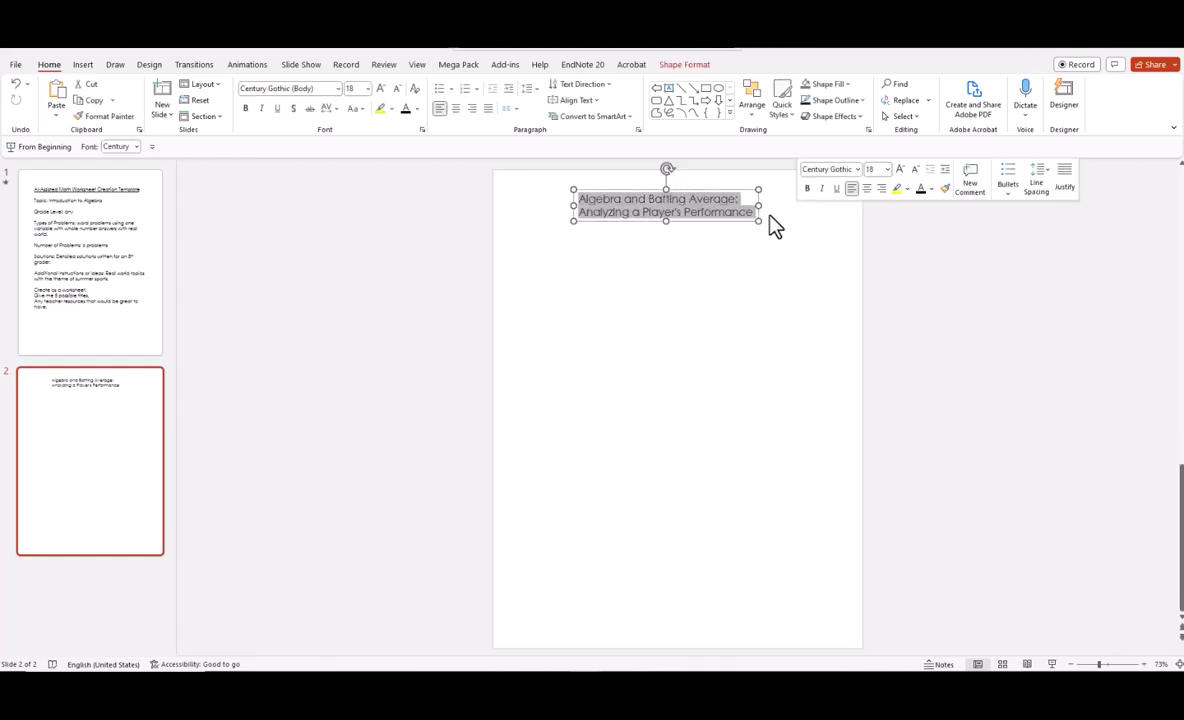
click(246, 108)
click(682, 233)
click(686, 218)
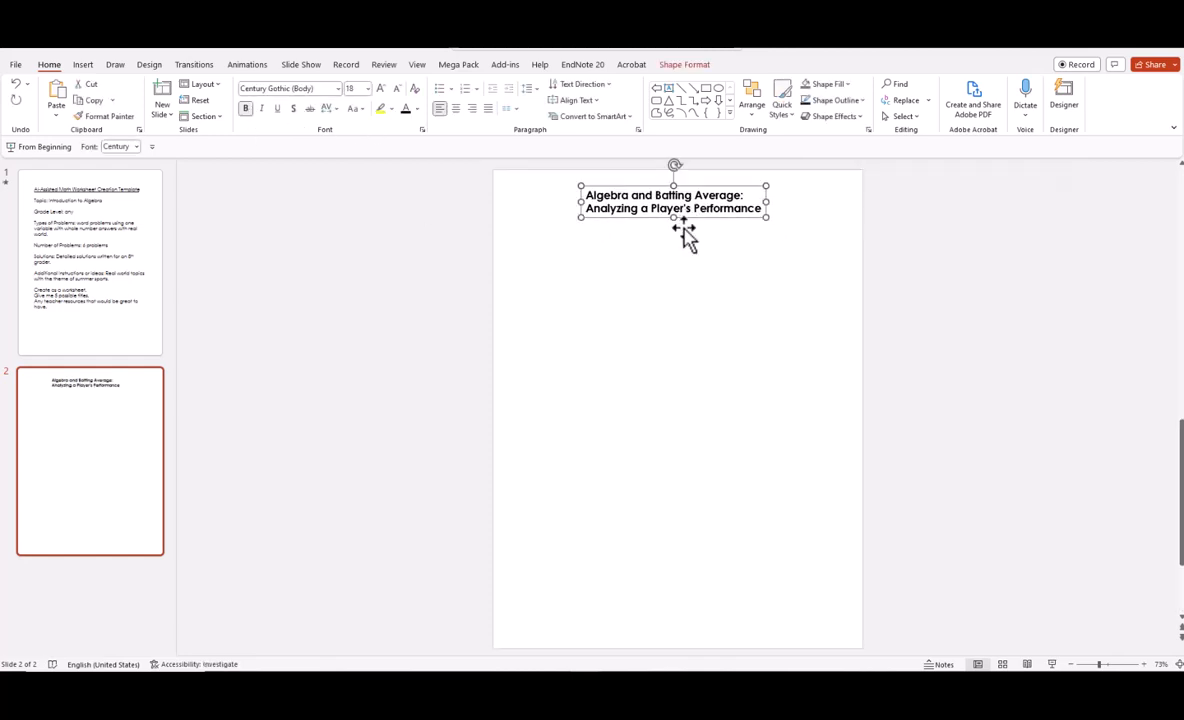
click(823, 236)
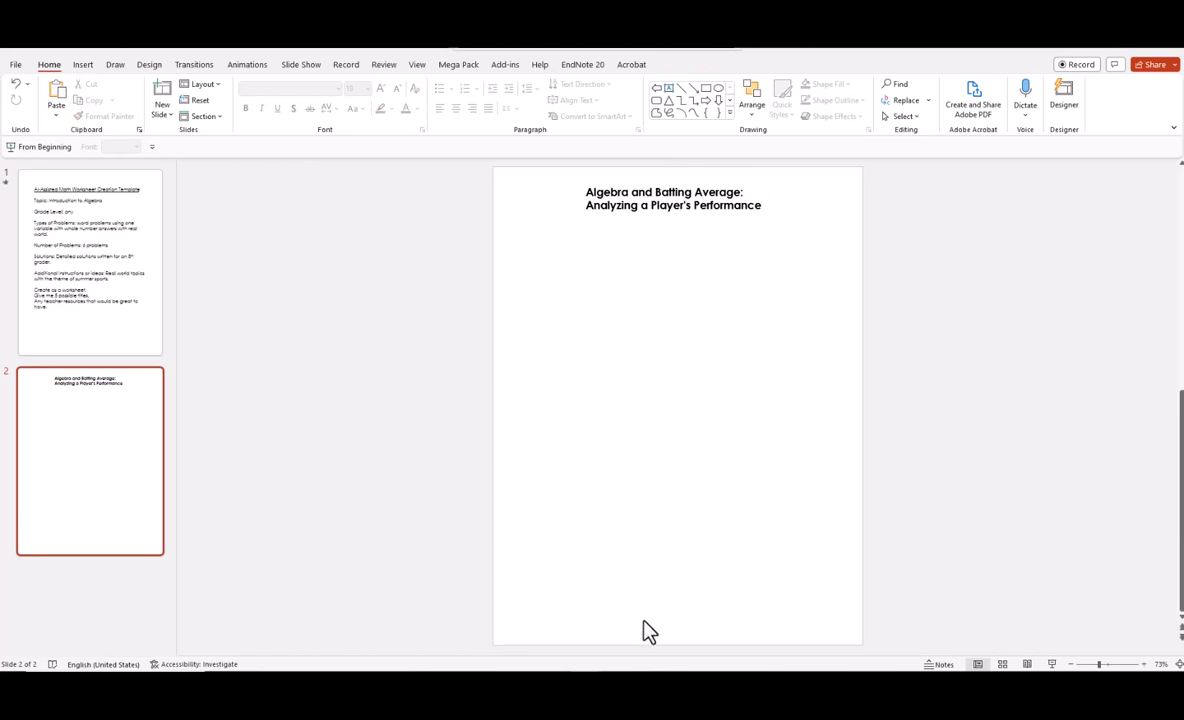
Switch back to ChatGPT and copy problem 1, Batting Average, together with its full solution.
click(655, 685)
scroll(858, 407, up, 3)
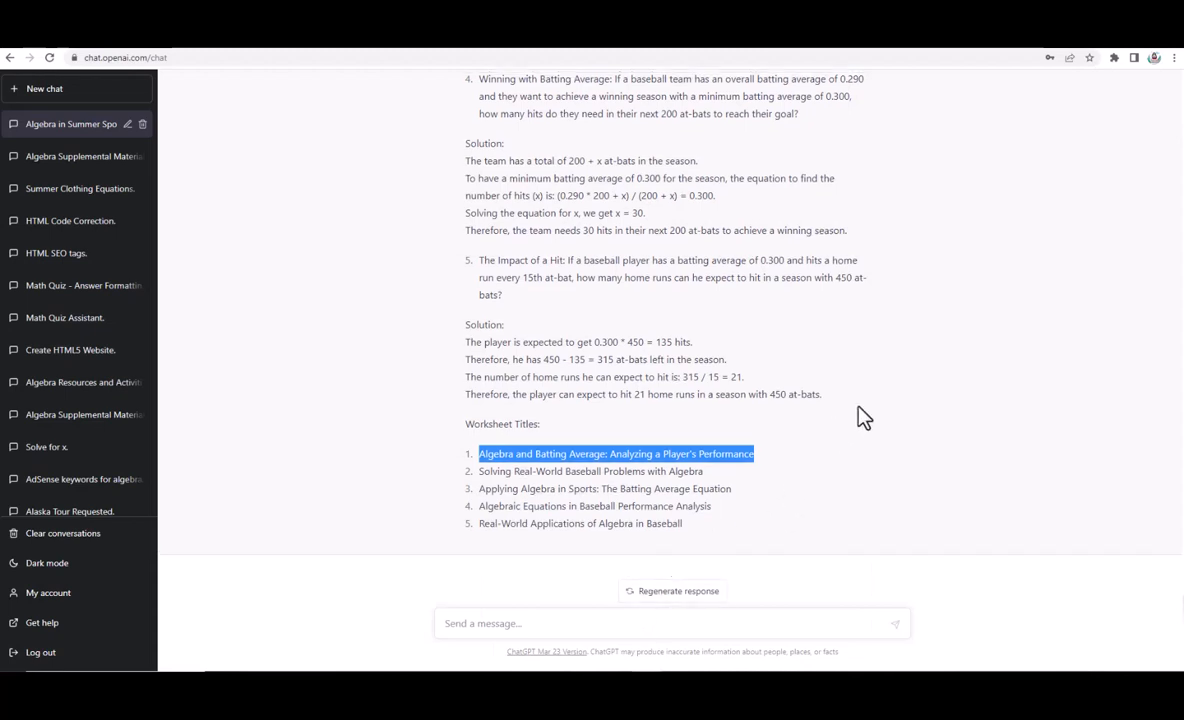
scroll(862, 417, up, 5)
scroll(862, 417, down, 3)
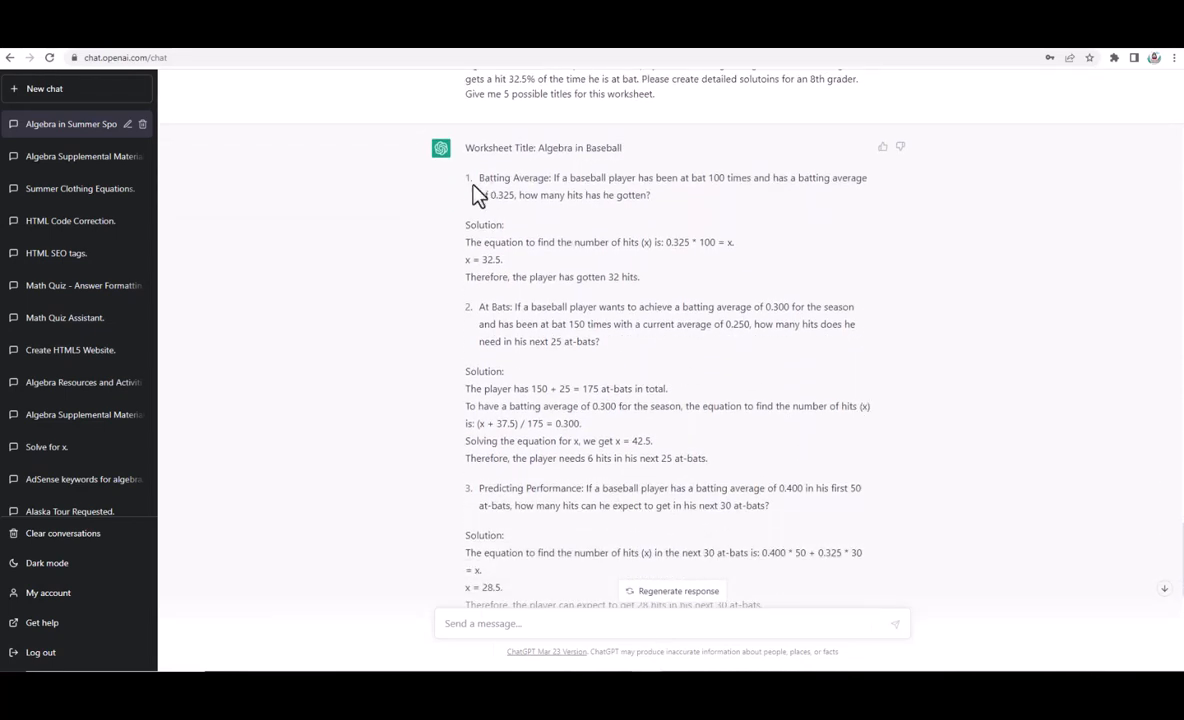
drag(473, 185, 631, 277)
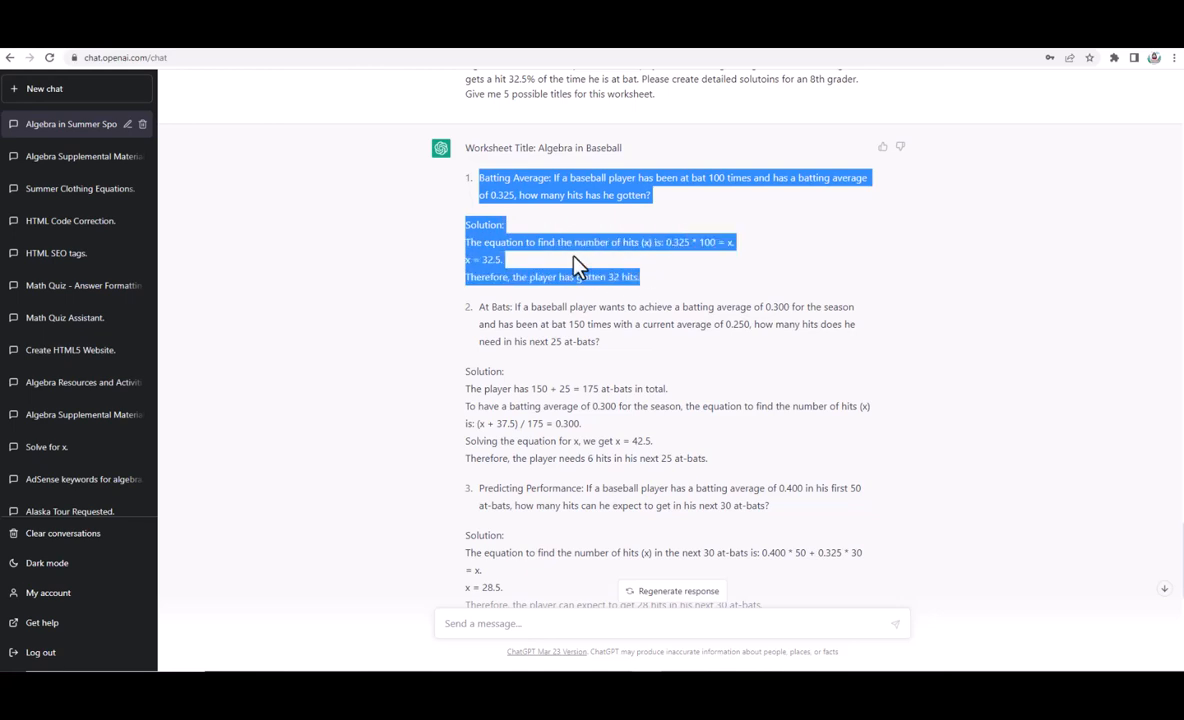
right_click(574, 249)
click(584, 261)
Switch to PowerPoint, paste the problem on slide 2 as text only, and move it below the title near the page's left margin.
mouse_move(600, 672)
click(626, 650)
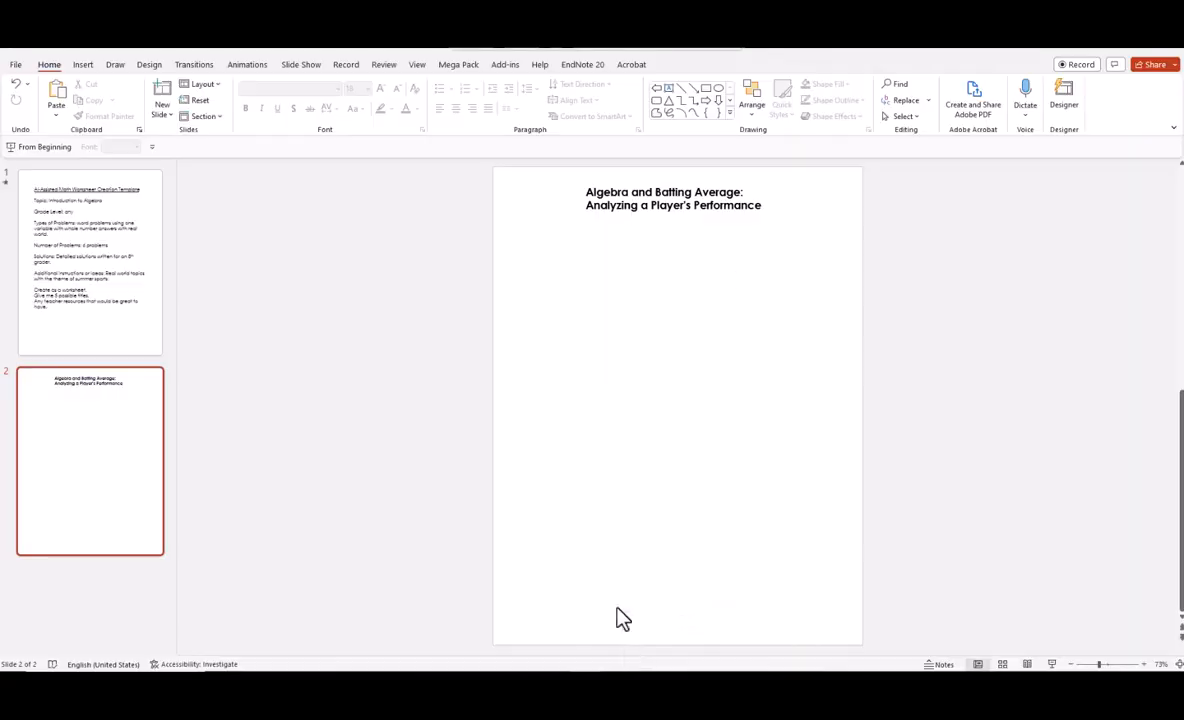
right_click(653, 267)
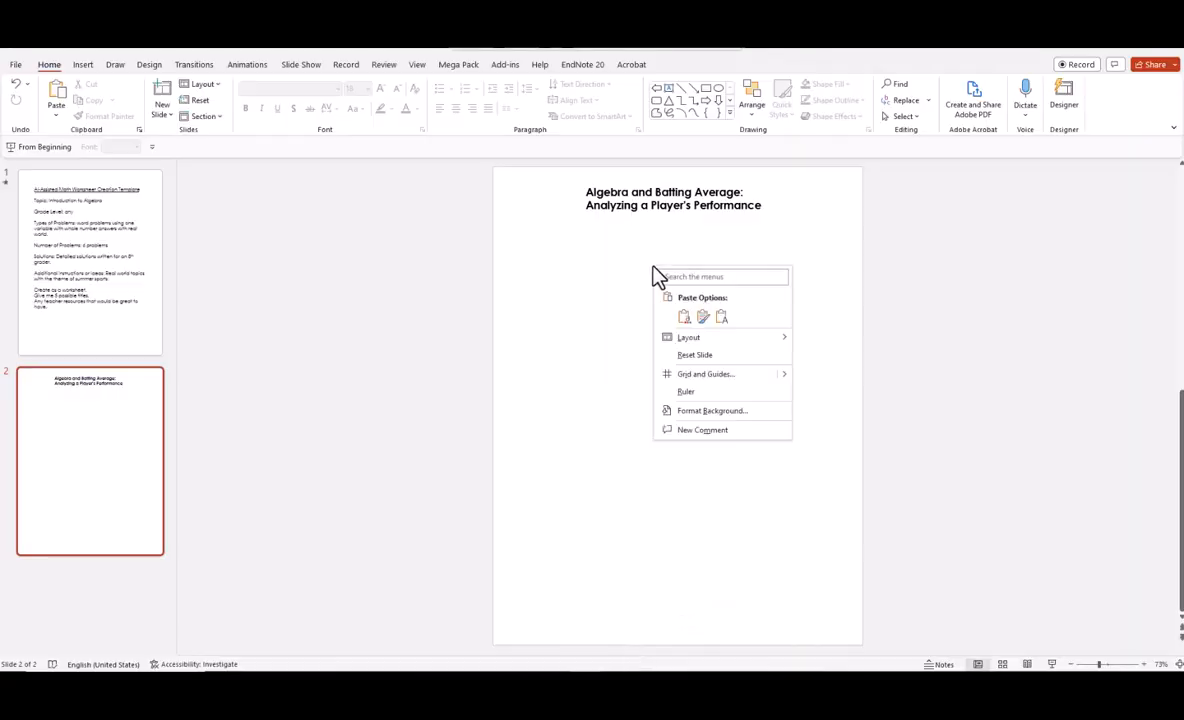
click(721, 316)
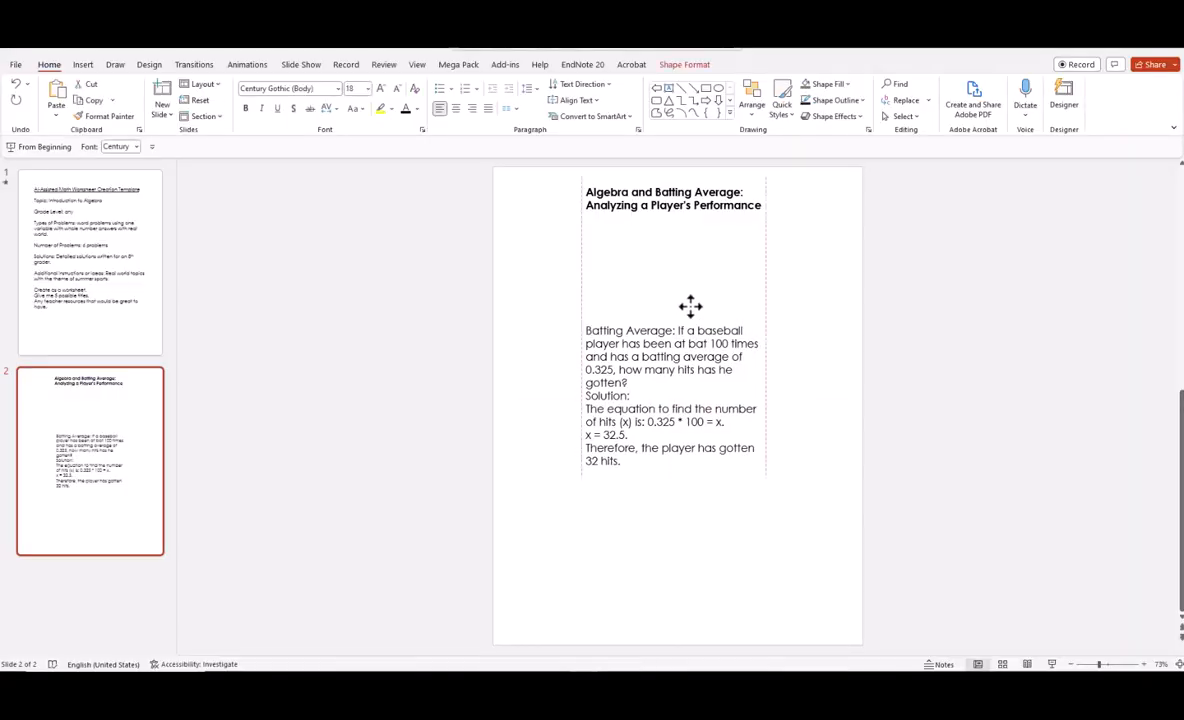
drag(690, 305, 638, 242)
Set the problem text to font size 12 and widen its text box nearly to the page's right edge.
drag(570, 396, 521, 263)
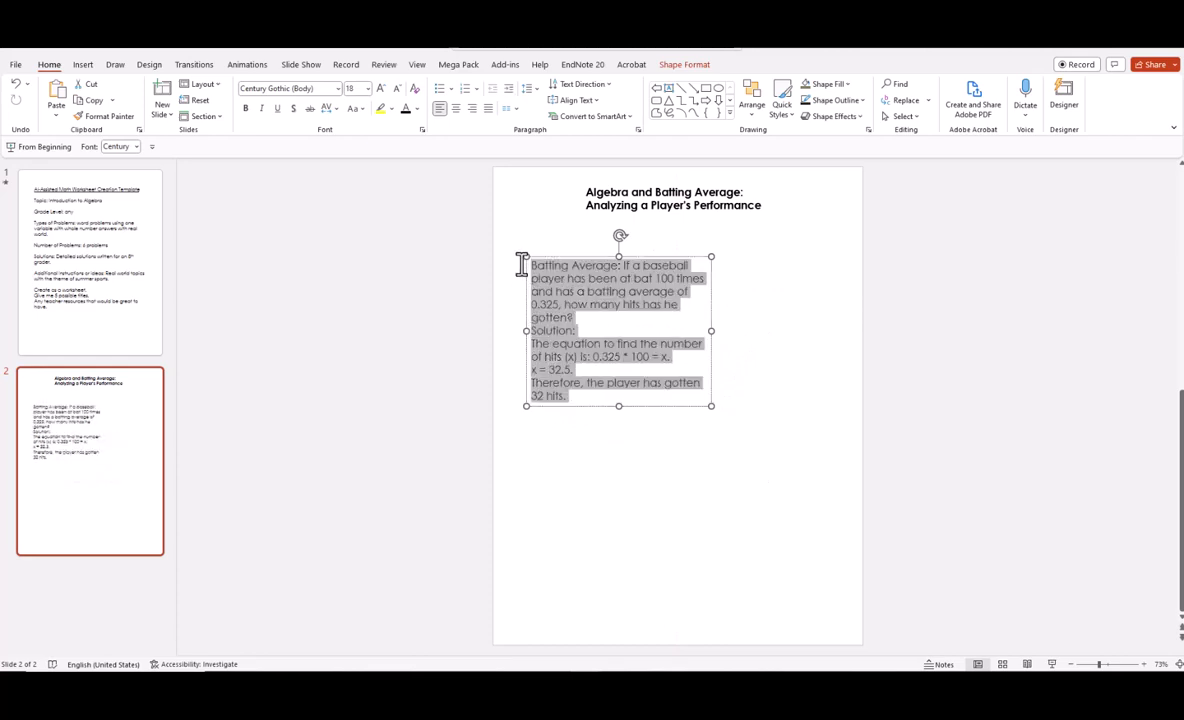
click(369, 89)
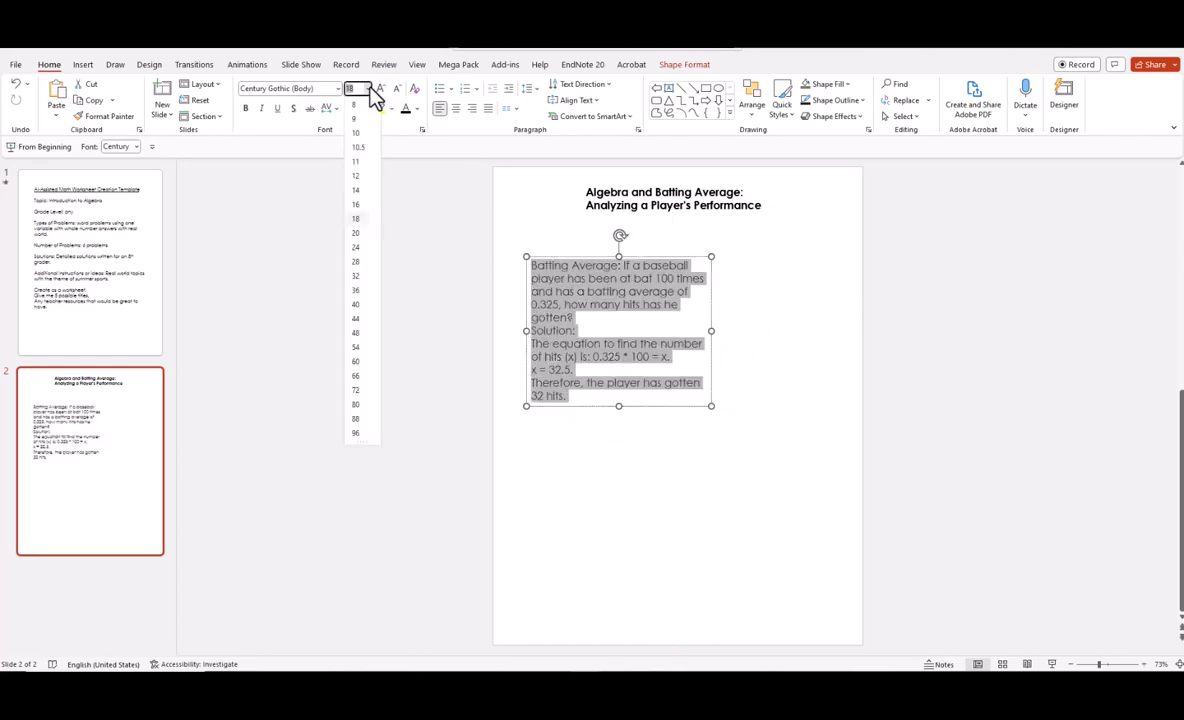
click(358, 176)
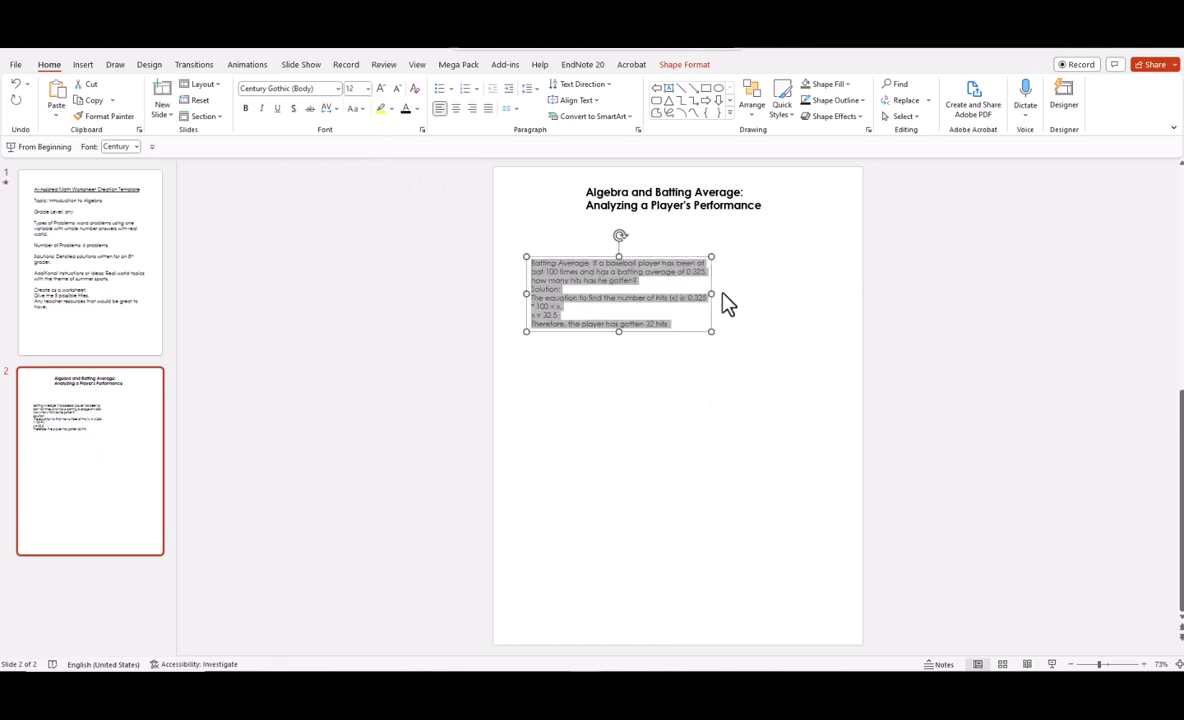
drag(716, 294, 844, 290)
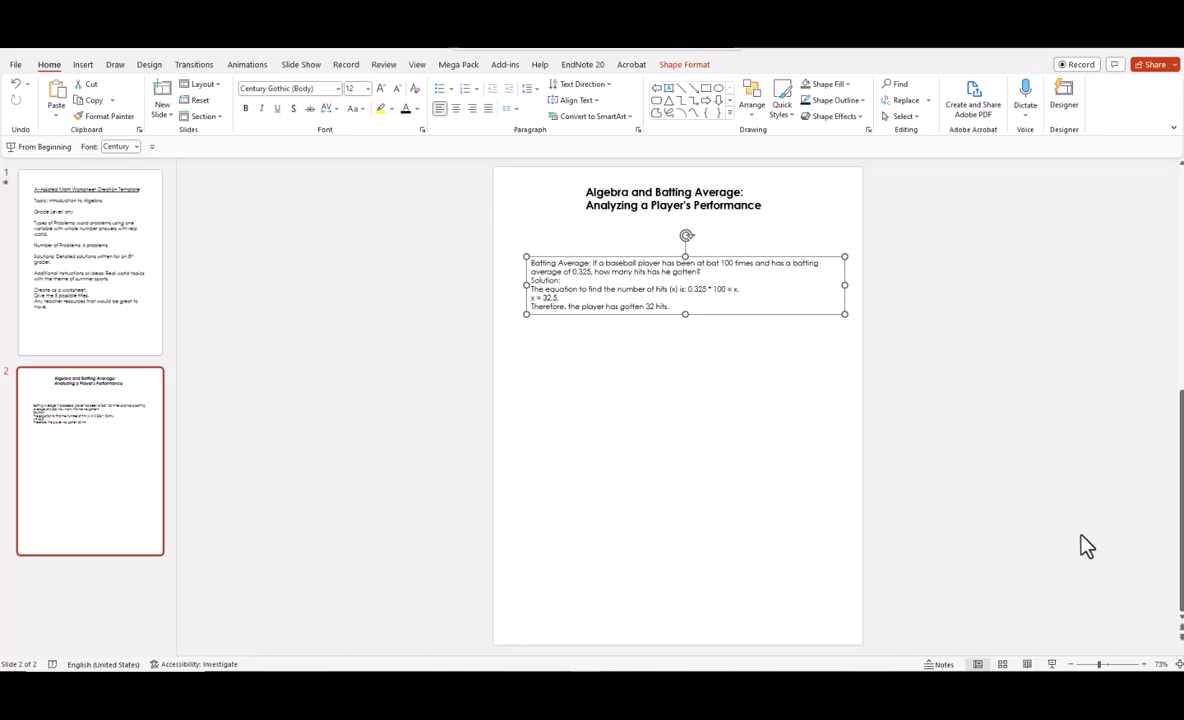
Insert a blank line between the batting average question and its "Solution:" heading.
click(1108, 664)
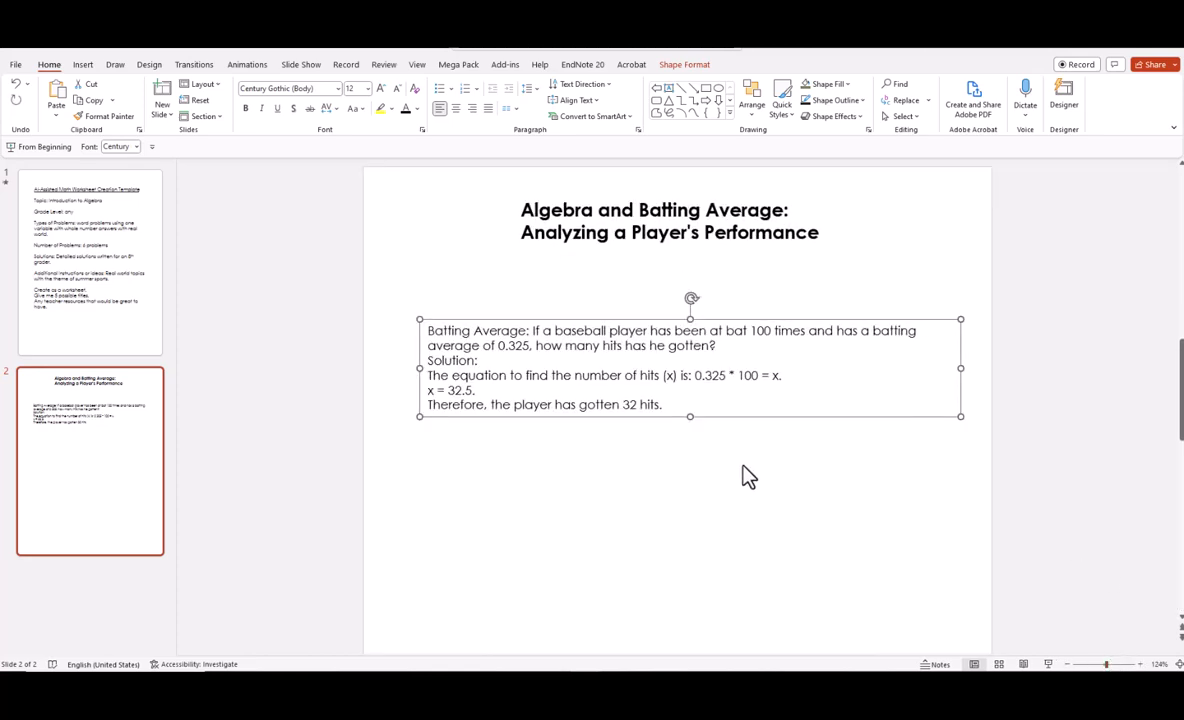
click(731, 345)
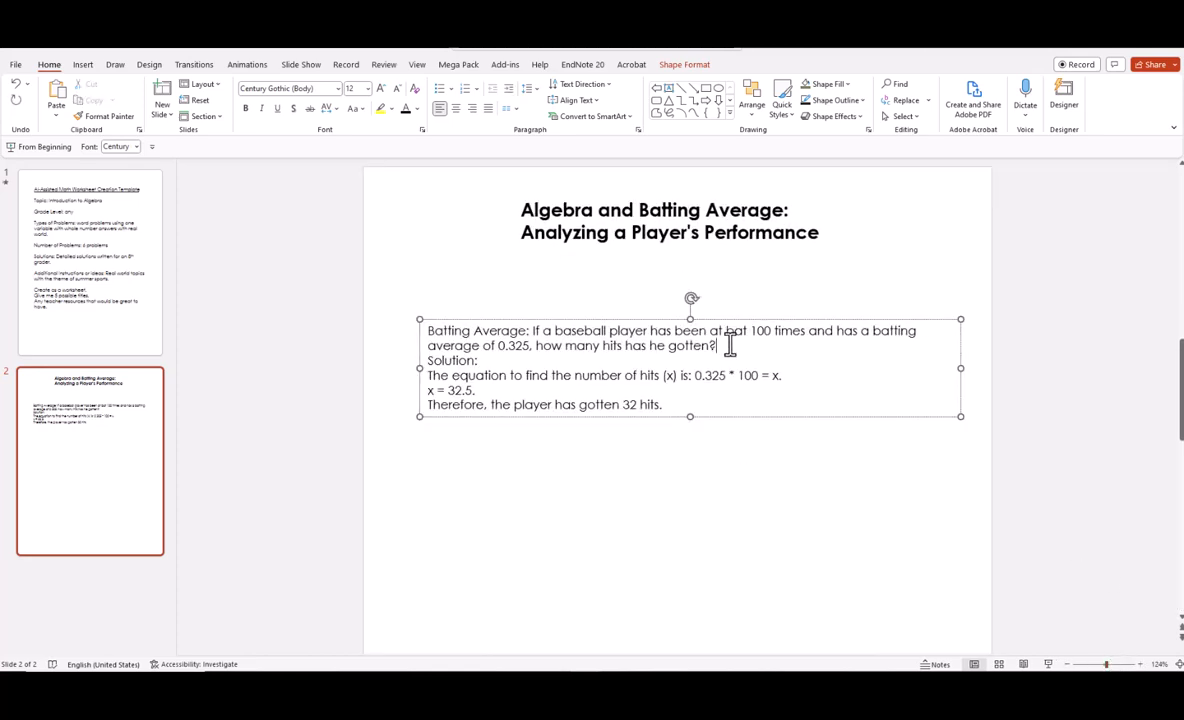
key(Return)
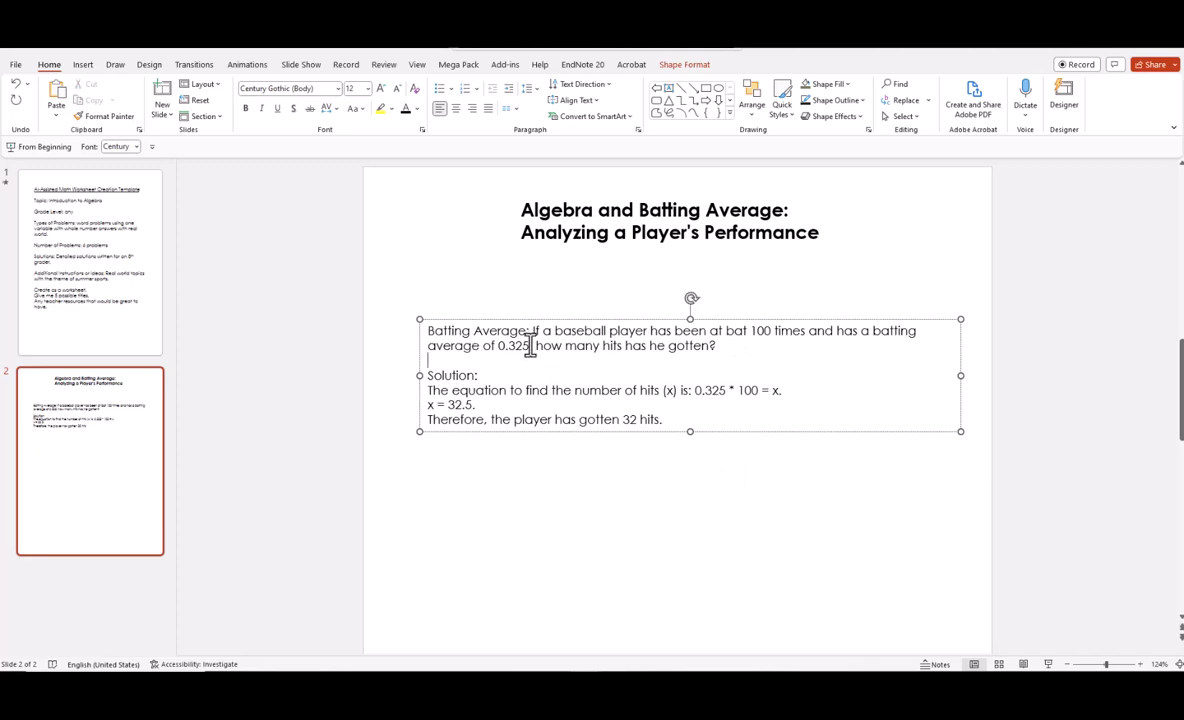
drag(480, 375, 427, 375)
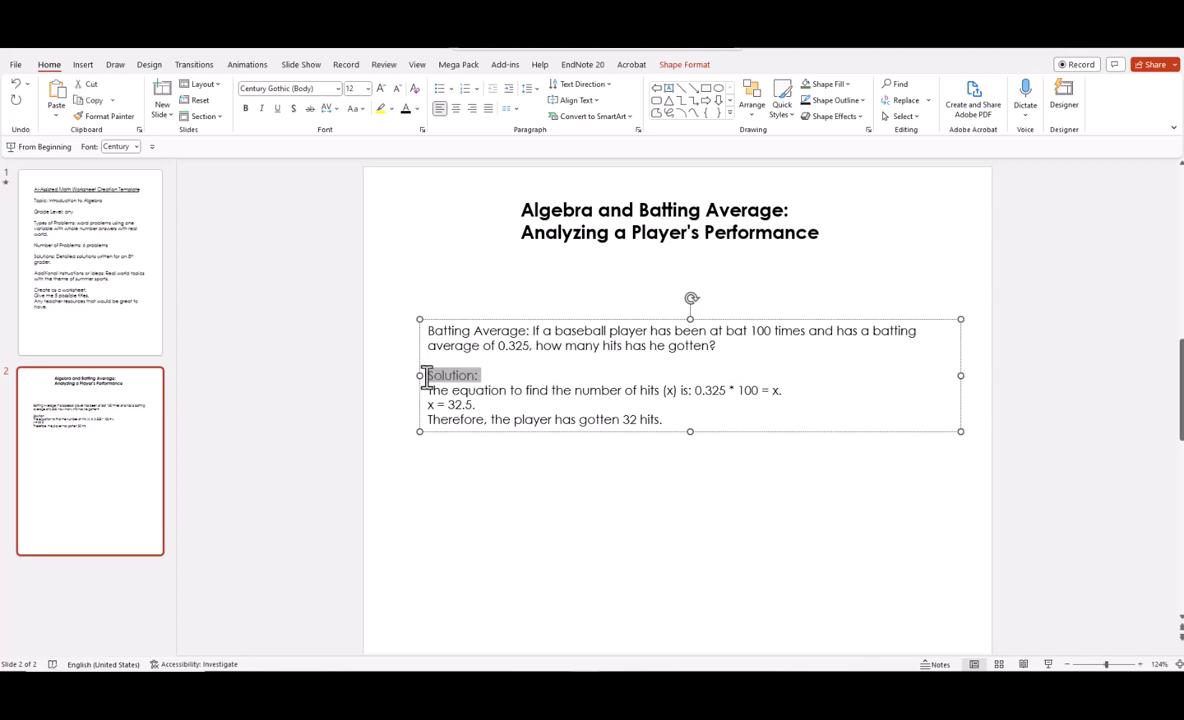
click(489, 314)
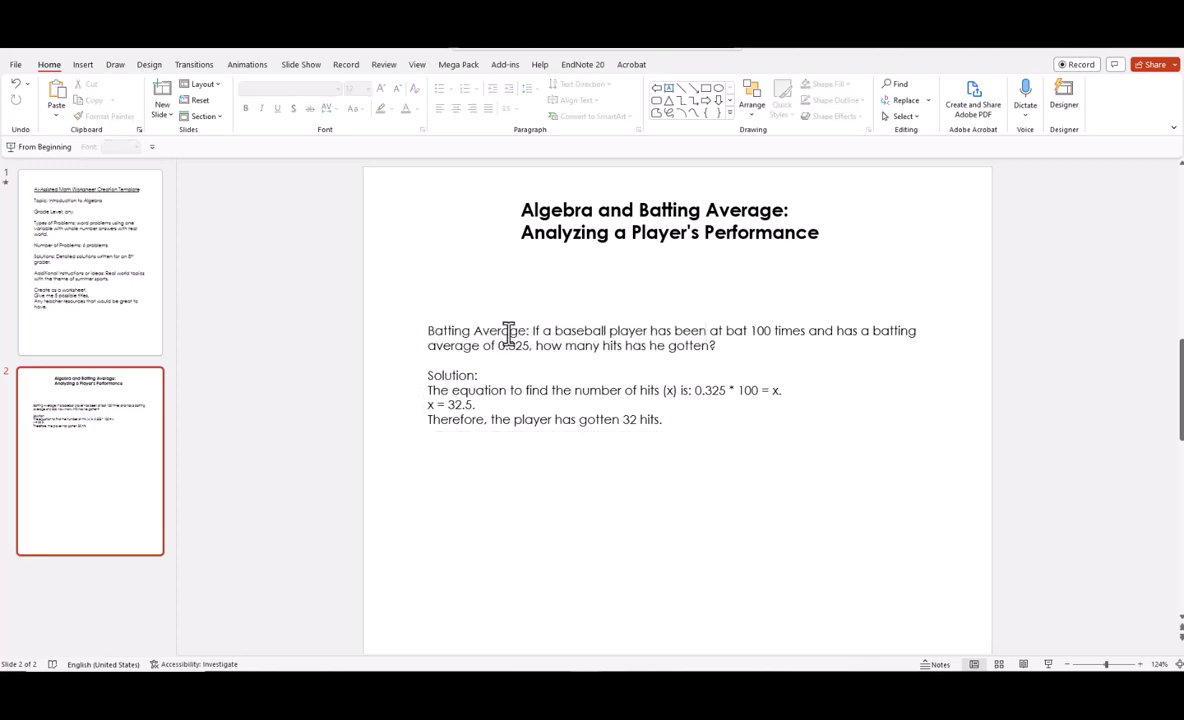
Bold the "Batting Average:" label and underline the "Solution:" heading in the problem text.
drag(530, 331, 428, 331)
click(245, 108)
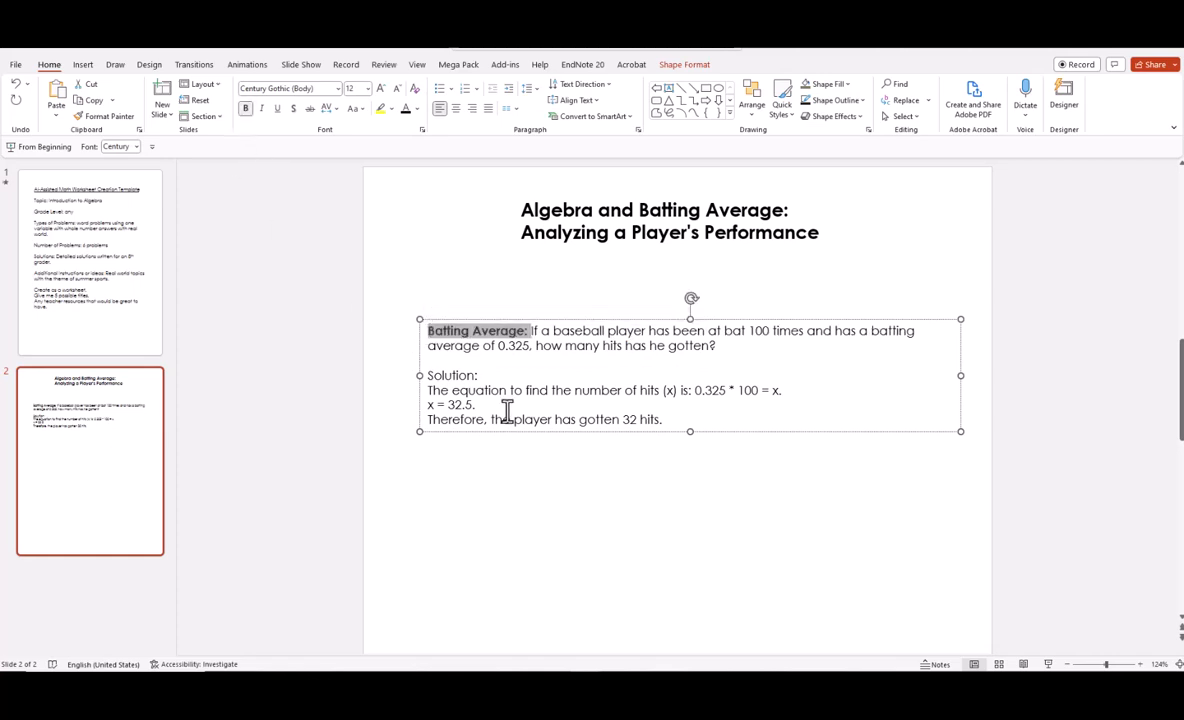
drag(480, 376, 426, 375)
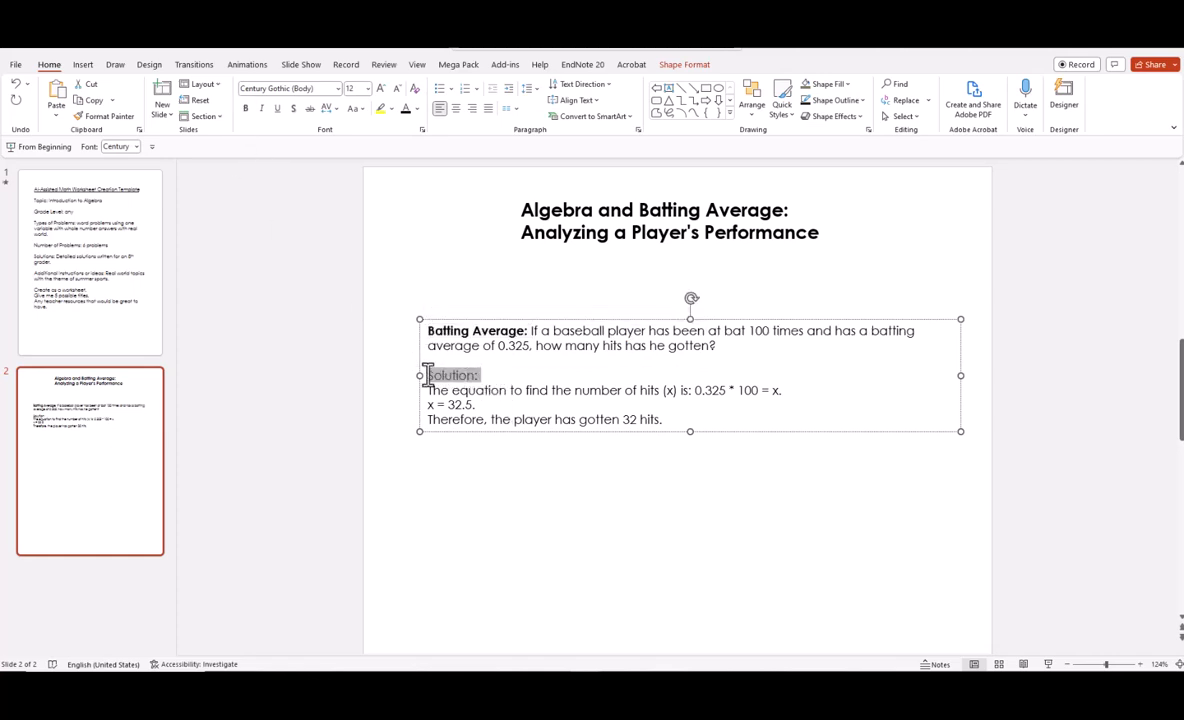
click(278, 109)
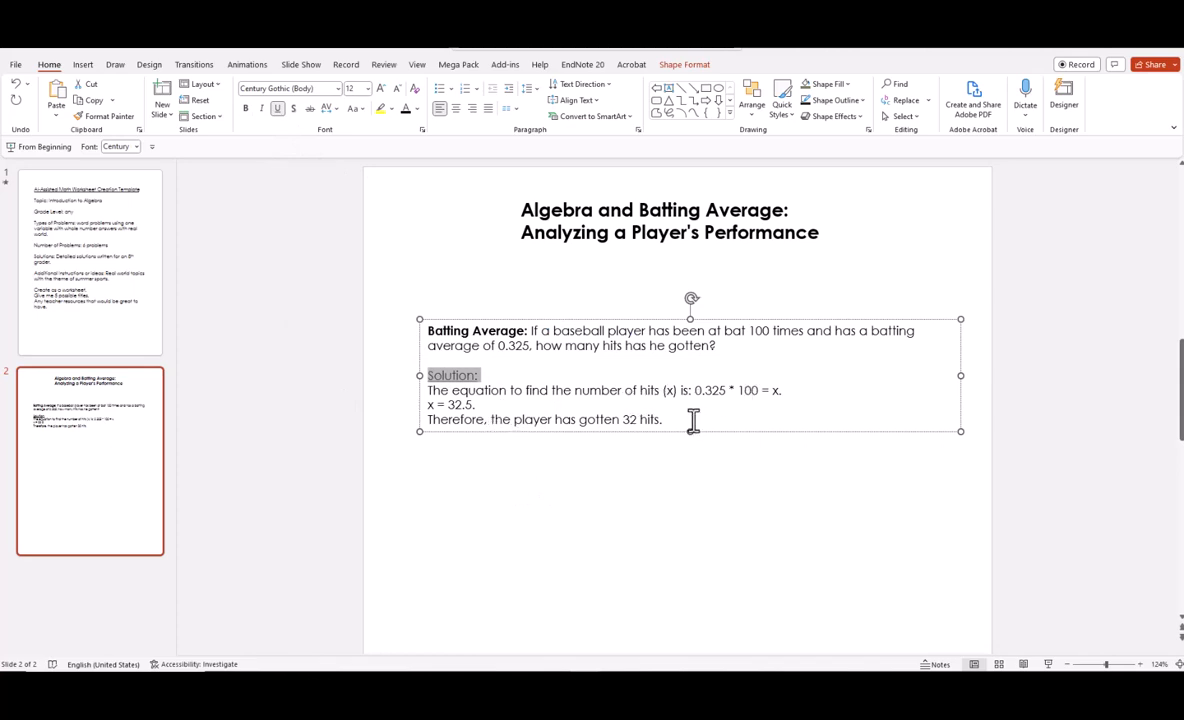
click(663, 389)
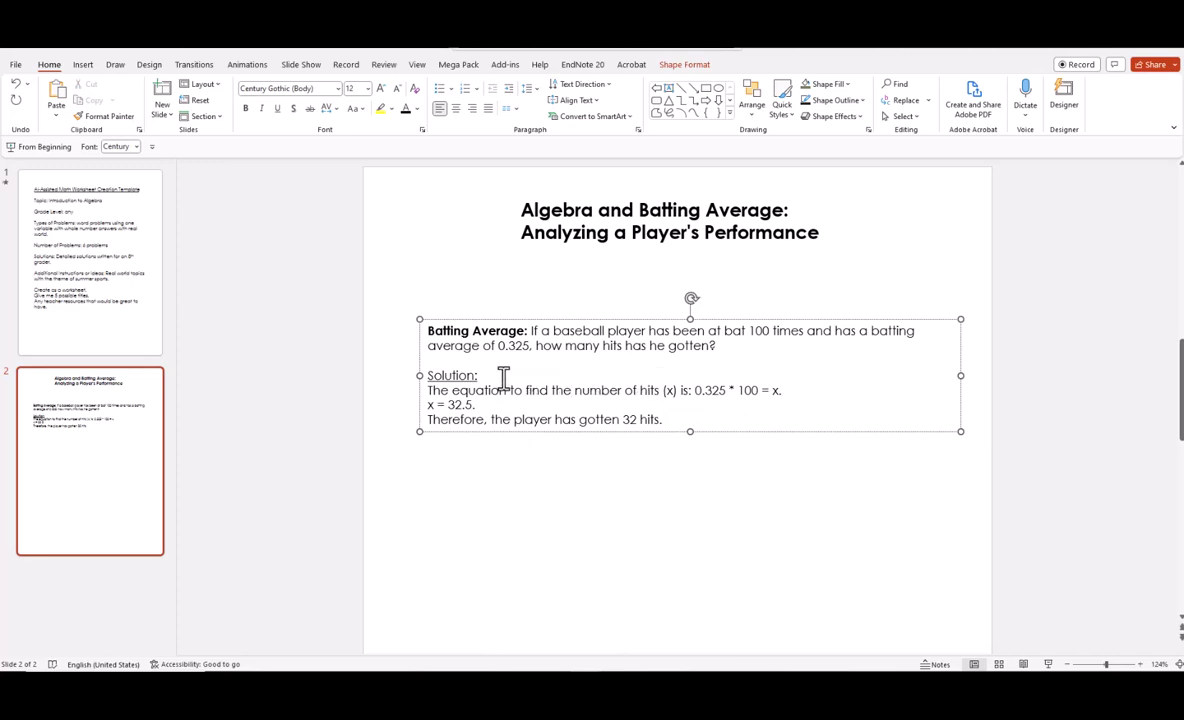
Break "0.325 * 100 = x." onto its own line and add the line "batting average * number of times at bat" above it.
click(698, 390)
key(Return)
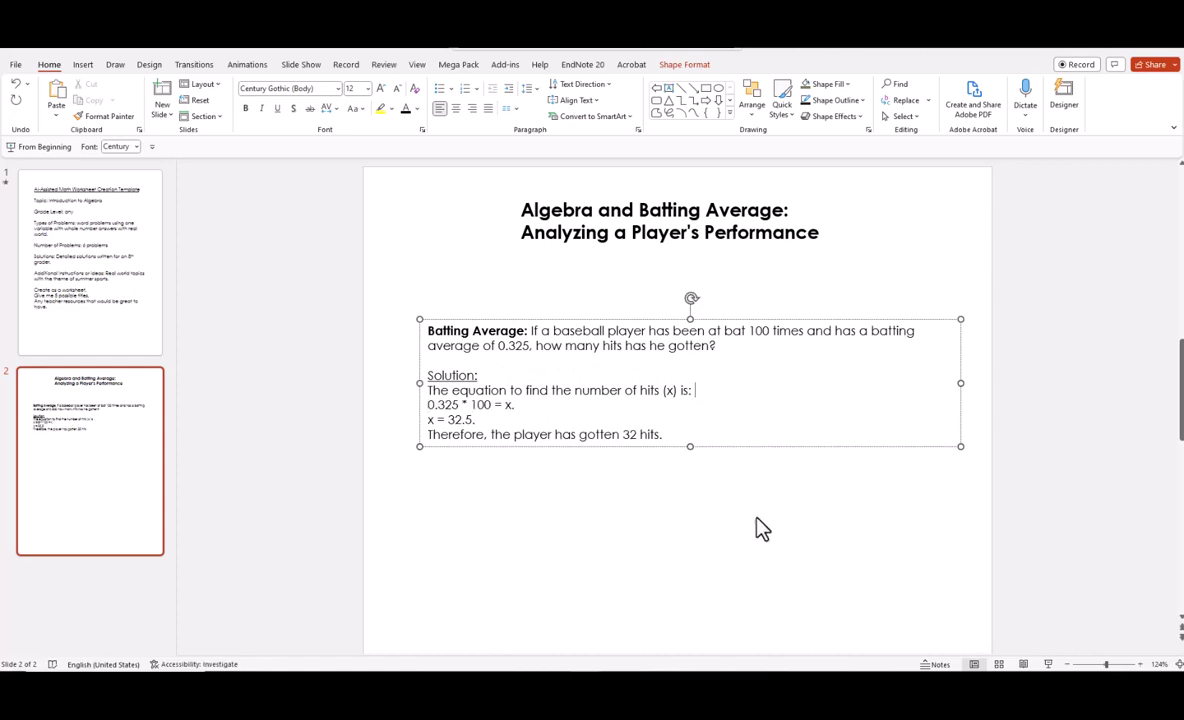
text(batting average)
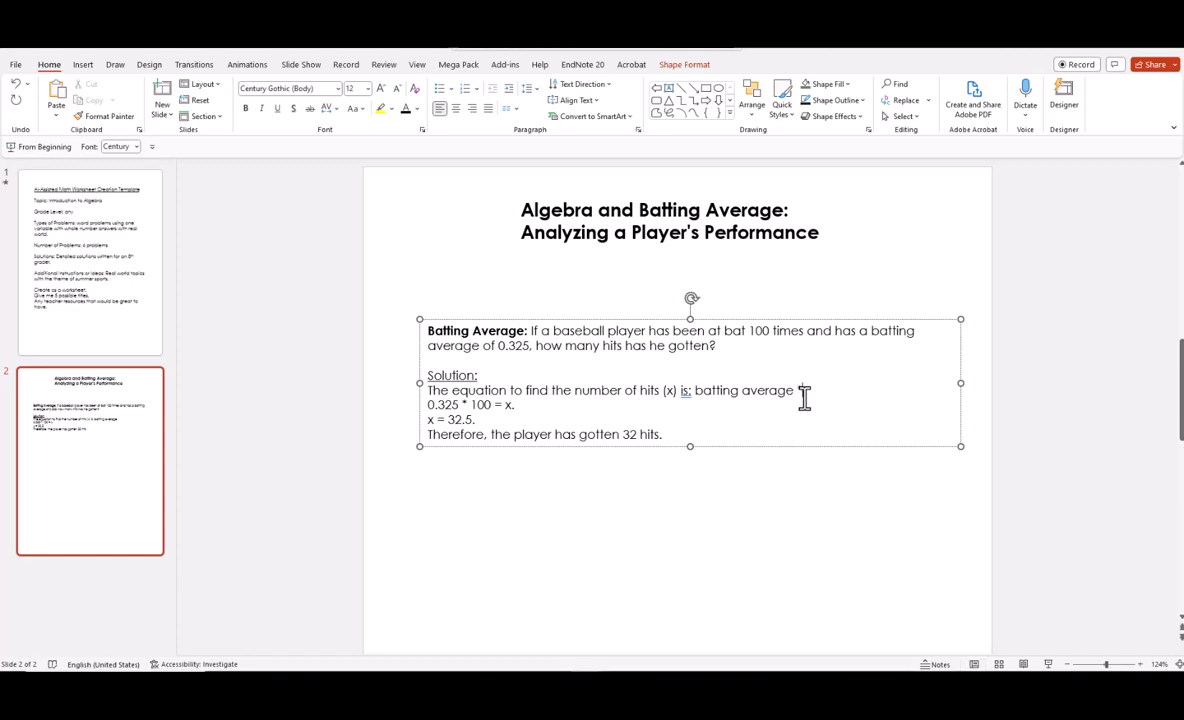
text(number of)
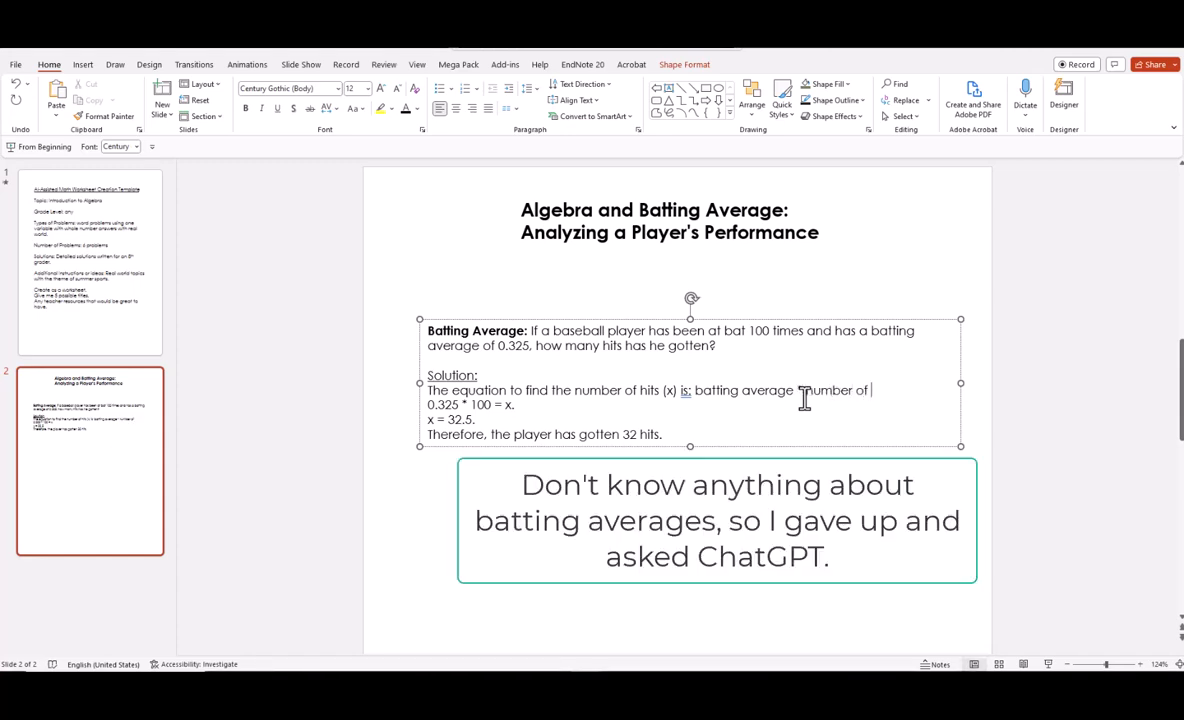
text( times at bat)
click(695, 390)
key(Return)
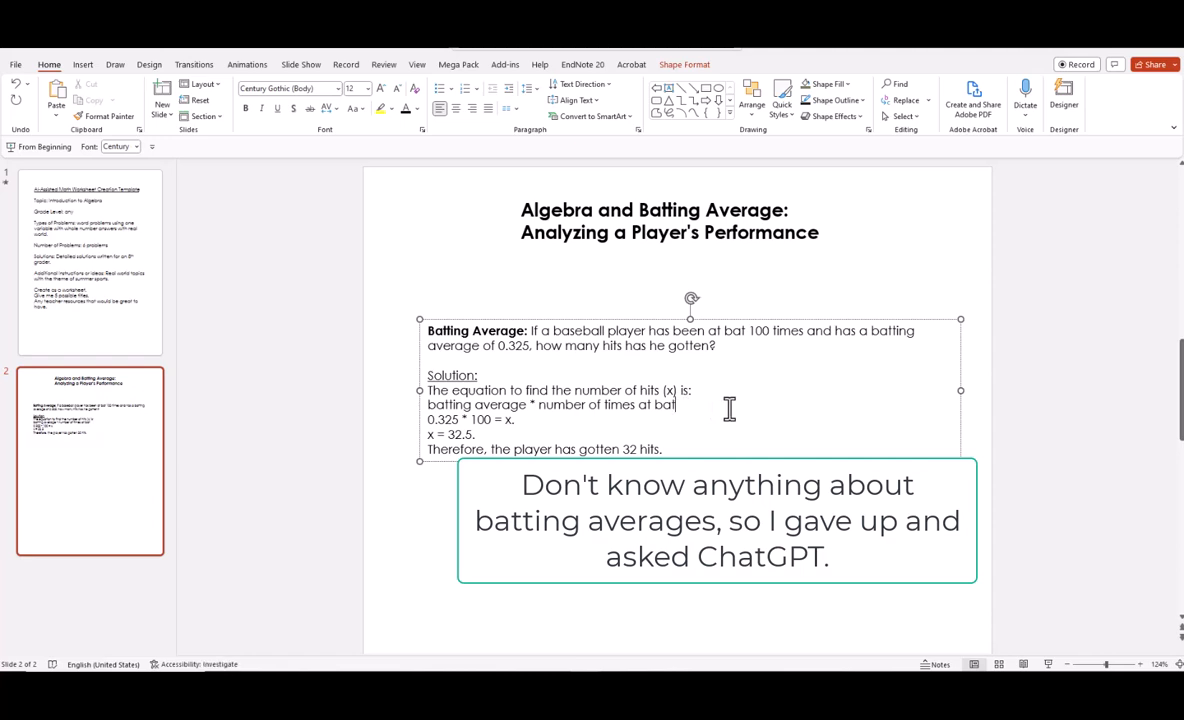
Extend the word formula with "= how many hit the base player got", leaving no closing period.
text(how many hit the base )
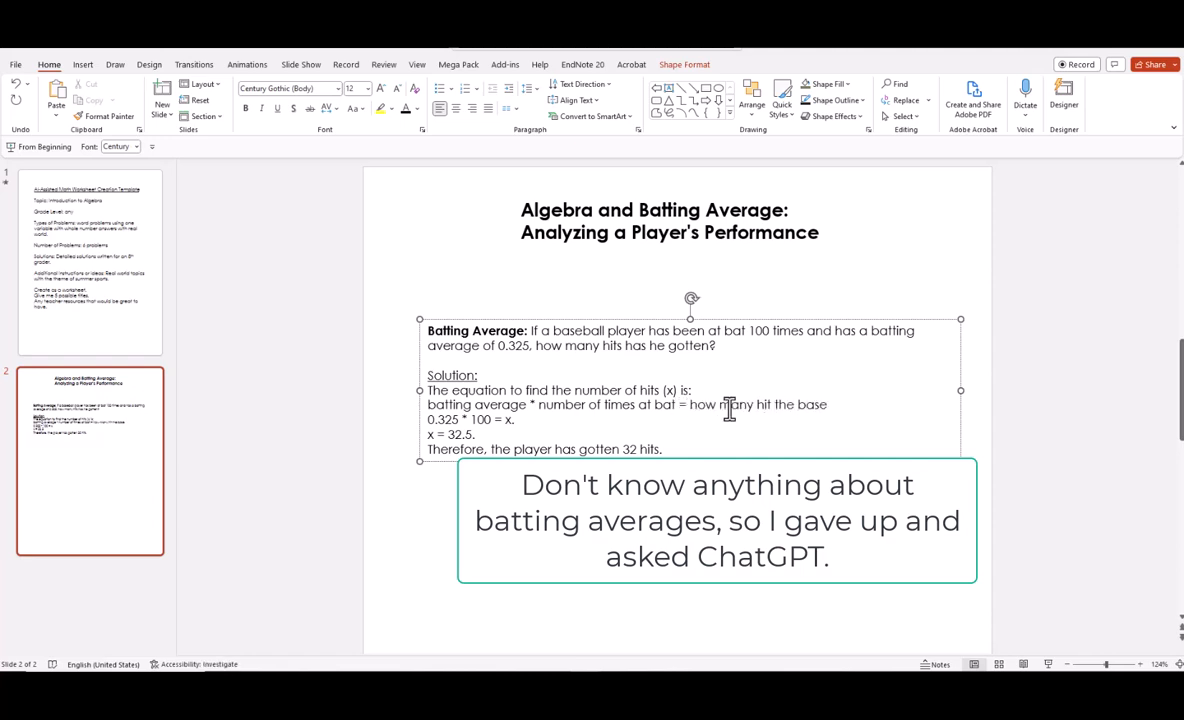
text(player got.)
right_click(819, 405)
click(850, 418)
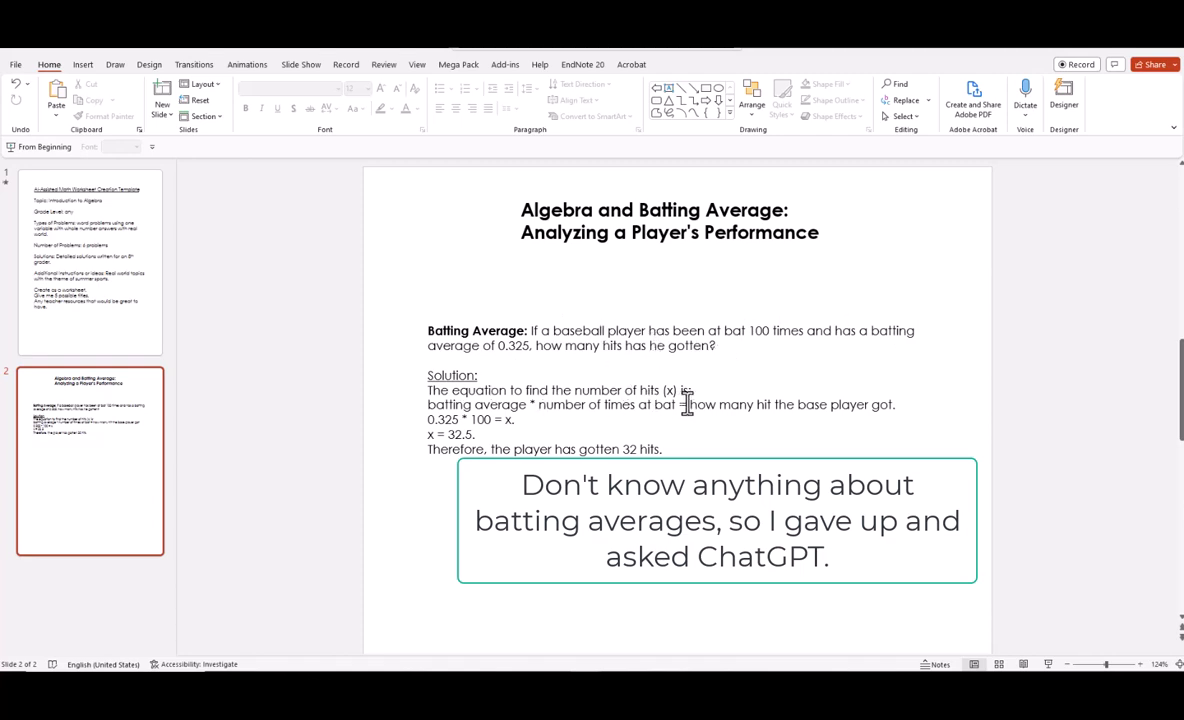
click(895, 404)
key(BackSpace)
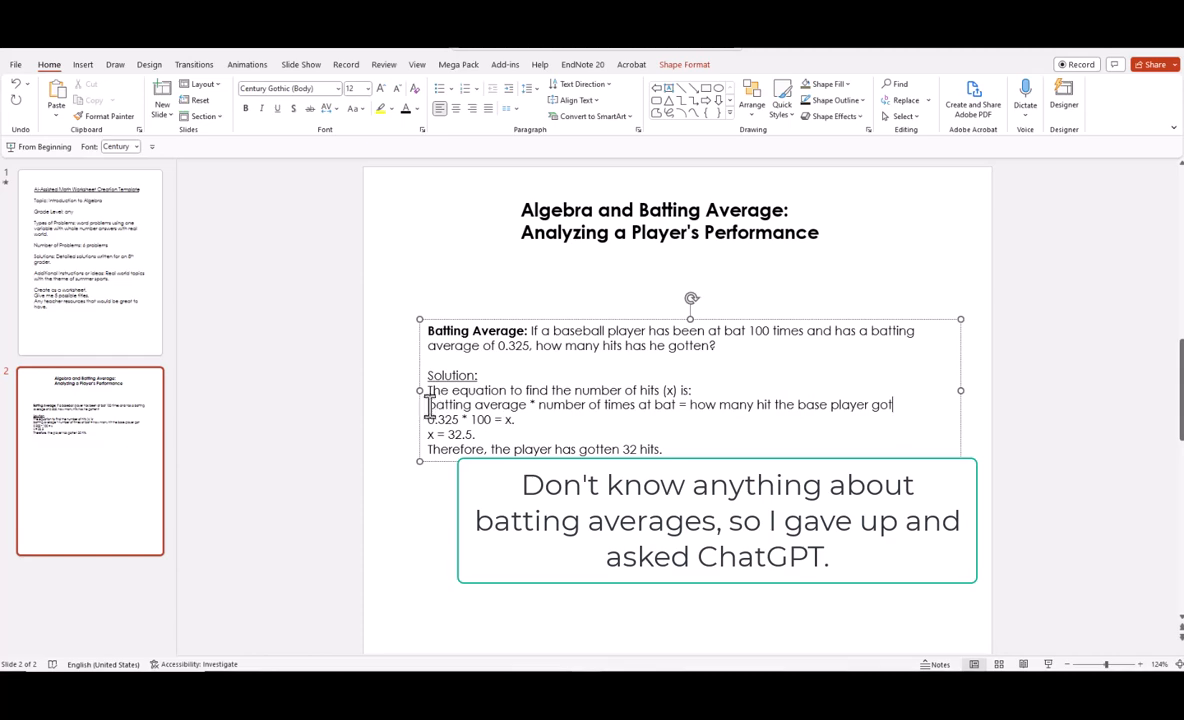
Copy the whole word formula line, switch to ChatGPT, and send it as a message in the current chat.
drag(428, 404, 897, 404)
right_click(897, 404)
click(870, 92)
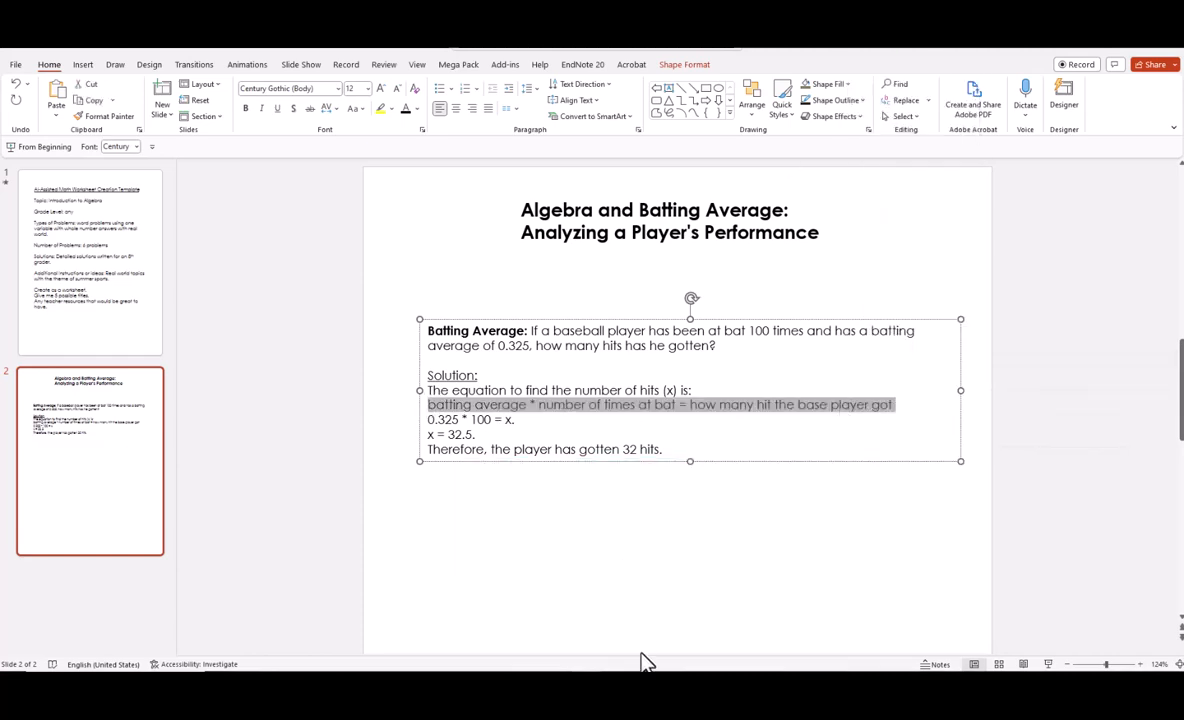
click(642, 682)
right_click(641, 627)
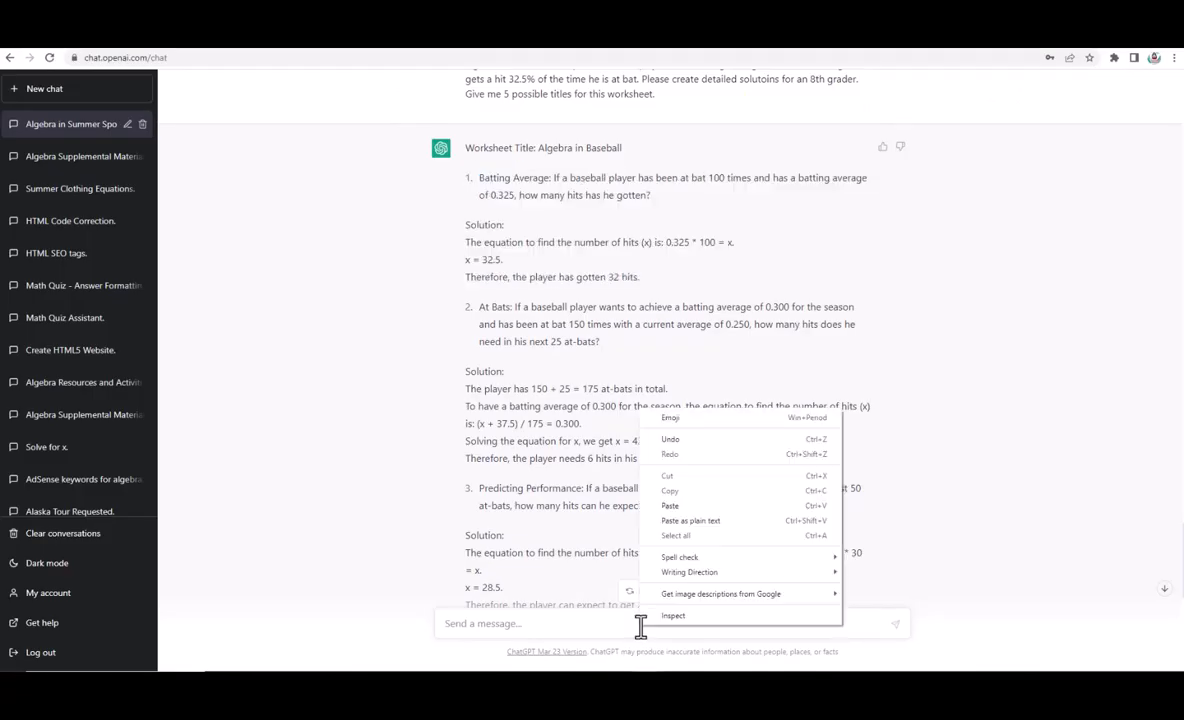
click(670, 506)
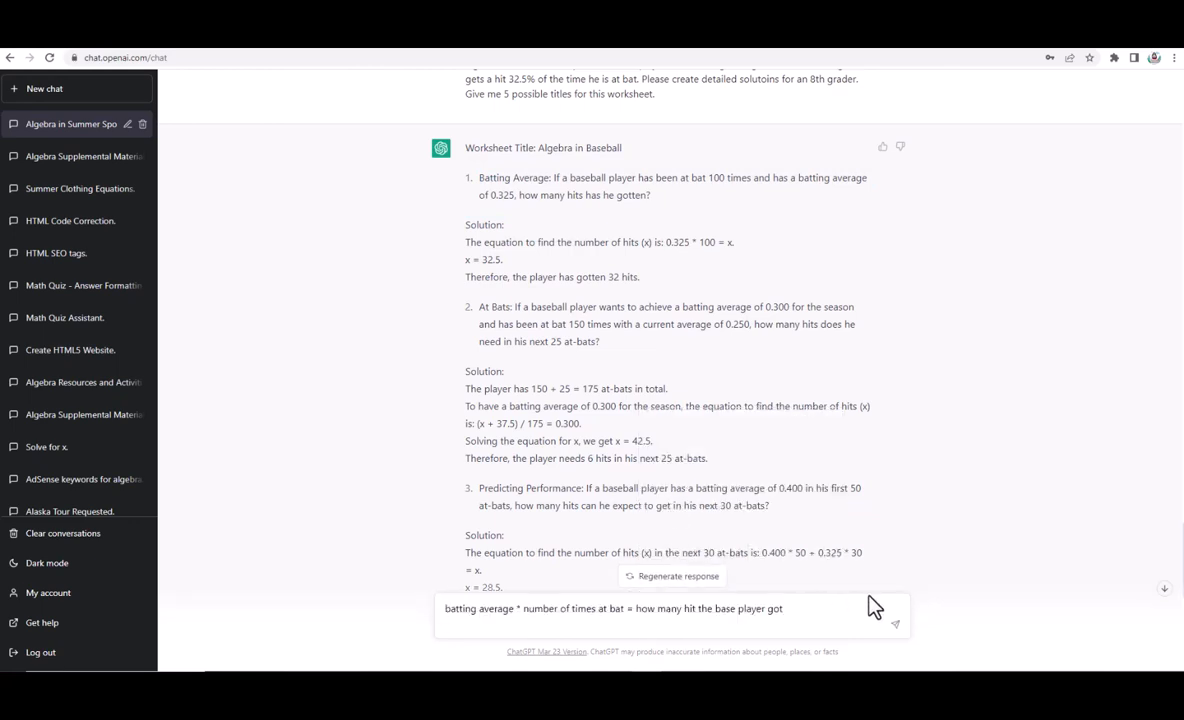
click(896, 624)
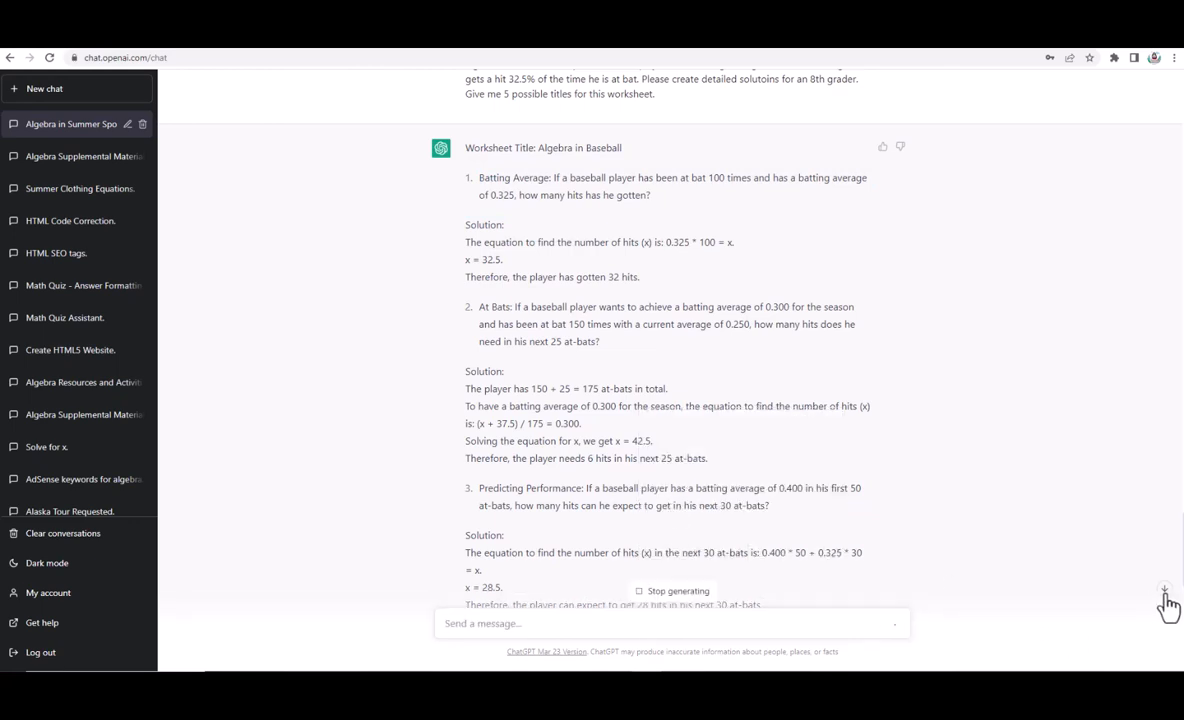
Copy the sentence about the formula for calculating hits from ChatGPT's latest reply and switch back to PowerPoint.
click(1166, 593)
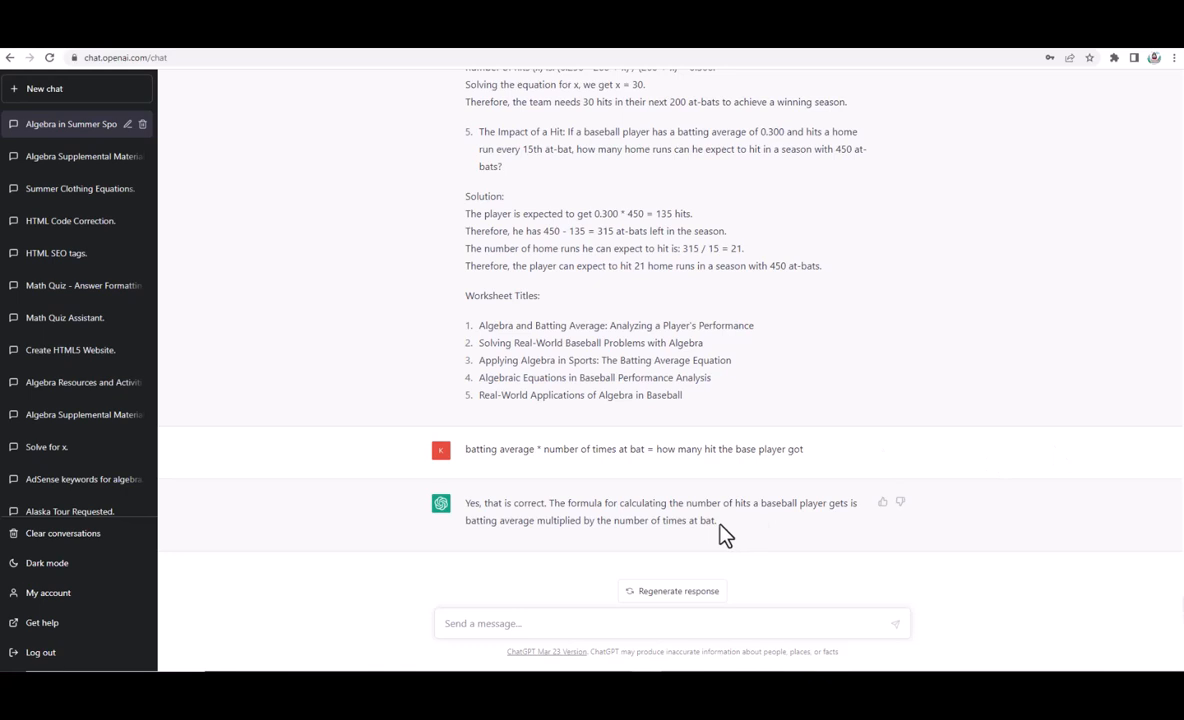
drag(719, 527, 555, 503)
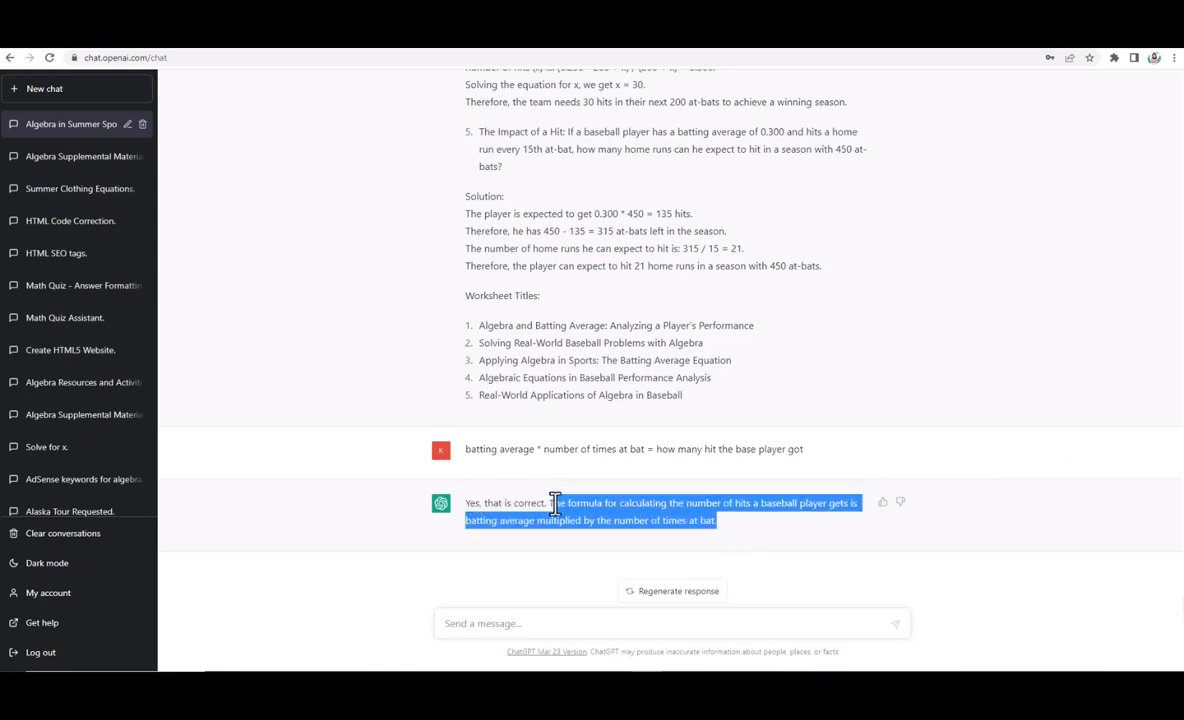
right_click(570, 505)
click(583, 517)
click(584, 683)
click(639, 640)
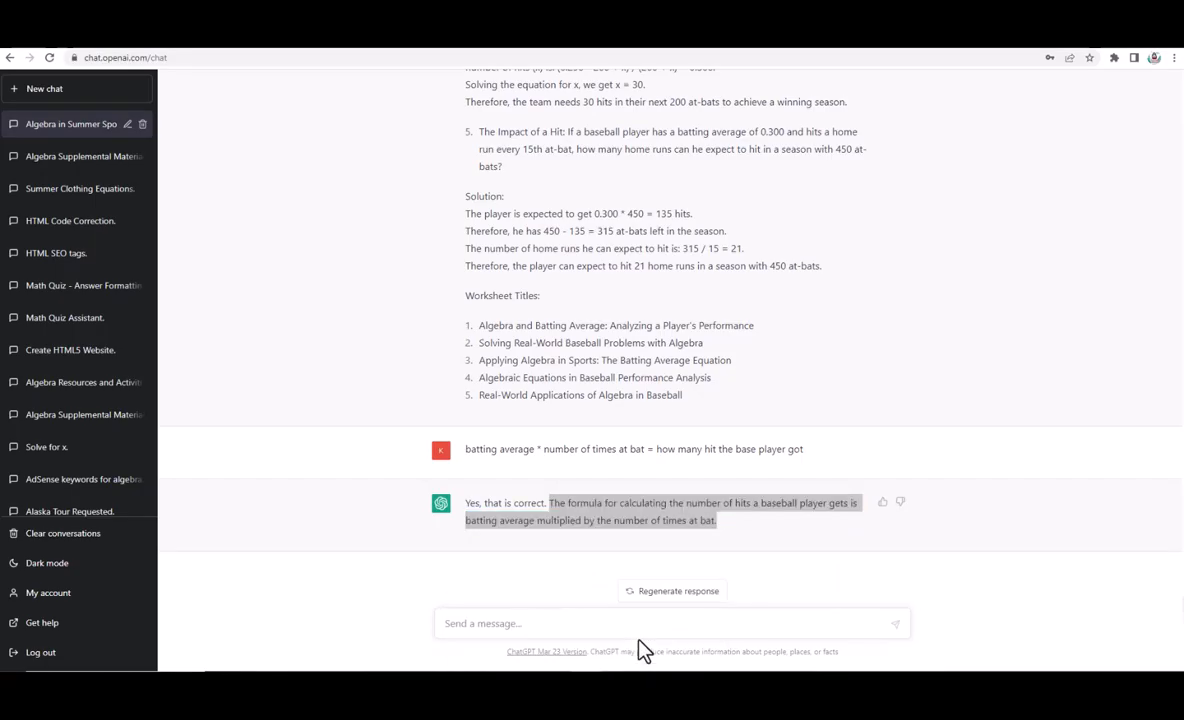
Try pasting the copied formula sentence with its source formatting on a new line under "Solution:", and delete it again.
click(497, 380)
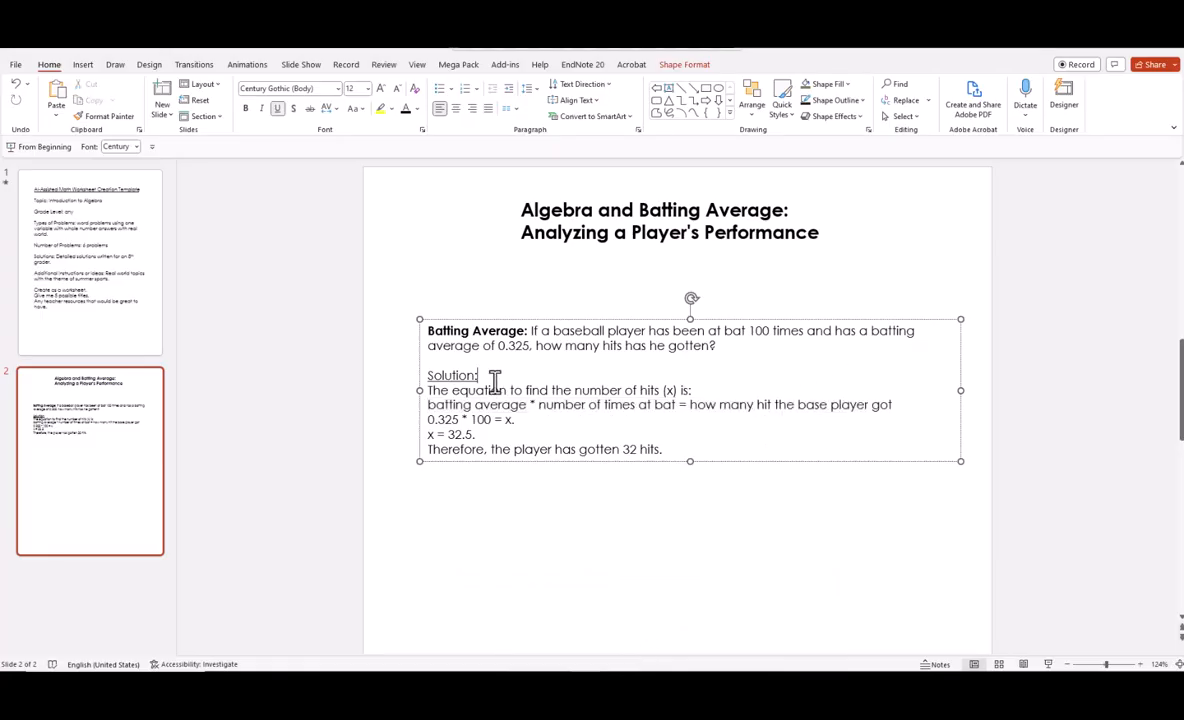
key(Return)
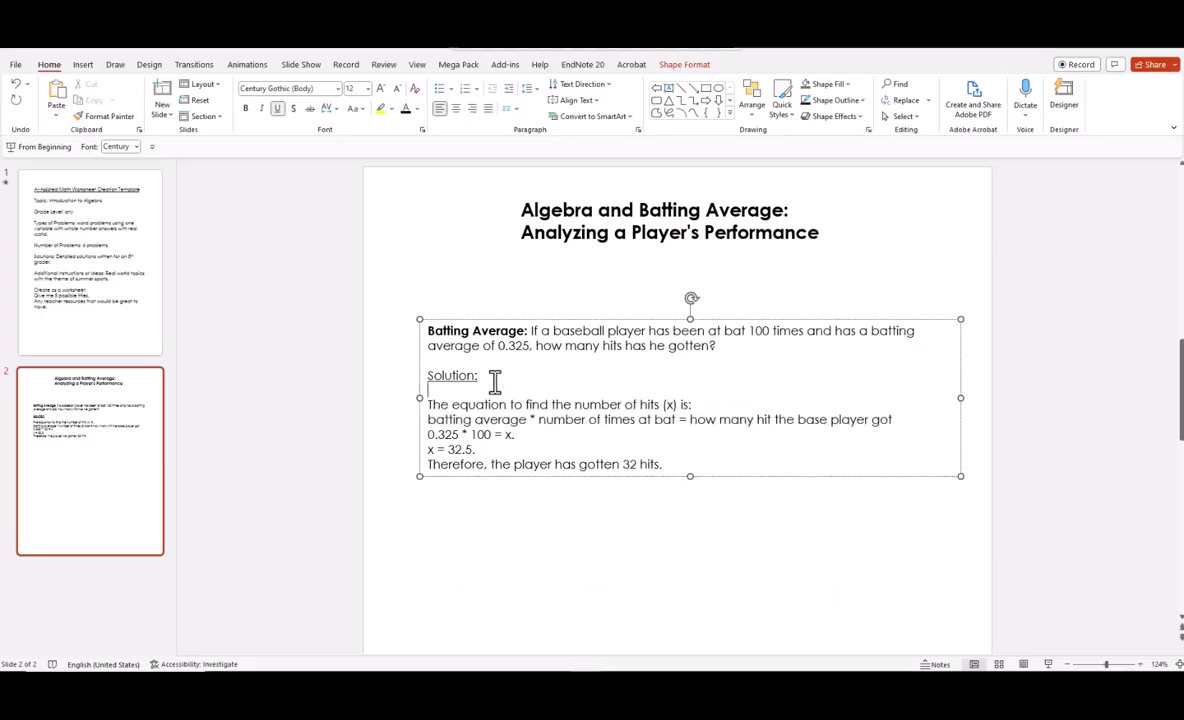
key(ctrl+v)
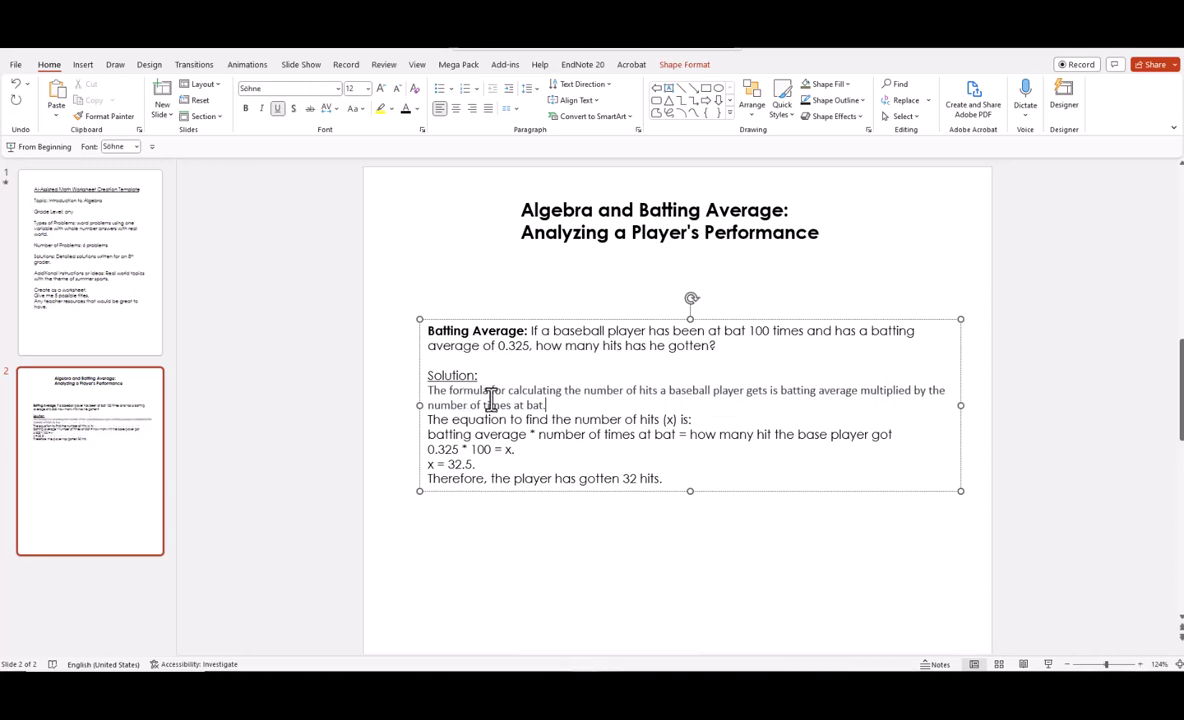
drag(545, 406, 426, 389)
key(BackSpace)
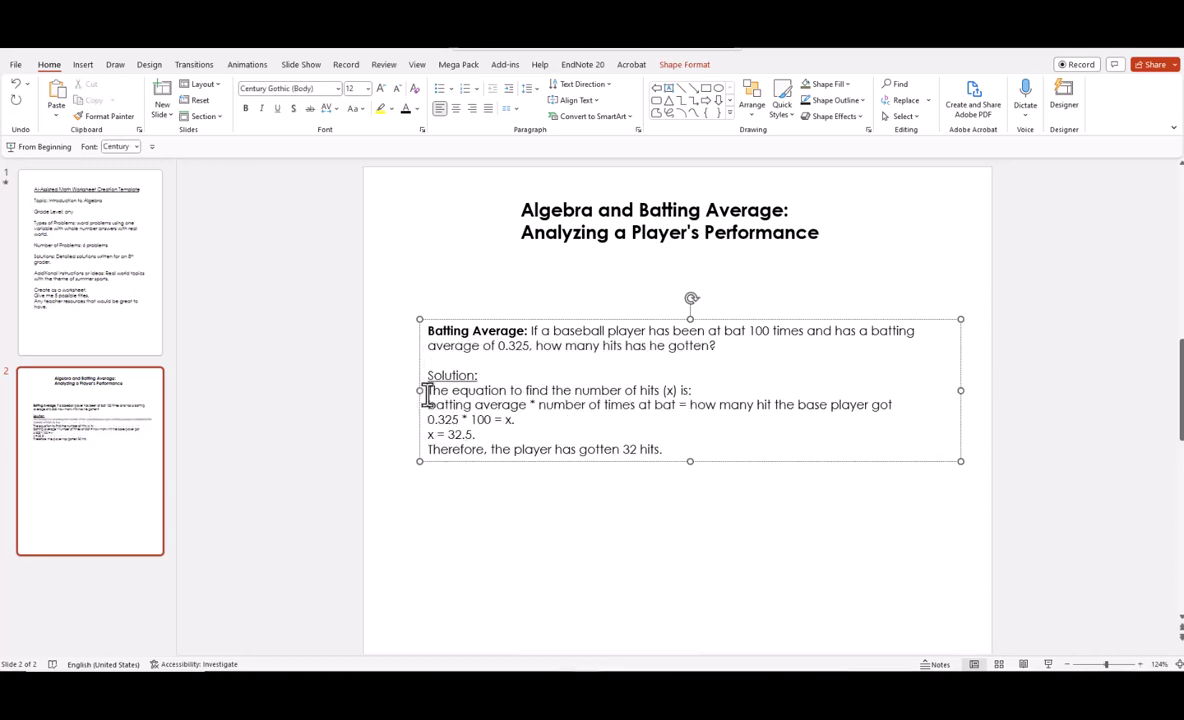
Paste the formula sentence as text only on its own line under "Solution:", and delete "= how many hit the base player got" from the word formula.
right_click(432, 397)
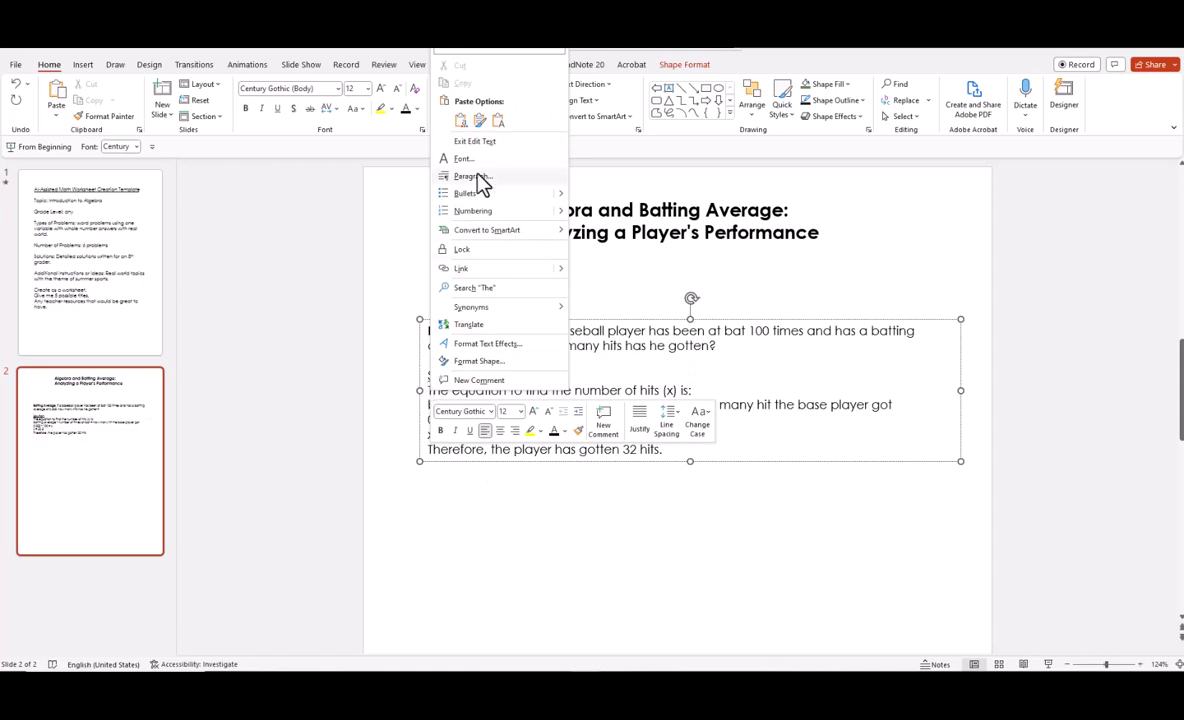
click(497, 121)
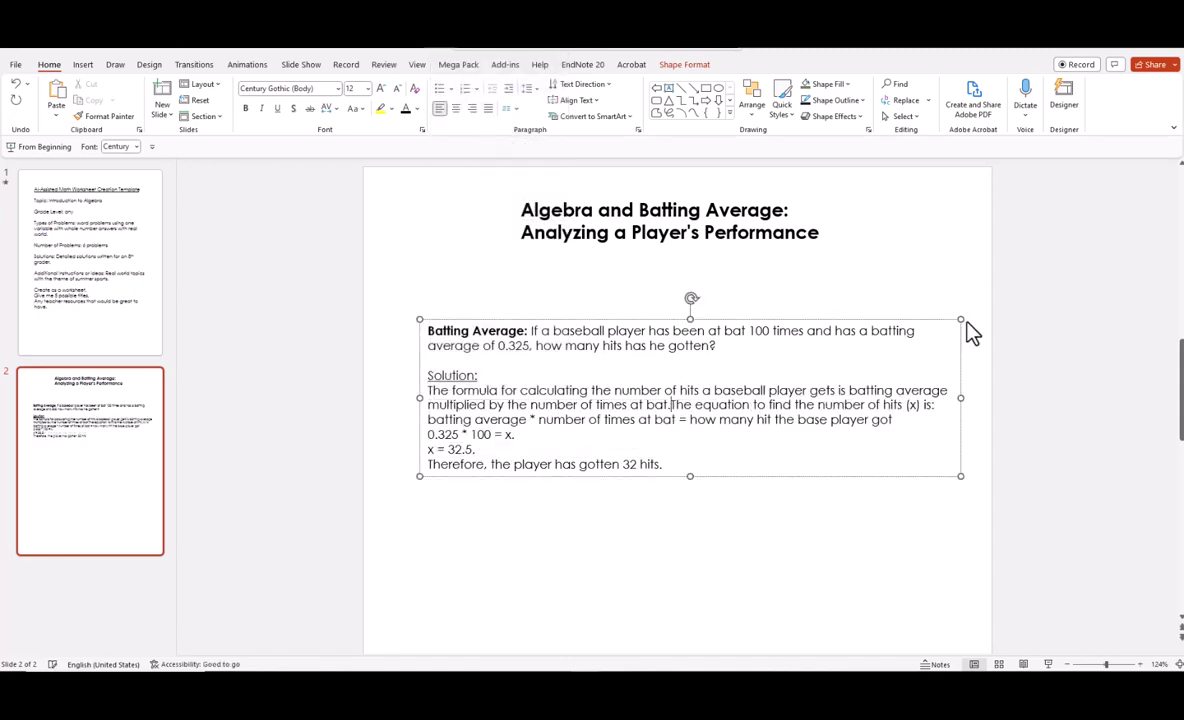
key(Return)
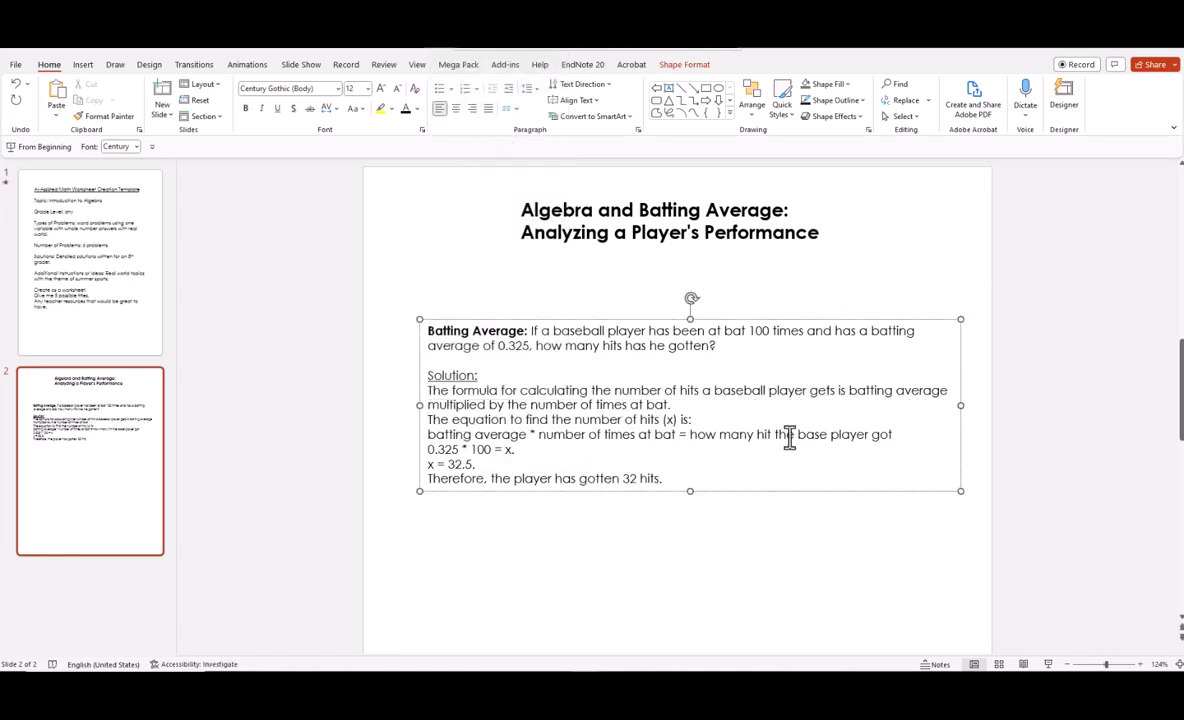
drag(680, 435, 893, 431)
key(BackSpace)
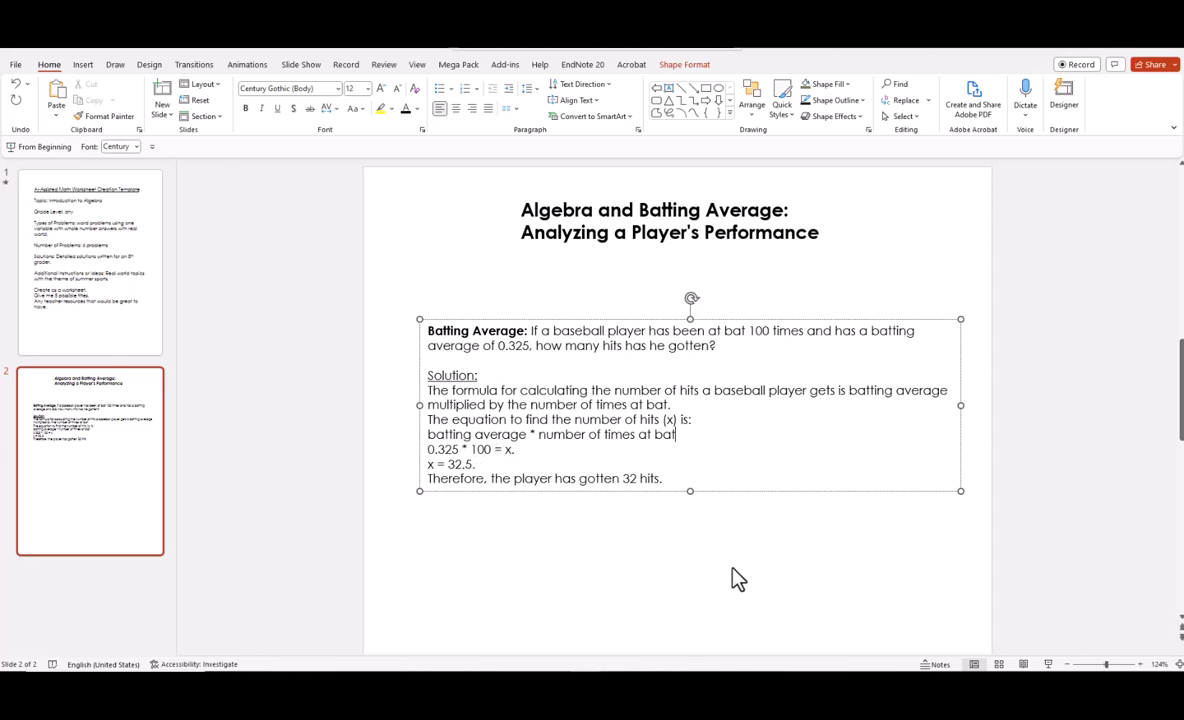
Shift the problem's text box slightly left and widen it closer to the page's right edge.
drag(790, 491, 780, 492)
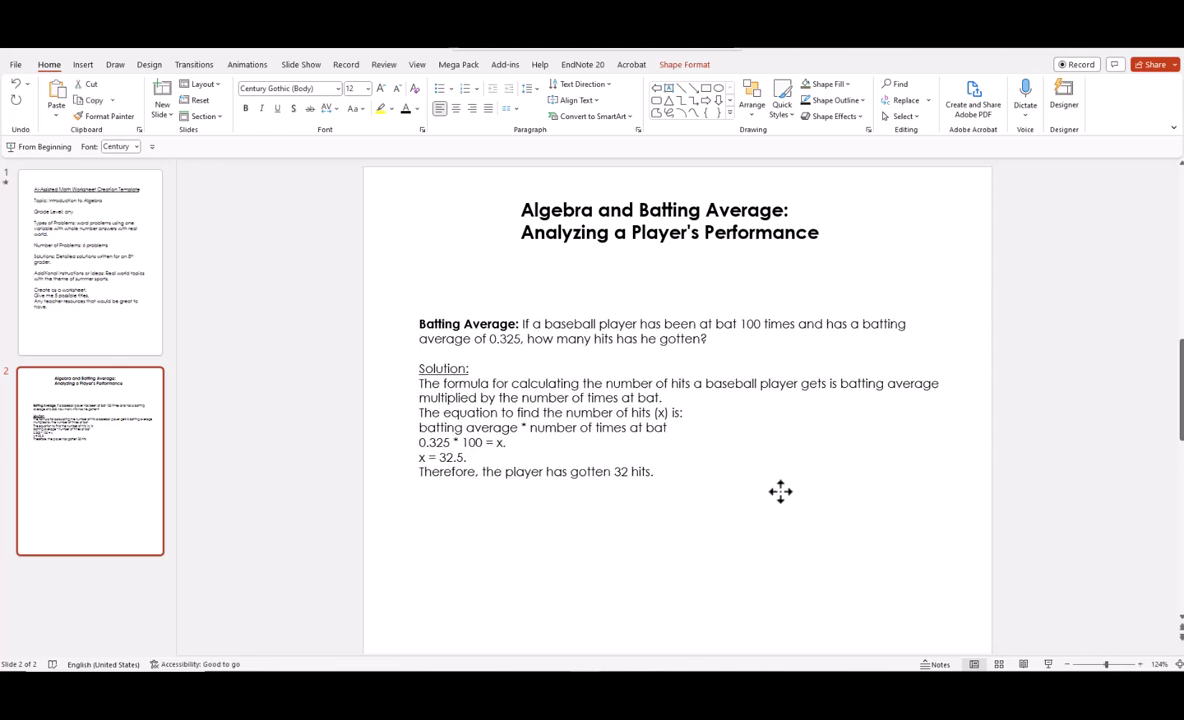
drag(951, 404, 975, 403)
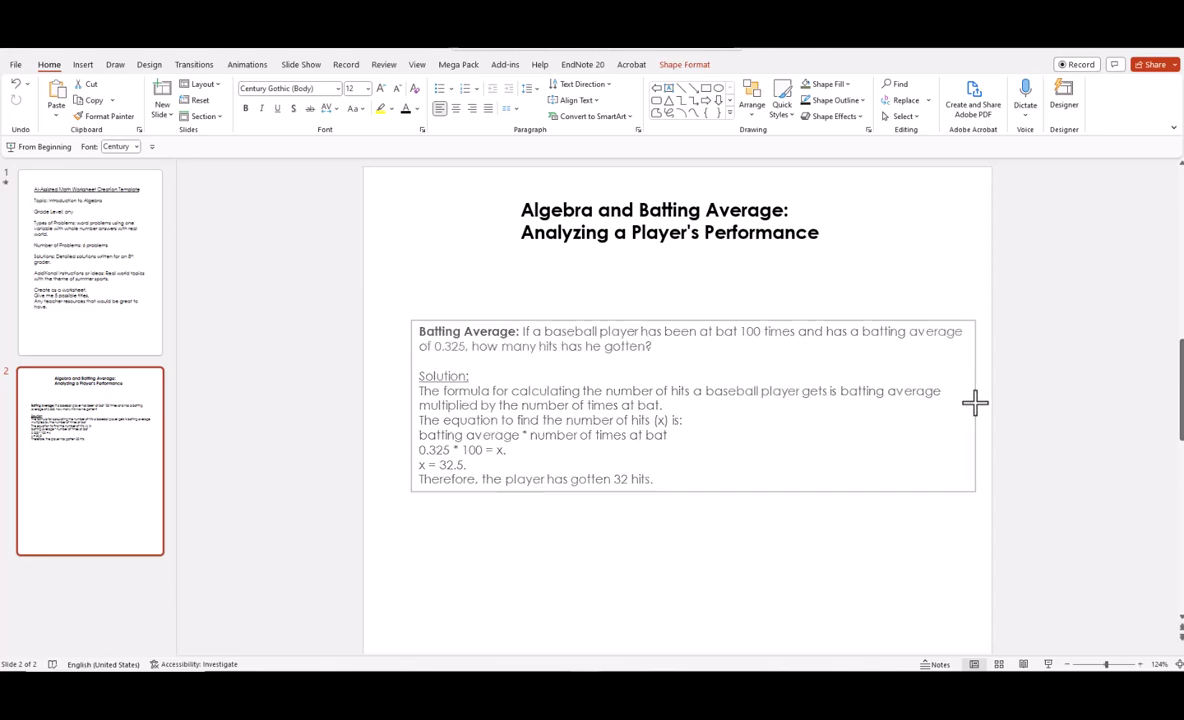
click(1080, 445)
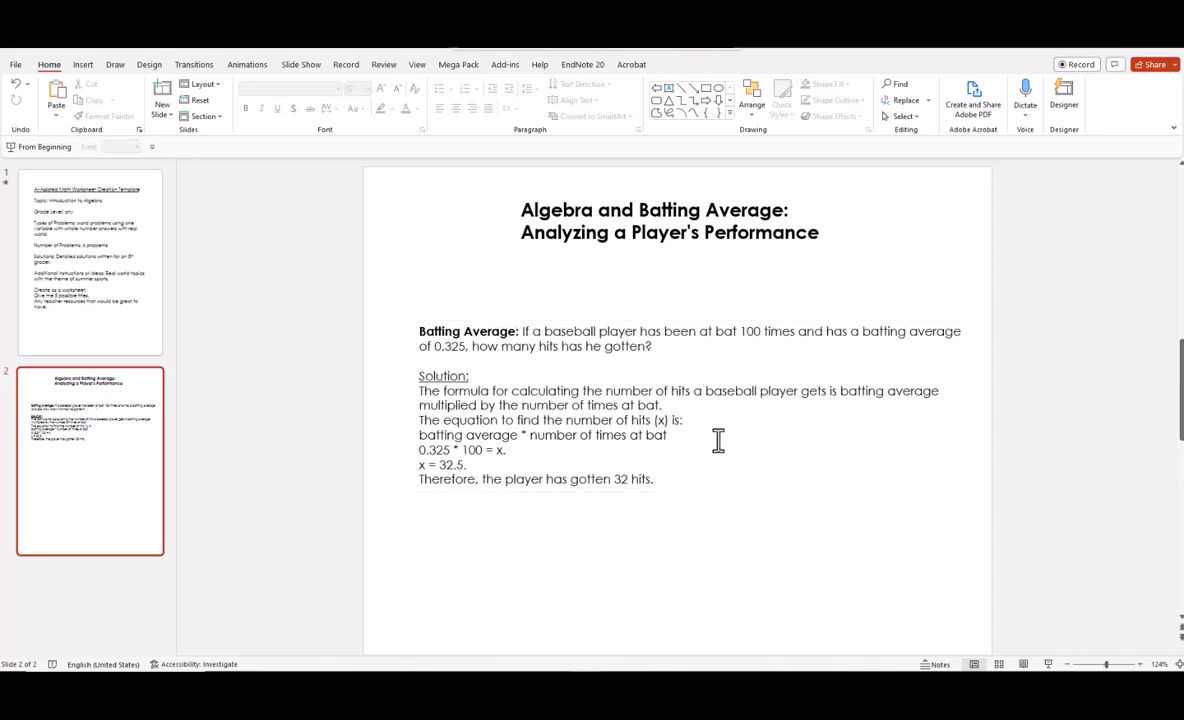
Switch to ChatGPT and request 5 word problems based on batting averages like problem #1, with detailed solutions written for an 8th grader.
click(648, 679)
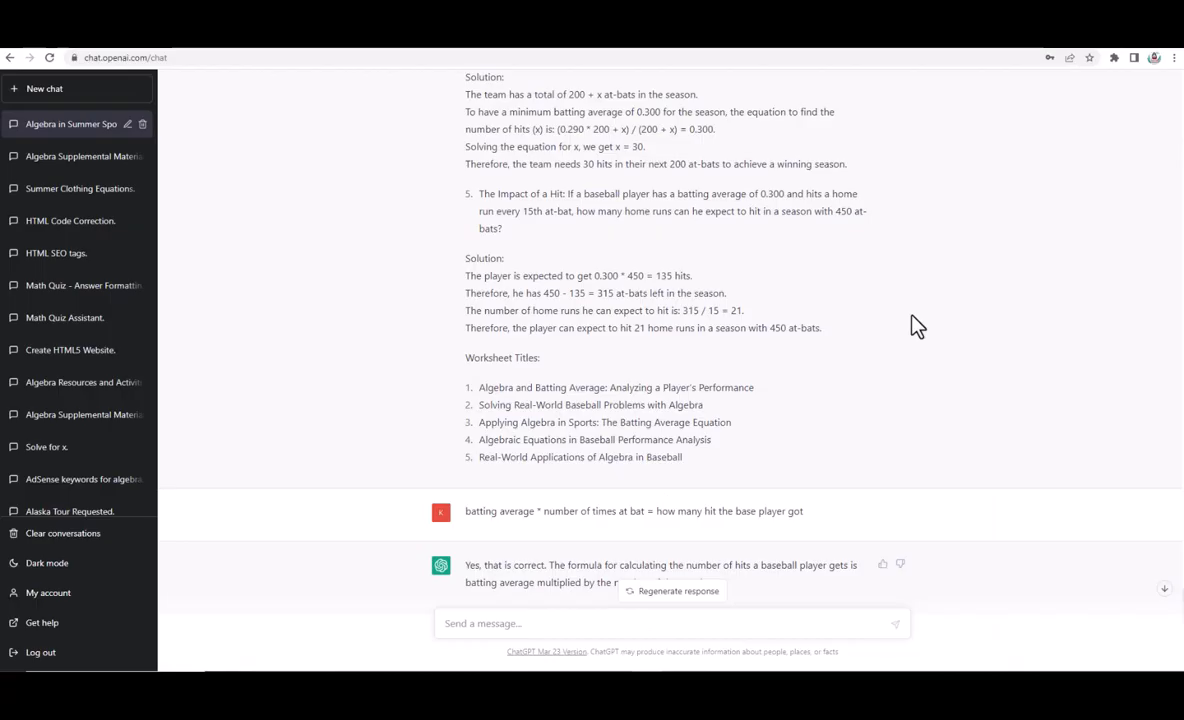
key(alt+Tab)
scroll(674, 210, up, 1)
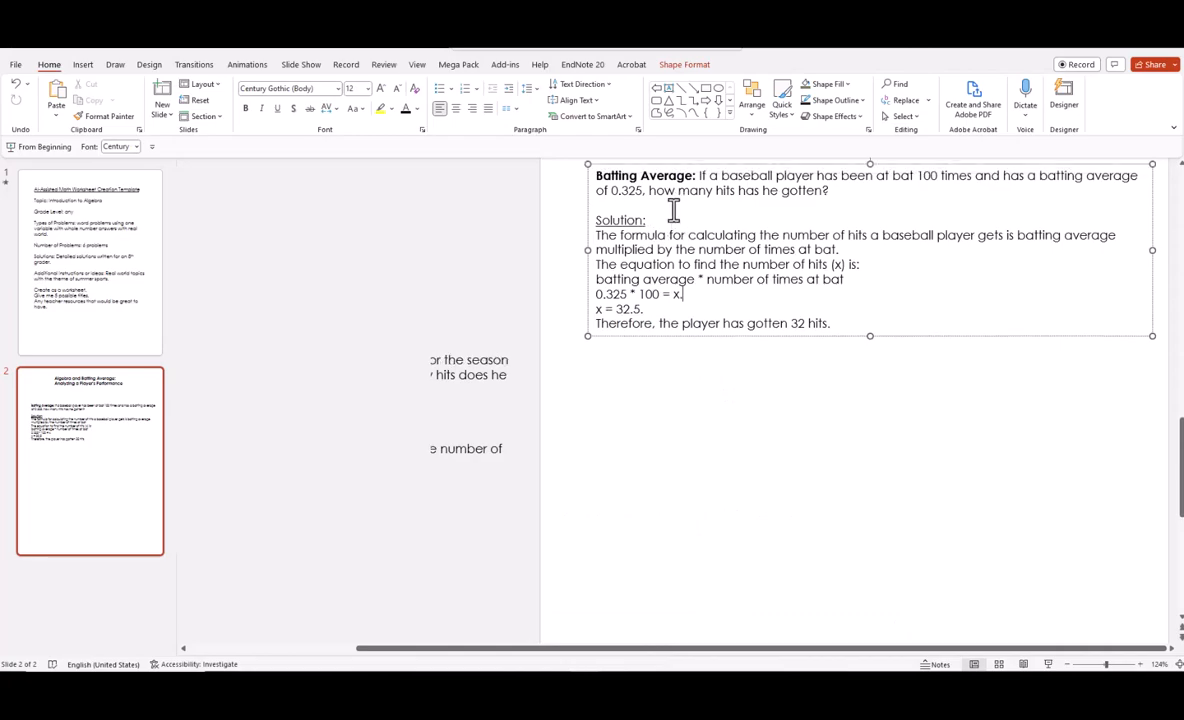
key(alt+Tab)
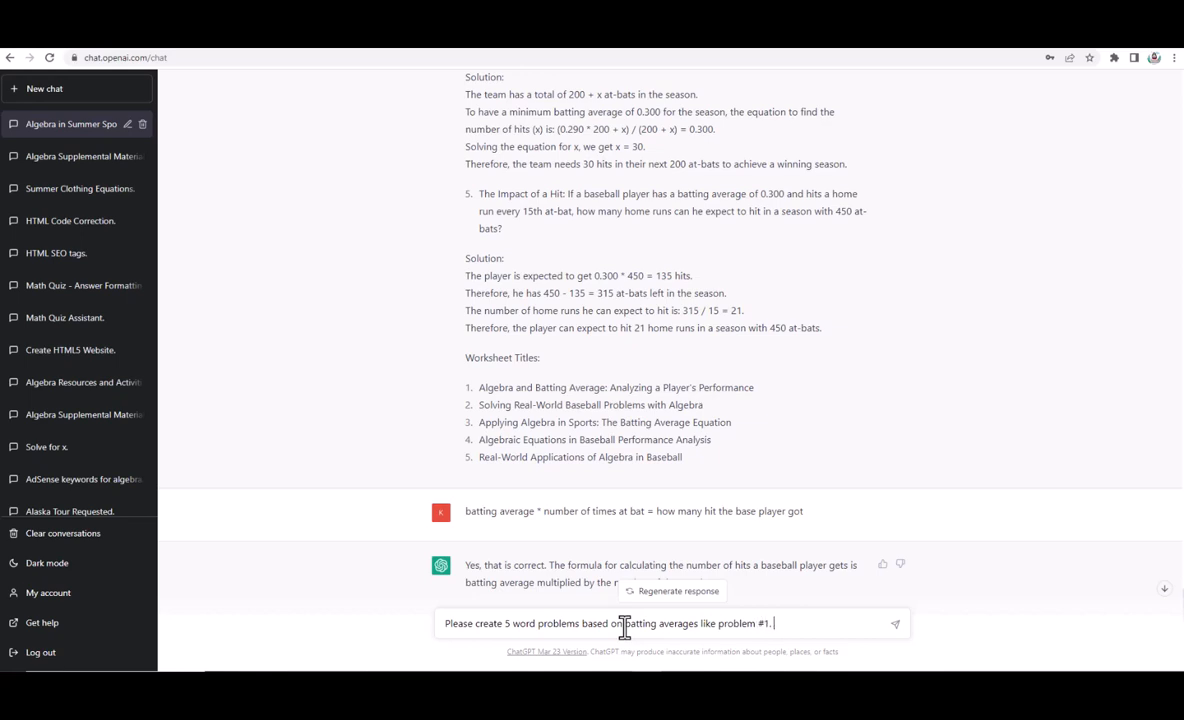
text(se in)
key(BackSpace)
key(BackSpace)
key(BackSpace)
key(BackSpace)
text(ase included detailed solutions written for an 8th grader.)
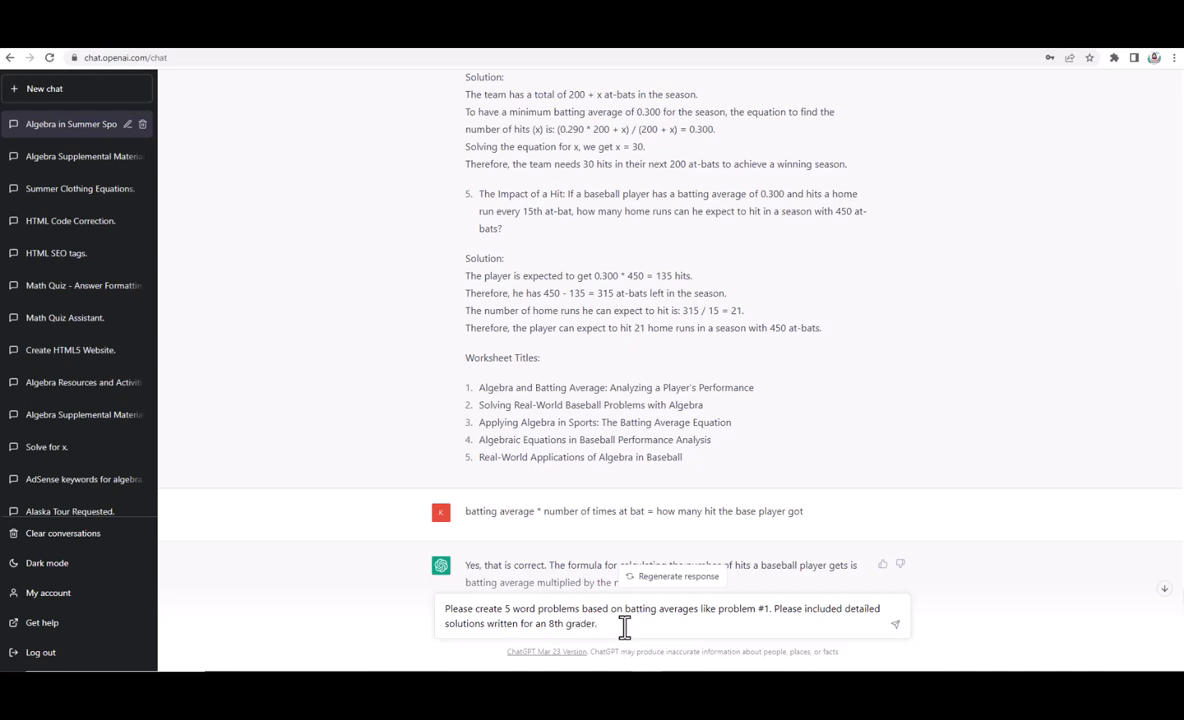
key(Return)
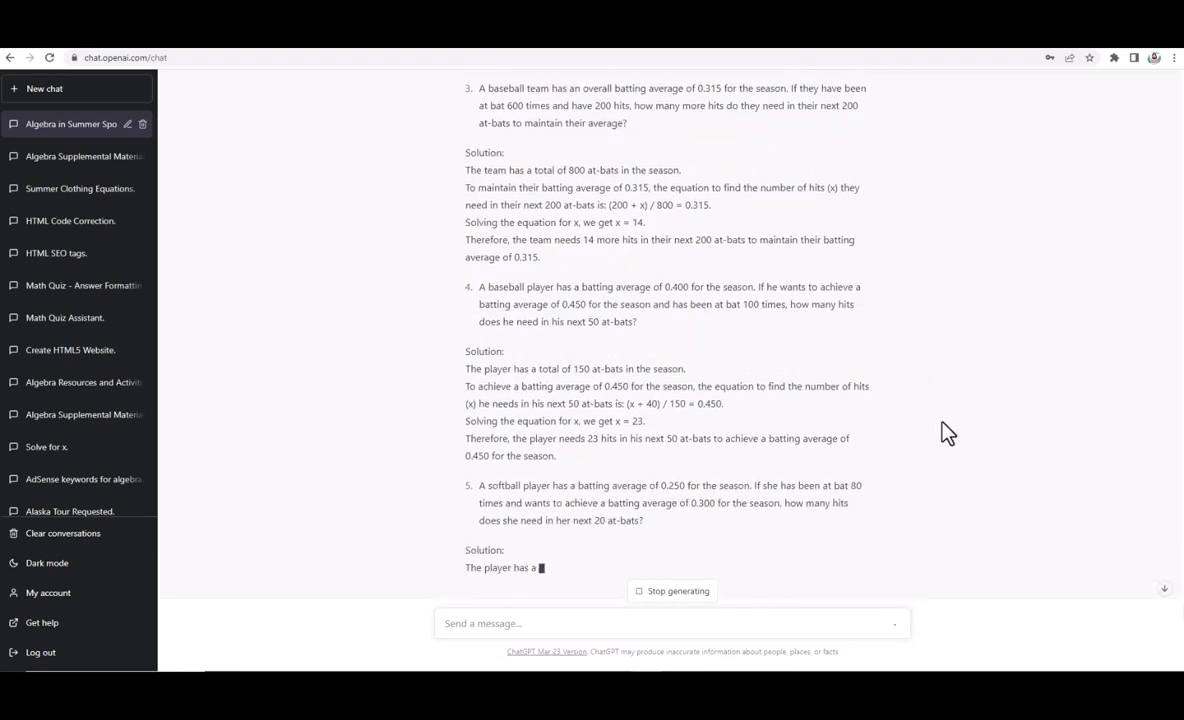
scroll(945, 440, up, 15)
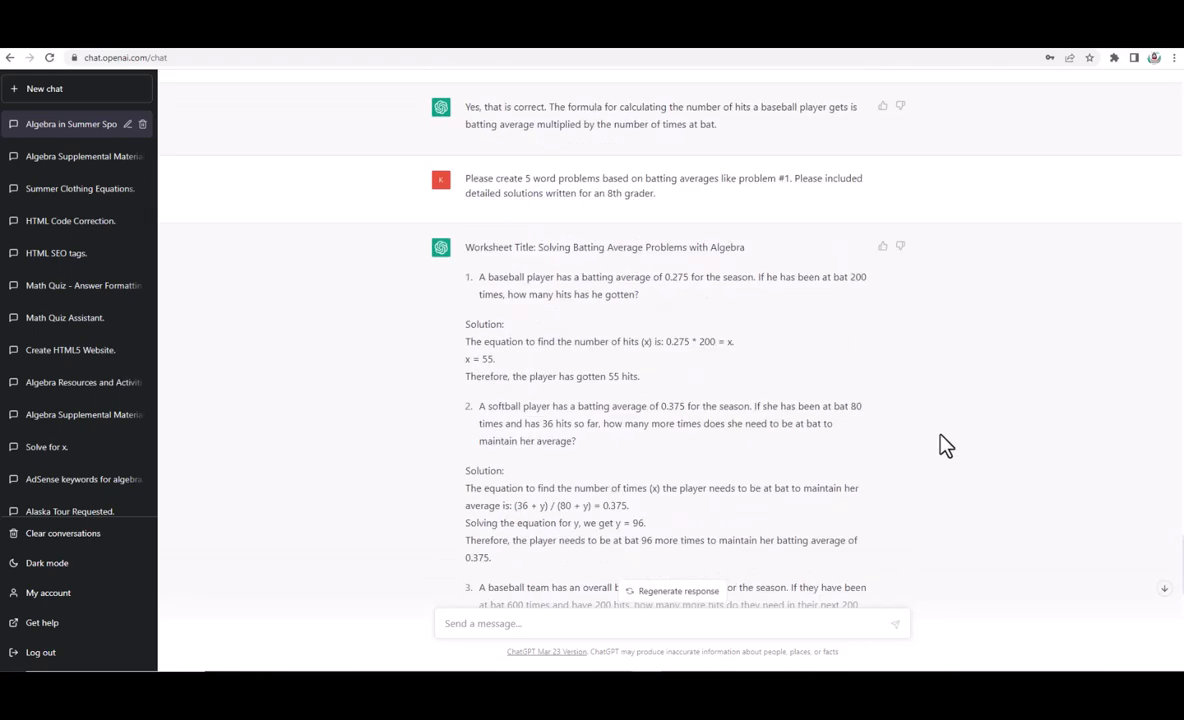
Ask ChatGPT to "create 5 more like this:" followed by the copied question about the 0.275 batting average and 200 times at bat.
scroll(945, 445, down, 15)
drag(640, 296, 481, 275)
right_click(481, 274)
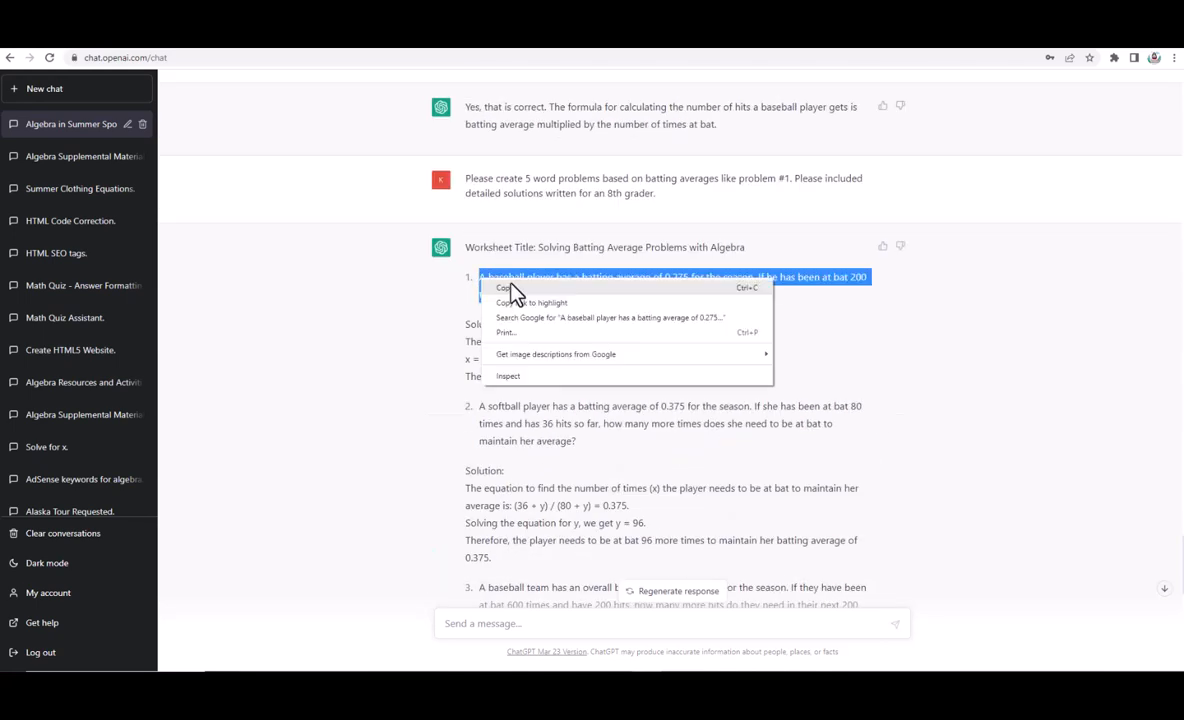
click(511, 285)
click(470, 626)
text(create 5 more like this:)
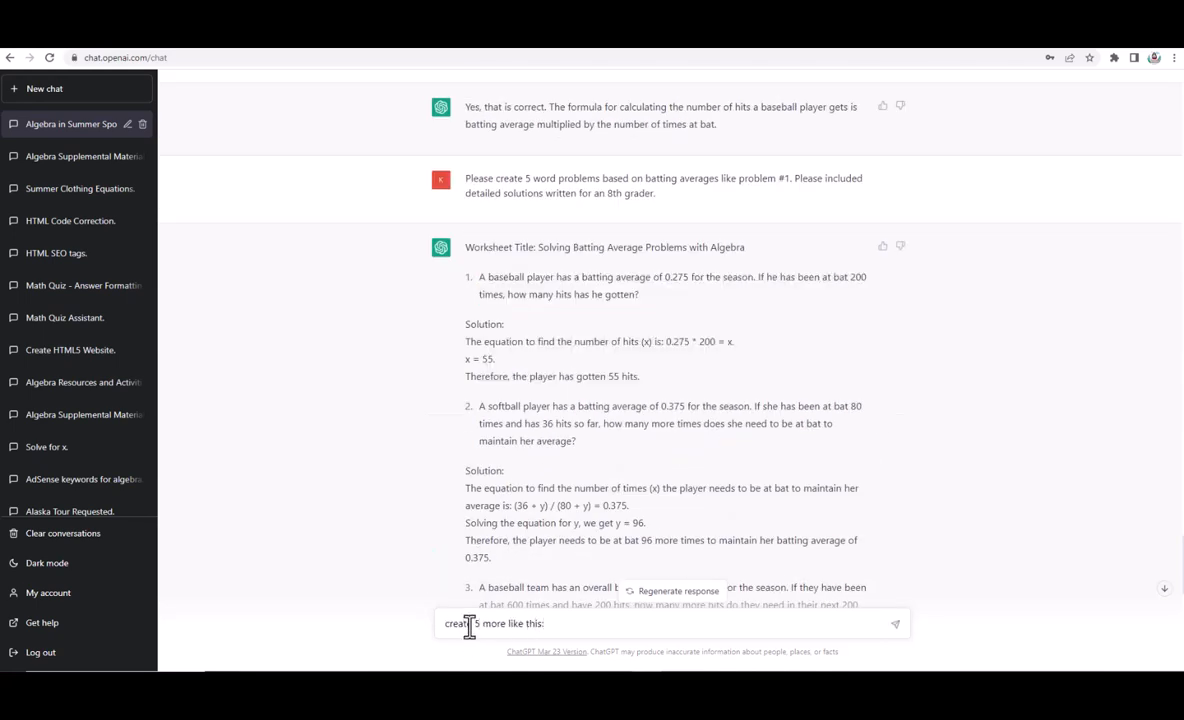
key(ctrl+v)
key(Return)
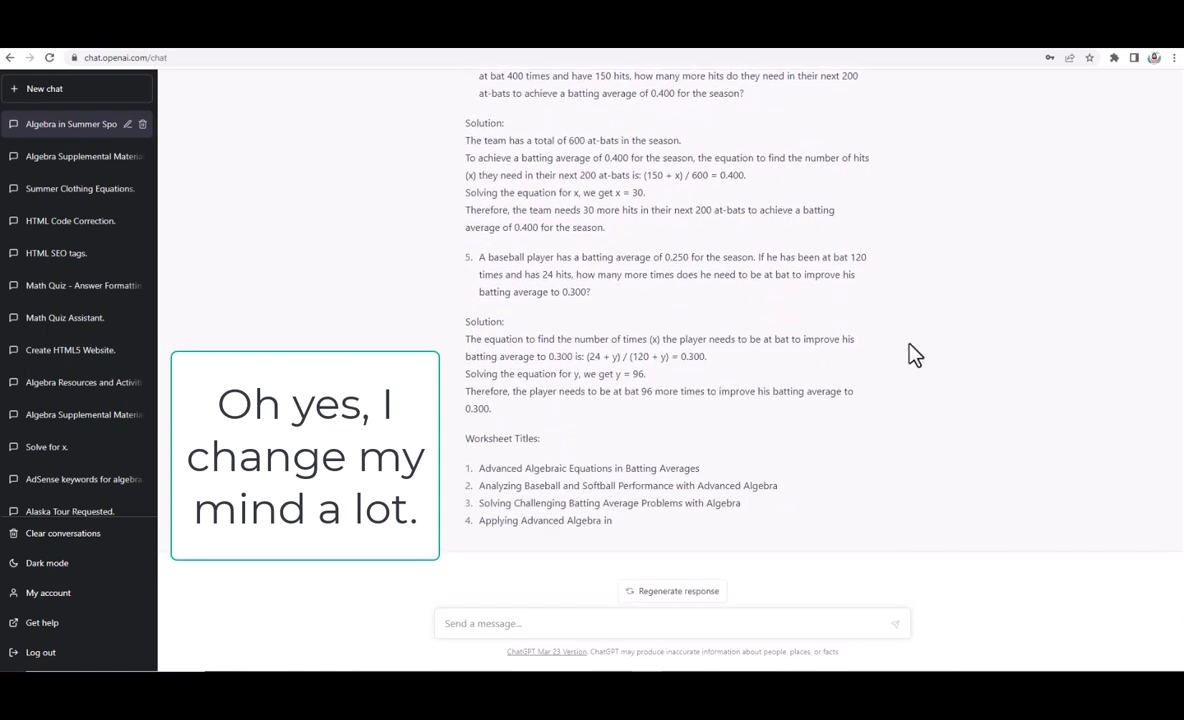
Copy the 0.275 batting-average problem with its full solution from the earlier "Solving Batting Average Problems with Algebra" response.
scroll(912, 354, up, 10)
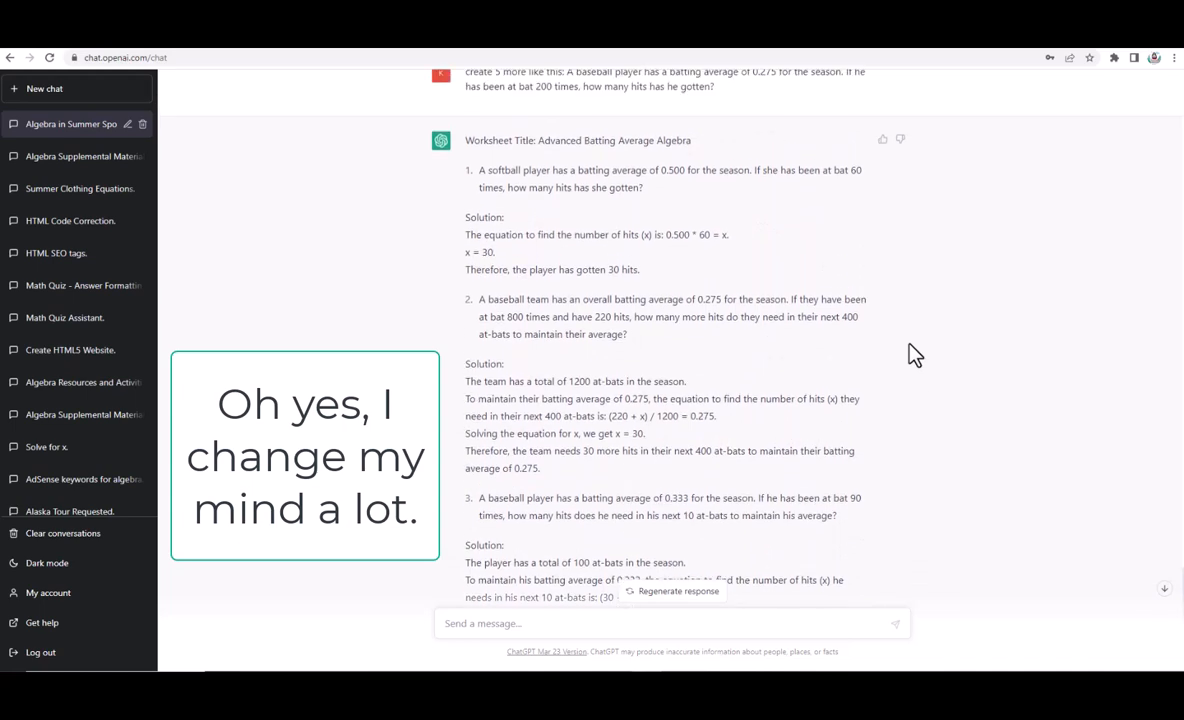
scroll(900, 354, down, 1)
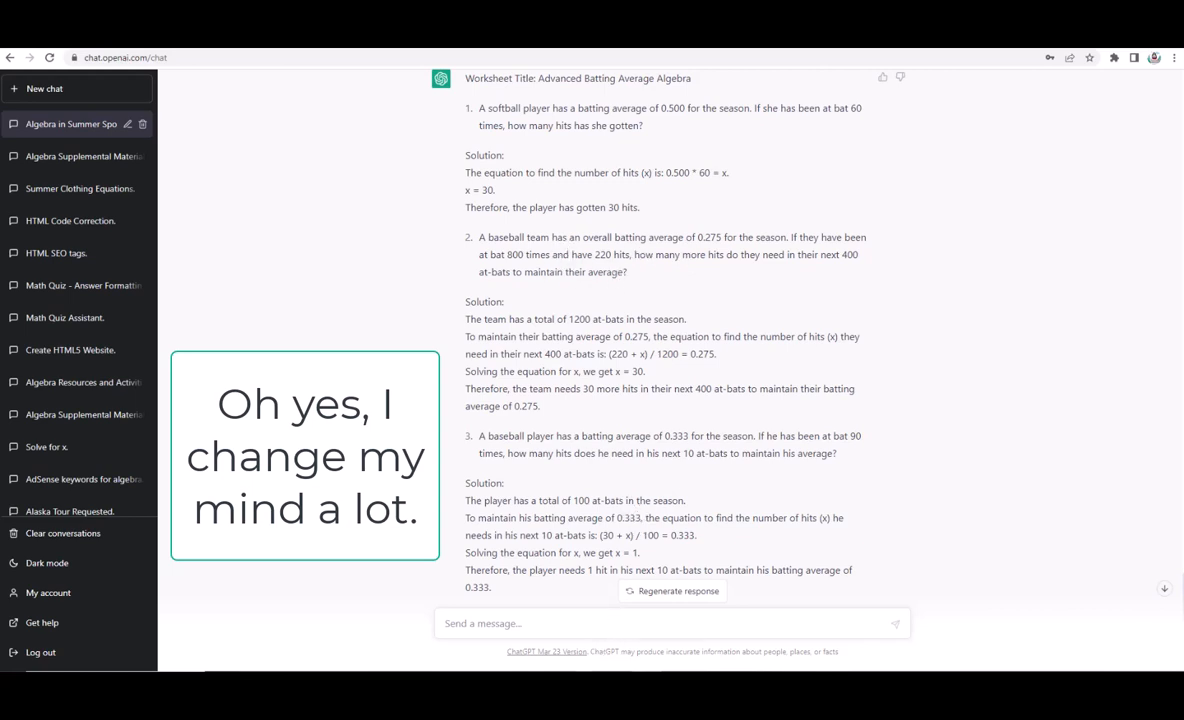
mouse_move(586, 686)
scroll(603, 280, up, 3)
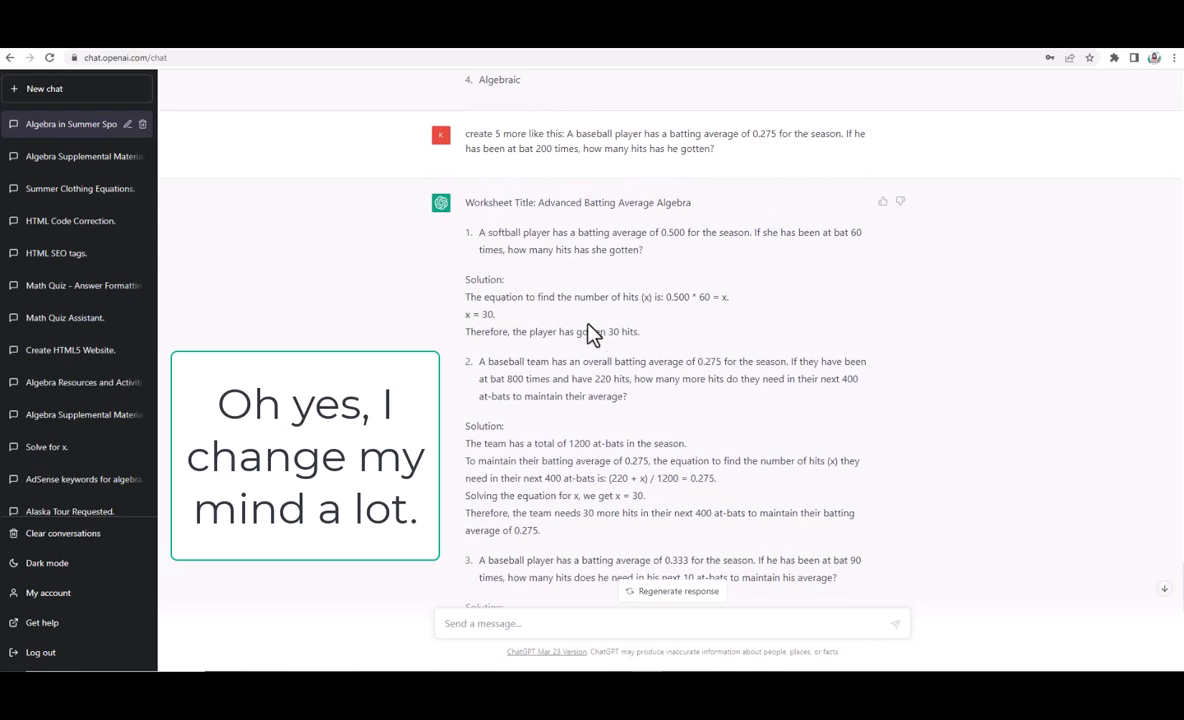
scroll(899, 316, up, 10)
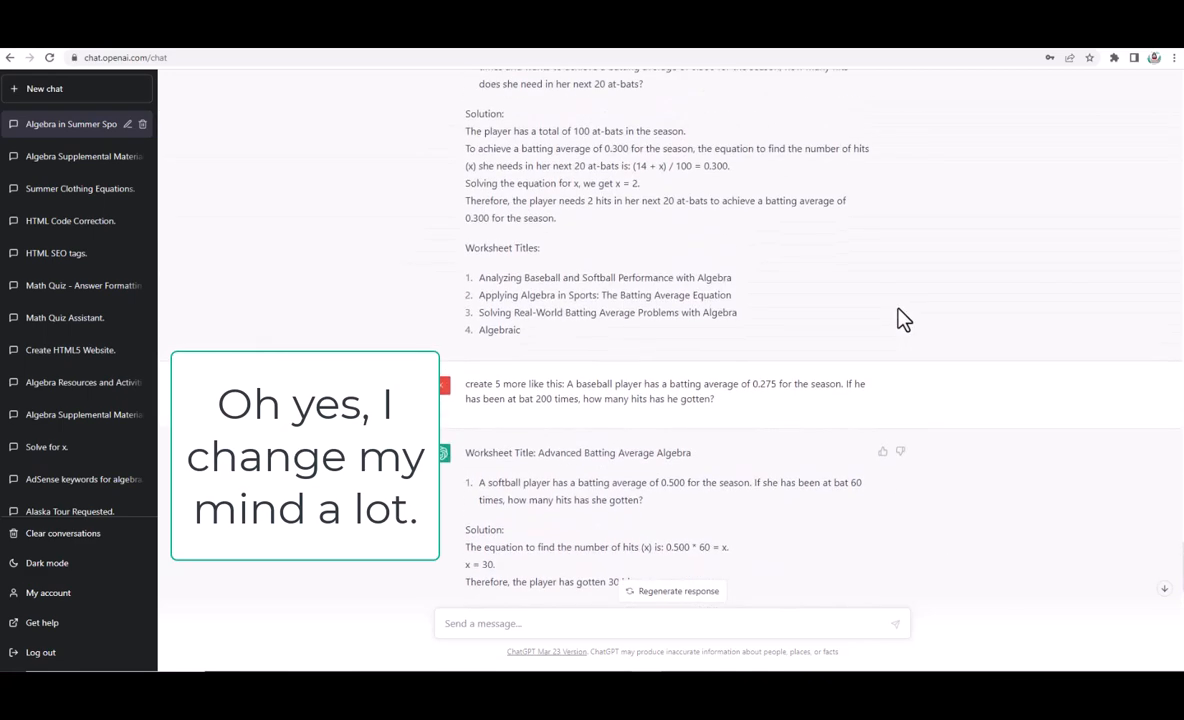
scroll(899, 316, up, 9)
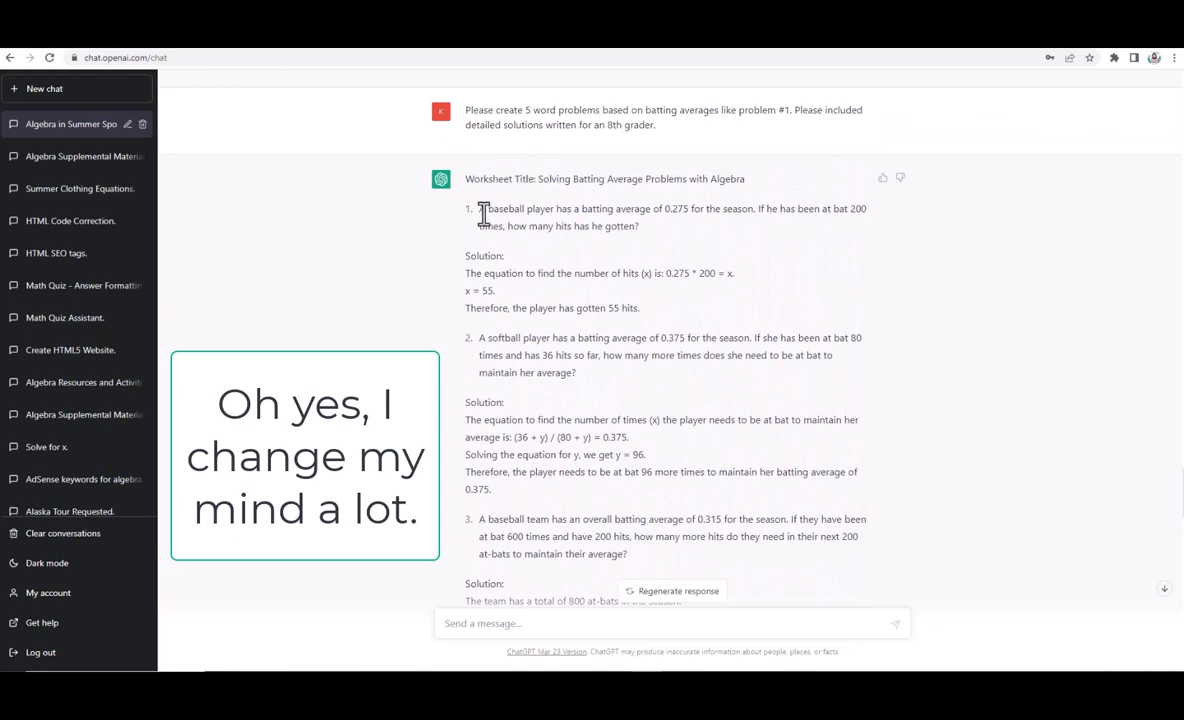
drag(478, 207, 640, 310)
right_click(641, 307)
click(662, 315)
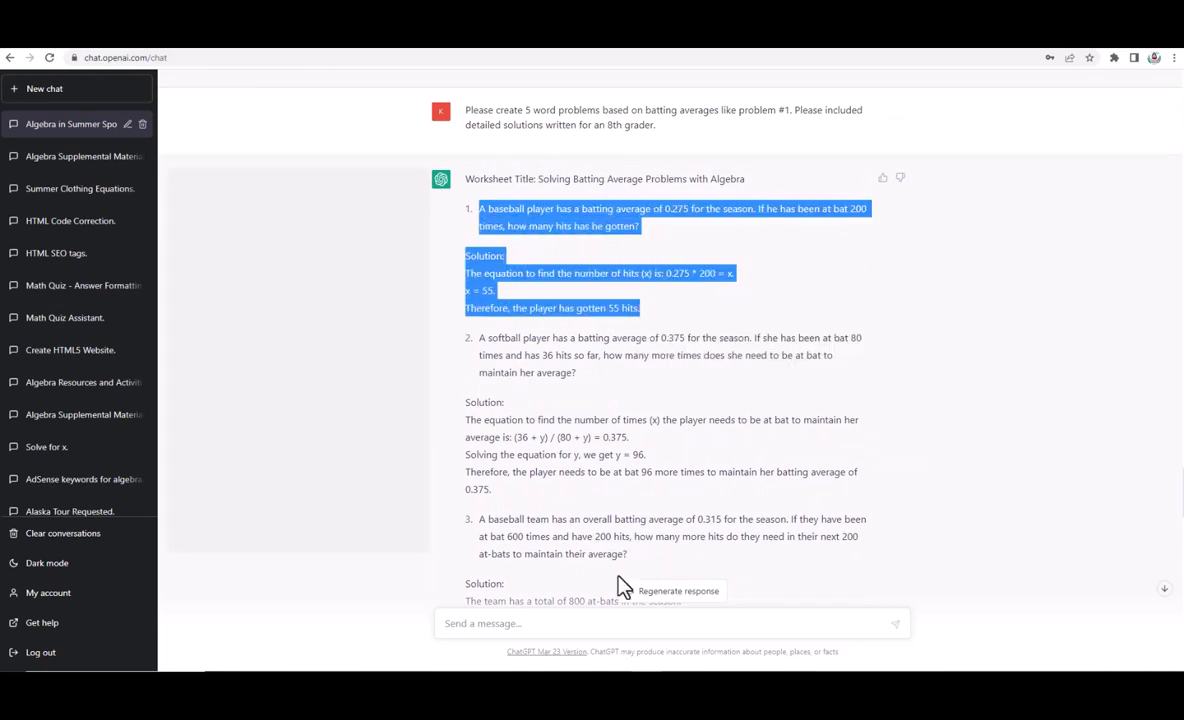
Switch to PowerPoint, paste the copied problem and solution as text only on slide 2, and place it below the first problem.
click(585, 684)
click(656, 640)
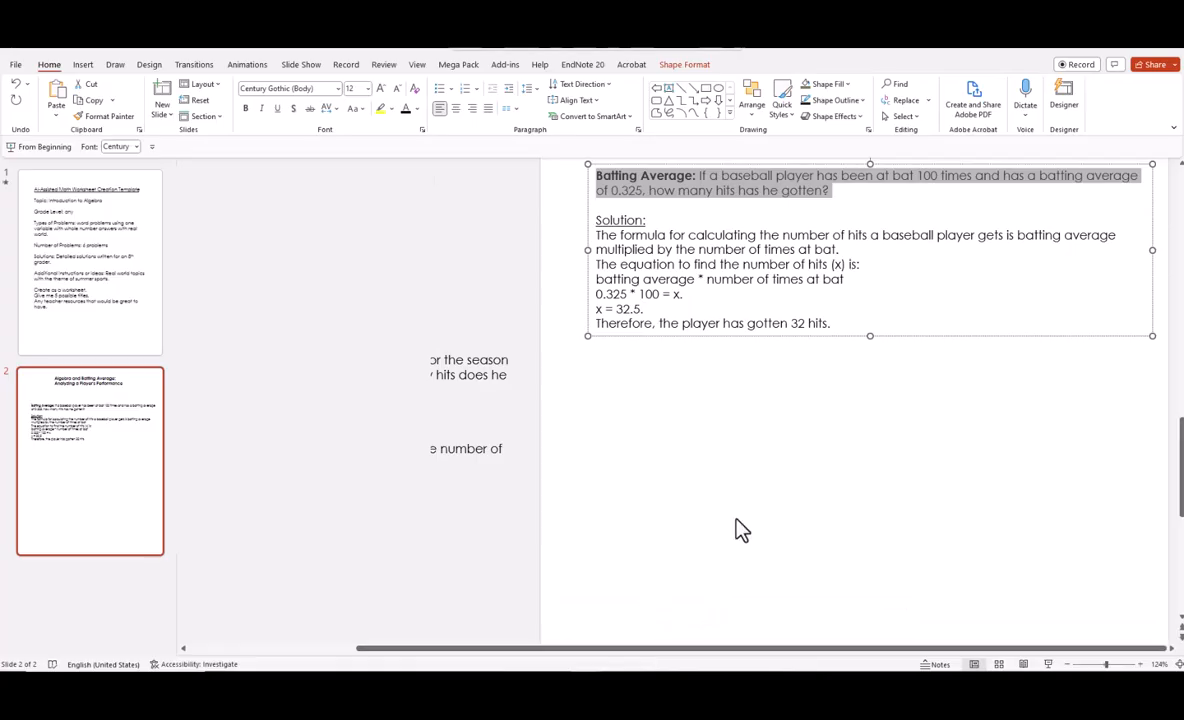
right_click(662, 418)
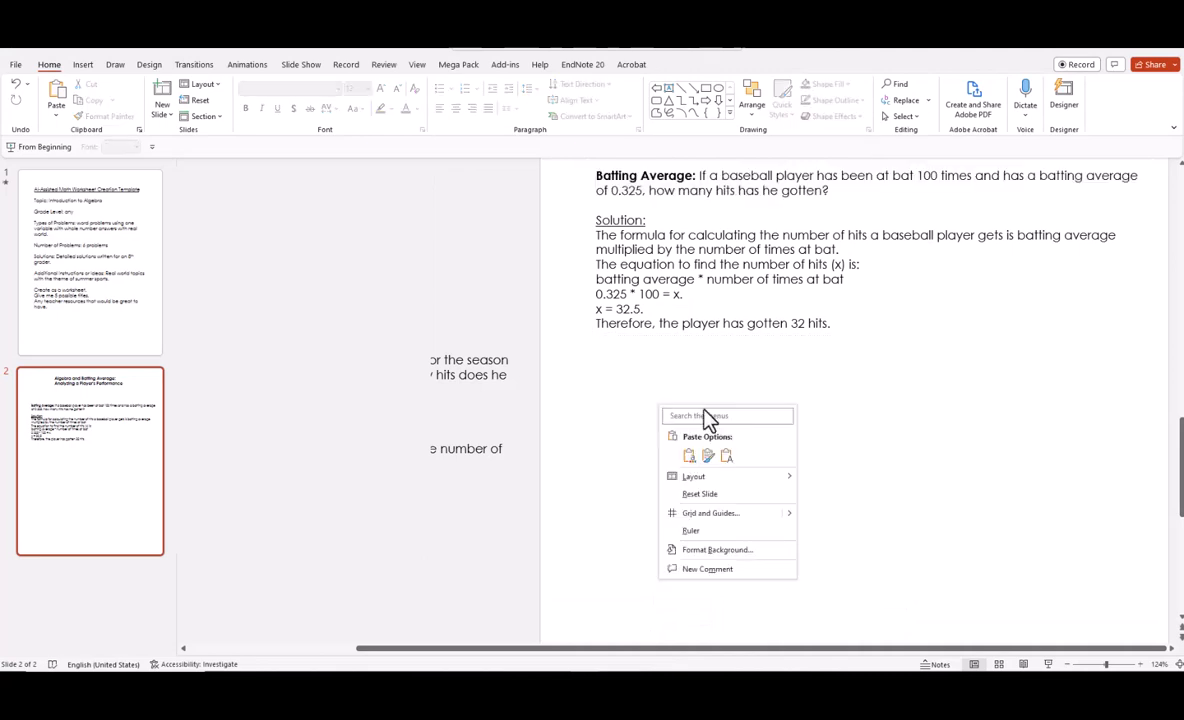
click(727, 456)
drag(622, 350, 917, 355)
Set the pasted problem's font size to 12 and align its text box with the first problem above.
drag(933, 478, 580, 365)
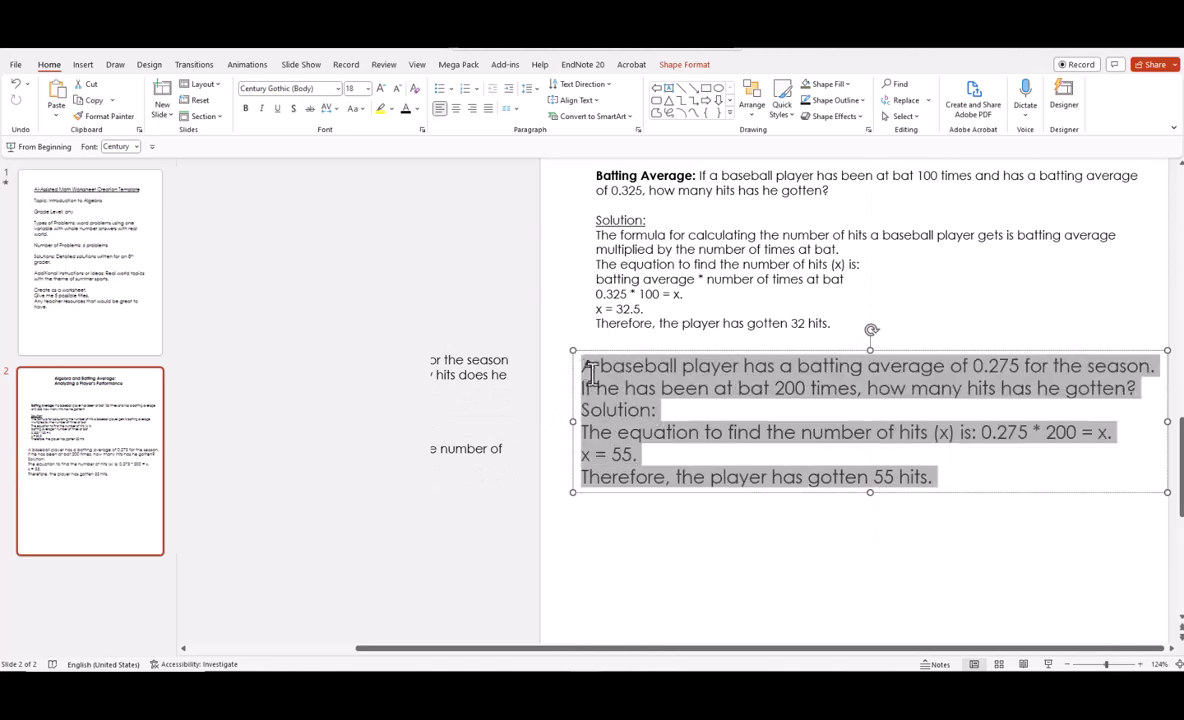
click(368, 89)
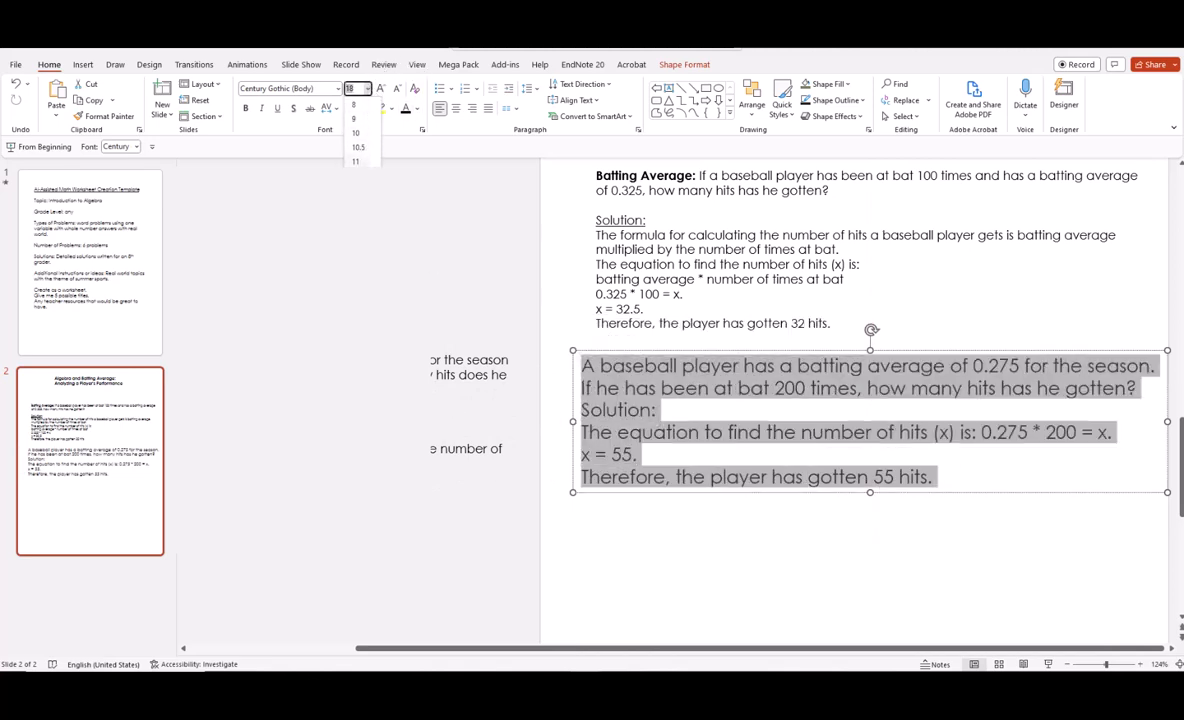
click(358, 172)
drag(570, 397, 587, 399)
click(1112, 488)
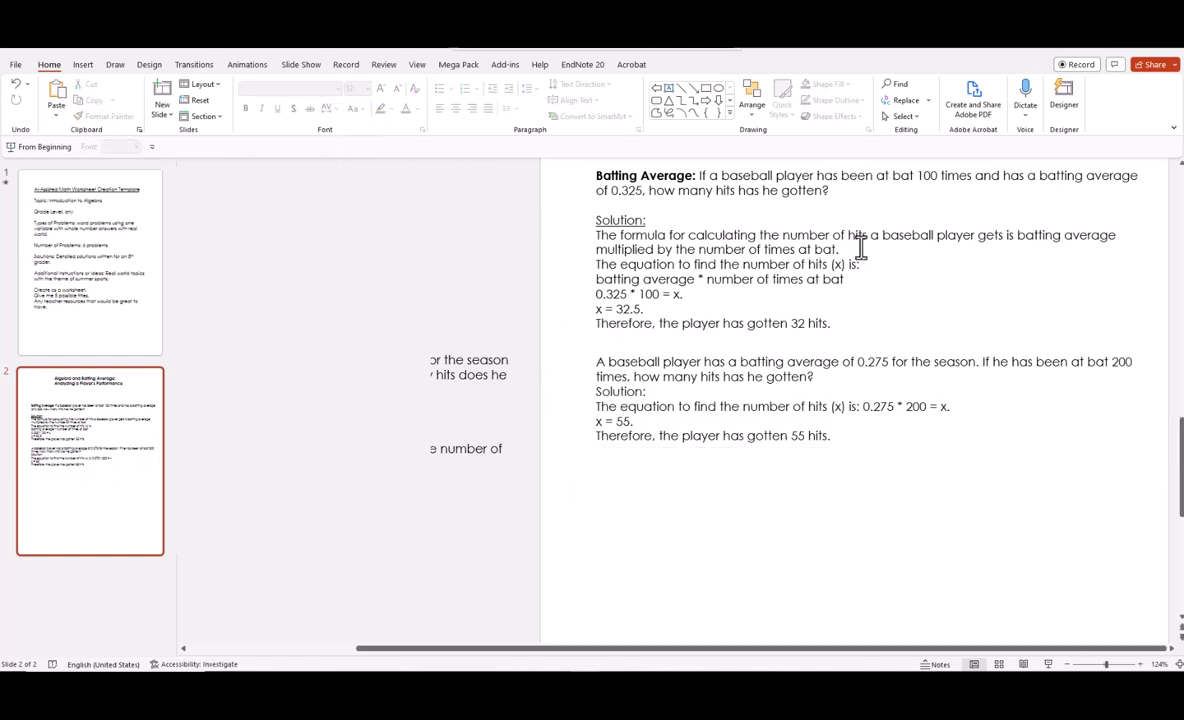
Copy the hits formula sentence from the first solution and paste it as text only before the second solution's equation sentence.
drag(859, 248, 605, 241)
right_click(605, 245)
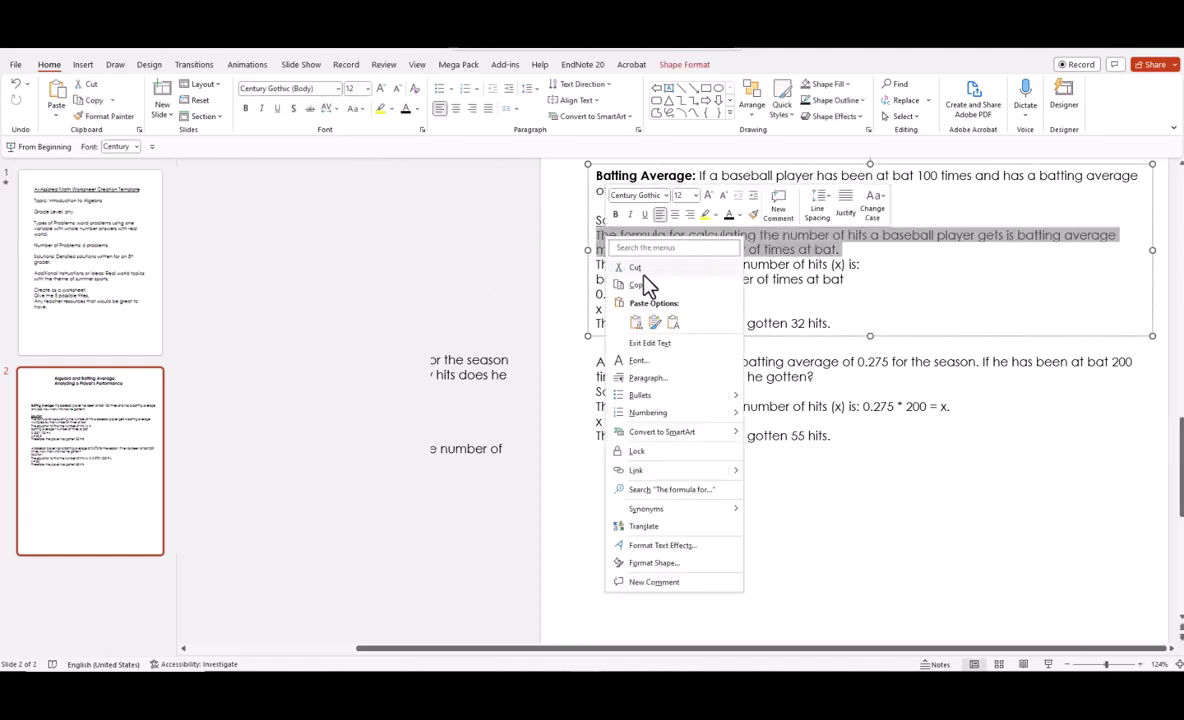
click(640, 276)
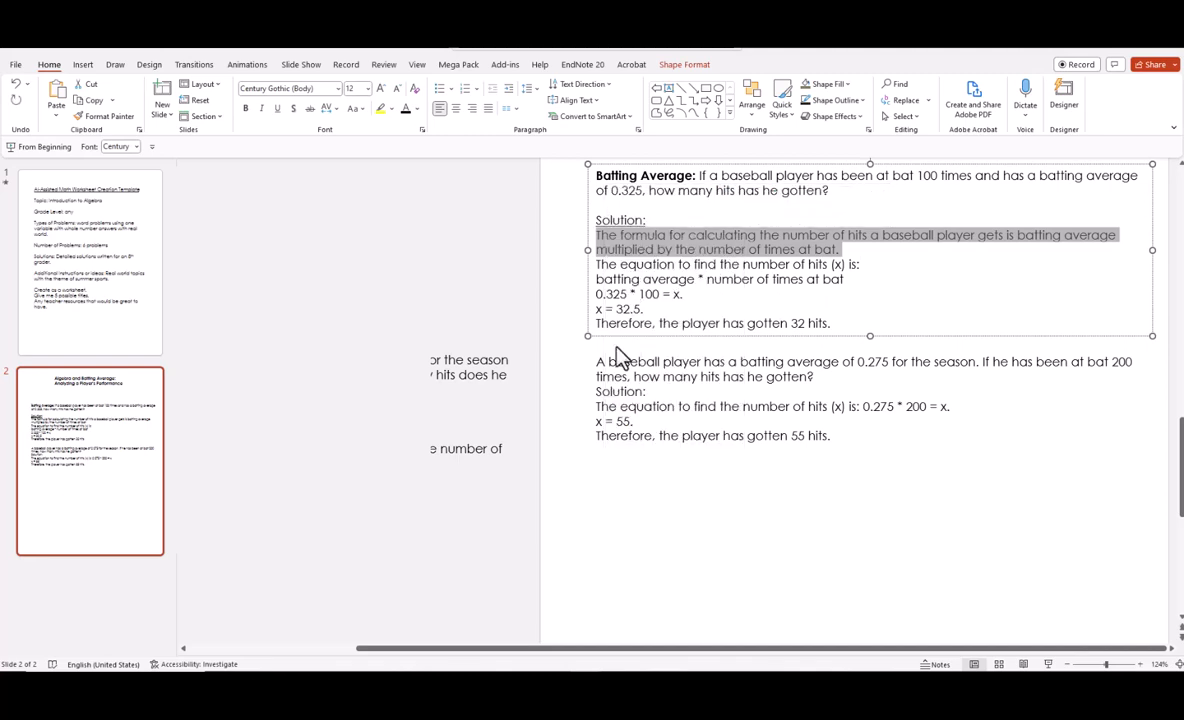
click(598, 406)
right_click(598, 406)
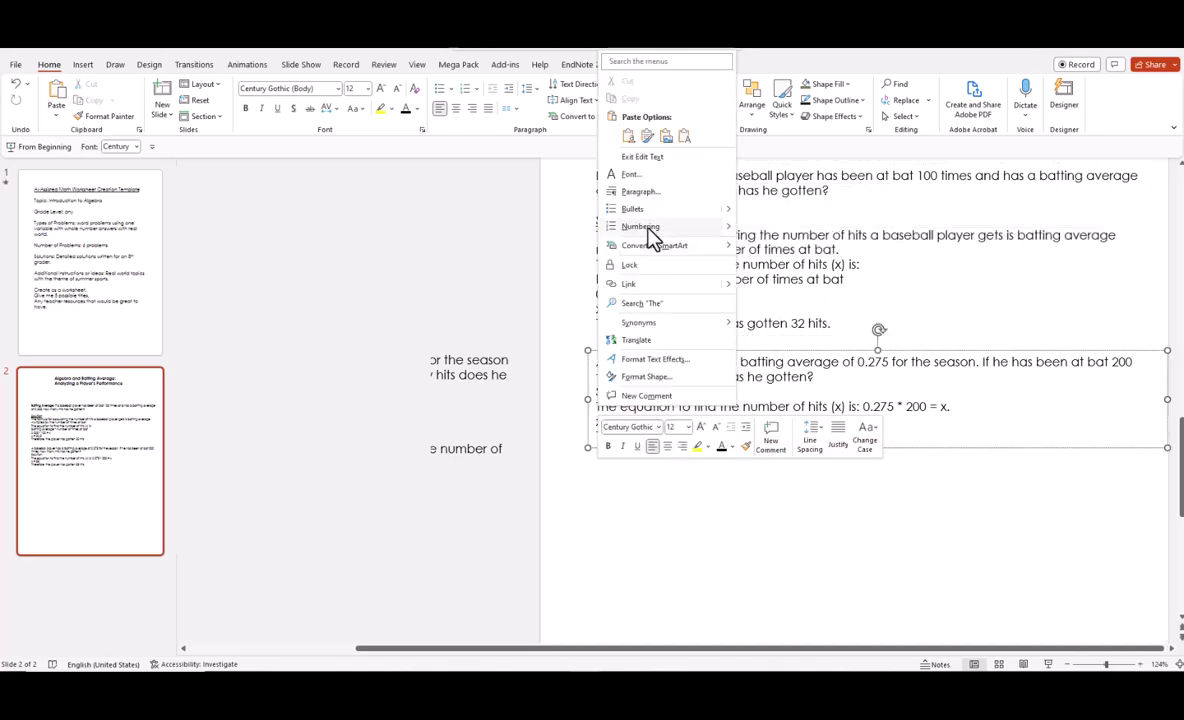
click(685, 138)
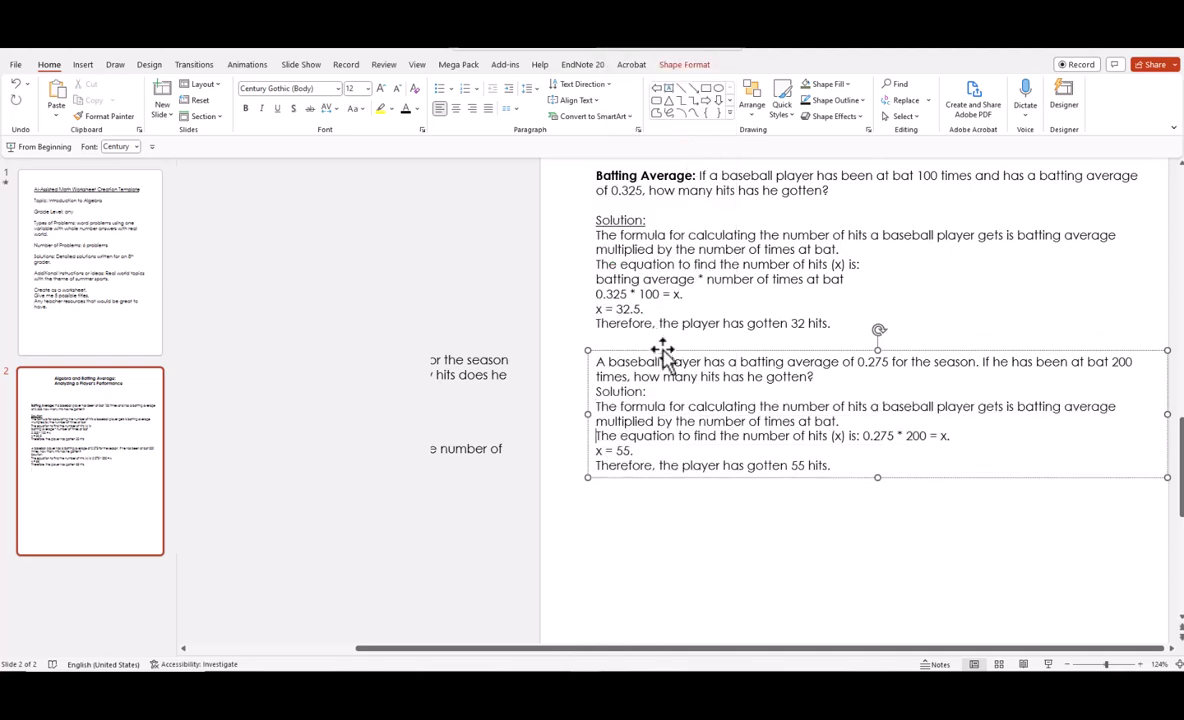
Add a blank line above the second problem's "Solution:" and move "0.275 * 200 = x." onto its own line.
key(Return)
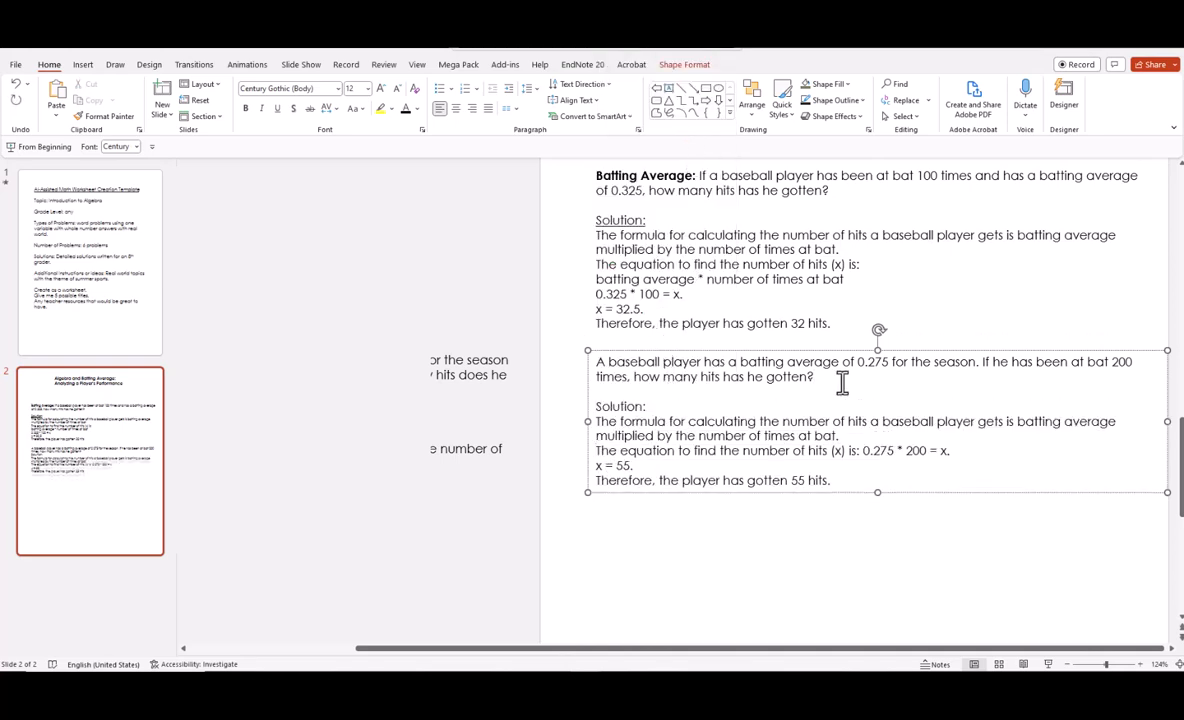
click(864, 450)
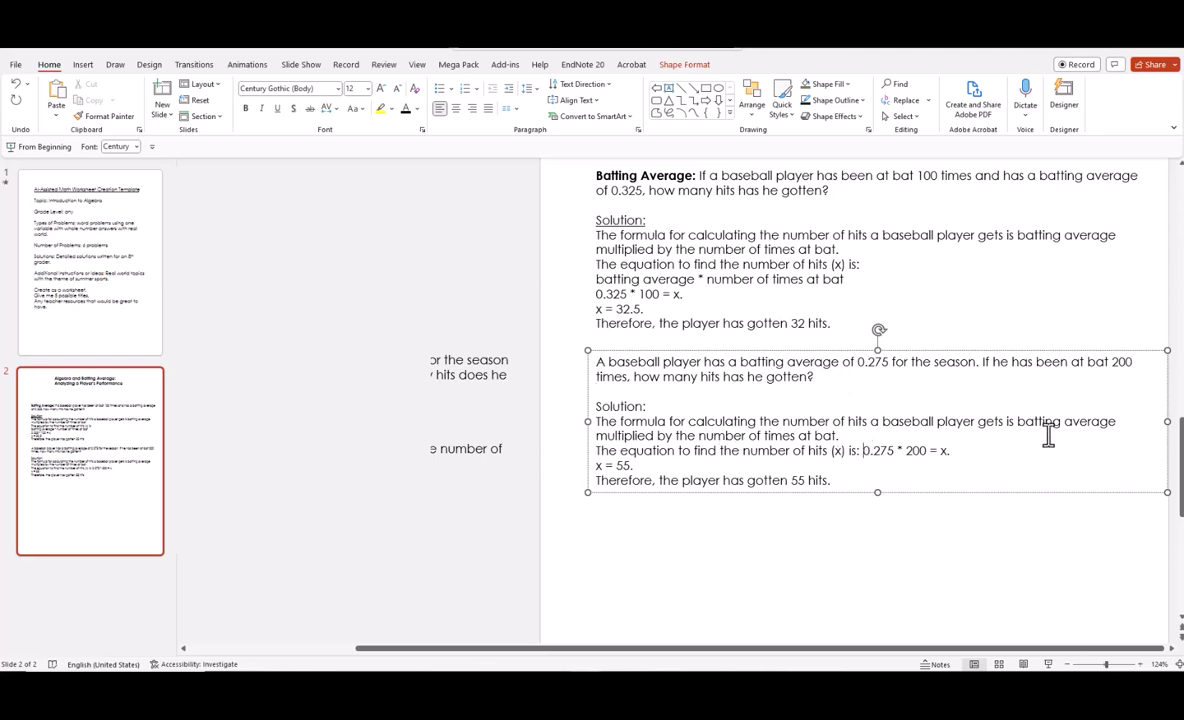
key(Return)
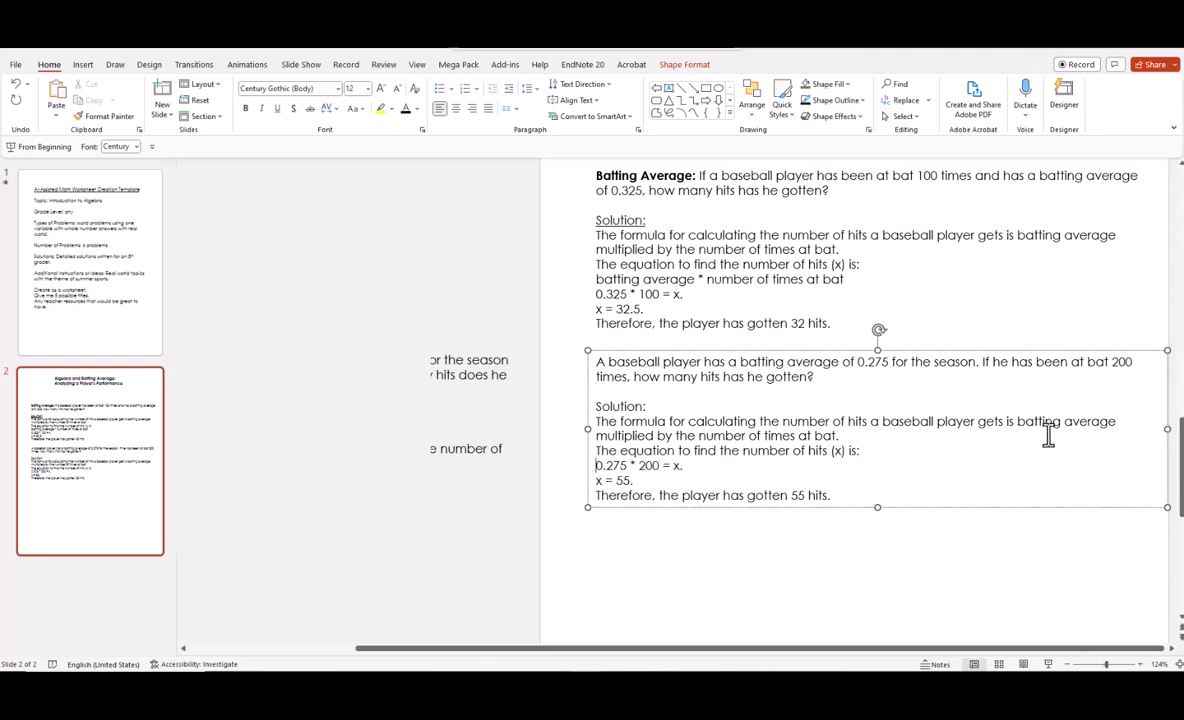
Copy "batting average * number of times at bat" from the first solution onto its own line above "0.275 * 200 = x.".
drag(597, 279, 856, 284)
right_click(832, 281)
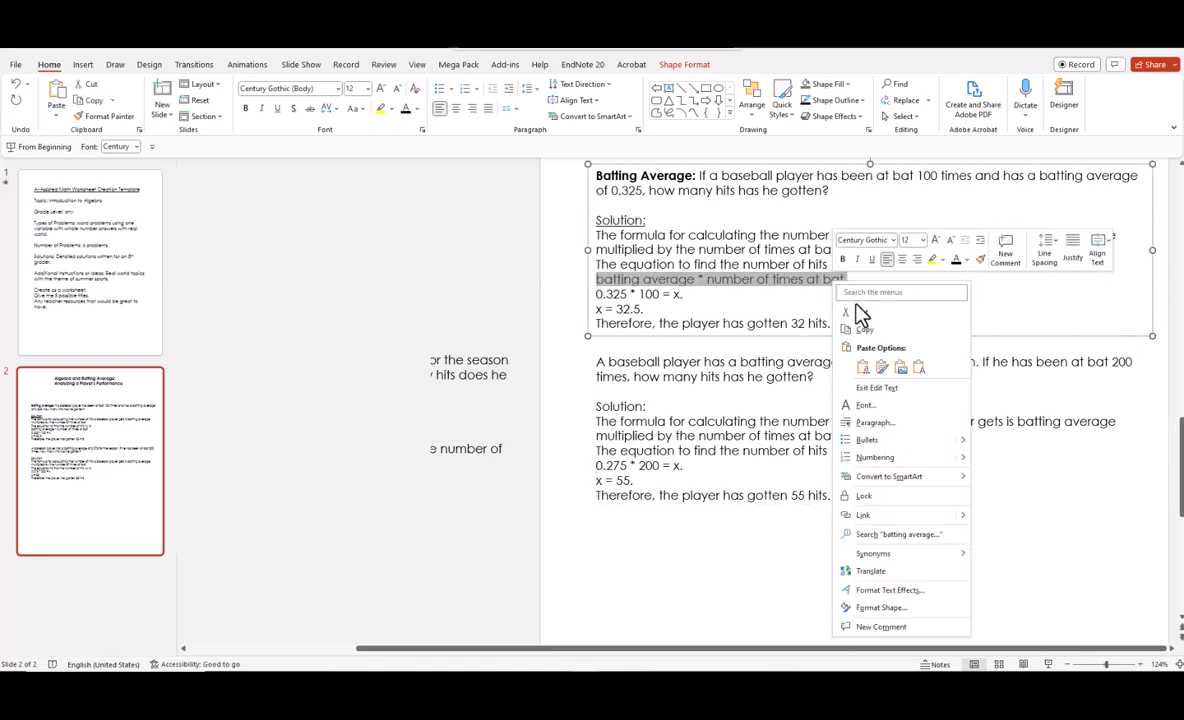
click(860, 329)
click(864, 450)
key(Return)
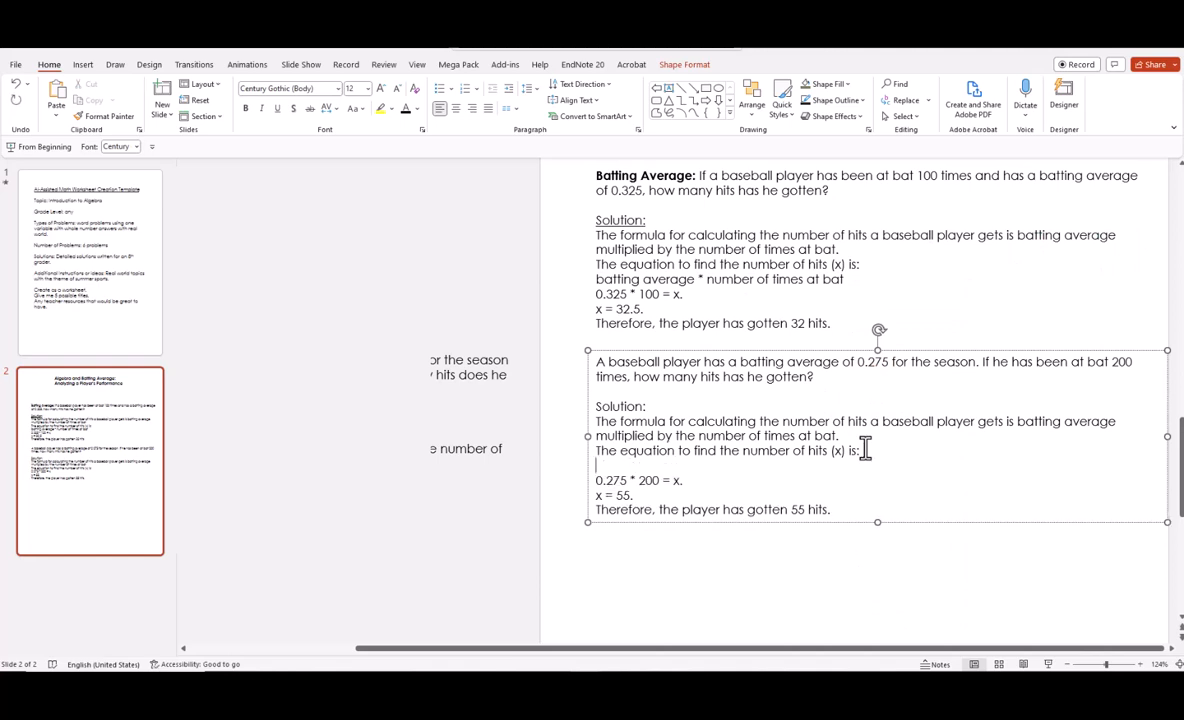
key(ctrl+v)
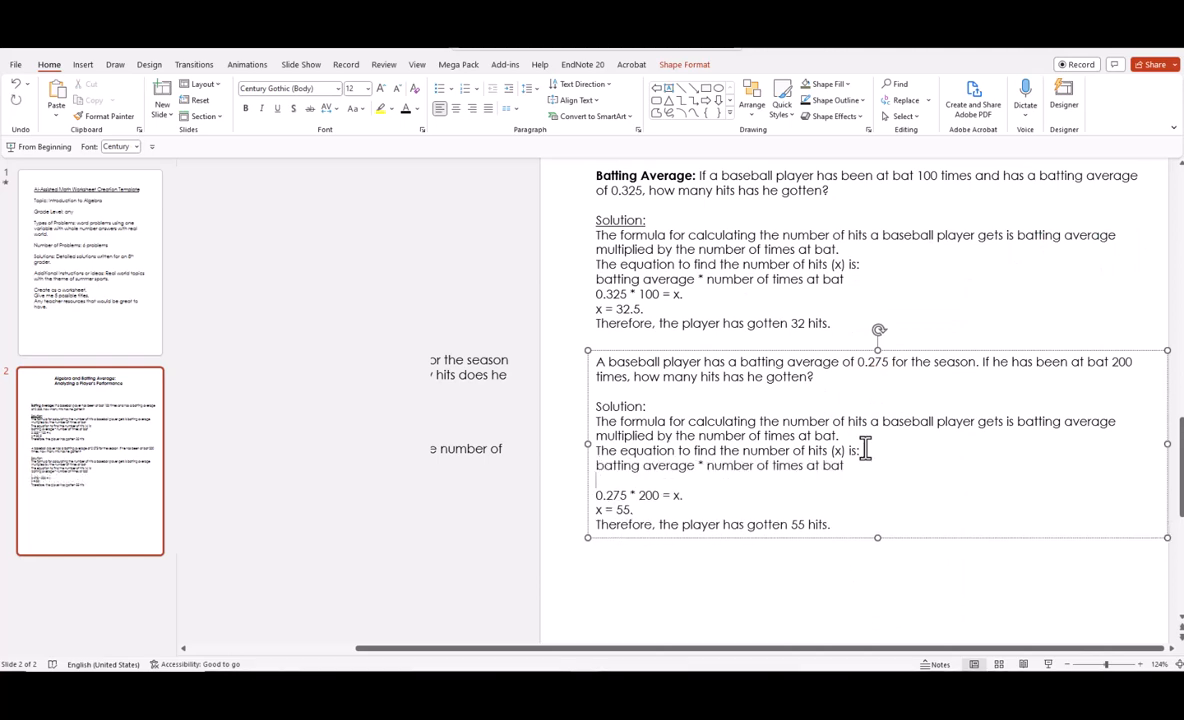
key(BackSpace)
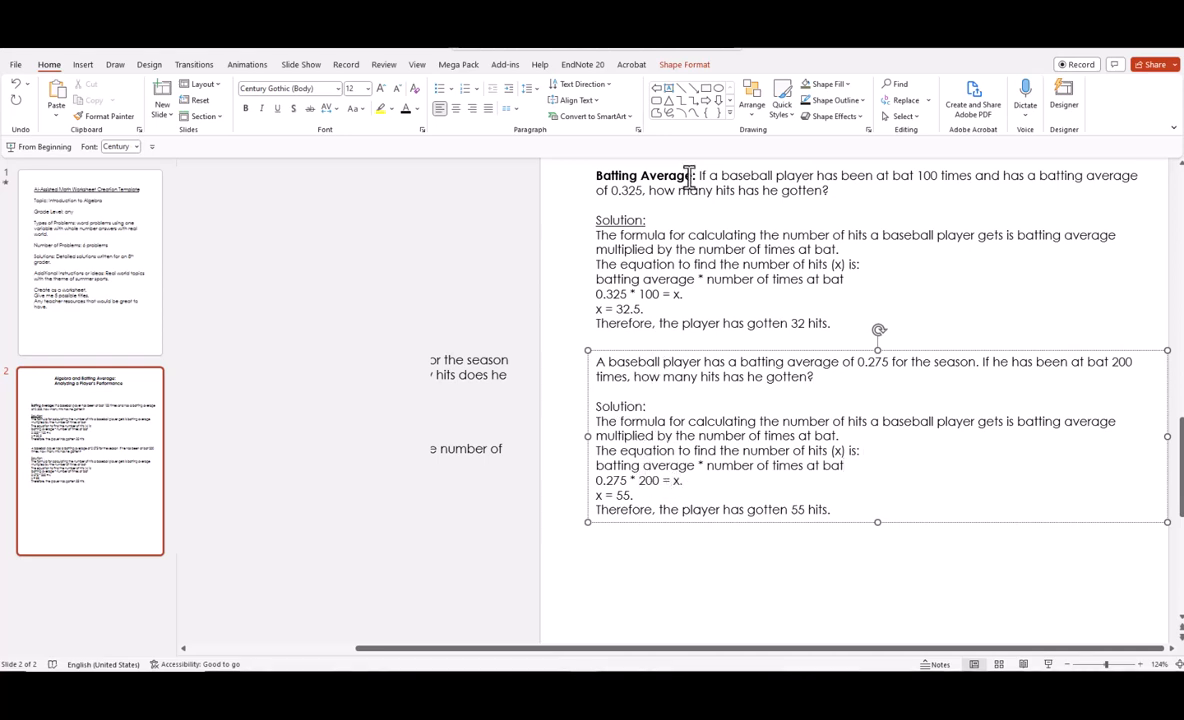
Copy the "Batting Average" label from the first problem to the start of the second problem, ending it with a period.
drag(692, 175, 605, 176)
right_click(606, 177)
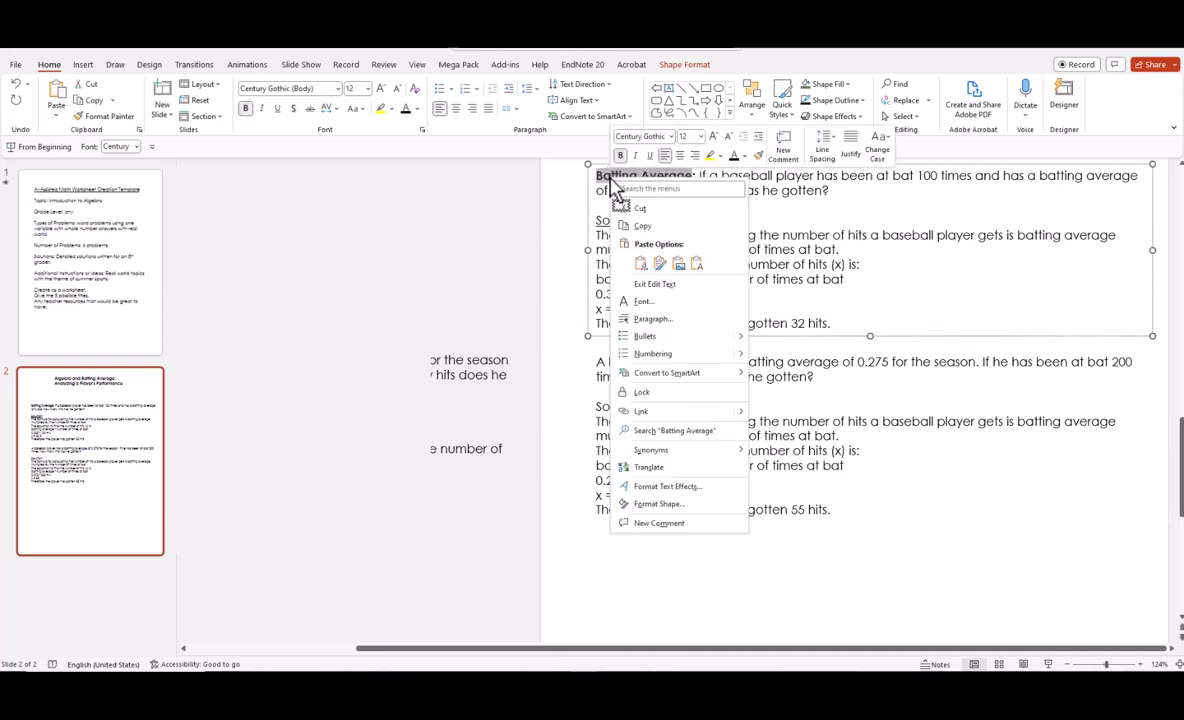
click(640, 227)
click(602, 362)
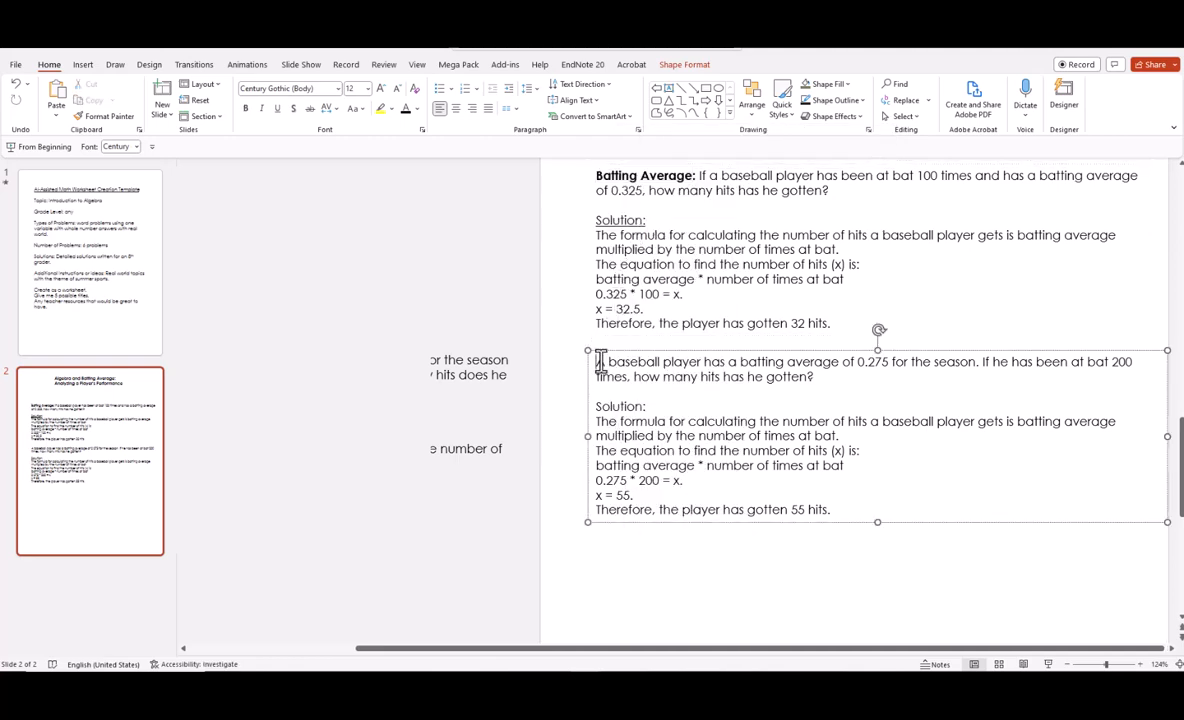
right_click(600, 362)
click(686, 398)
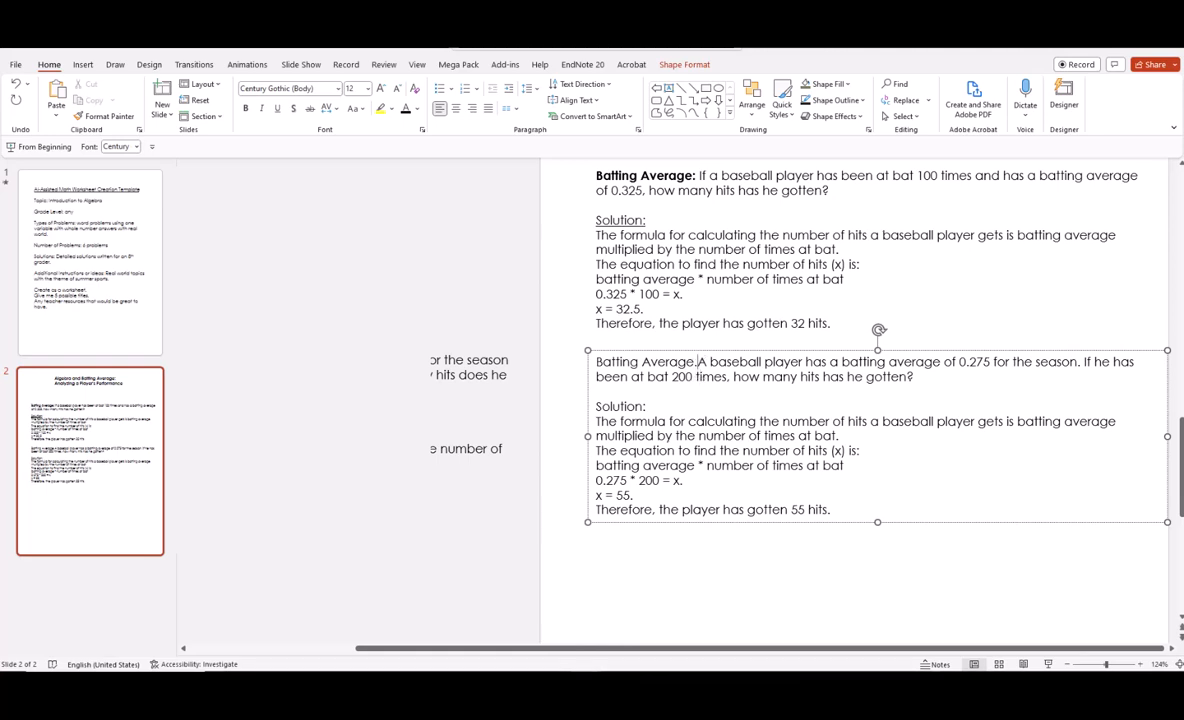
key(BackSpace)
text(.)
Make the second problem's "Batting Average" label bold and replace its period with a colon.
key(shift+Home)
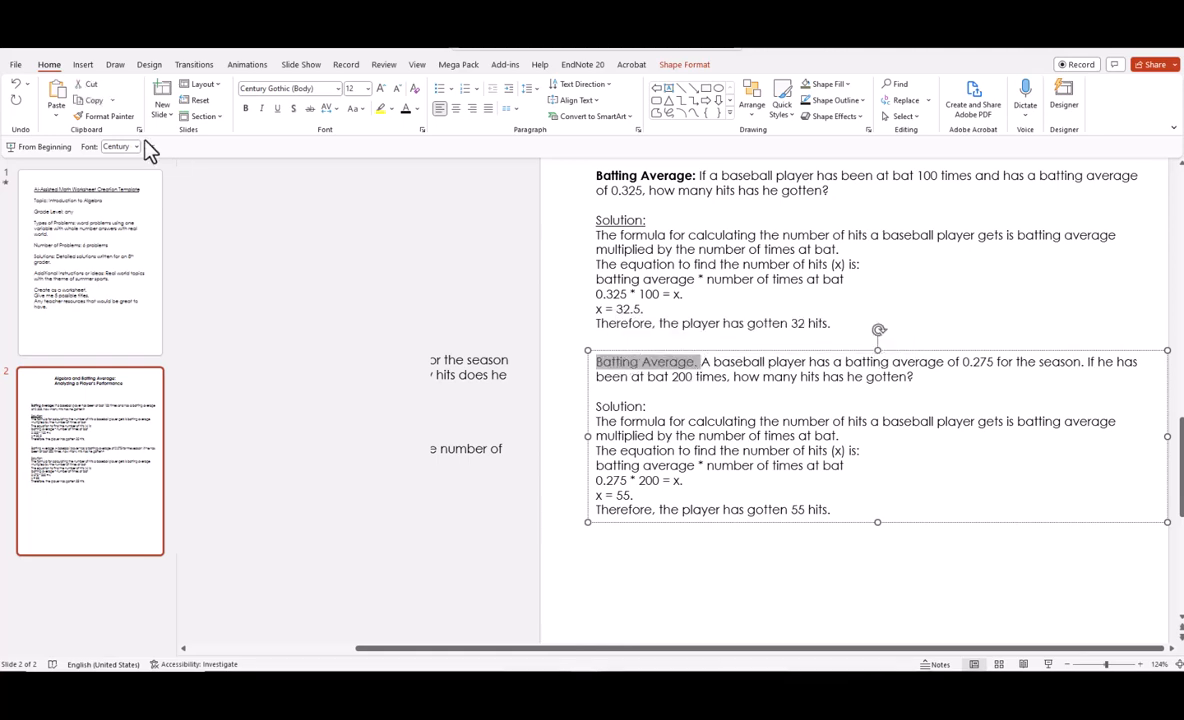
click(245, 108)
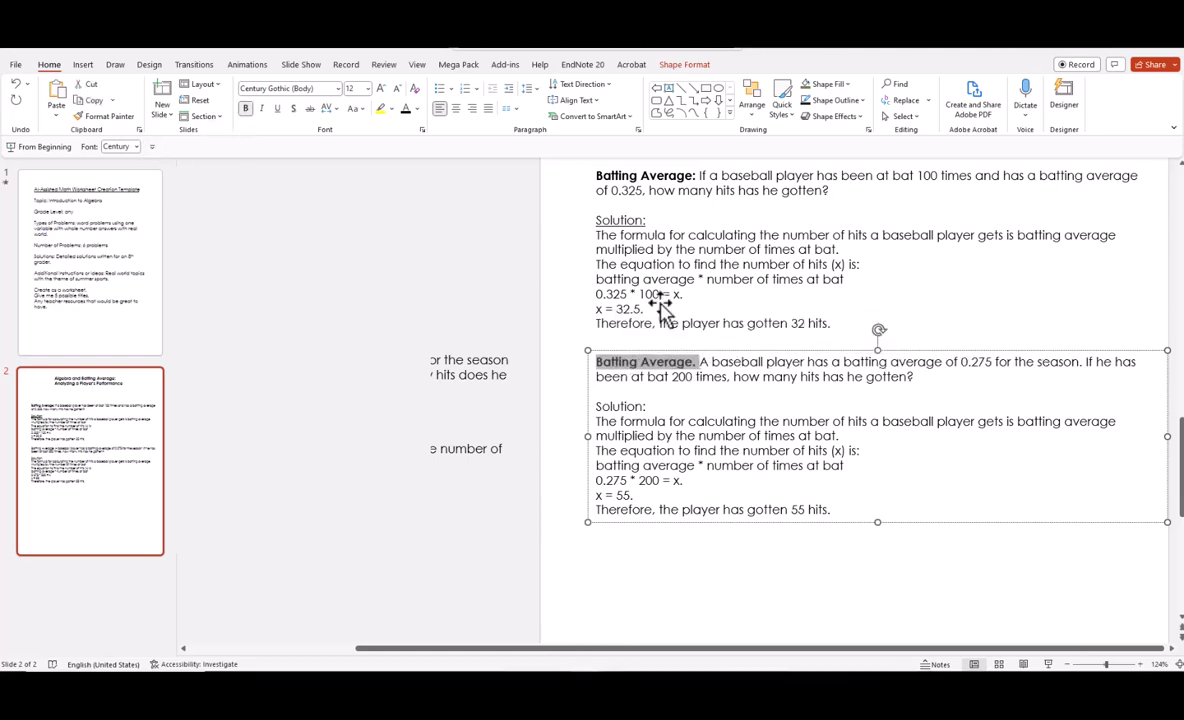
click(697, 363)
key(BackSpace)
text(:)
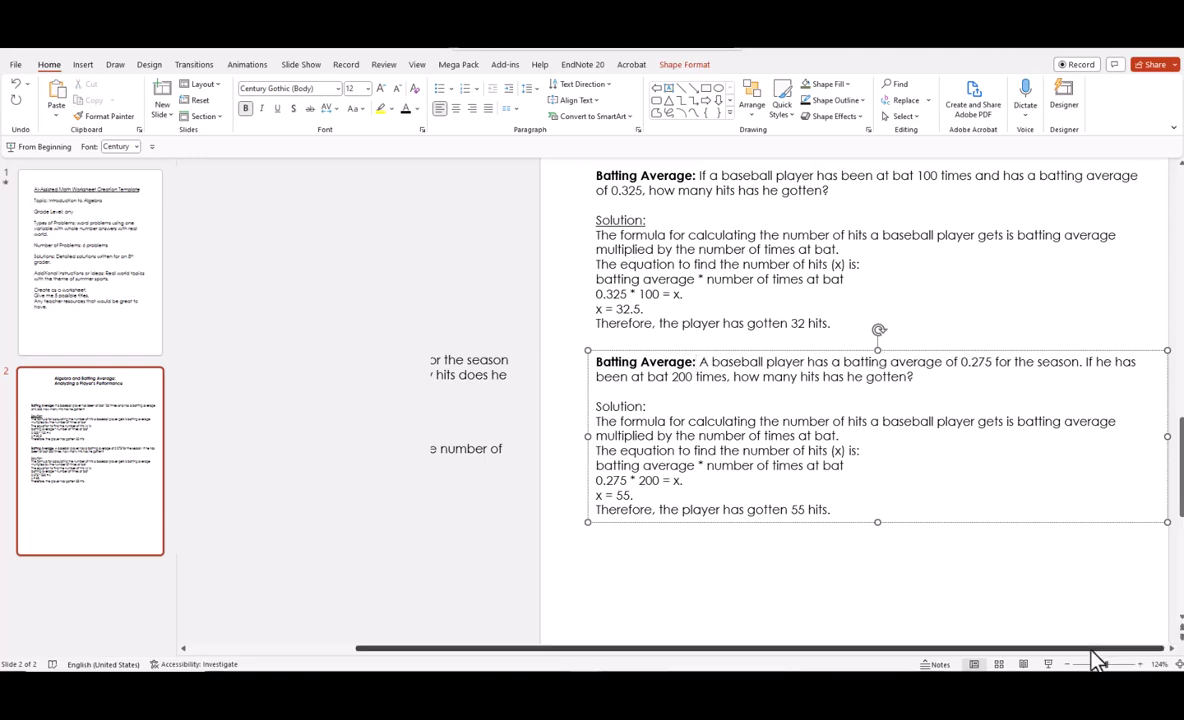
Move the first problem's text box up close under the worksheet title, and the second problem's box up directly below it.
drag(1104, 664, 1090, 664)
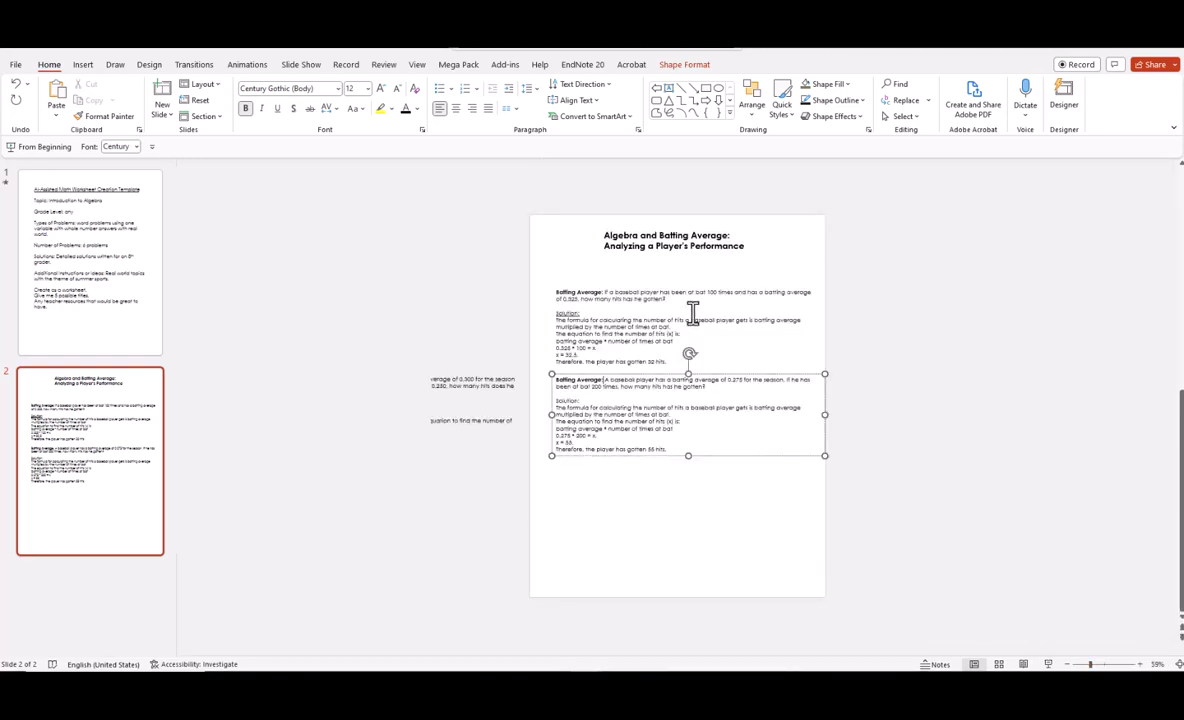
click(640, 286)
drag(674, 286, 669, 264)
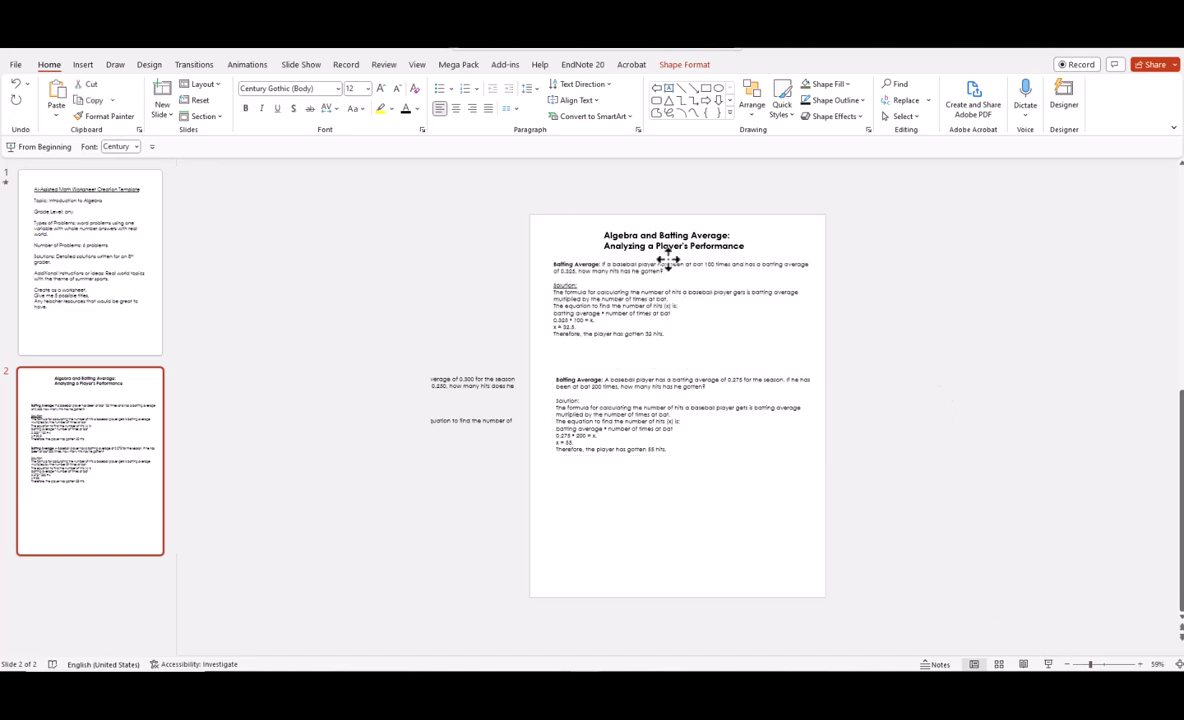
click(659, 374)
drag(659, 374, 657, 346)
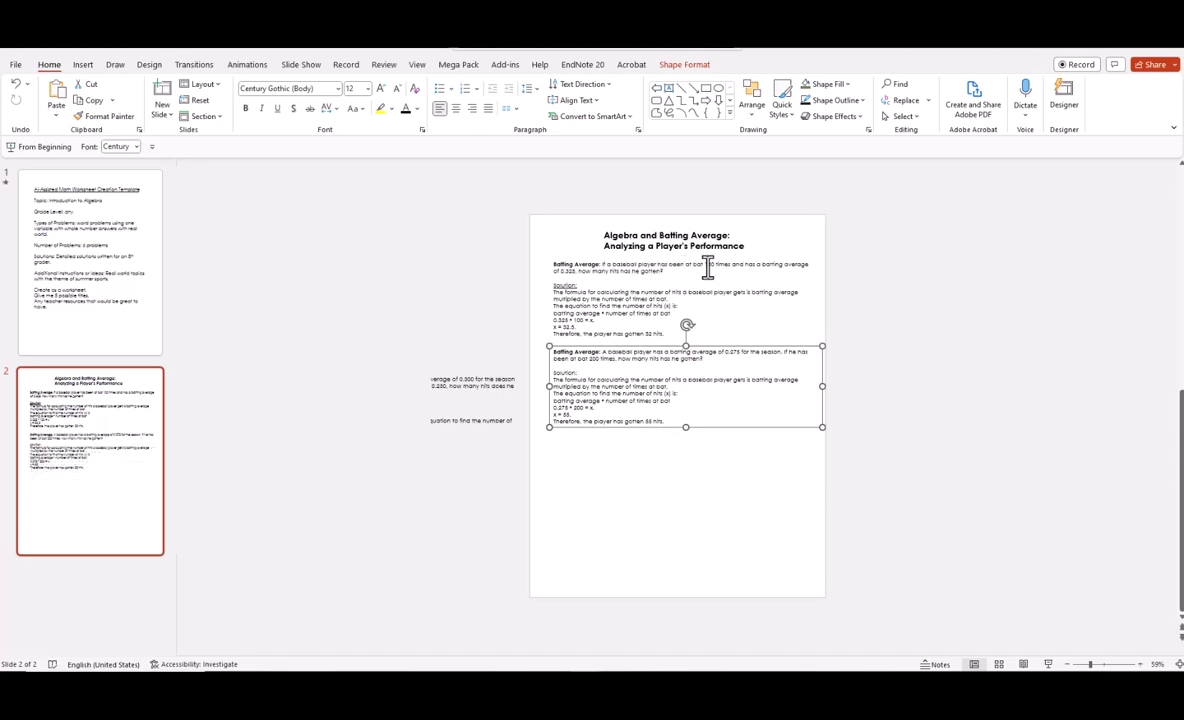
click(906, 343)
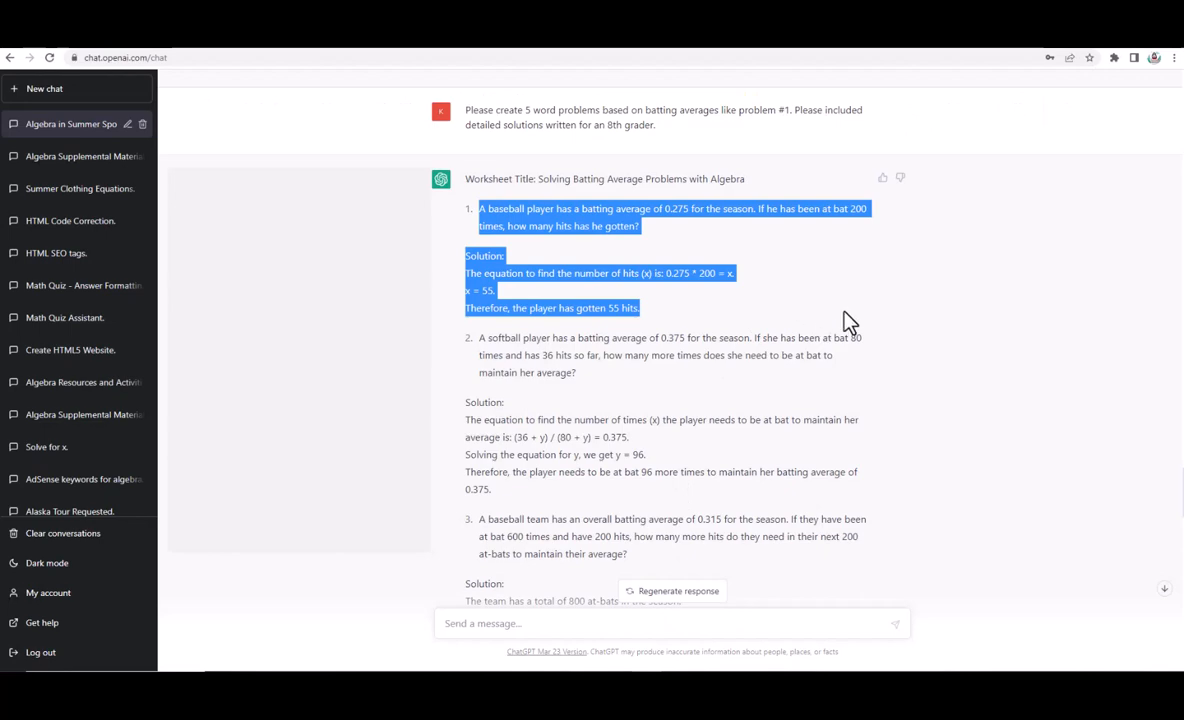
Copy the 0.500 softball problem and its solution from the "Advanced Batting Average Algebra" response.
scroll(769, 352, down, 10)
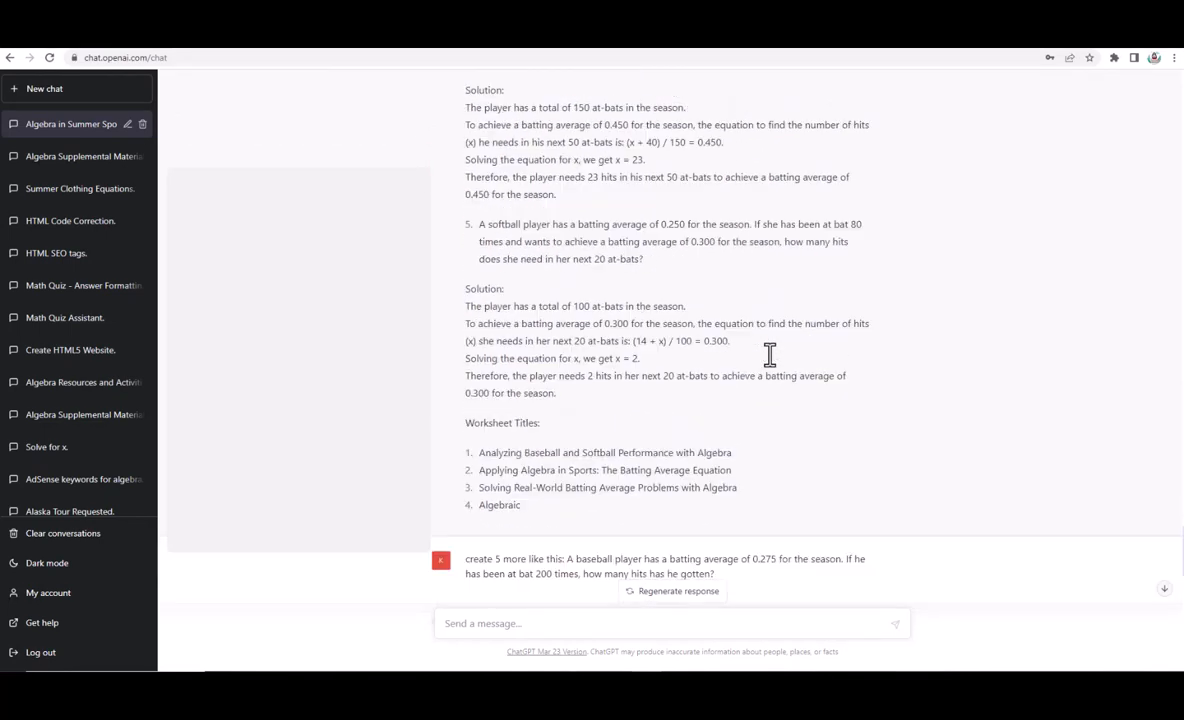
scroll(769, 352, down, 4)
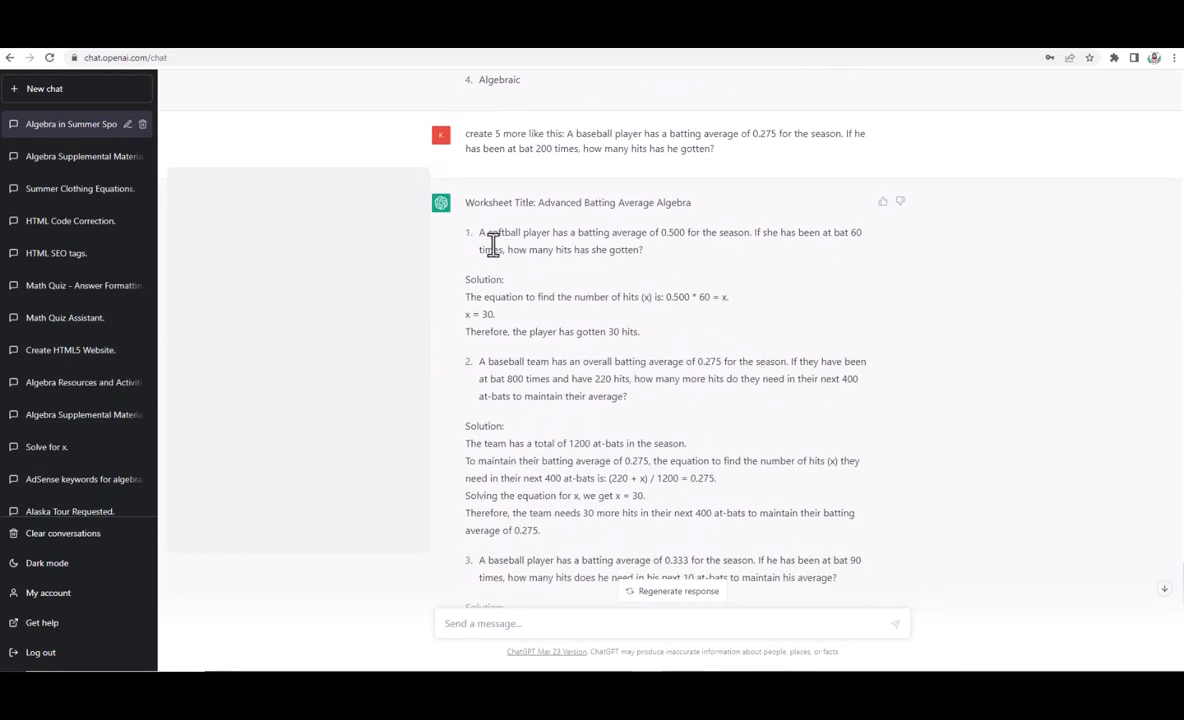
drag(480, 233, 625, 334)
right_click(625, 334)
click(638, 339)
Switch to the Worksheet Solutions presentation in PowerPoint, paste the softball problem as text only, and place it below the second problem.
click(640, 668)
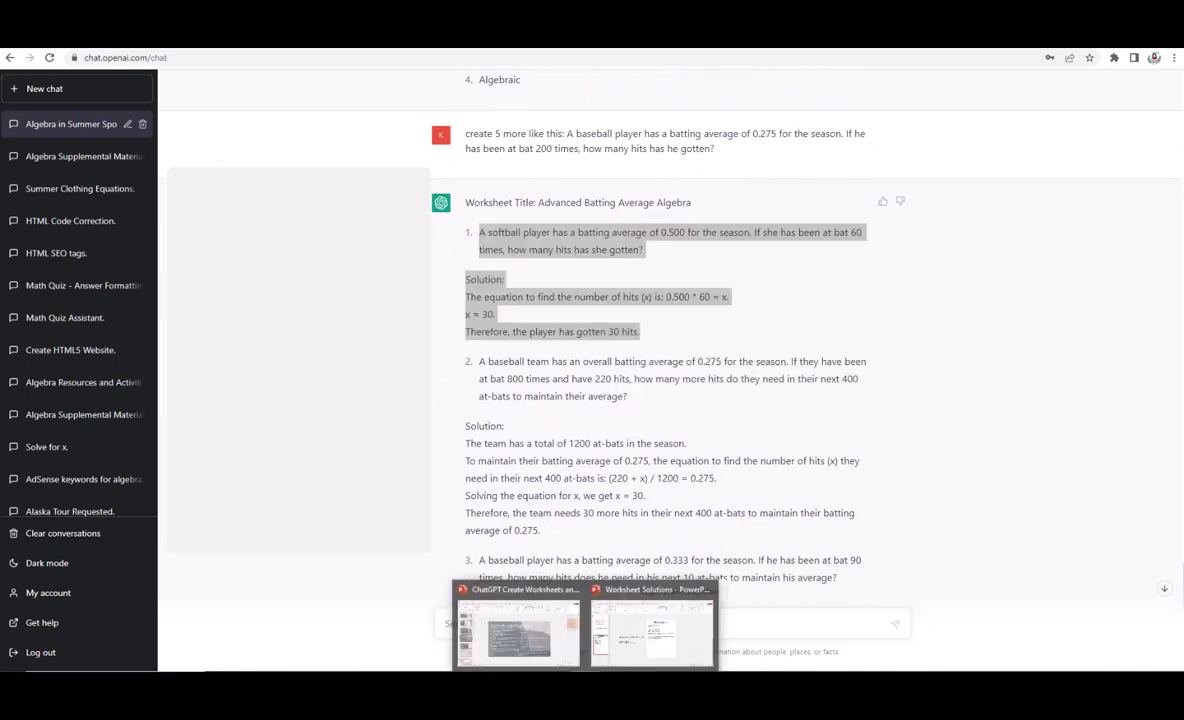
click(640, 660)
right_click(938, 325)
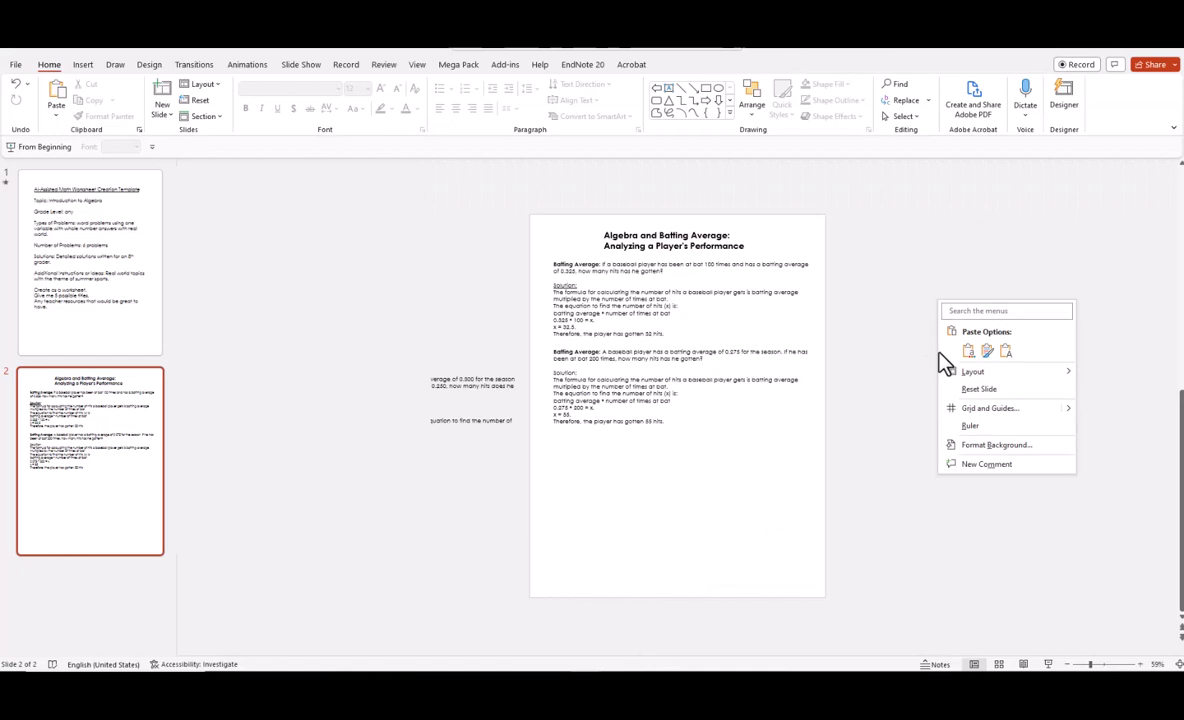
click(1005, 350)
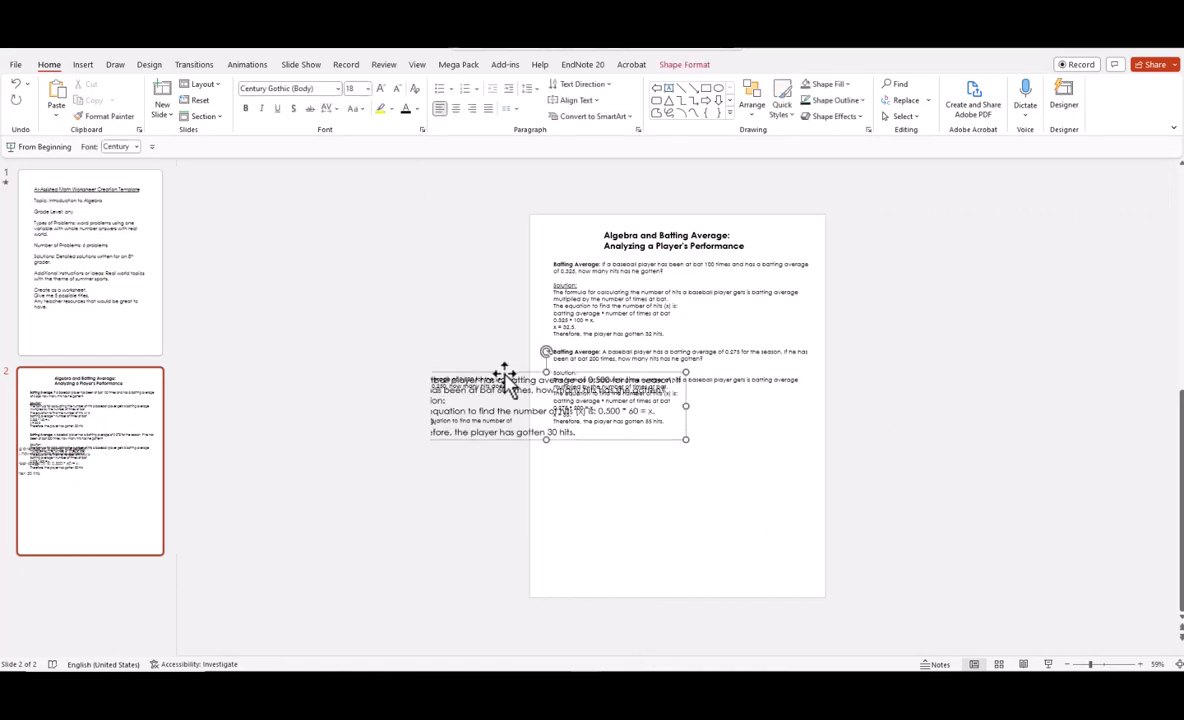
drag(502, 372, 653, 430)
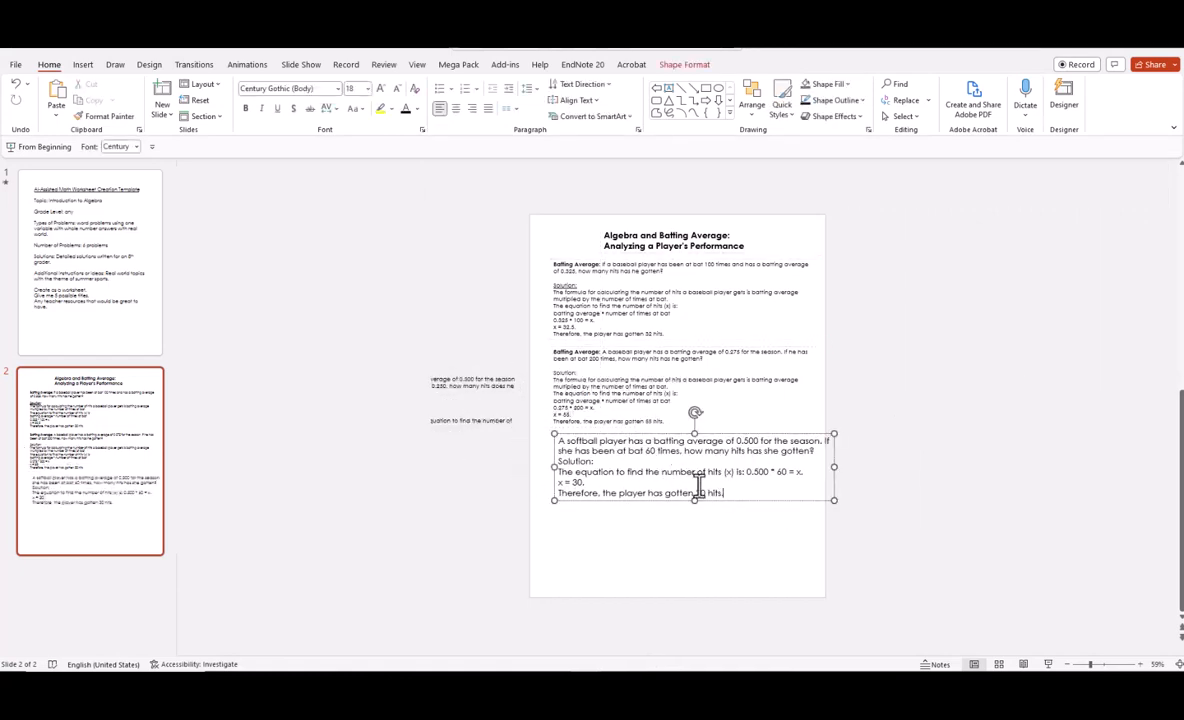
Set the pasted softball problem's font size to 12 and narrow its text box to fit within the page.
drag(722, 493, 566, 441)
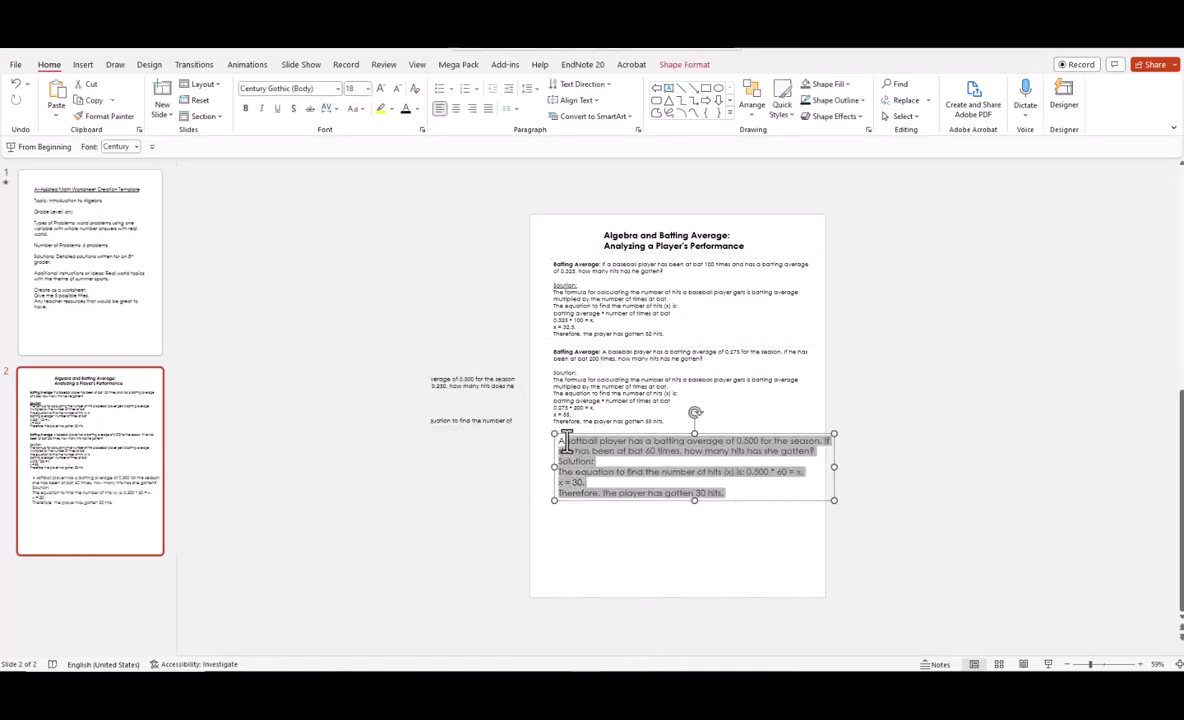
click(367, 88)
click(358, 175)
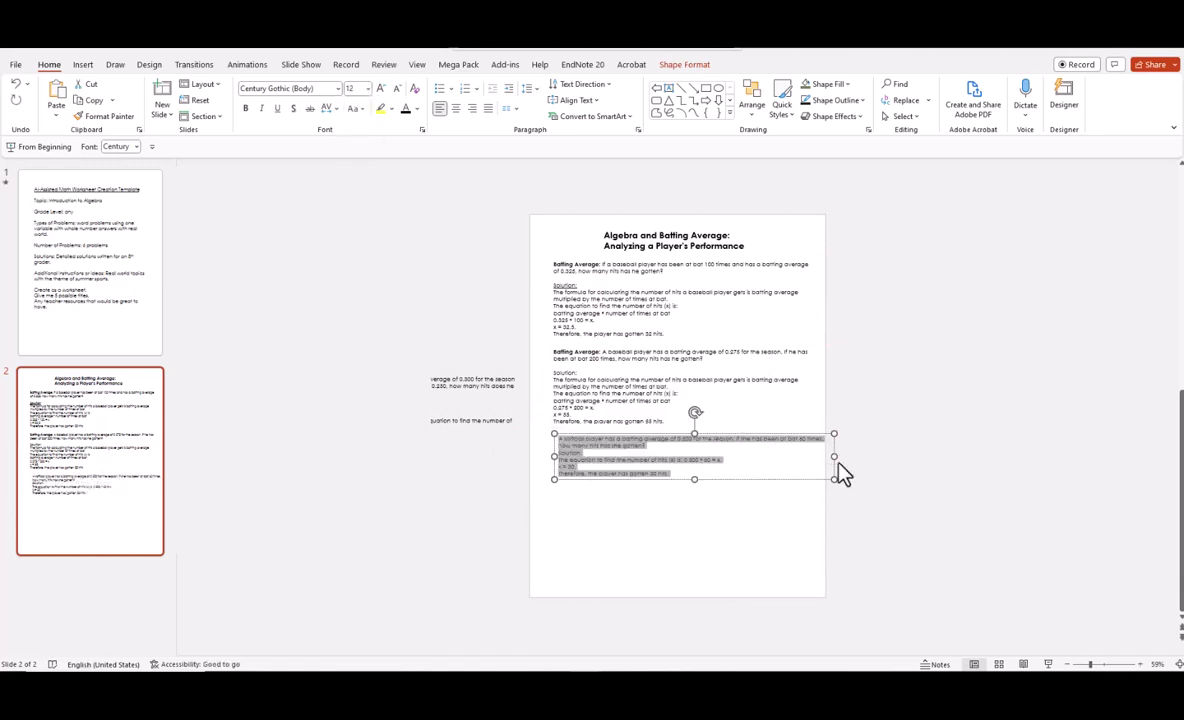
drag(834, 457, 803, 458)
scroll(1000, 537, up, 4)
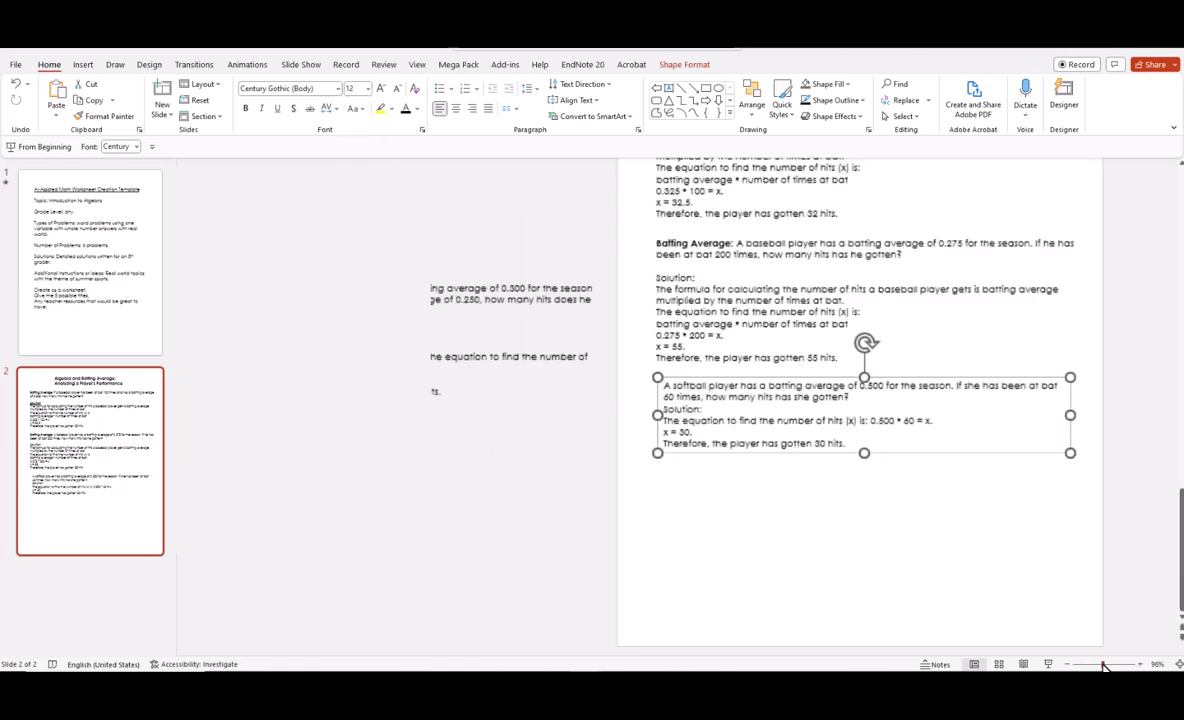
click(912, 534)
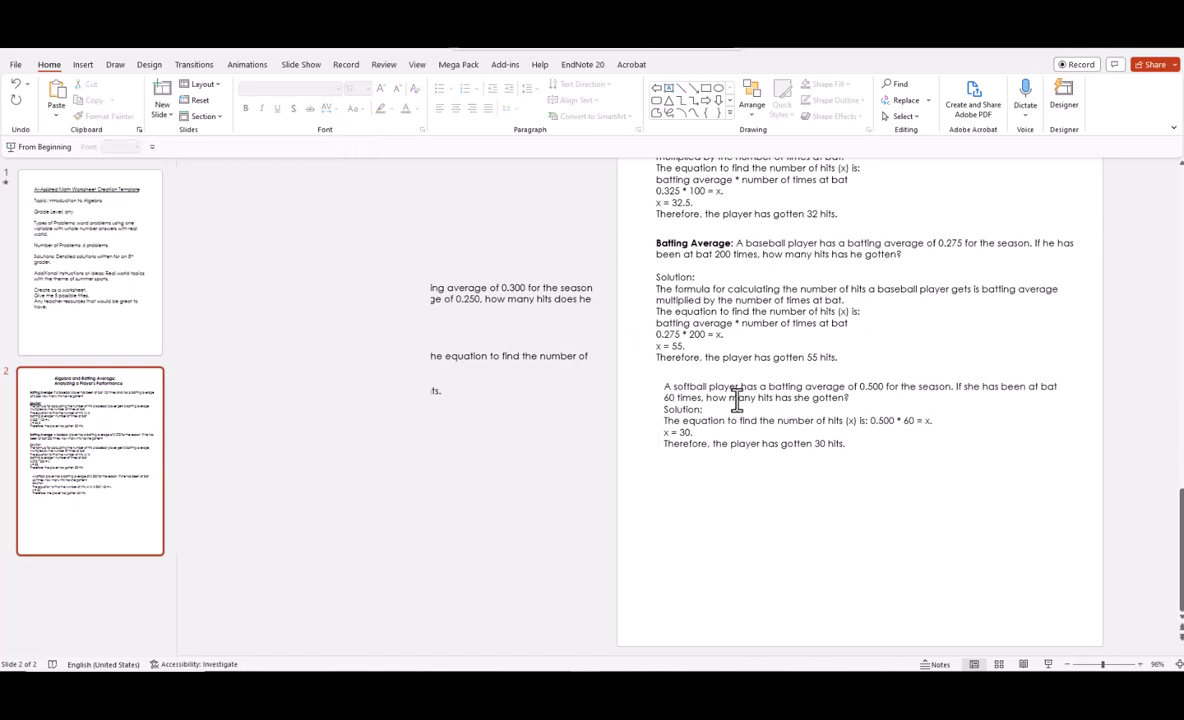
Insert a blank line above "Solution:" in the softball problem and copy the formula sentence from the second solution beneath that heading.
click(856, 395)
key(Return)
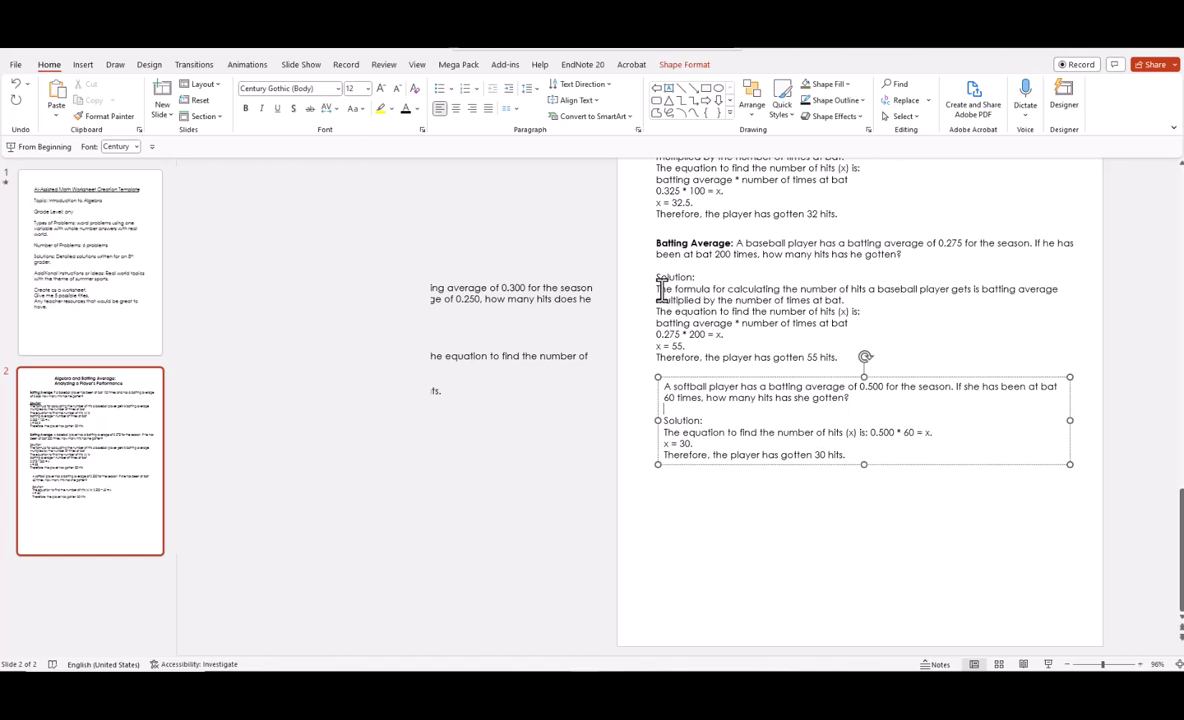
drag(658, 289, 869, 311)
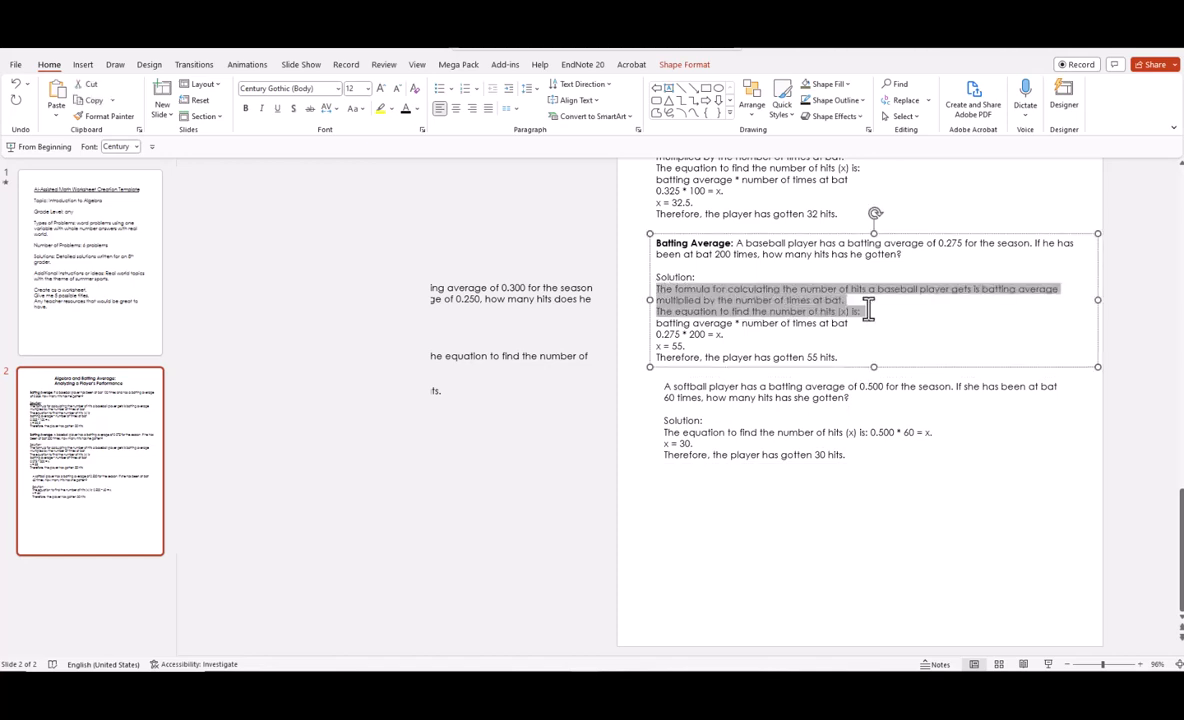
right_click(869, 312)
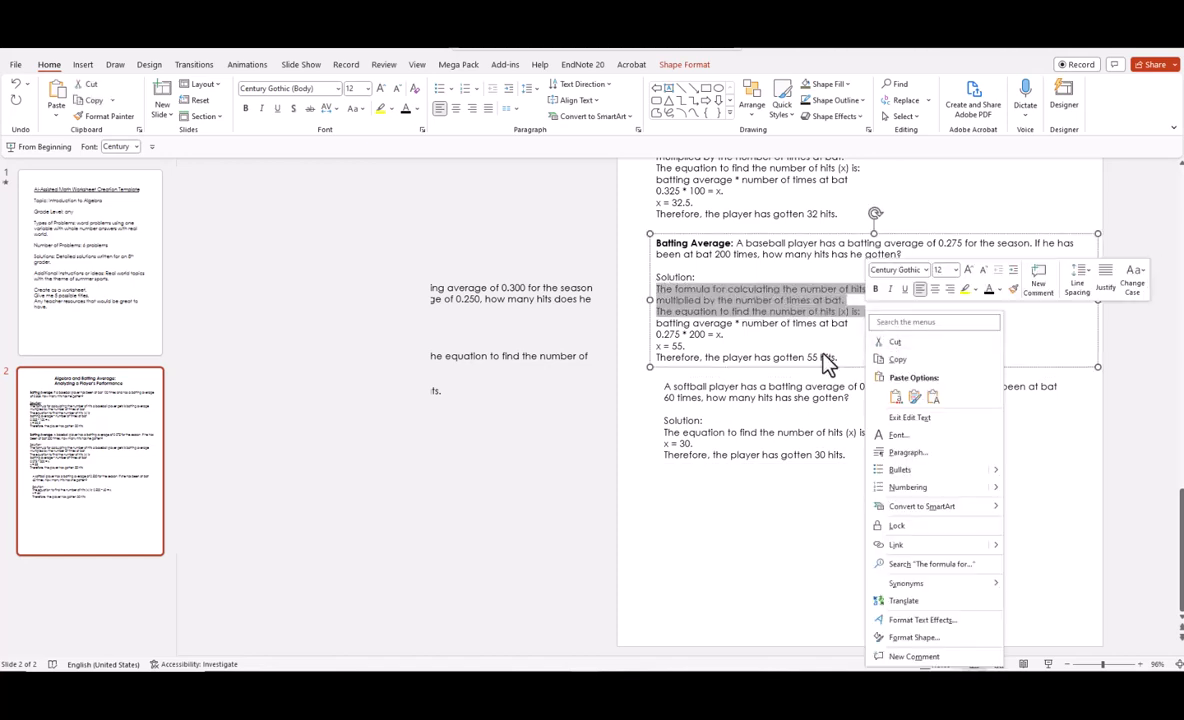
key(Escape)
click(858, 301)
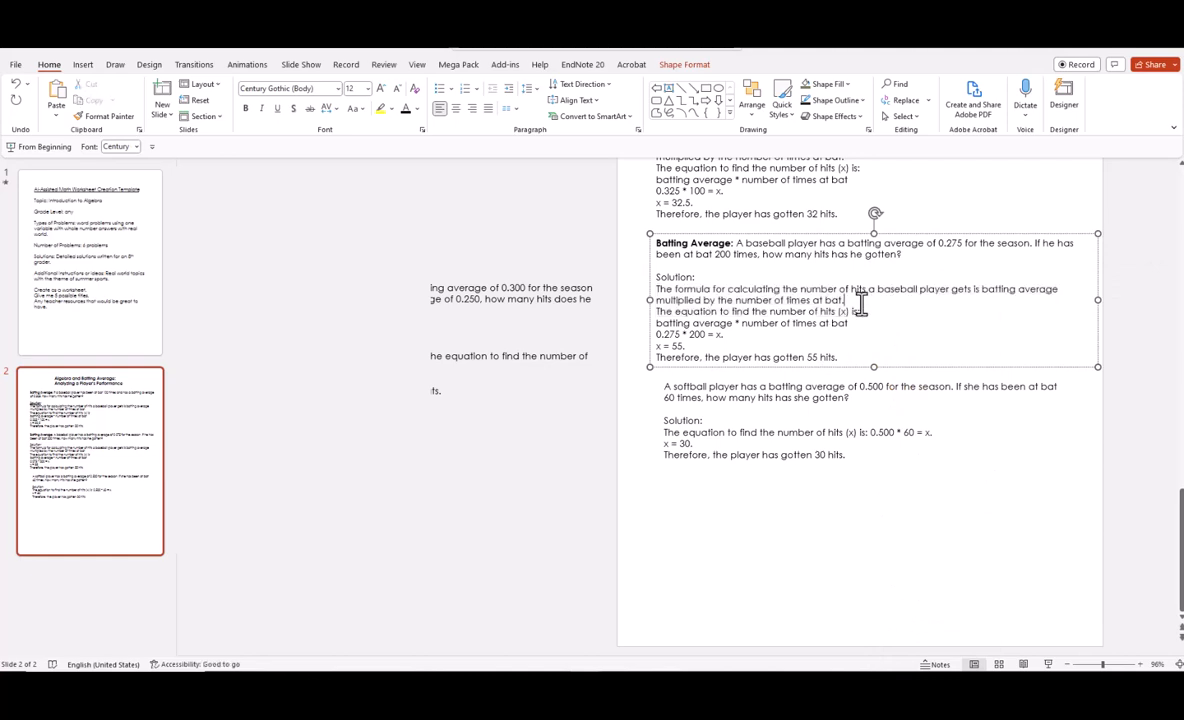
triple_click(664, 292)
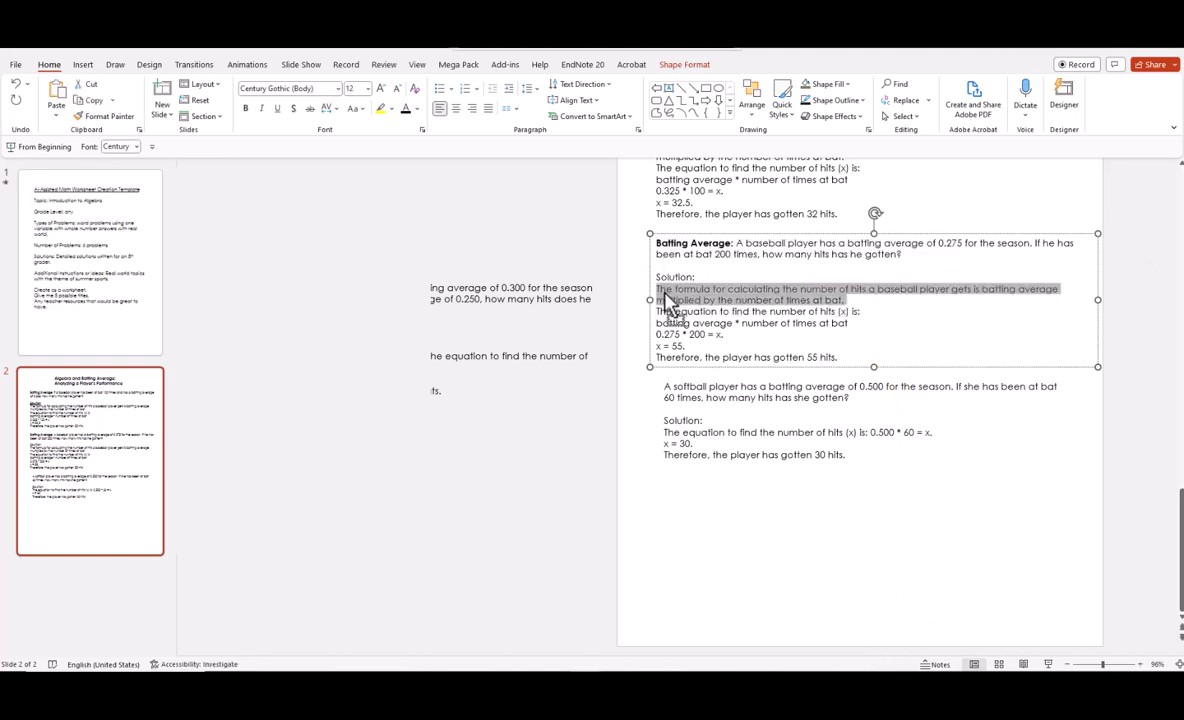
right_click(666, 300)
key(Escape)
click(737, 420)
key(Return)
key(ctrl+v)
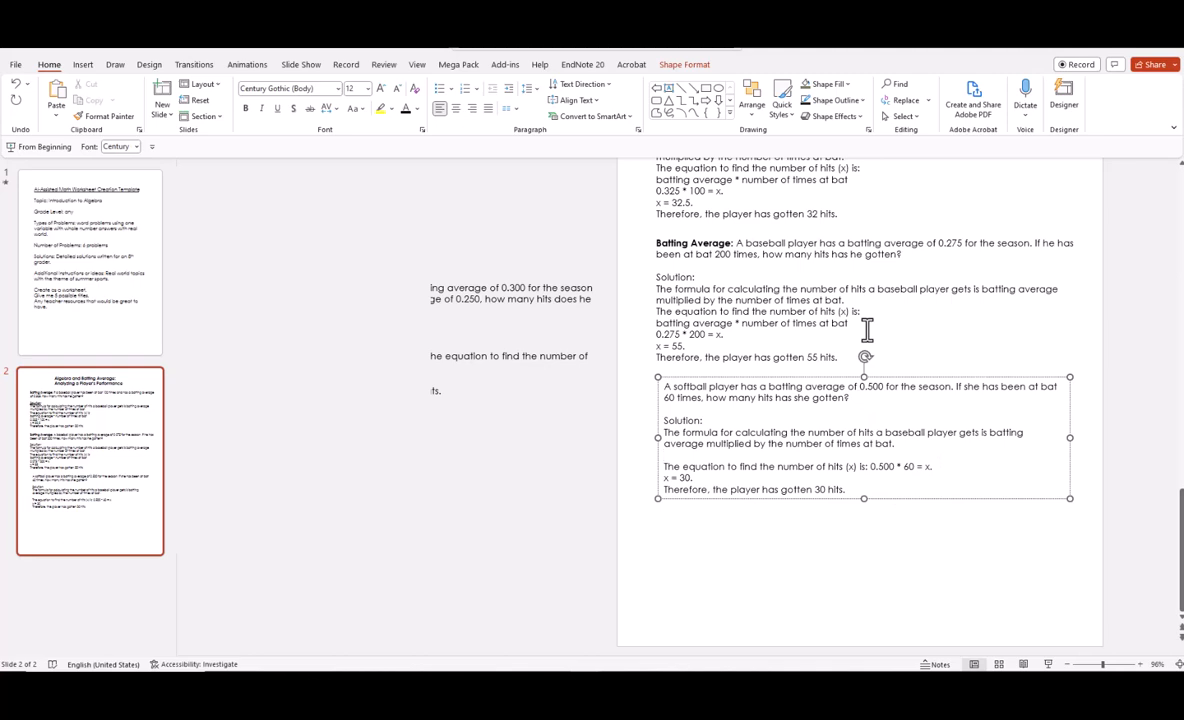
Put "0.500 * 60 = x." on its own line and copy "batting average * number of times at bat" from the second solution above it.
click(871, 466)
key(Return)
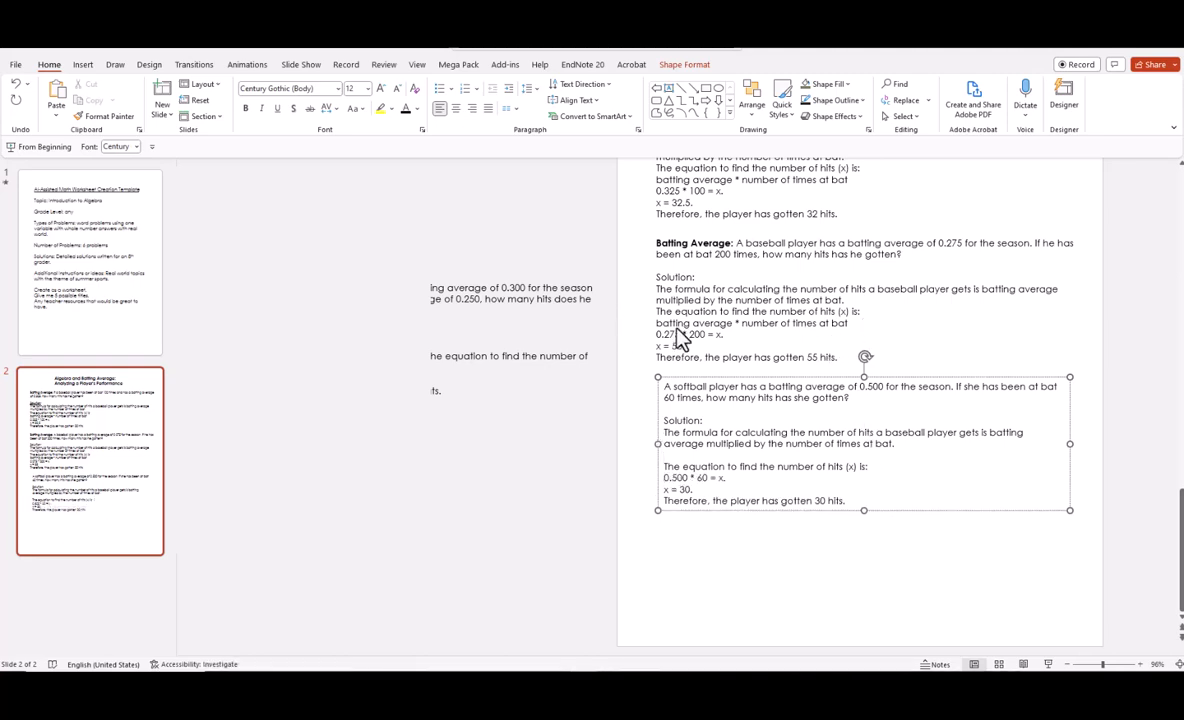
drag(658, 322, 814, 323)
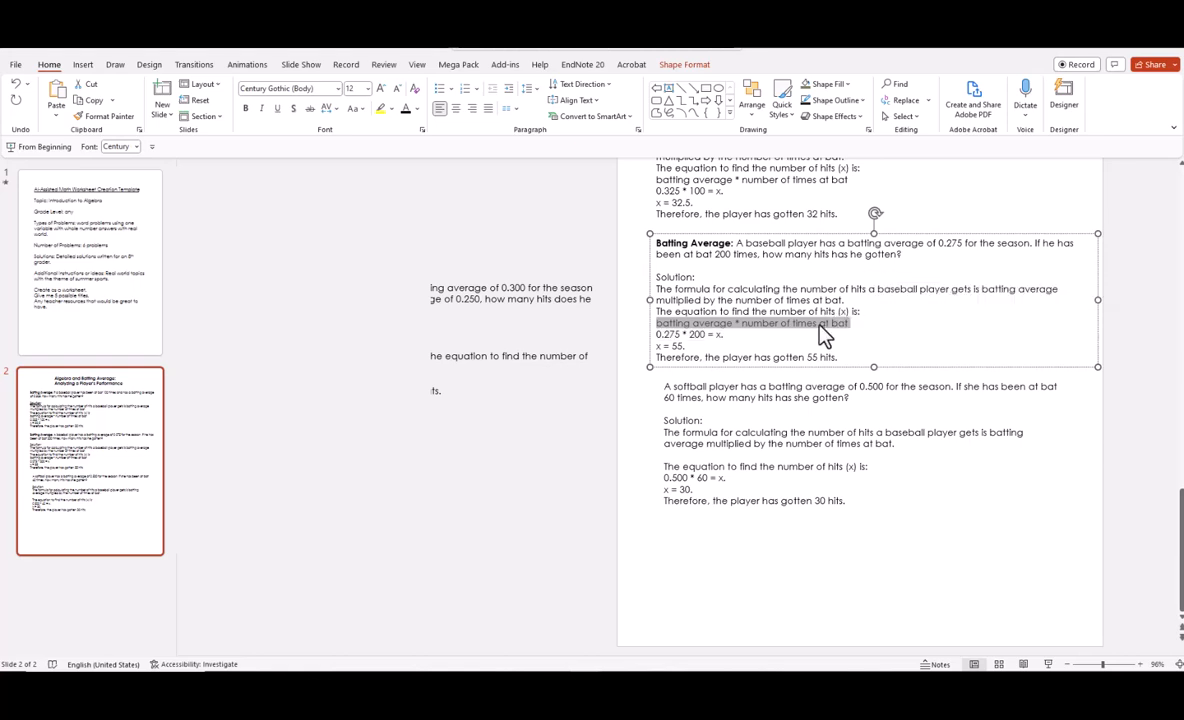
right_click(818, 320)
click(851, 361)
click(867, 467)
key(Return)
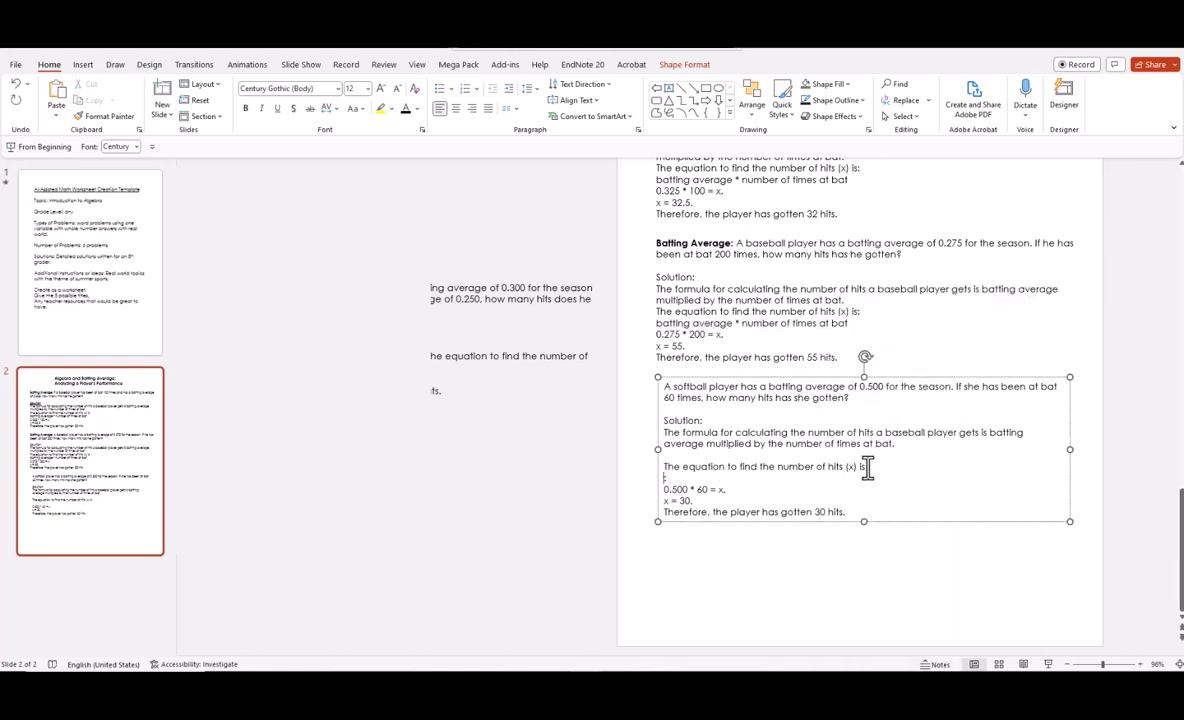
key(BackSpace)
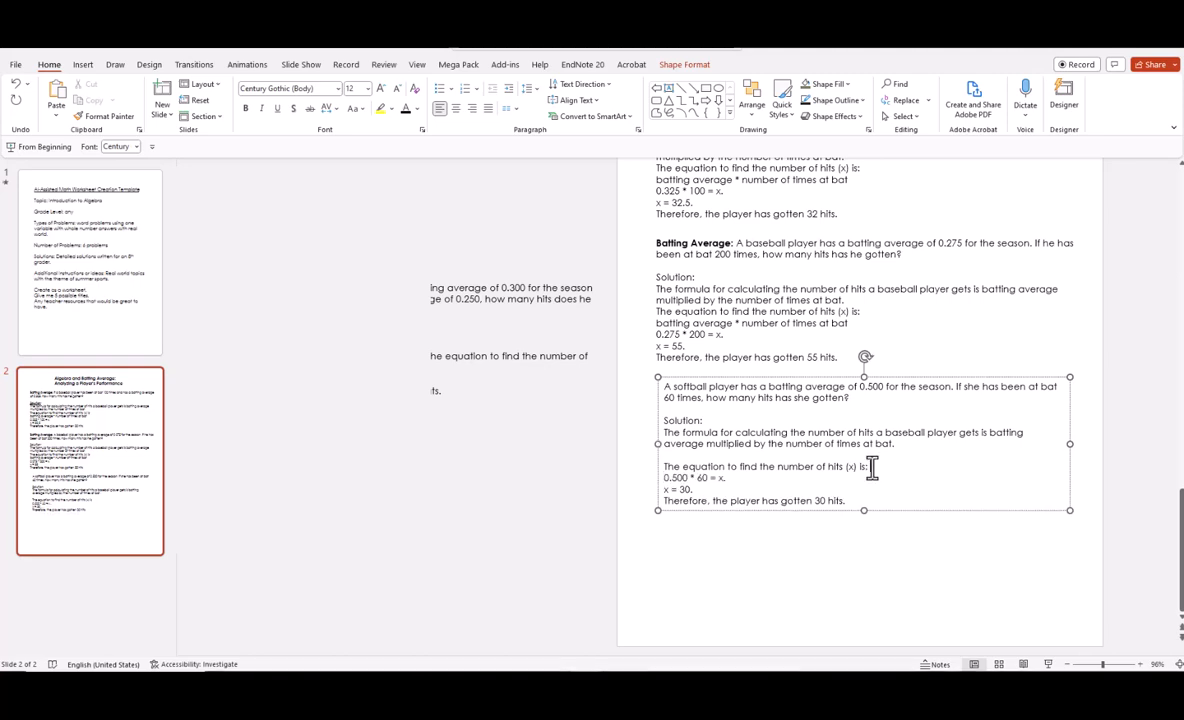
key(Return)
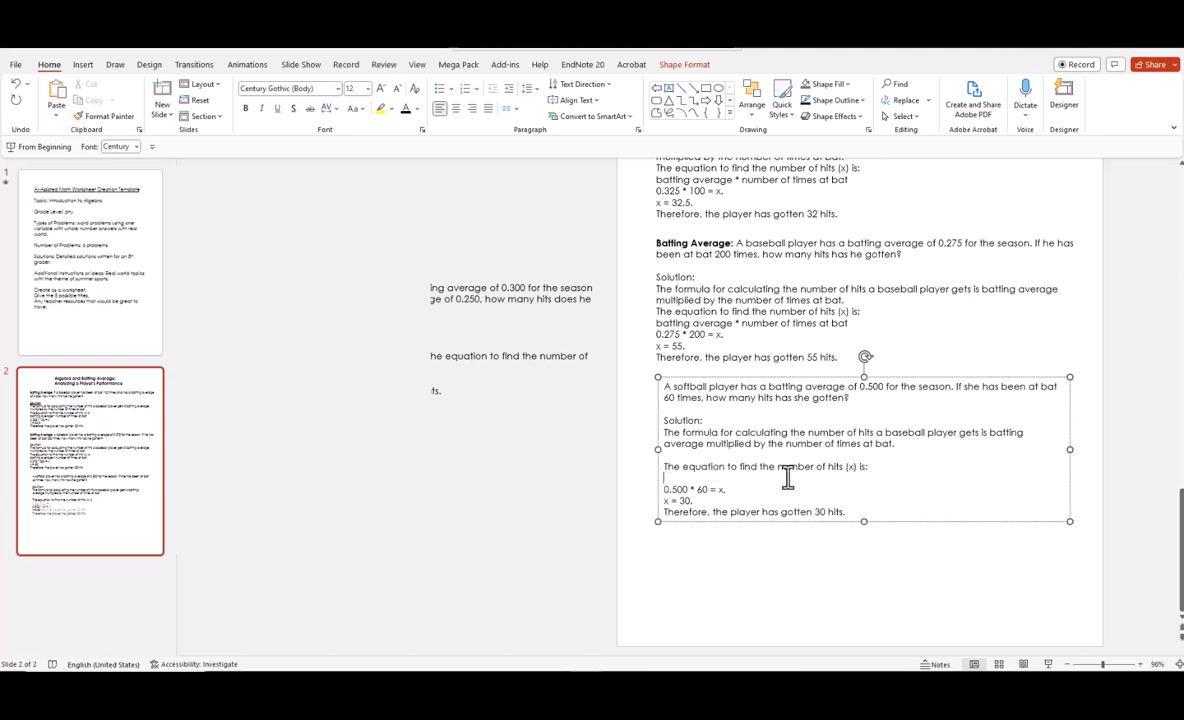
right_click(668, 480)
click(748, 214)
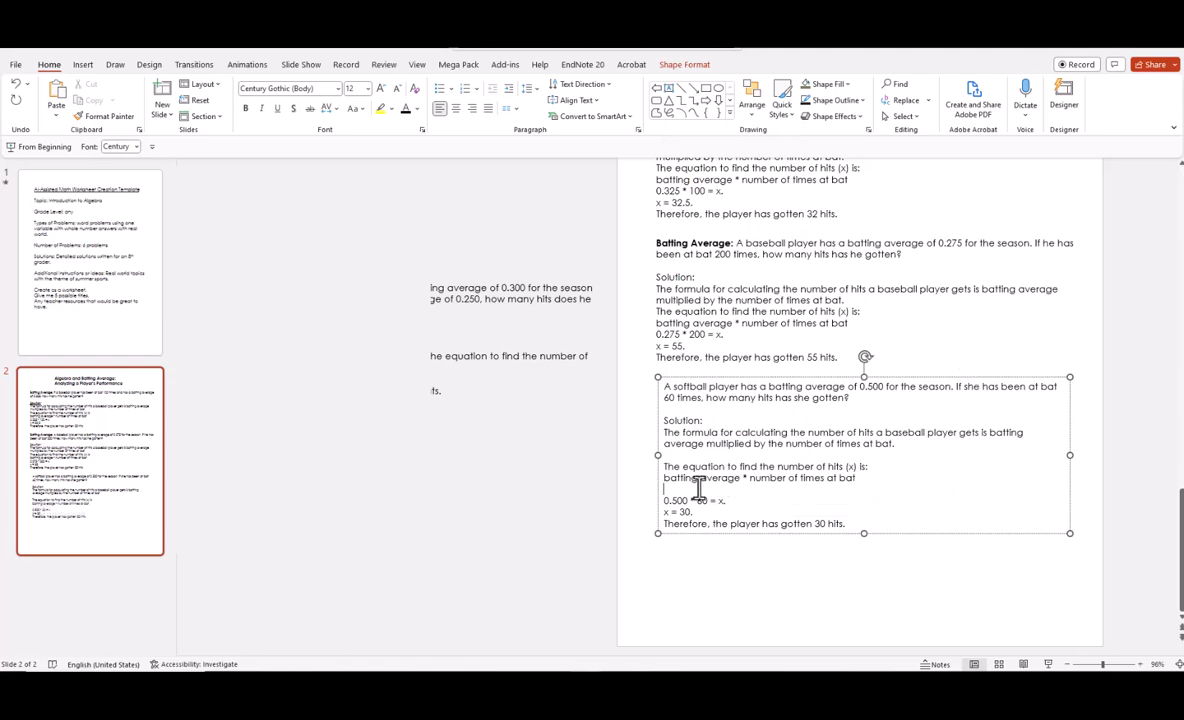
Remove the blank lines above "0.500 * 60 = x." and above "The equation to find the number of hits (x) is:".
key(BackSpace)
click(669, 457)
key(BackSpace)
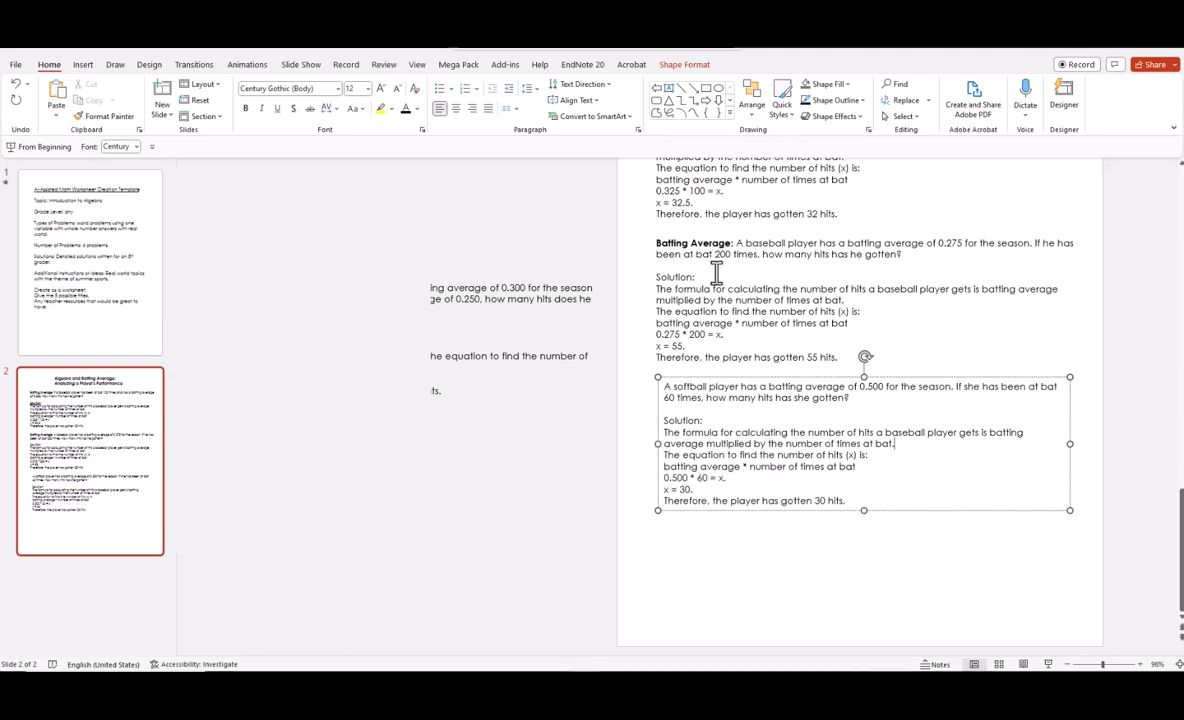
Copy the bold "Batting Average:" label from the second problem to the start of the softball problem, using the destination theme.
drag(738, 243, 659, 243)
right_click(672, 252)
click(706, 292)
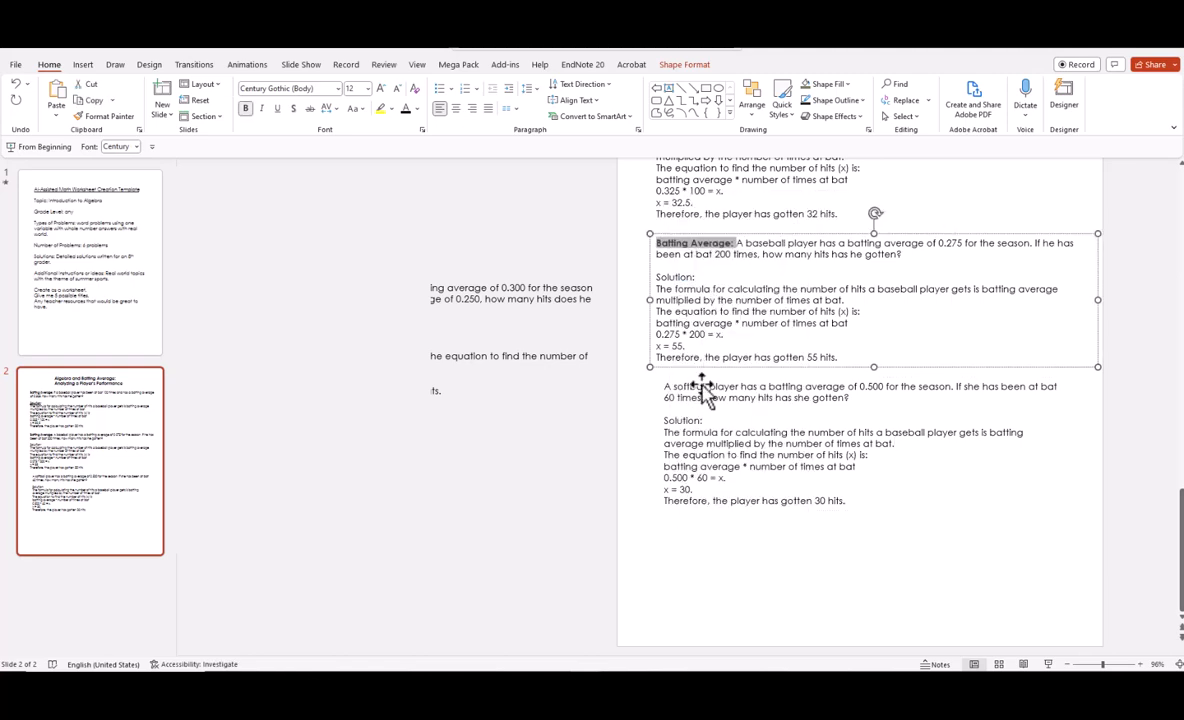
click(669, 391)
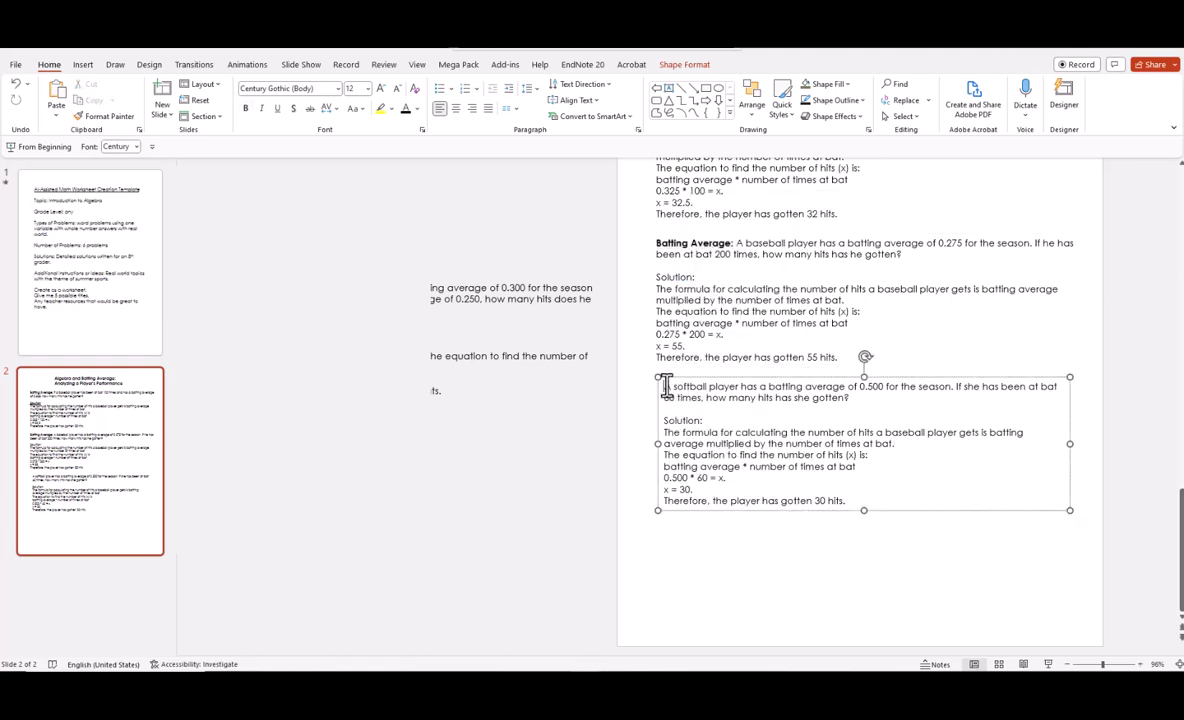
right_click(666, 388)
click(697, 117)
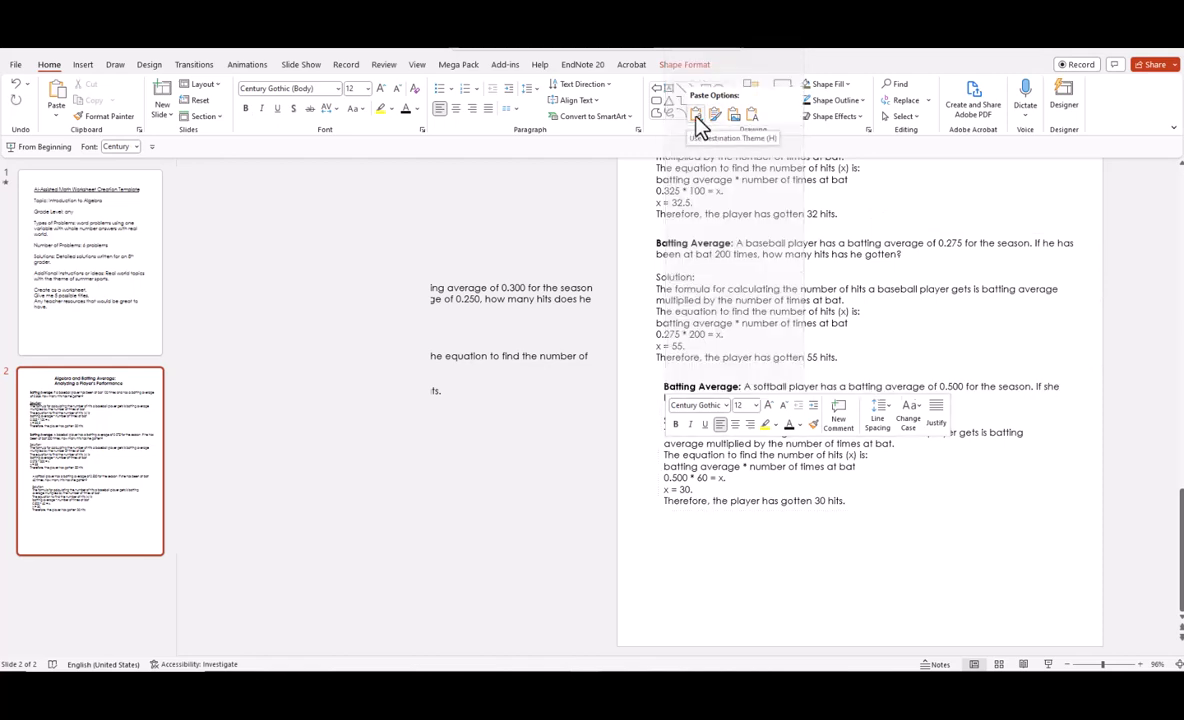
Shift the softball problem's text box slightly so its text lines up with the left edge of the problems above.
click(858, 536)
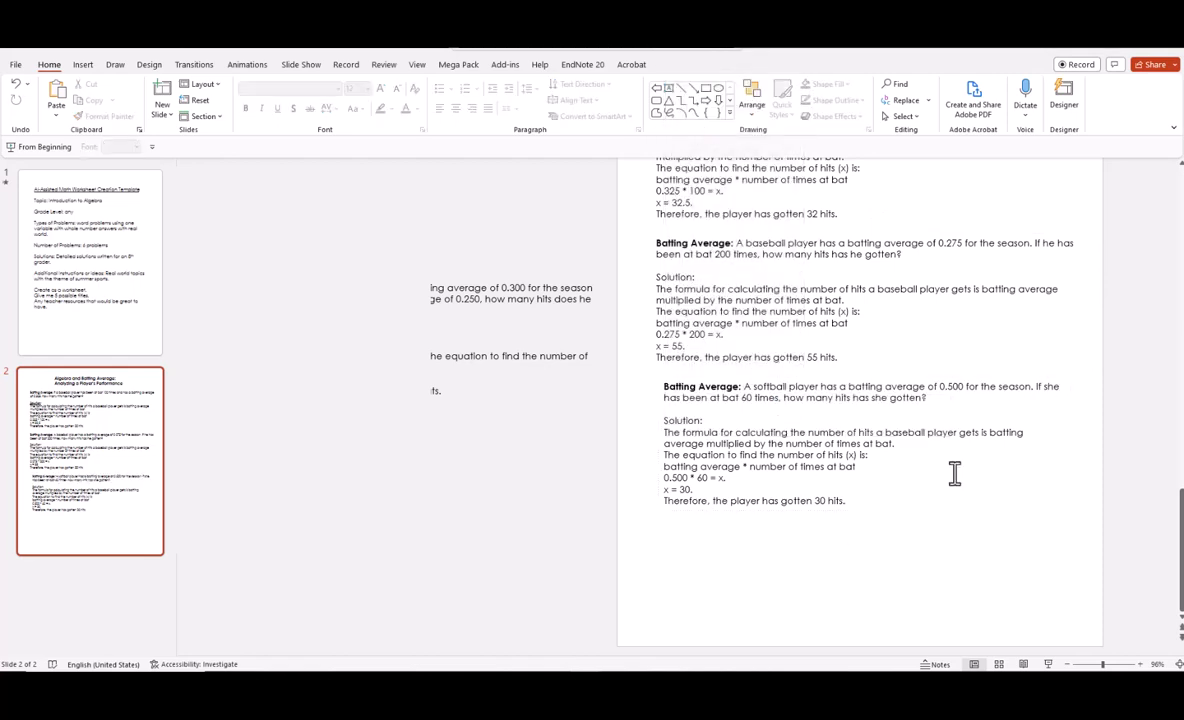
click(960, 496)
drag(962, 511, 955, 511)
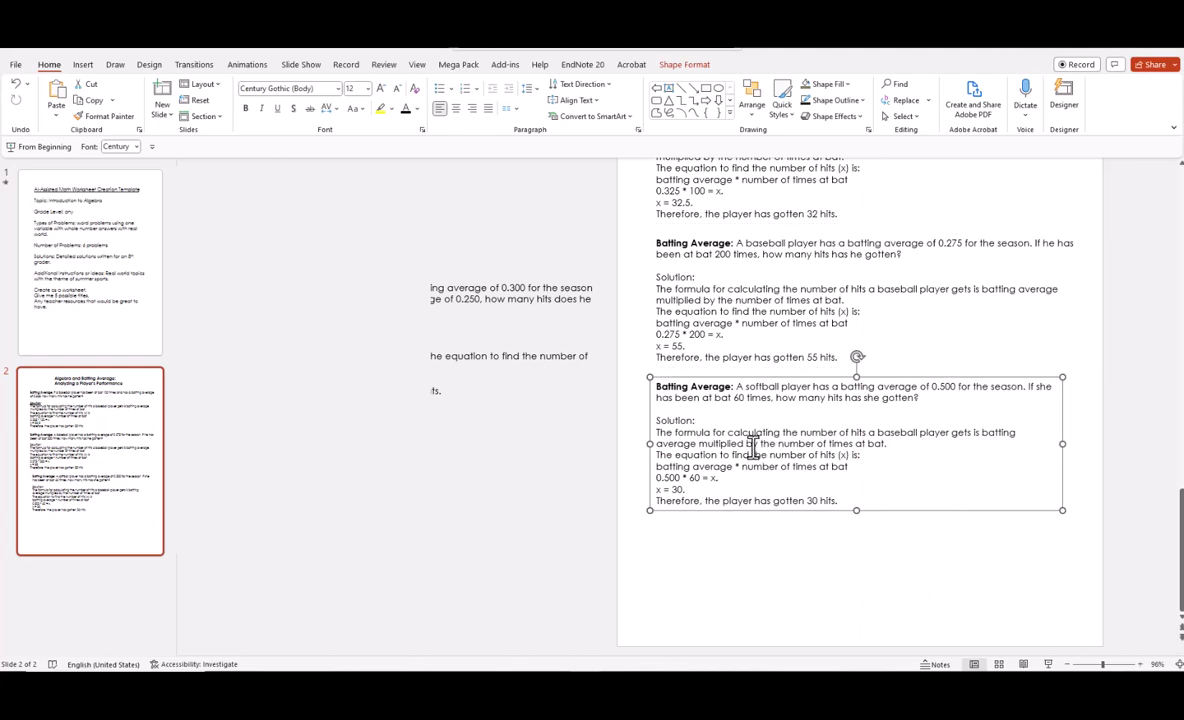
Underline the "Solution:" headings in the second problem and the softball problem.
drag(697, 277, 648, 274)
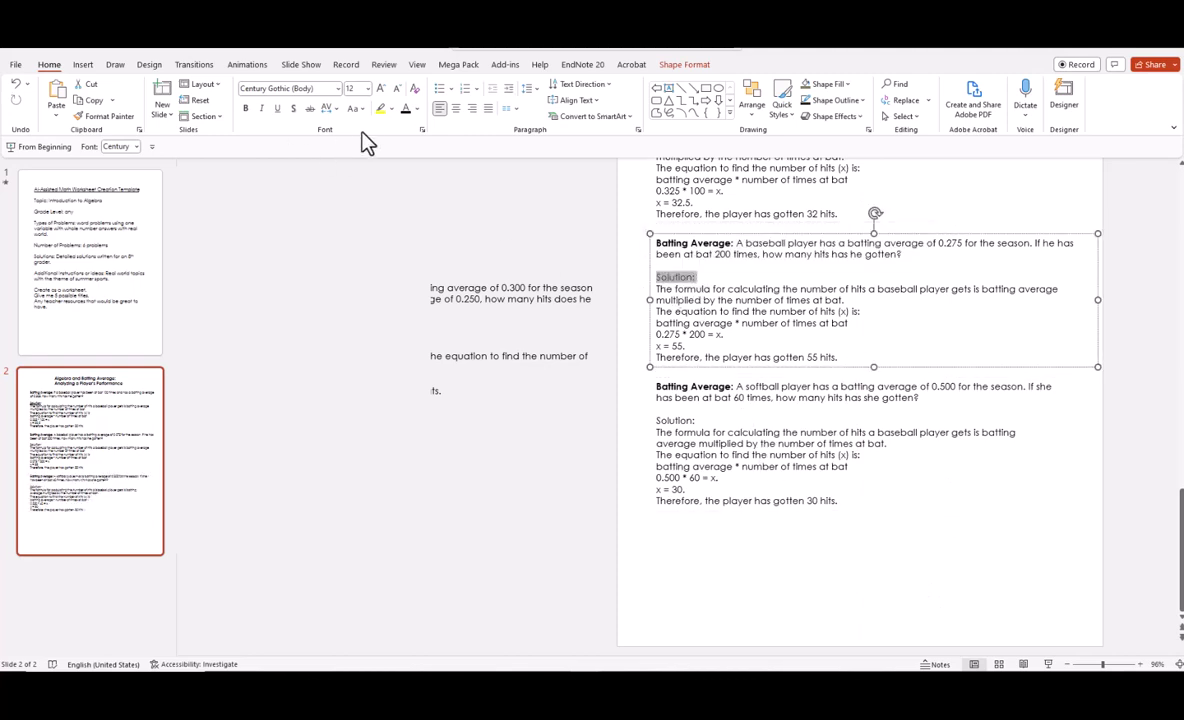
click(278, 109)
drag(697, 421, 643, 417)
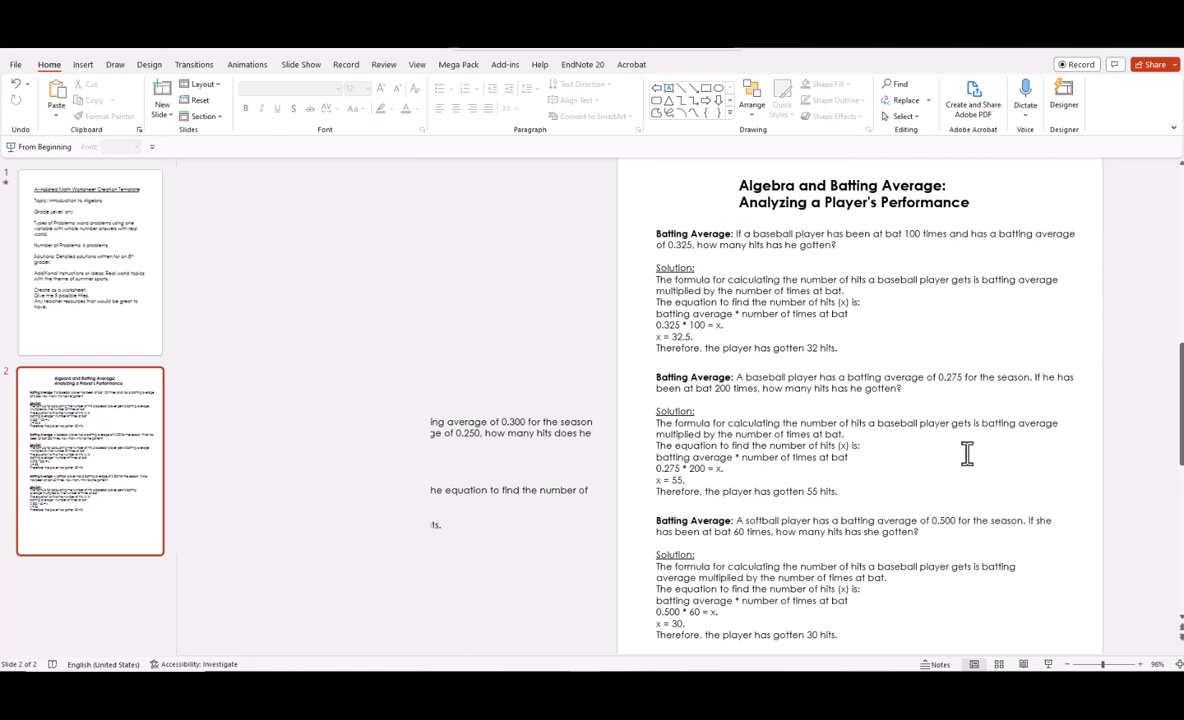
scroll(967, 453, up, 1)
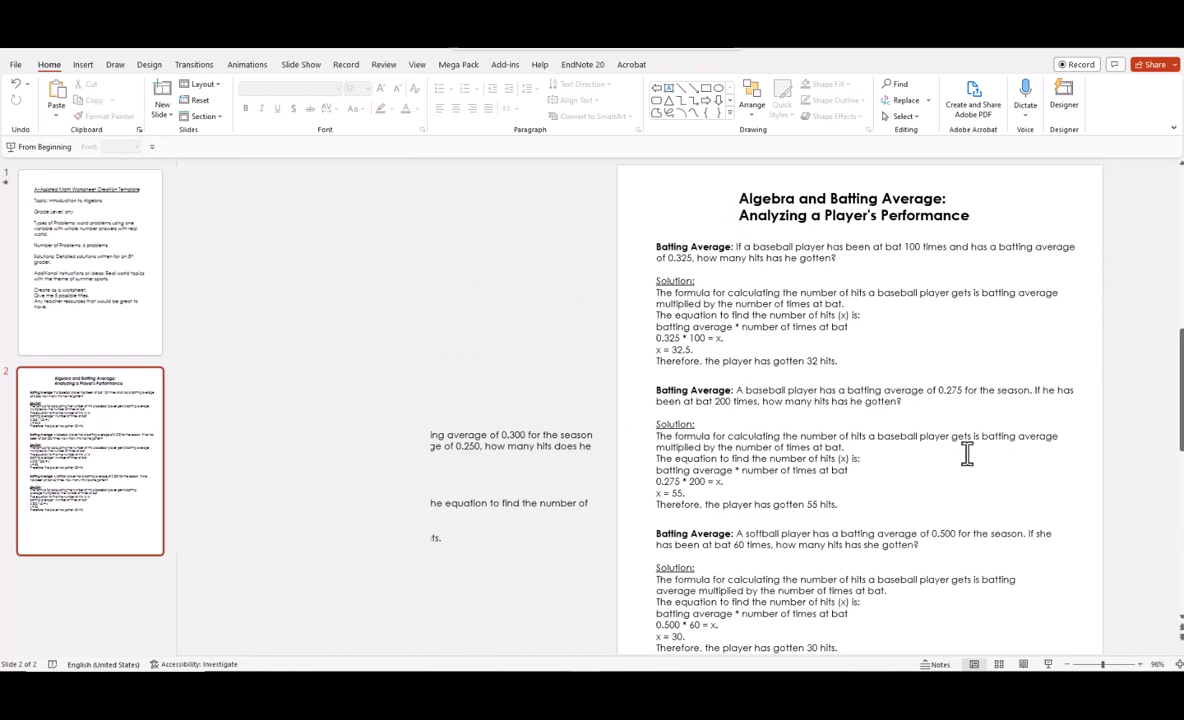
click(1094, 664)
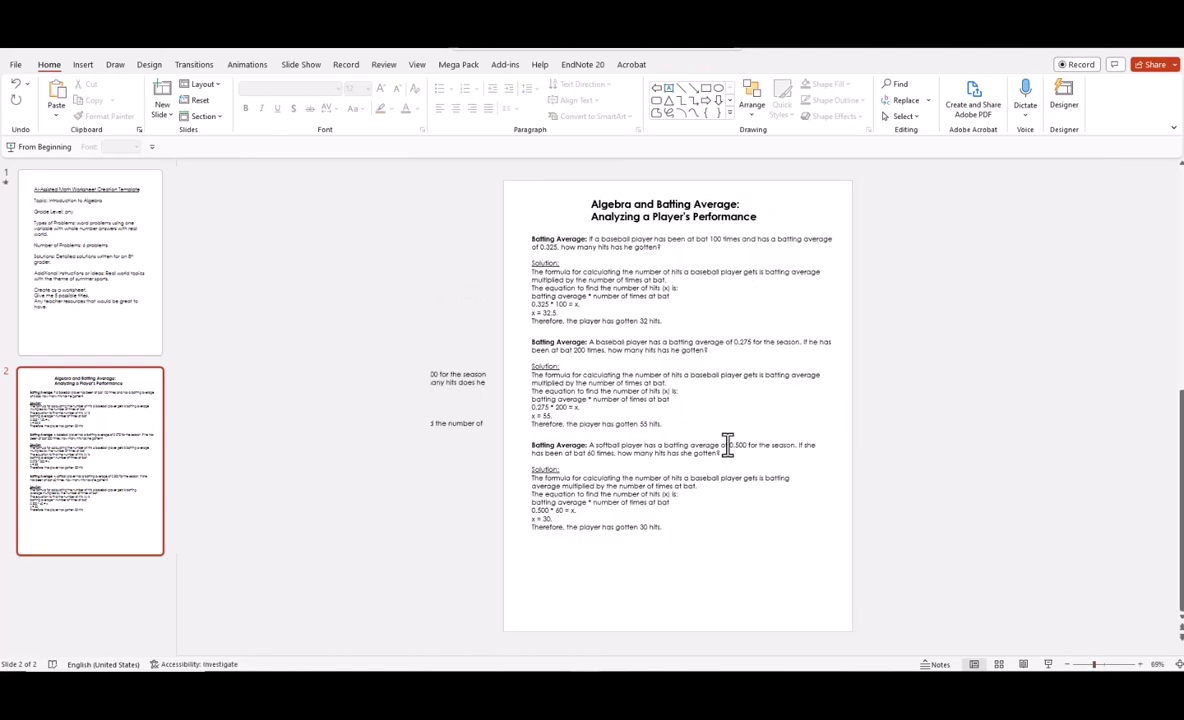
Switch back to the ChatGPT conversation and deselect the copied softball problem.
click(727, 447)
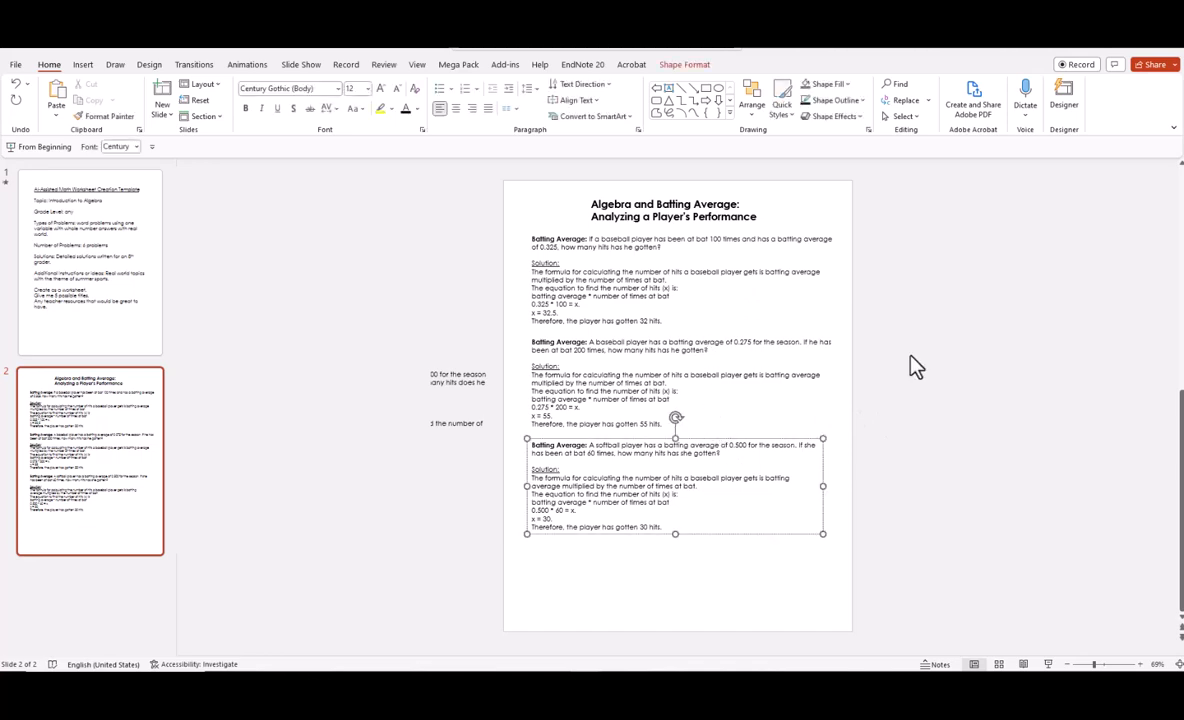
click(675, 556)
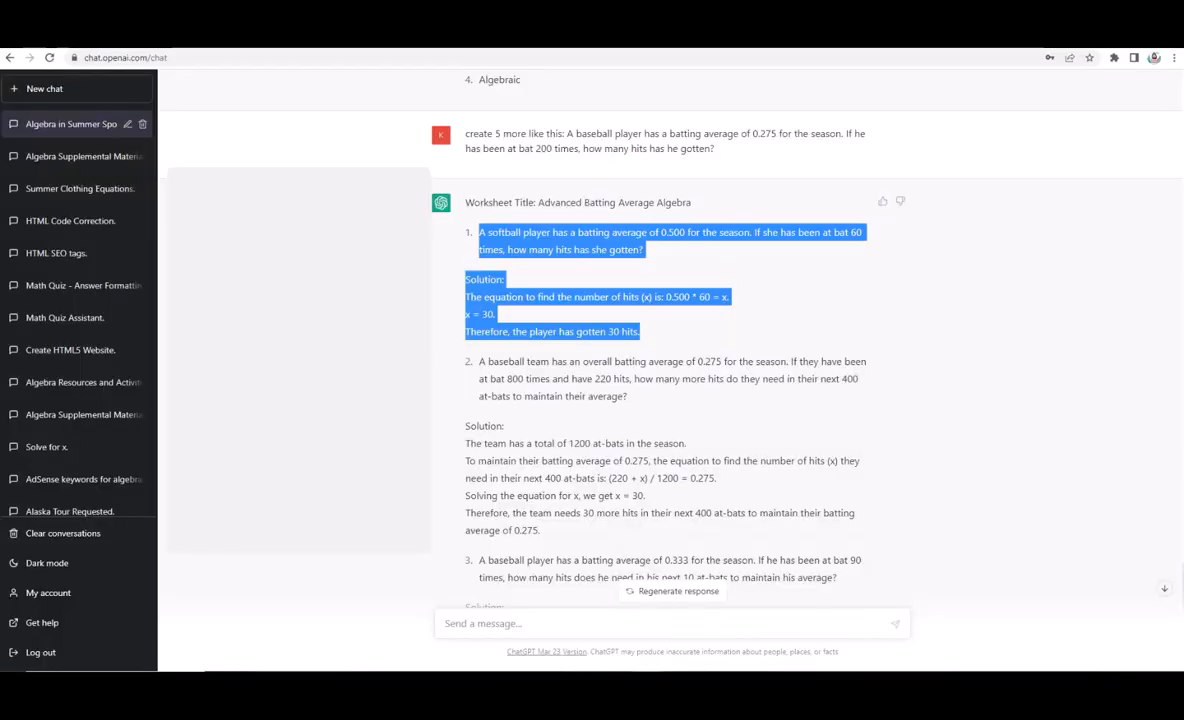
click(748, 457)
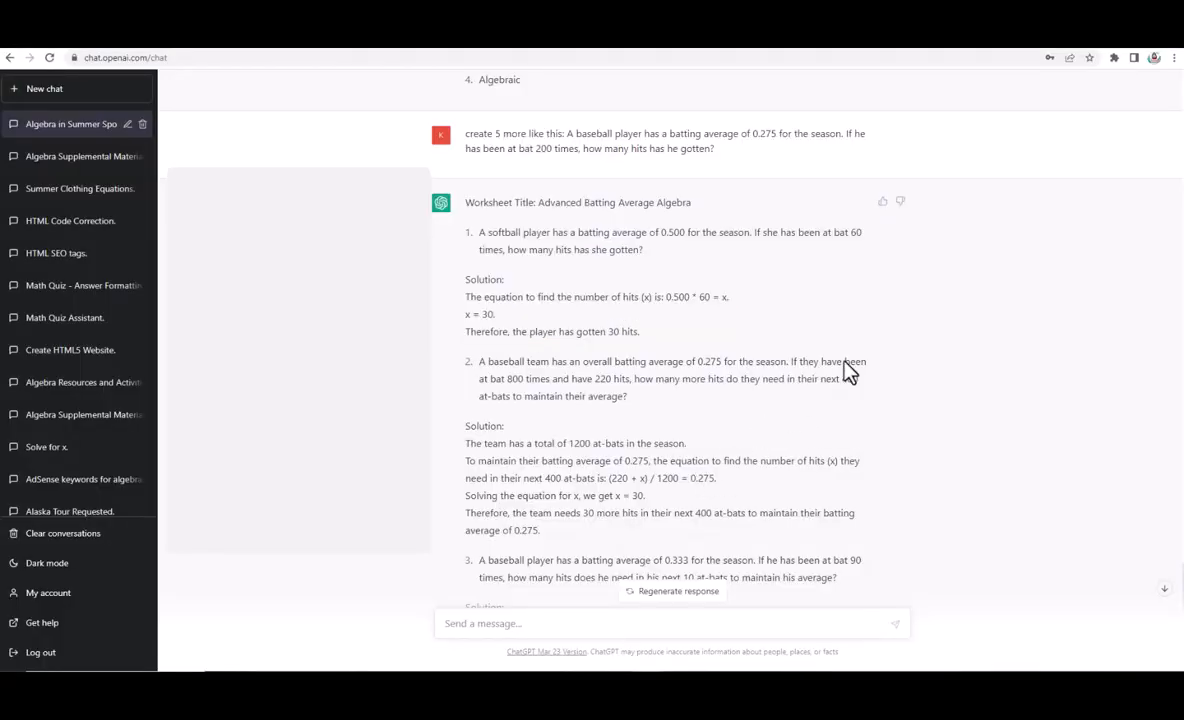
Submit the copied 0.500 softball problem as a prompt, adding "create 3 problems like this with different batting averages and at bats.".
scroll(845, 370, down, 3)
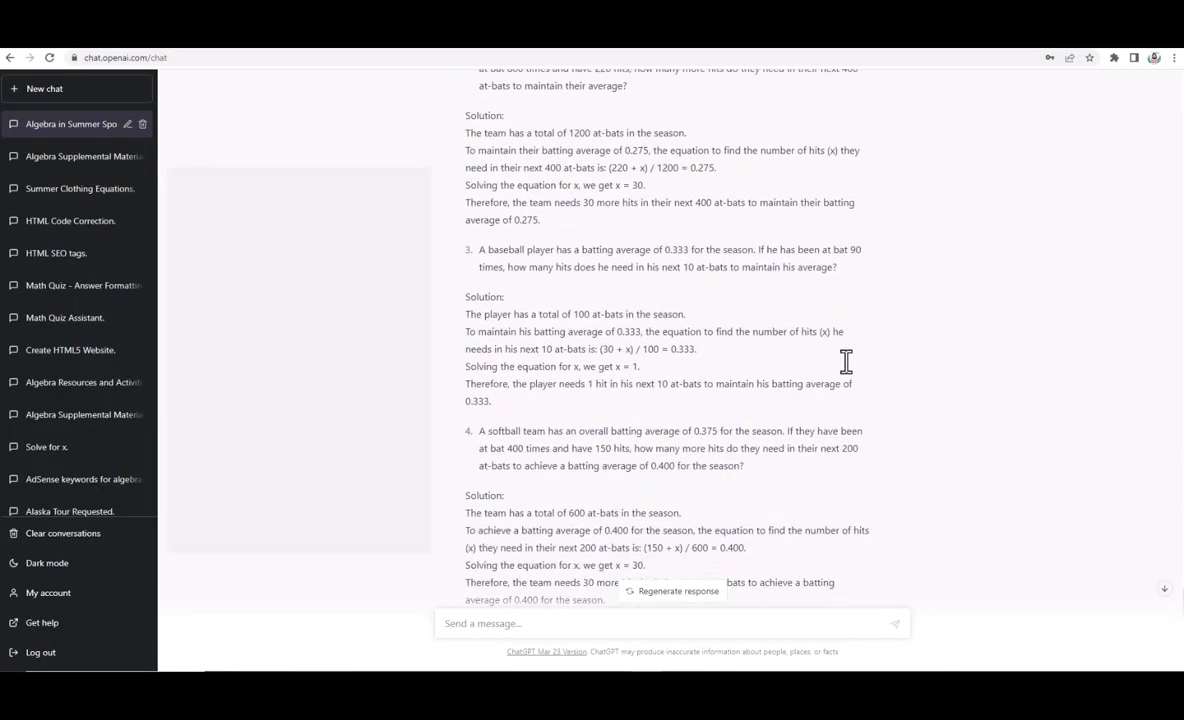
scroll(846, 365, down, 1)
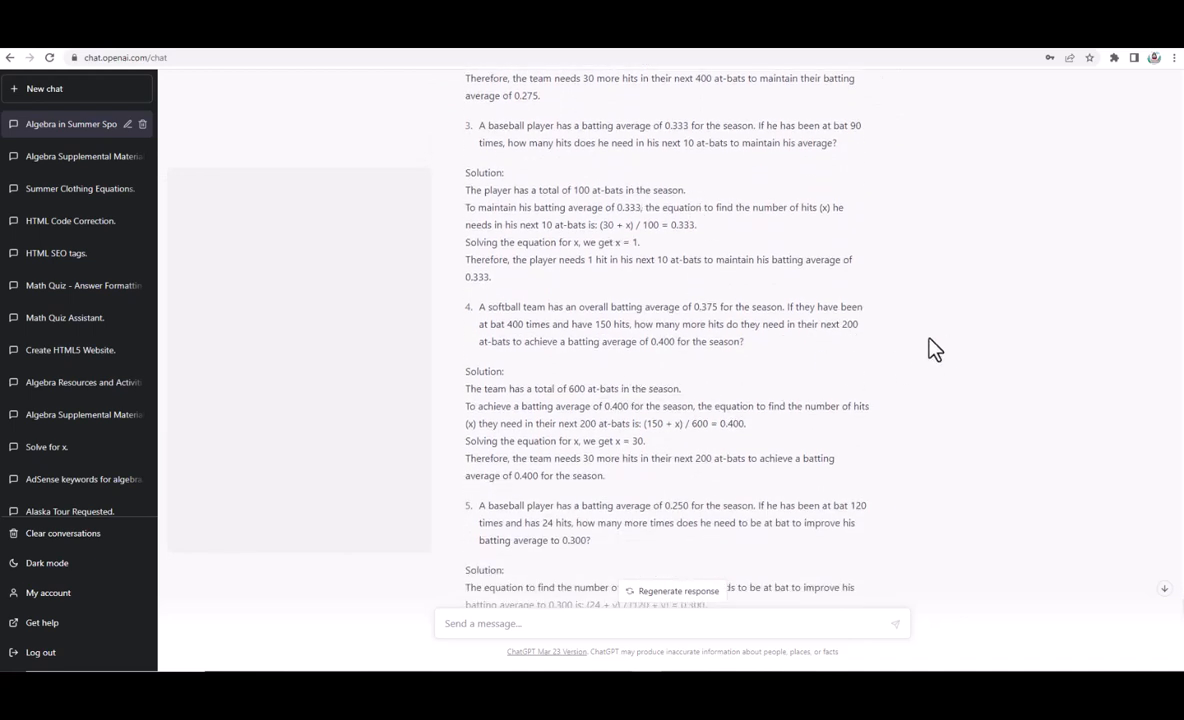
scroll(932, 348, down, 2)
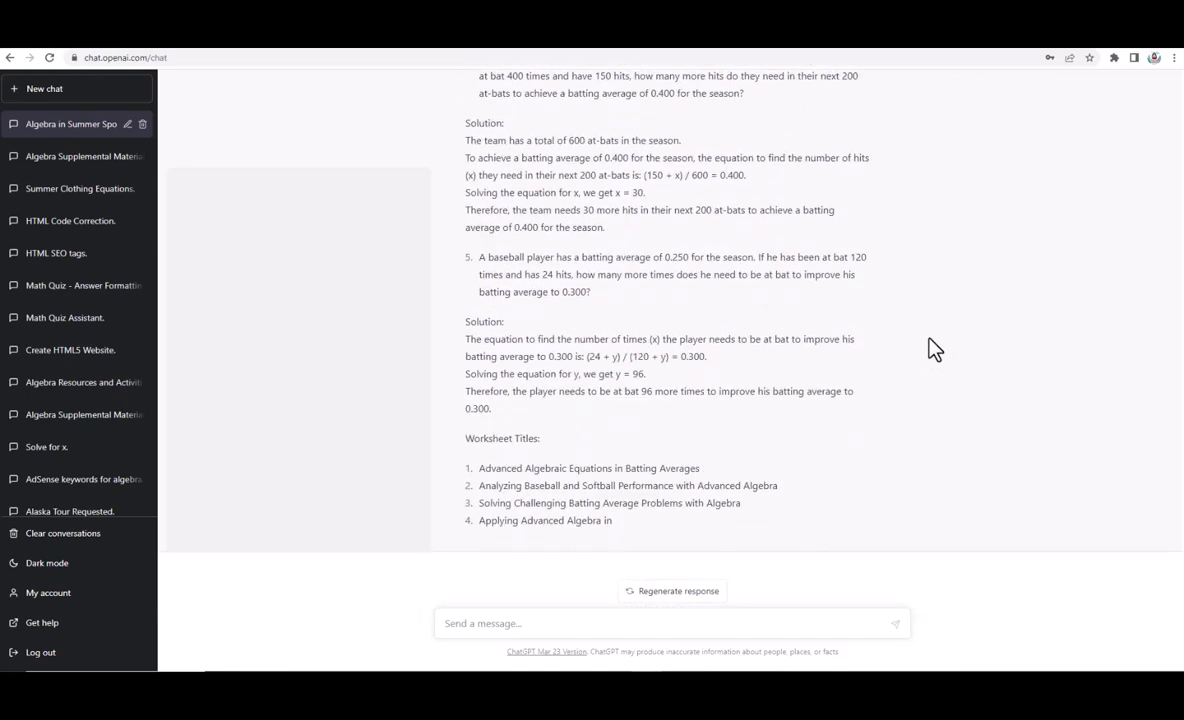
scroll(932, 348, up, 7)
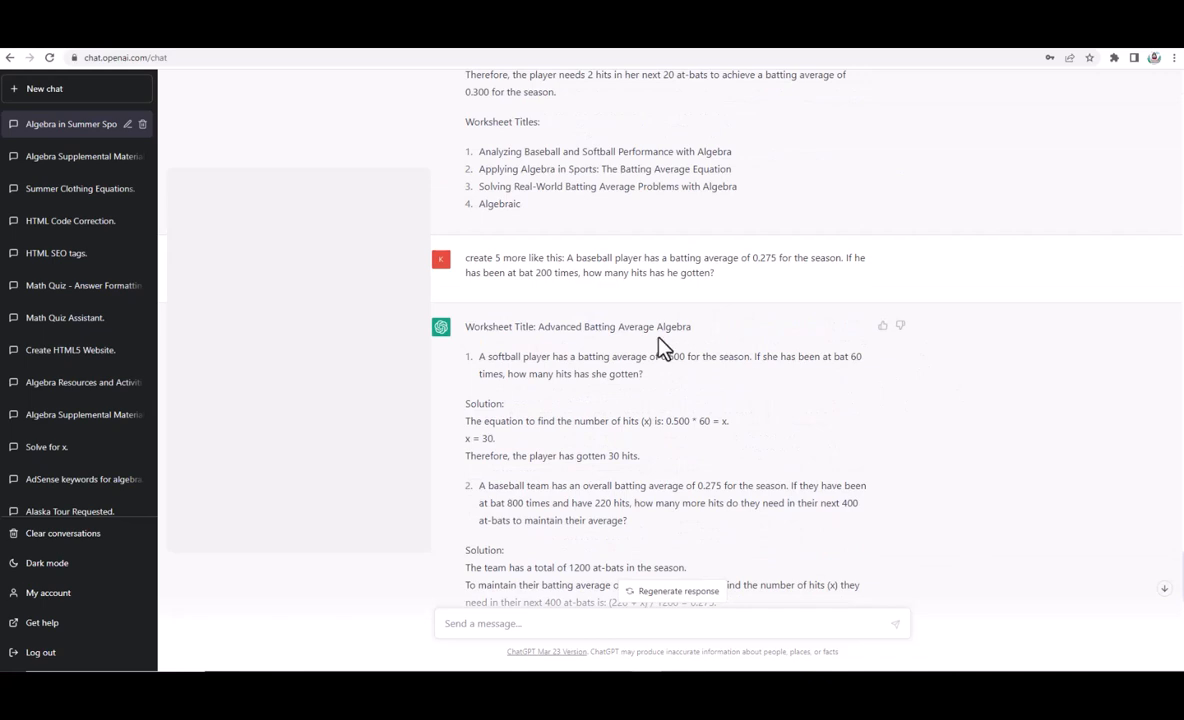
right_click(594, 622)
click(627, 520)
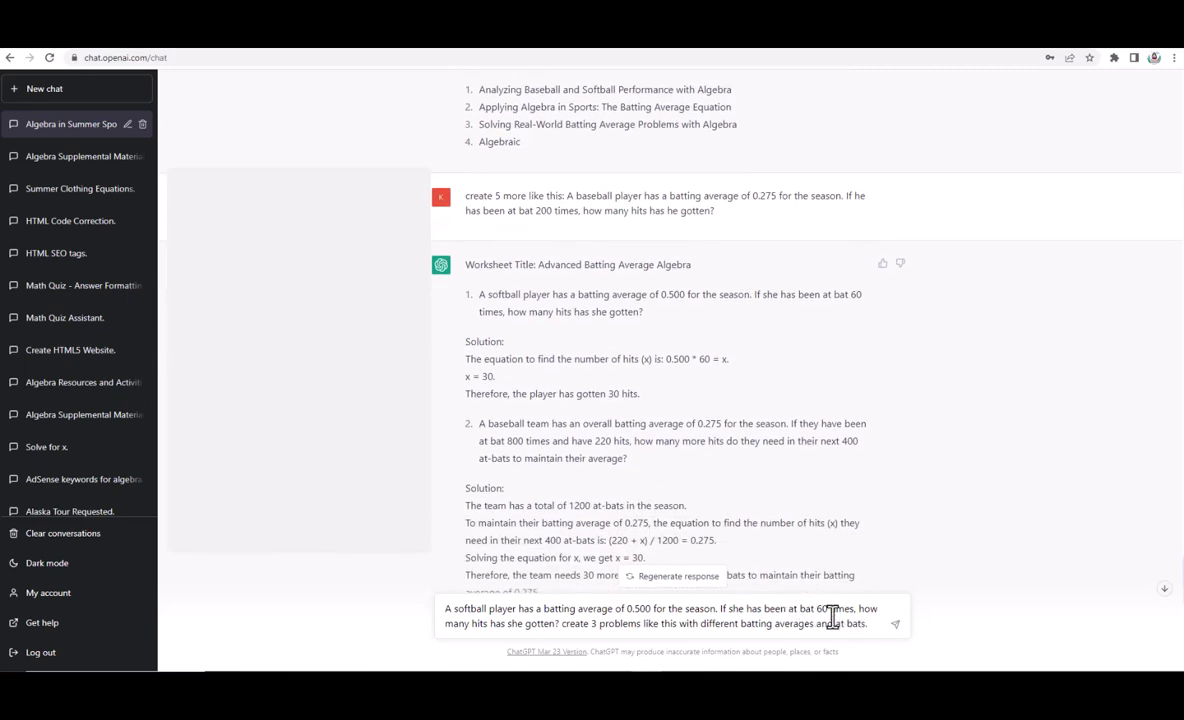
click(895, 624)
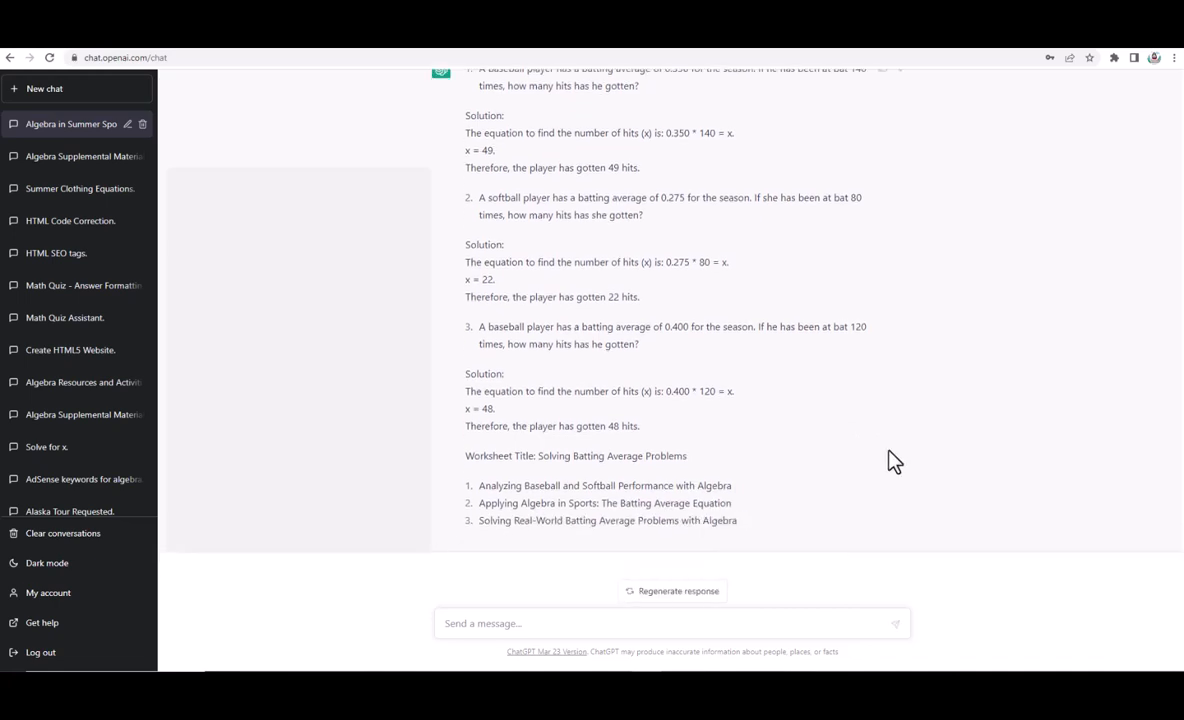
Copy the 0.350 baseball problem with its solution from the new response and paste it onto the worksheet slide in PowerPoint.
scroll(893, 462, up, 1)
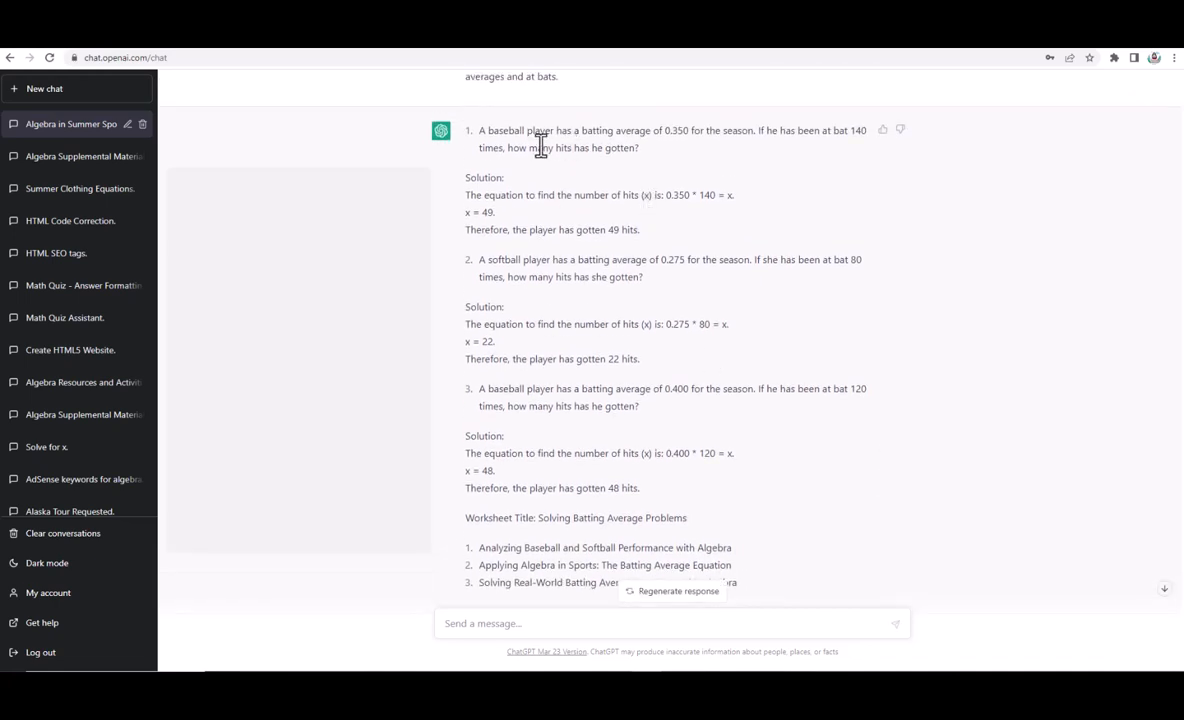
drag(481, 130, 658, 238)
right_click(613, 229)
click(640, 237)
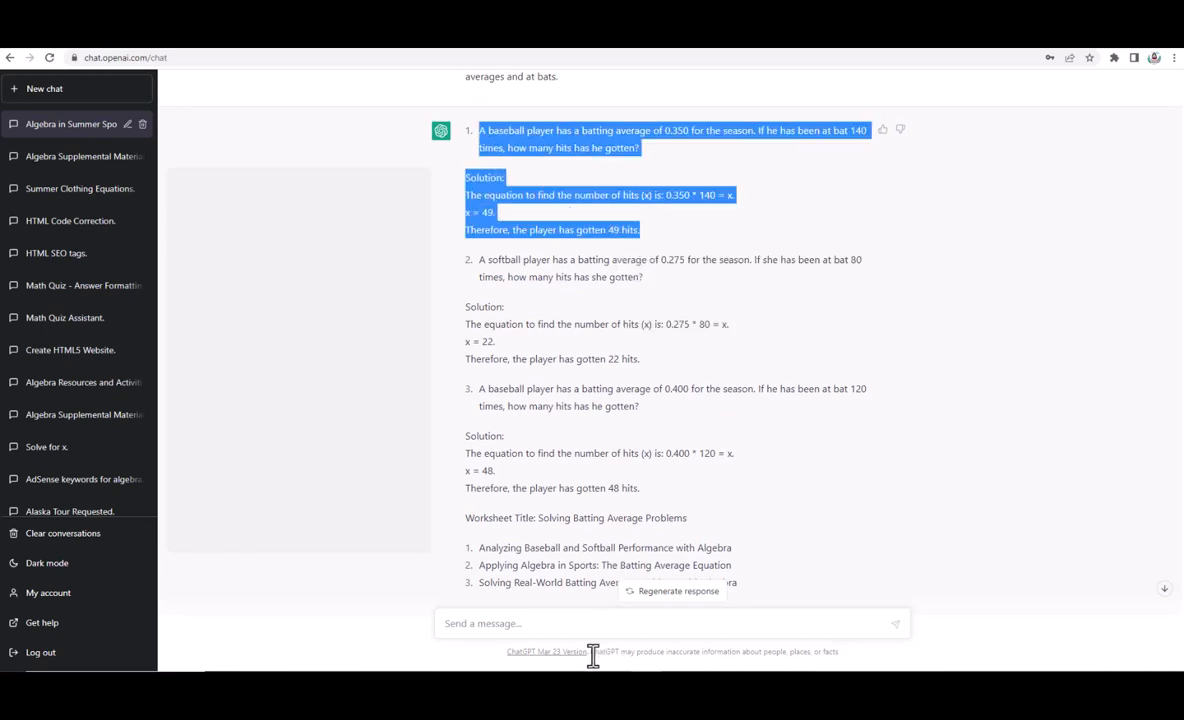
click(626, 645)
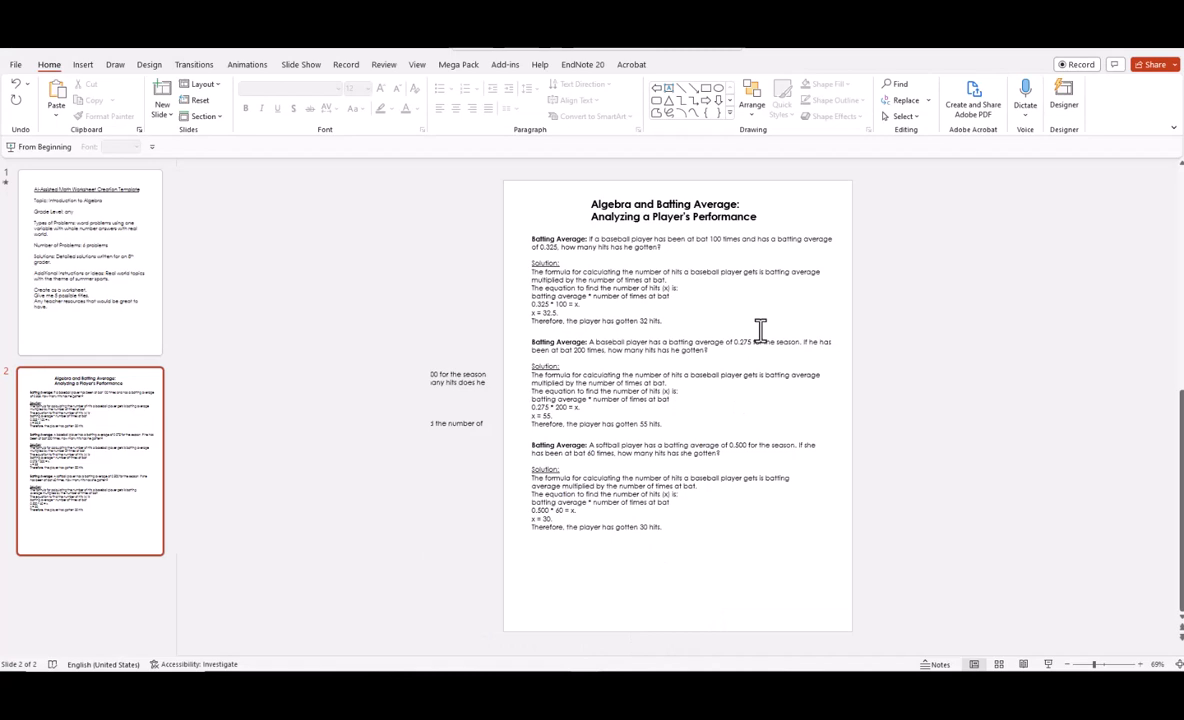
right_click(918, 220)
click(986, 266)
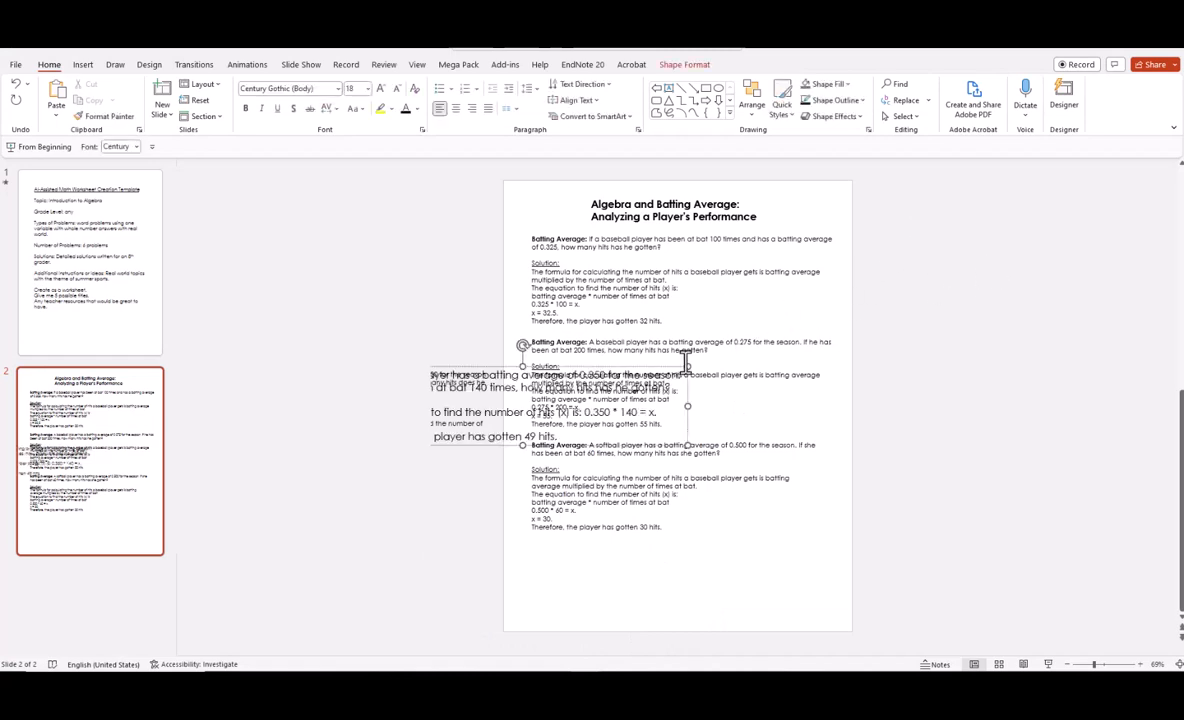
Place the pasted 0.350 problem below the softball problem and set its text size to 12.
drag(676, 367, 1107, 279)
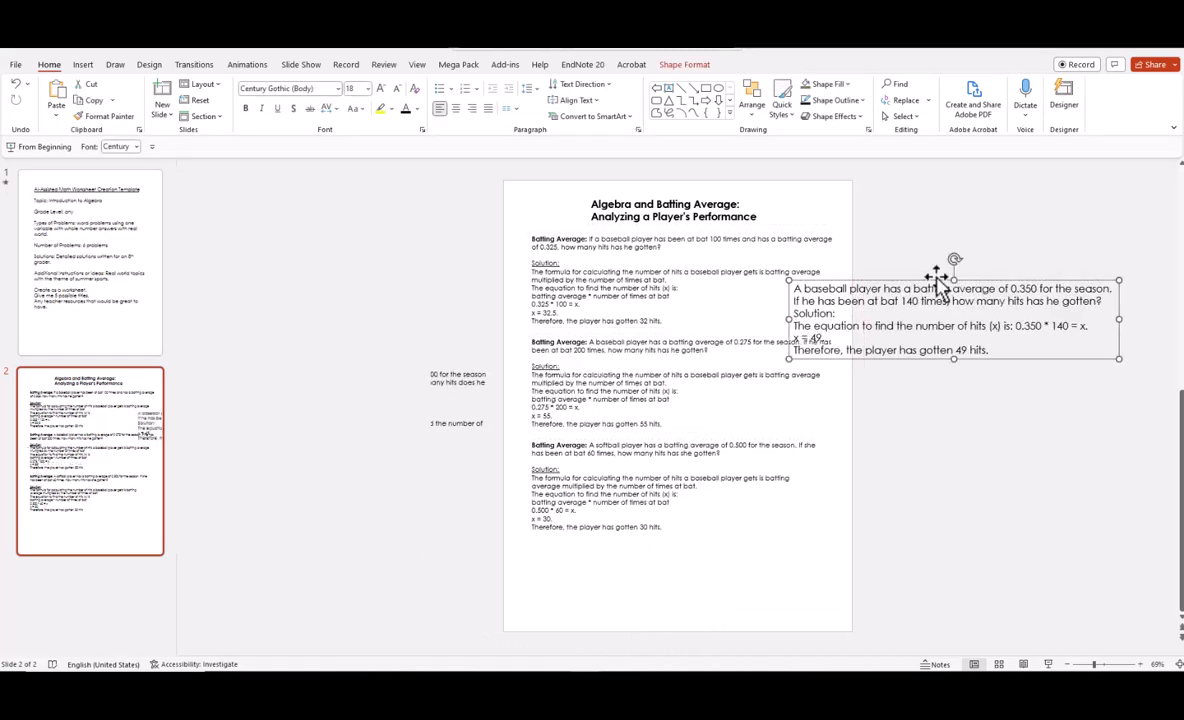
drag(938, 281, 1003, 222)
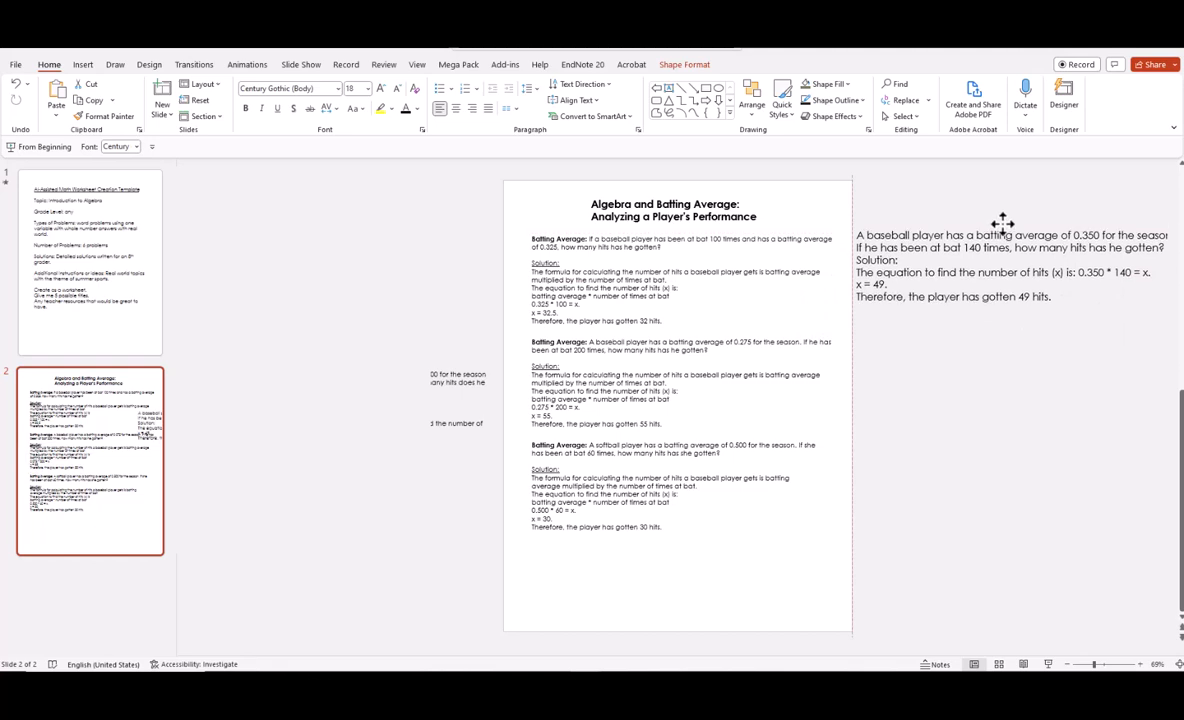
drag(1003, 222, 674, 540)
drag(719, 613, 490, 525)
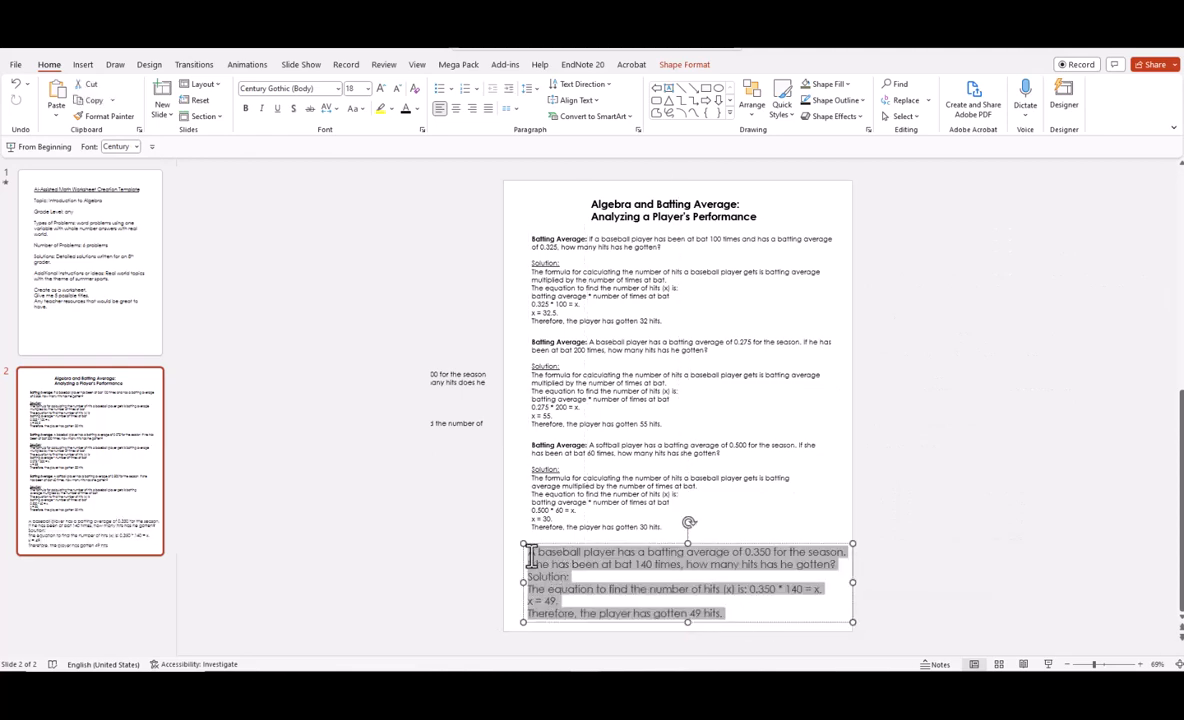
click(367, 88)
click(336, 150)
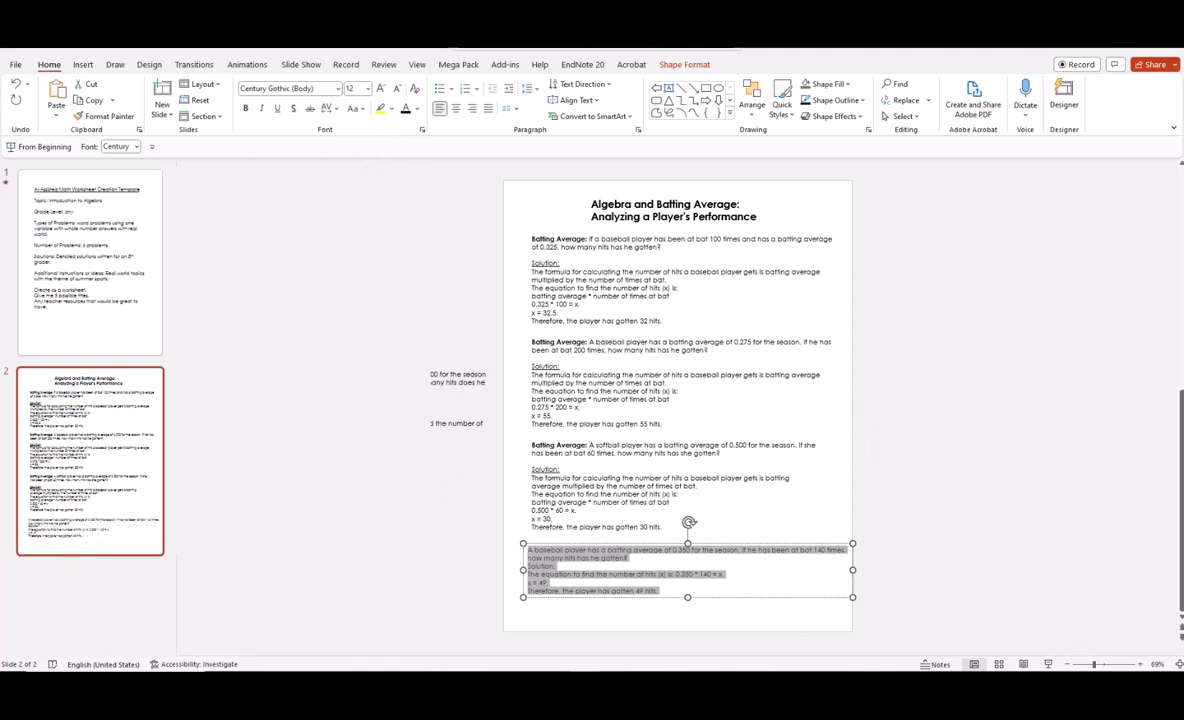
Copy the bold "Batting Average:" label from the softball problem to the start of the 0.350 problem, using the destination theme.
scroll(875, 420, up, 7)
click(813, 462)
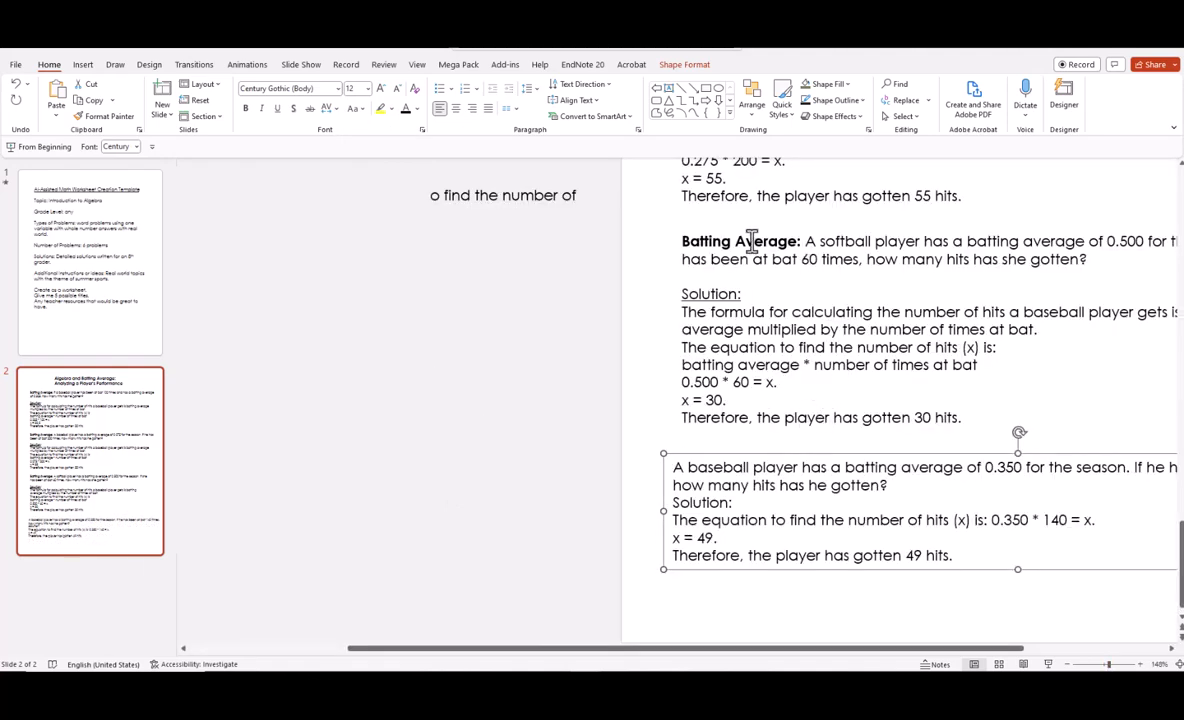
drag(801, 241, 683, 241)
right_click(703, 242)
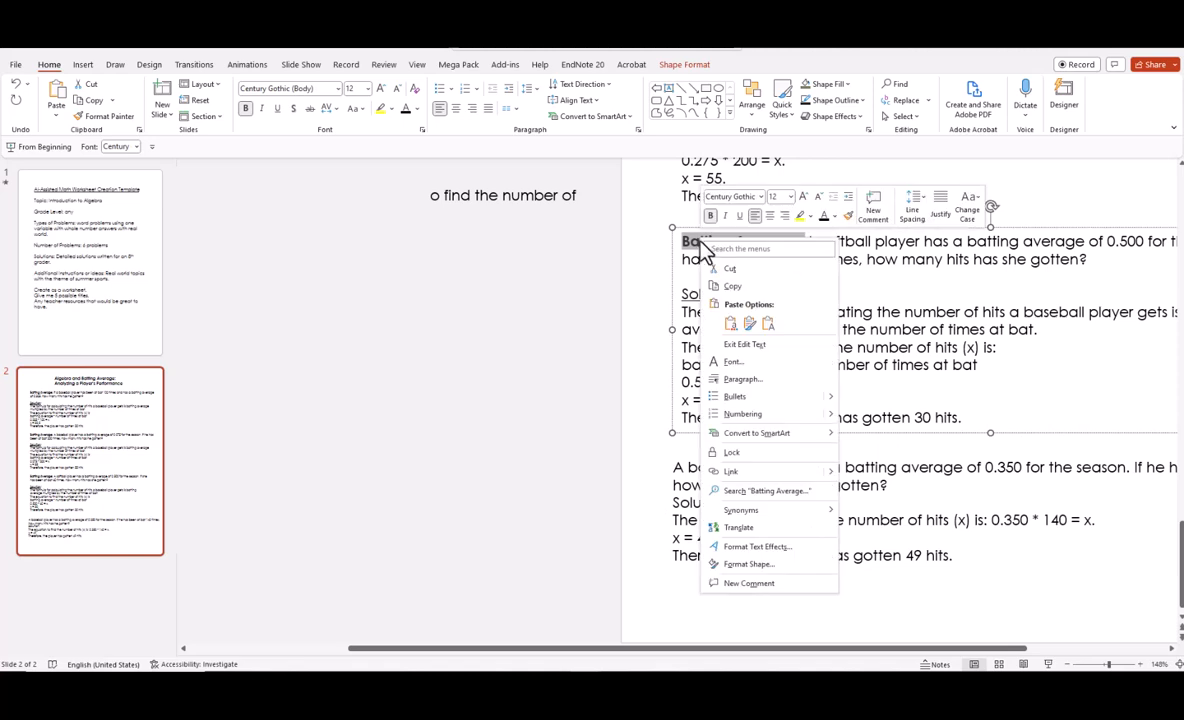
click(729, 287)
click(677, 465)
right_click(675, 466)
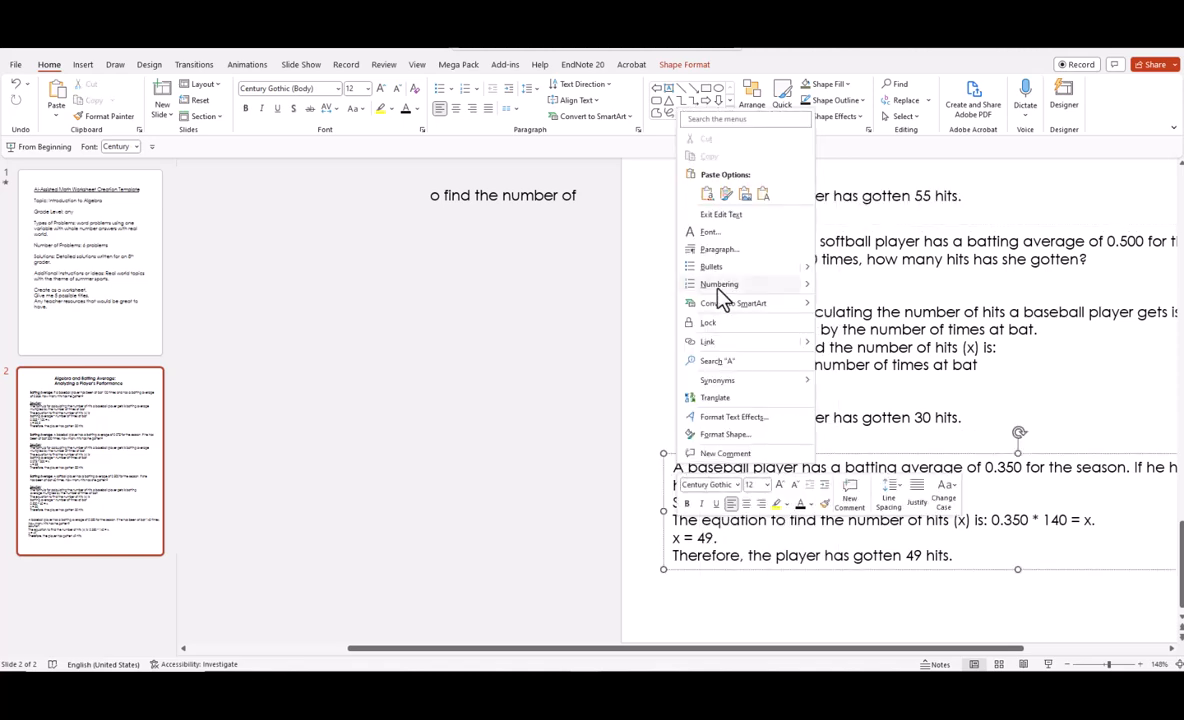
click(708, 194)
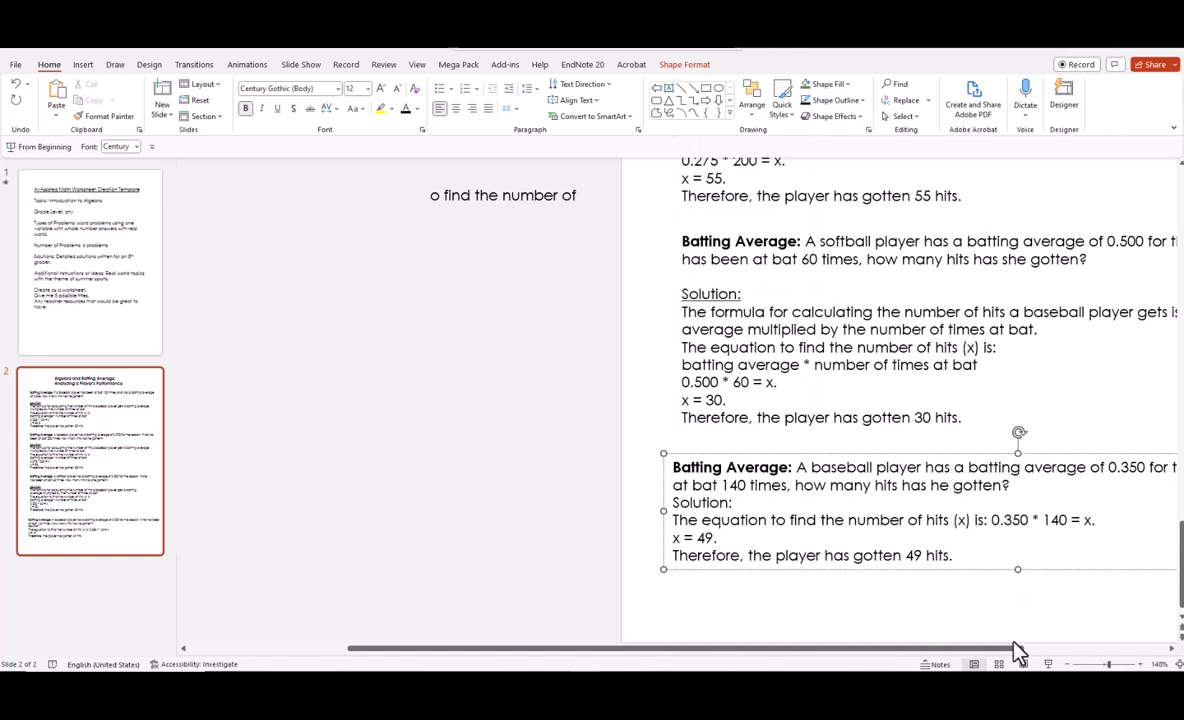
Insert a blank line above "Solution:" in the 0.350 problem and underline that heading.
drag(1036, 655, 1142, 651)
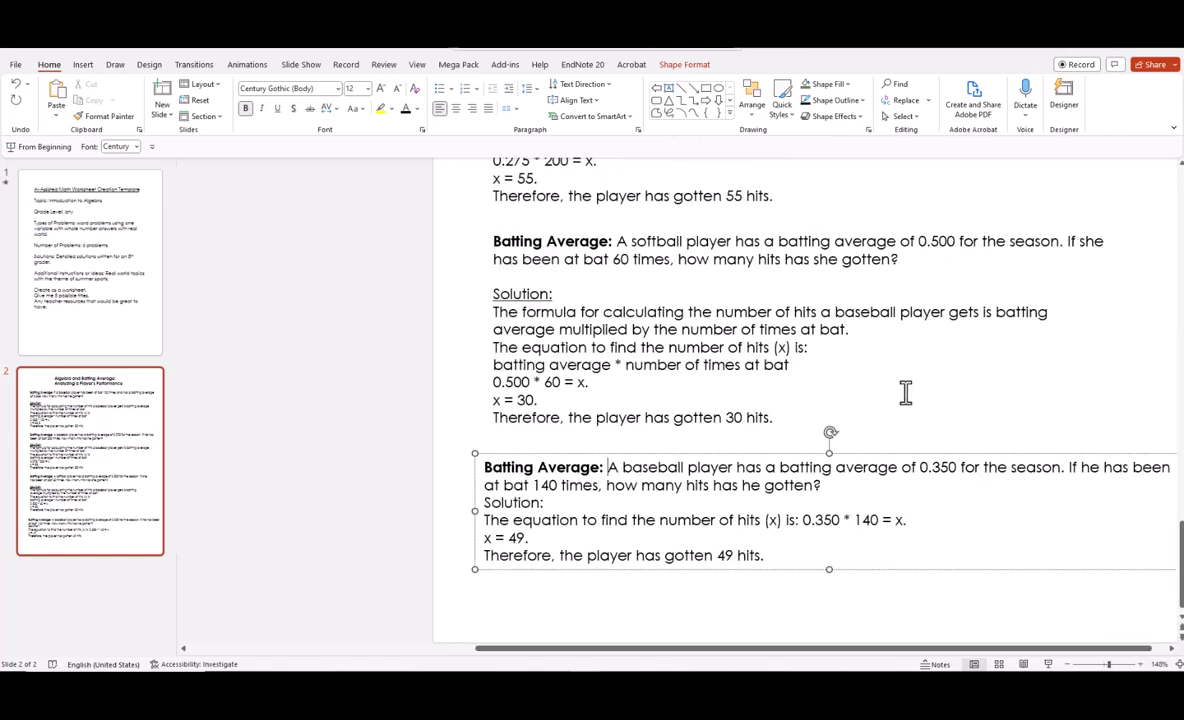
key(Return)
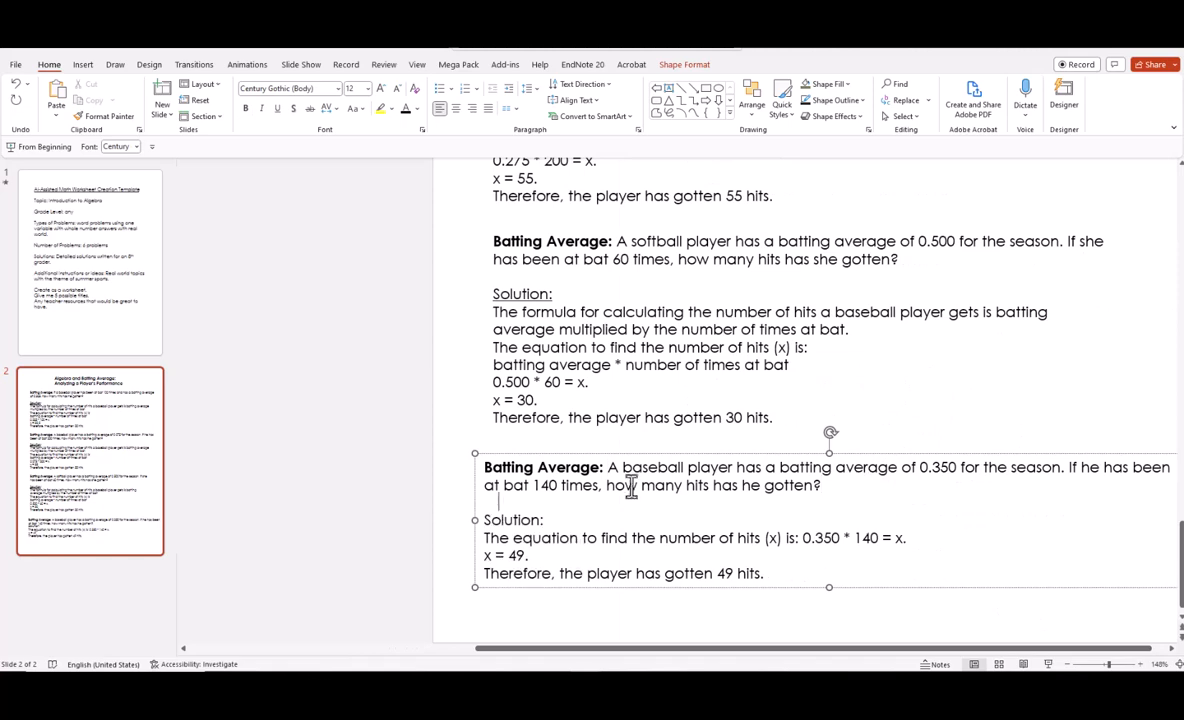
drag(548, 519, 478, 519)
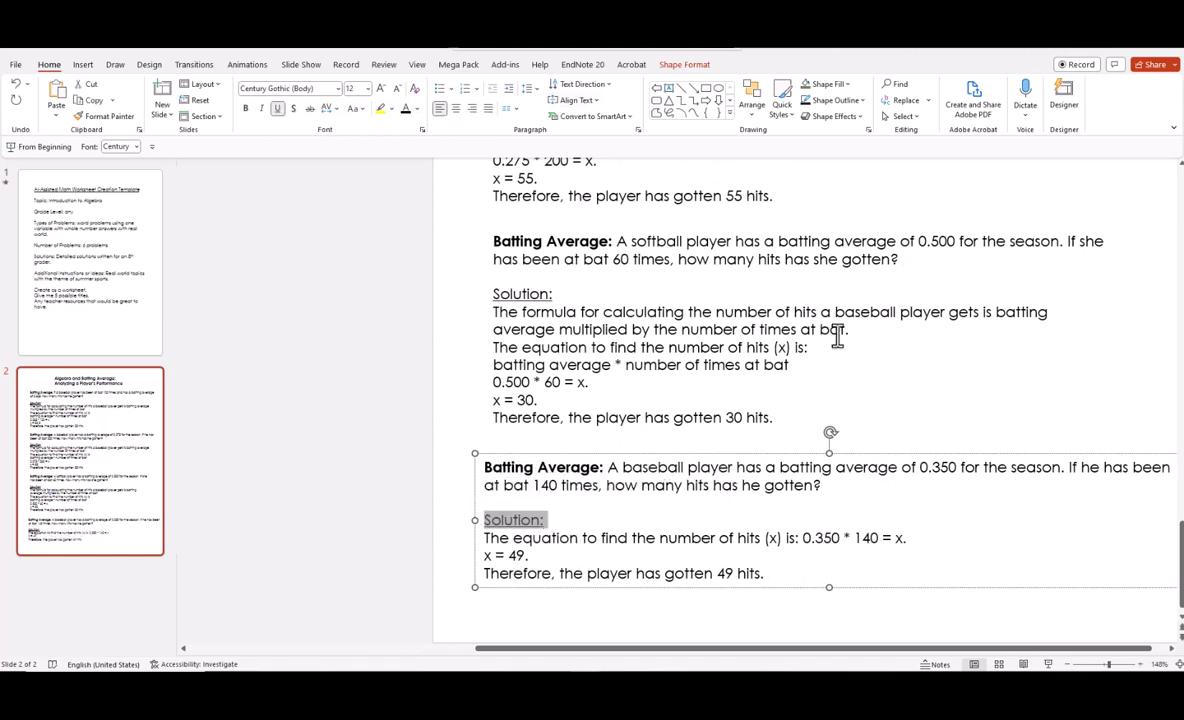
Copy the sentence explaining the hits formula from the softball solution to directly below the 0.350 problem's "Solution:" heading, without a blank line after it.
drag(853, 333, 494, 312)
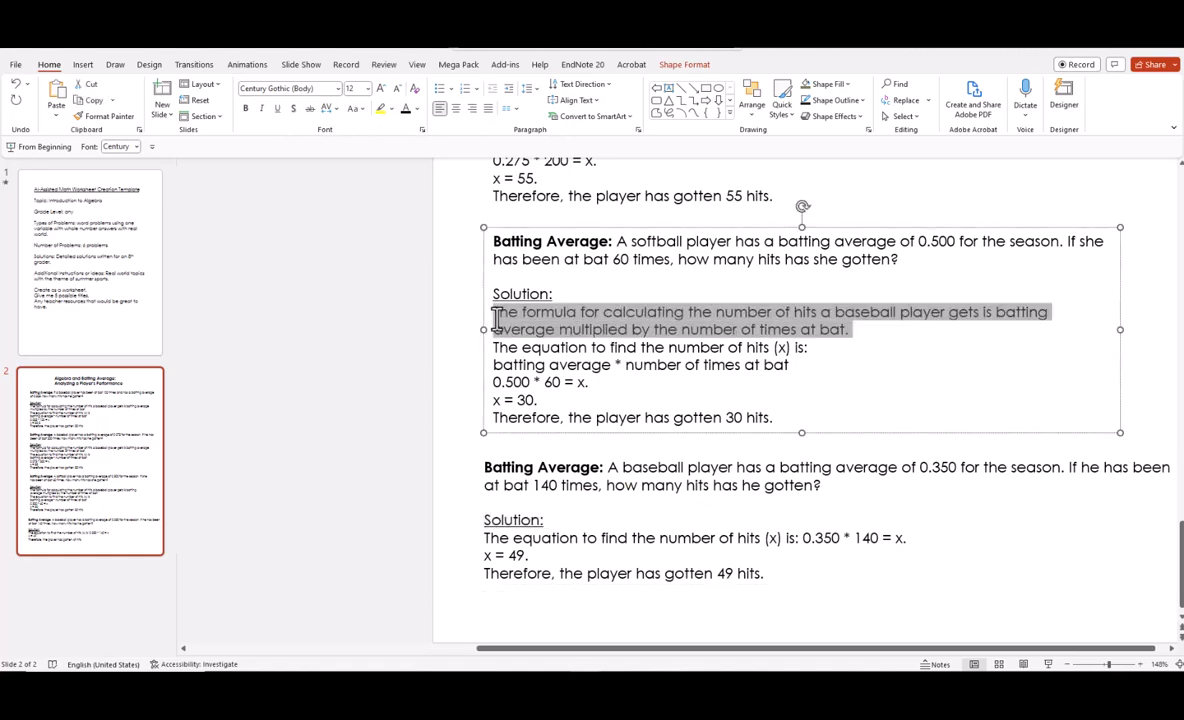
right_click(512, 320)
click(542, 361)
click(551, 519)
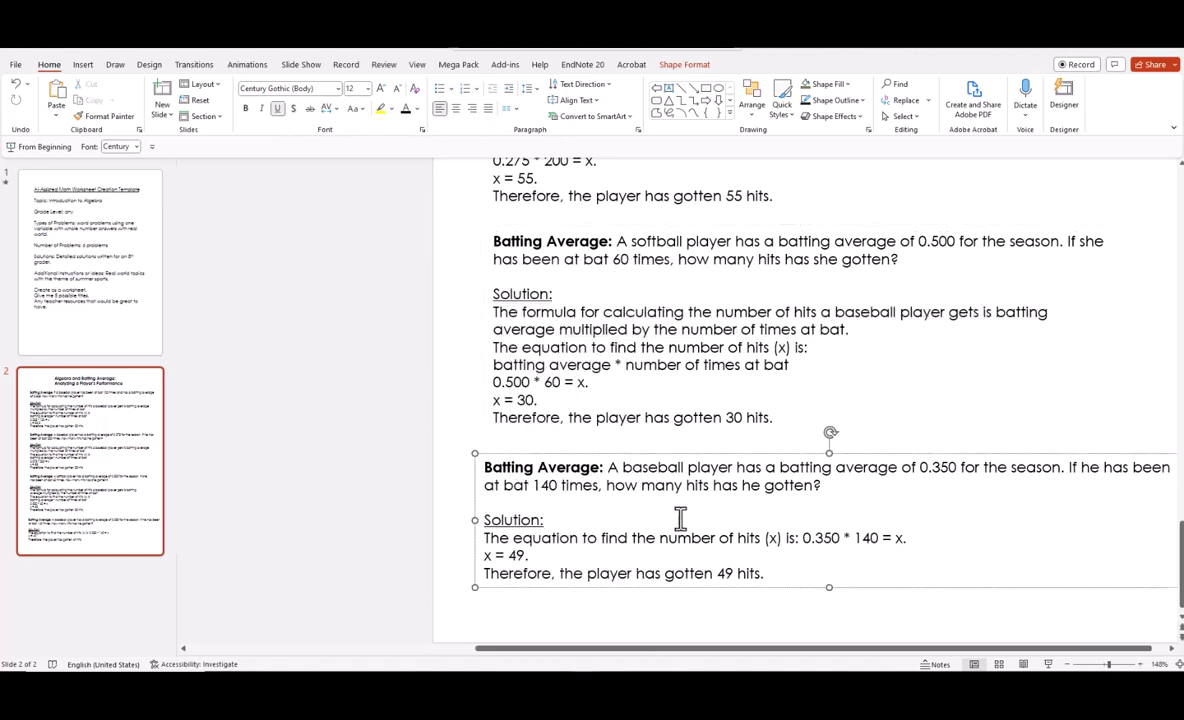
key(Return)
right_click(515, 538)
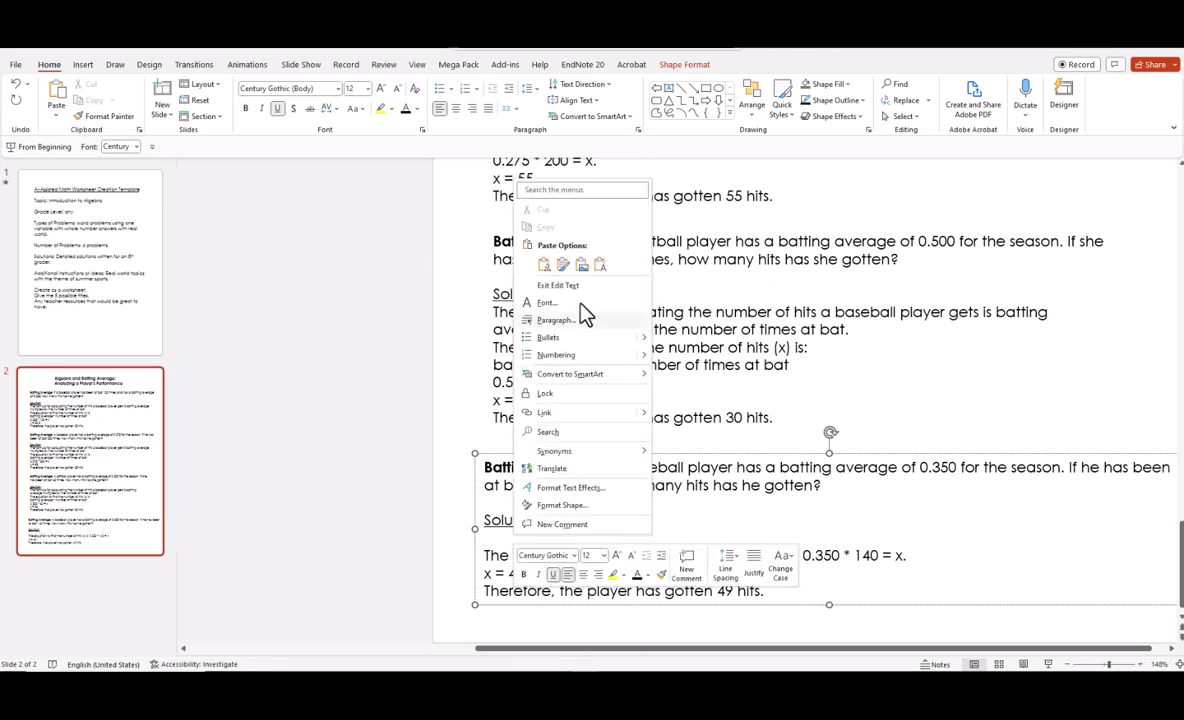
click(544, 264)
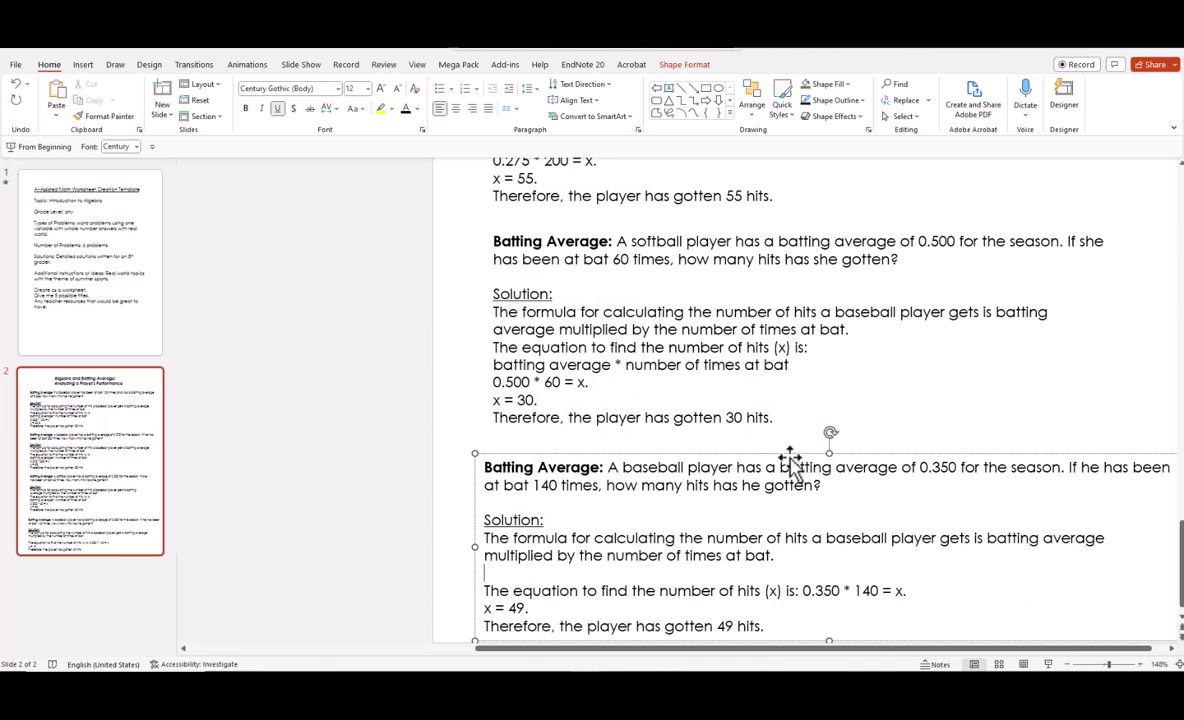
key(BackSpace)
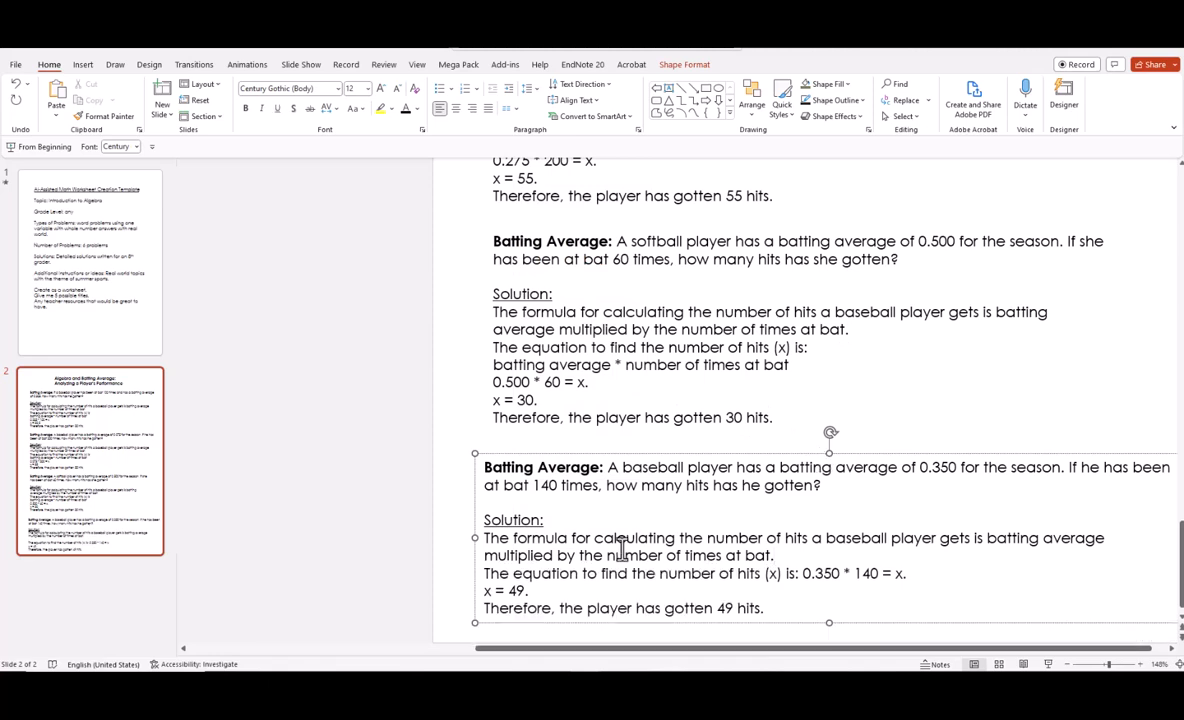
Put "0.350 * 140 = x." on its own line and insert the softball solution's "batting average * number of times at bat" line above it.
click(804, 573)
key(Return)
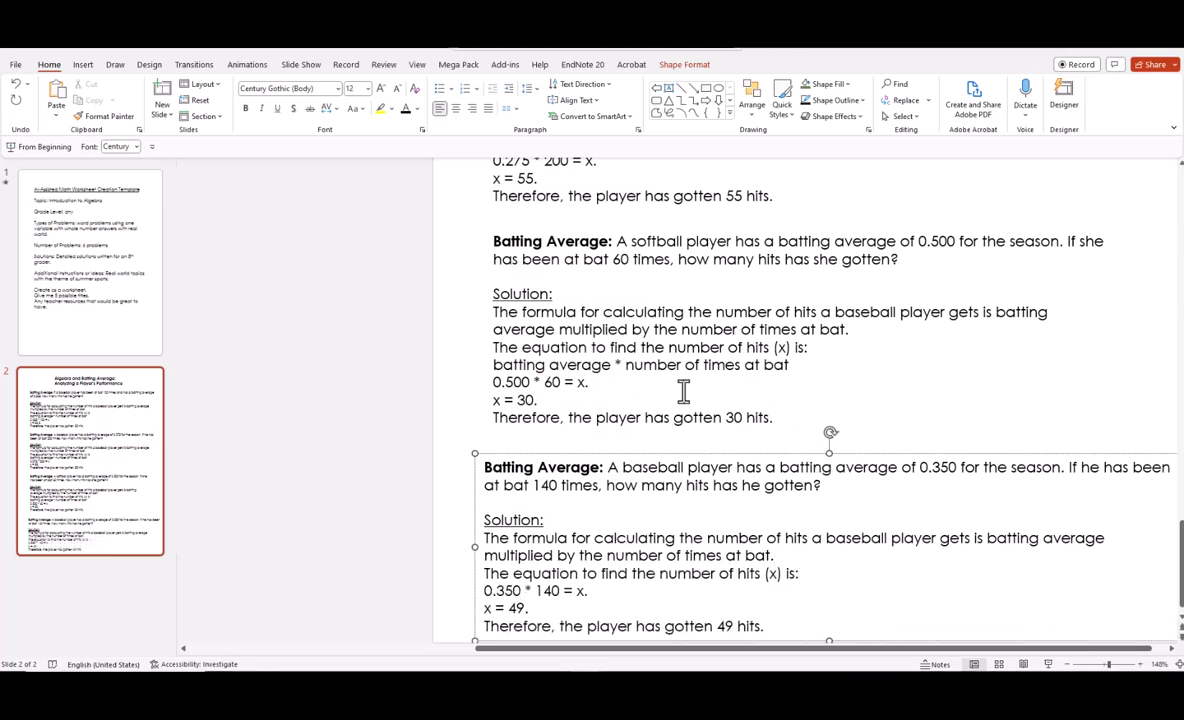
drag(776, 365, 505, 370)
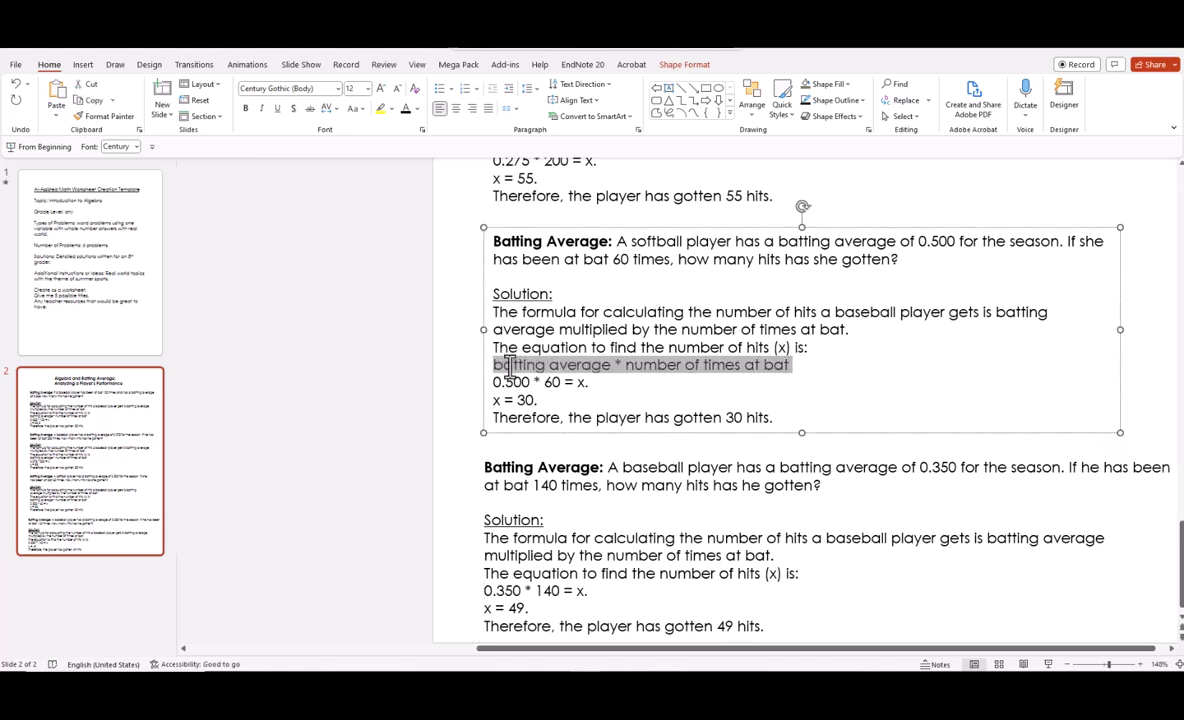
right_click(520, 368)
click(551, 365)
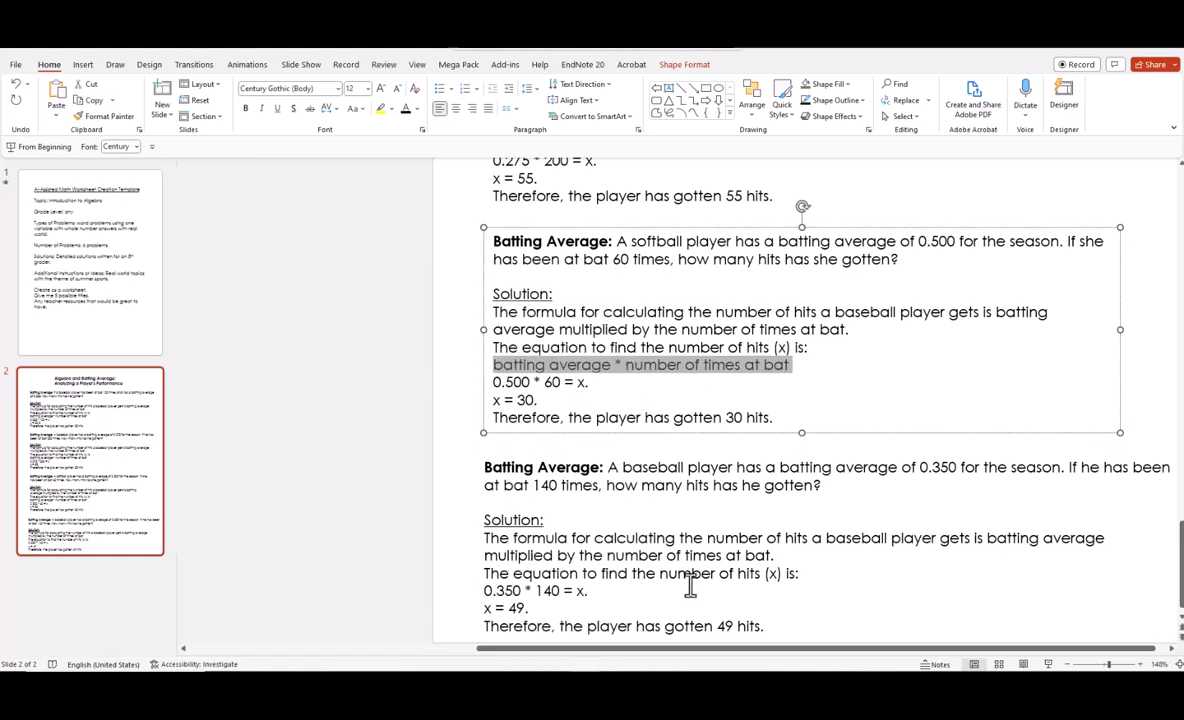
click(798, 573)
key(Return)
click(497, 592)
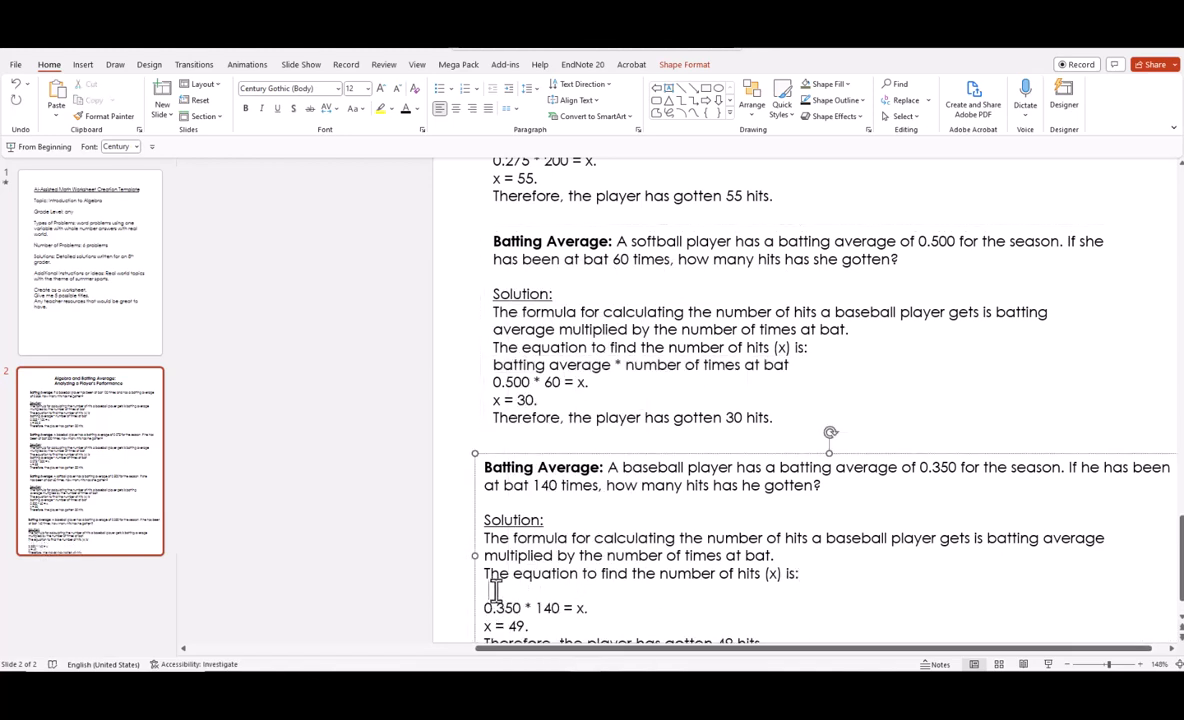
right_click(494, 590)
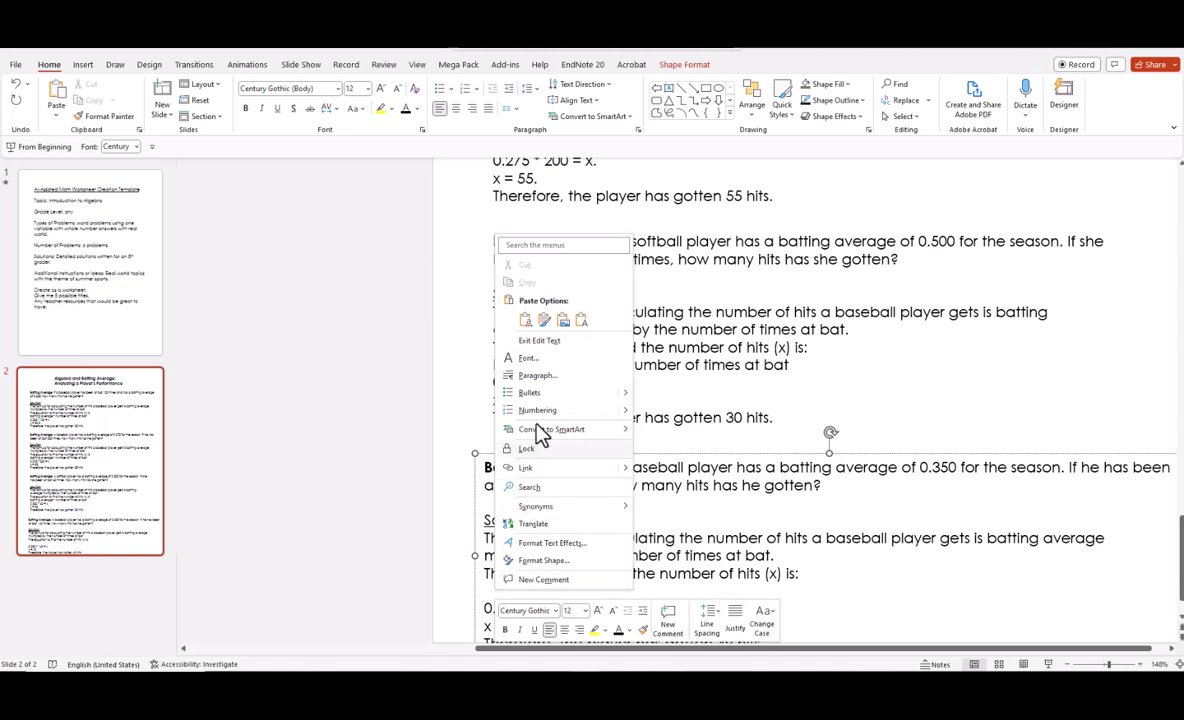
click(525, 320)
key(BackSpace)
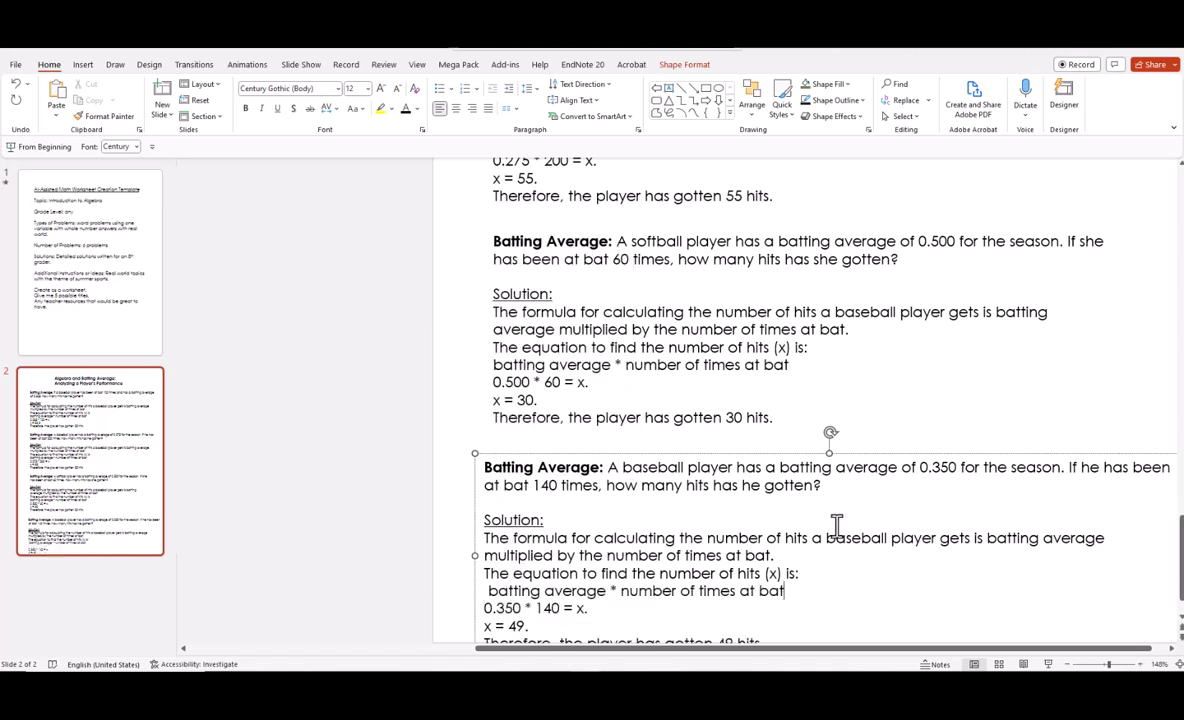
Move the worksheet title and the four problem text boxes up so they all fit on the page with roughly even gaps.
click(1084, 664)
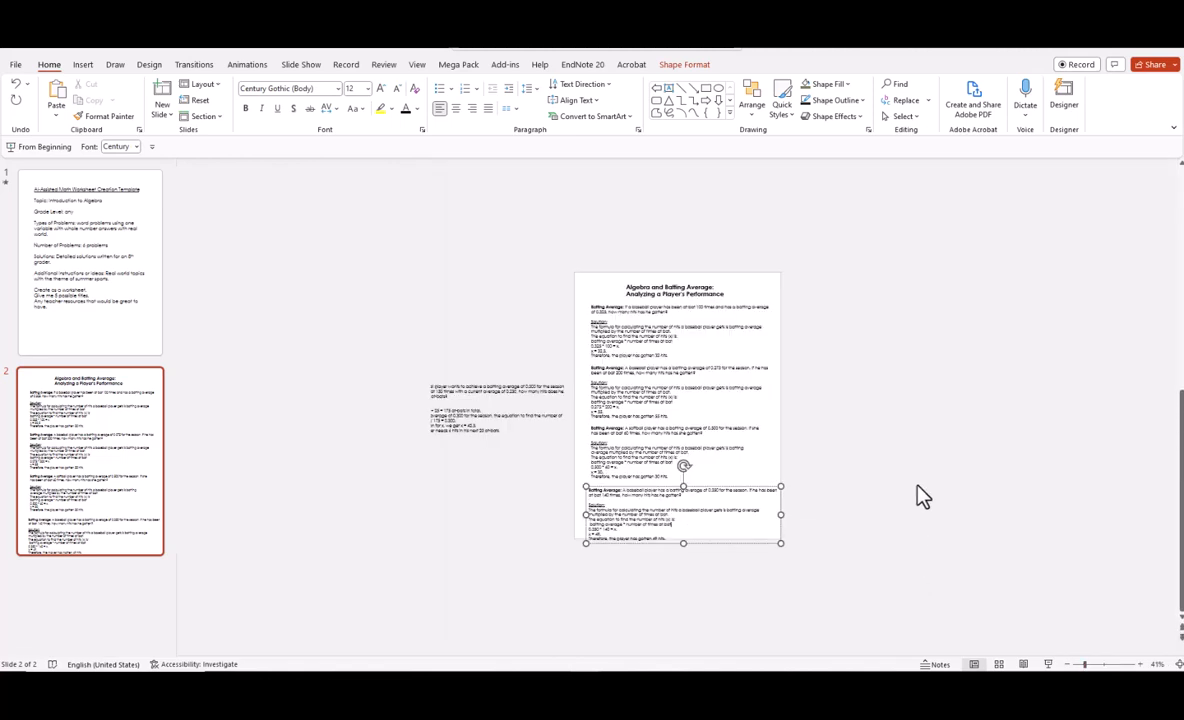
drag(743, 490, 743, 486)
click(720, 291)
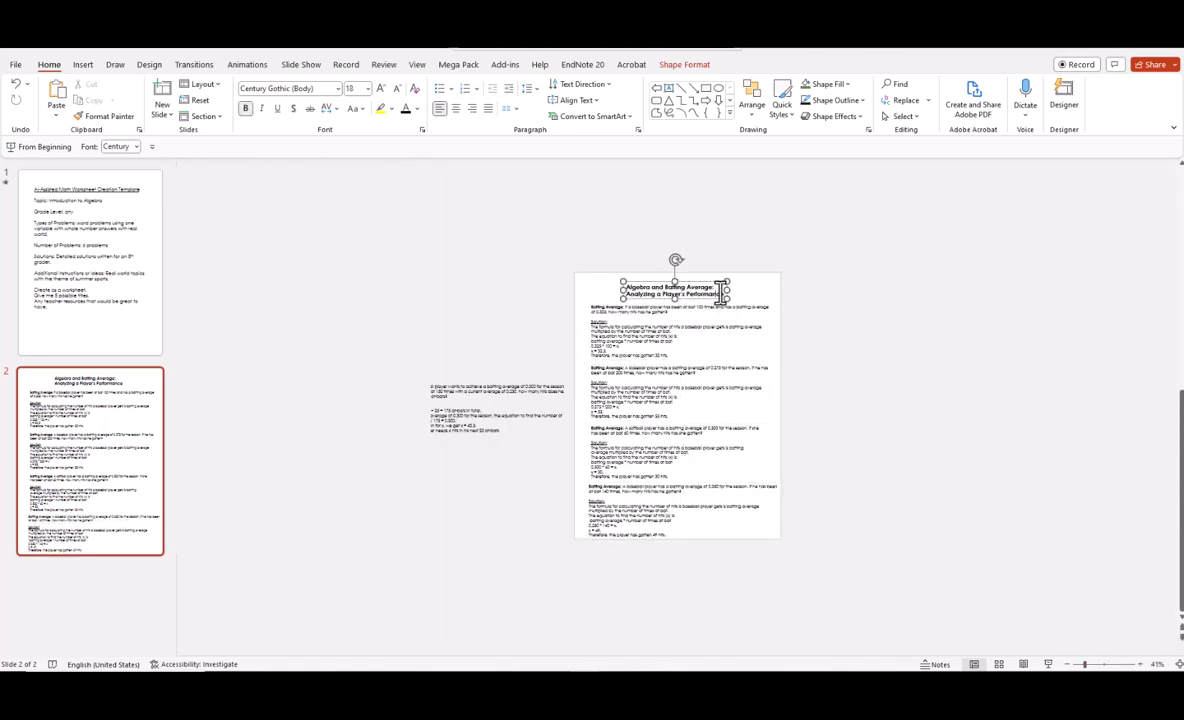
drag(715, 282, 724, 295)
click(723, 322)
drag(679, 427, 682, 417)
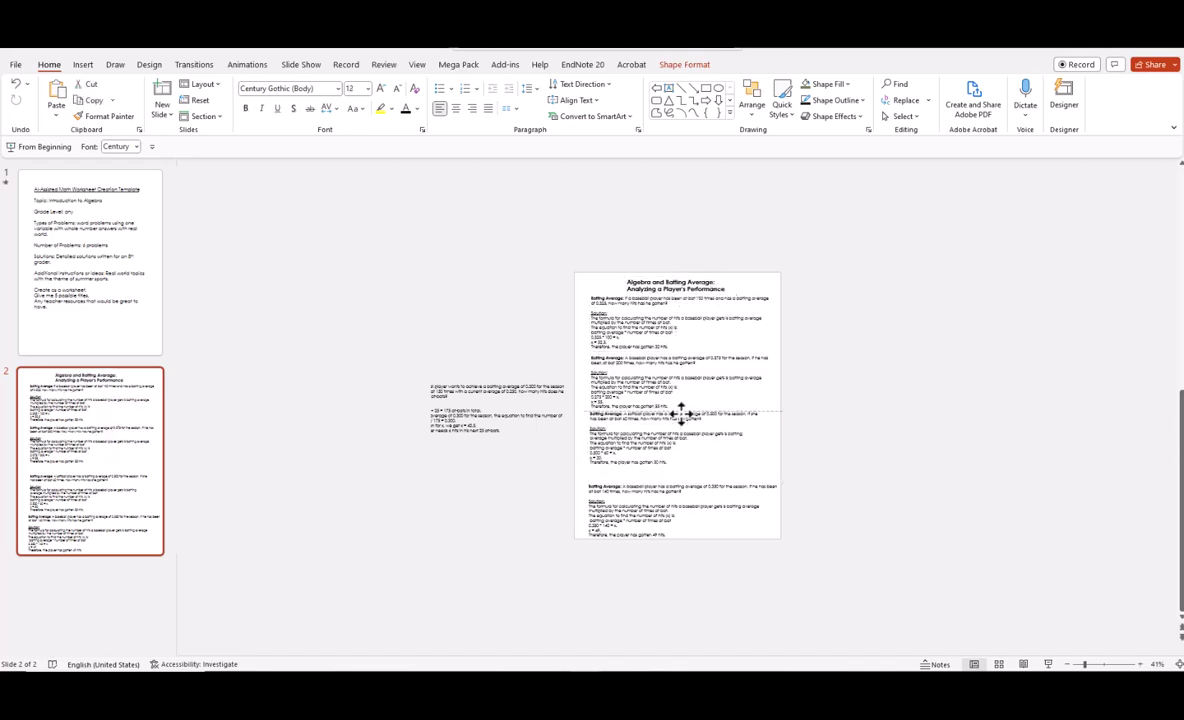
click(692, 490)
drag(690, 484, 690, 476)
click(836, 540)
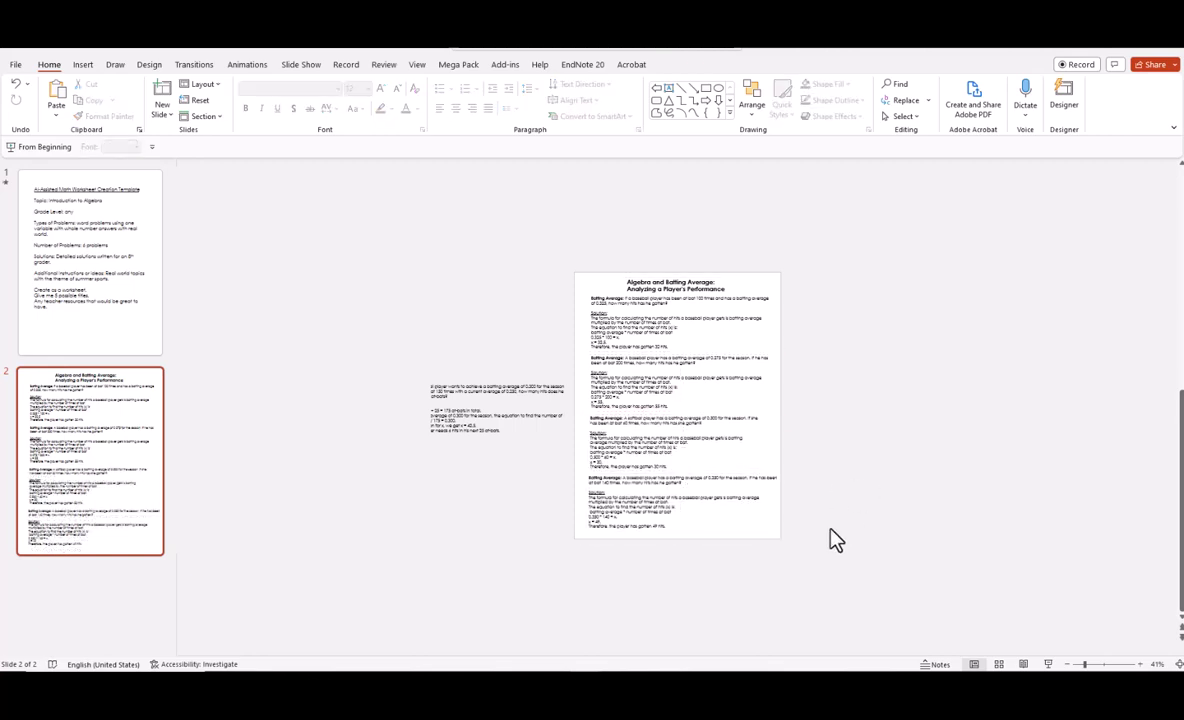
Left-align the four batting-average problem text boxes with one another.
drag(820, 545, 558, 287)
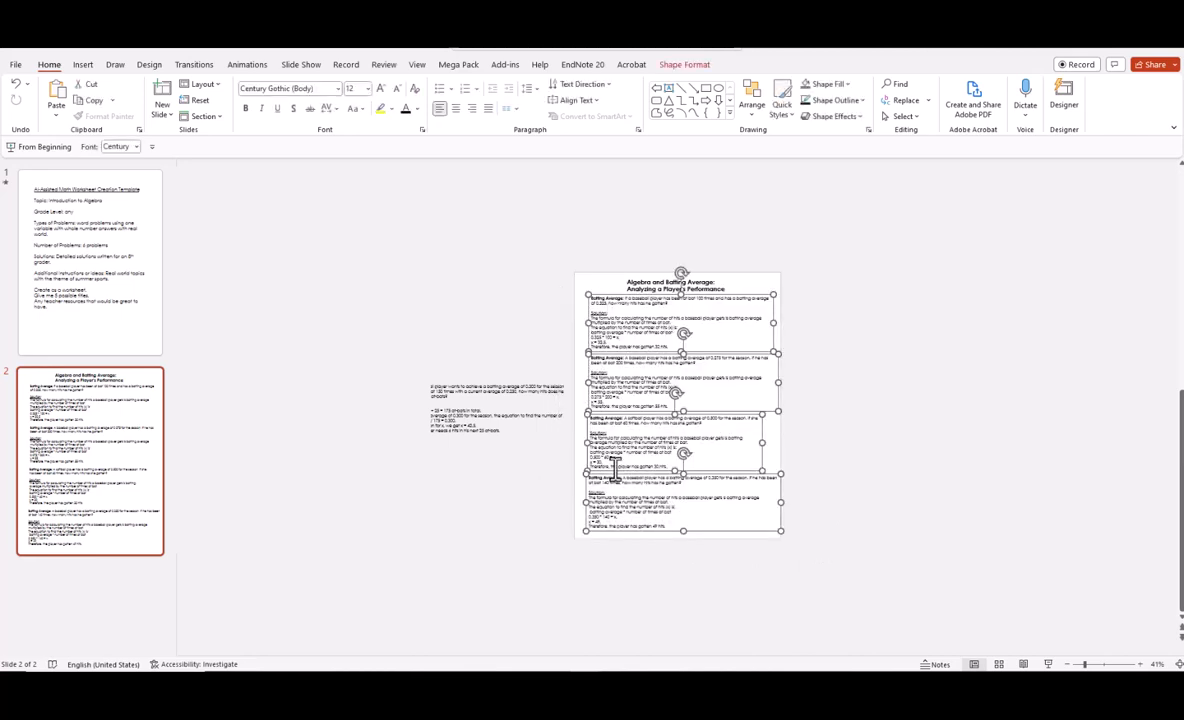
click(751, 108)
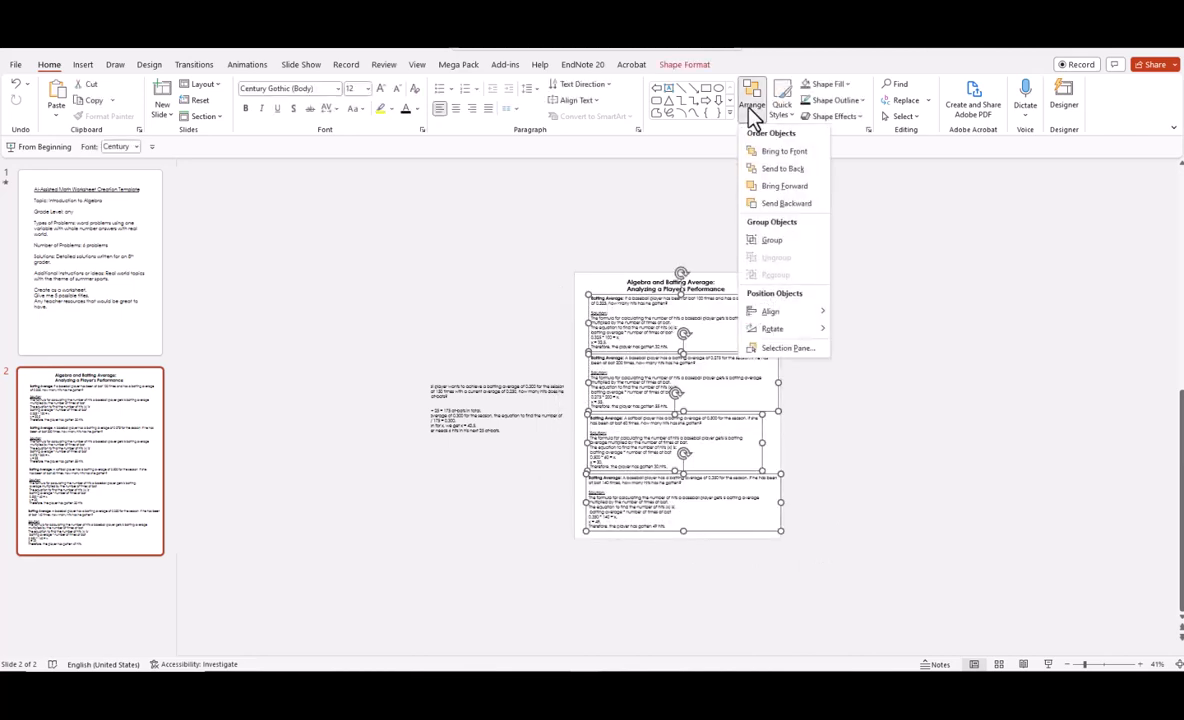
mouse_move(803, 320)
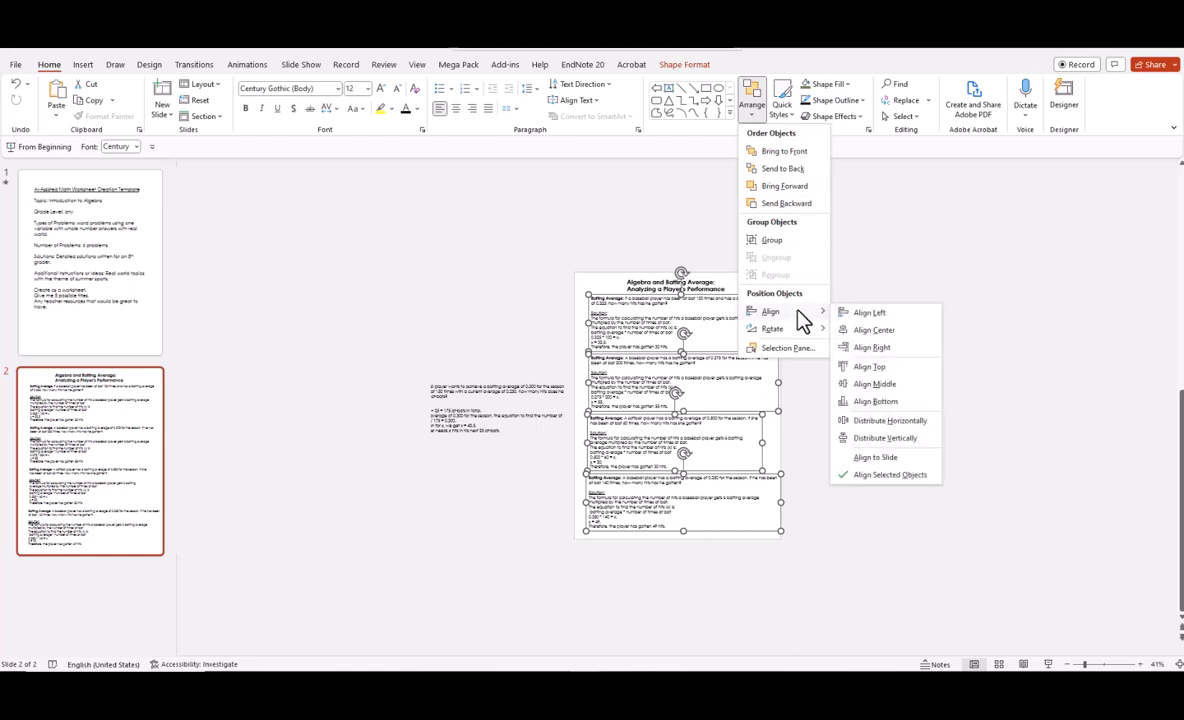
click(869, 313)
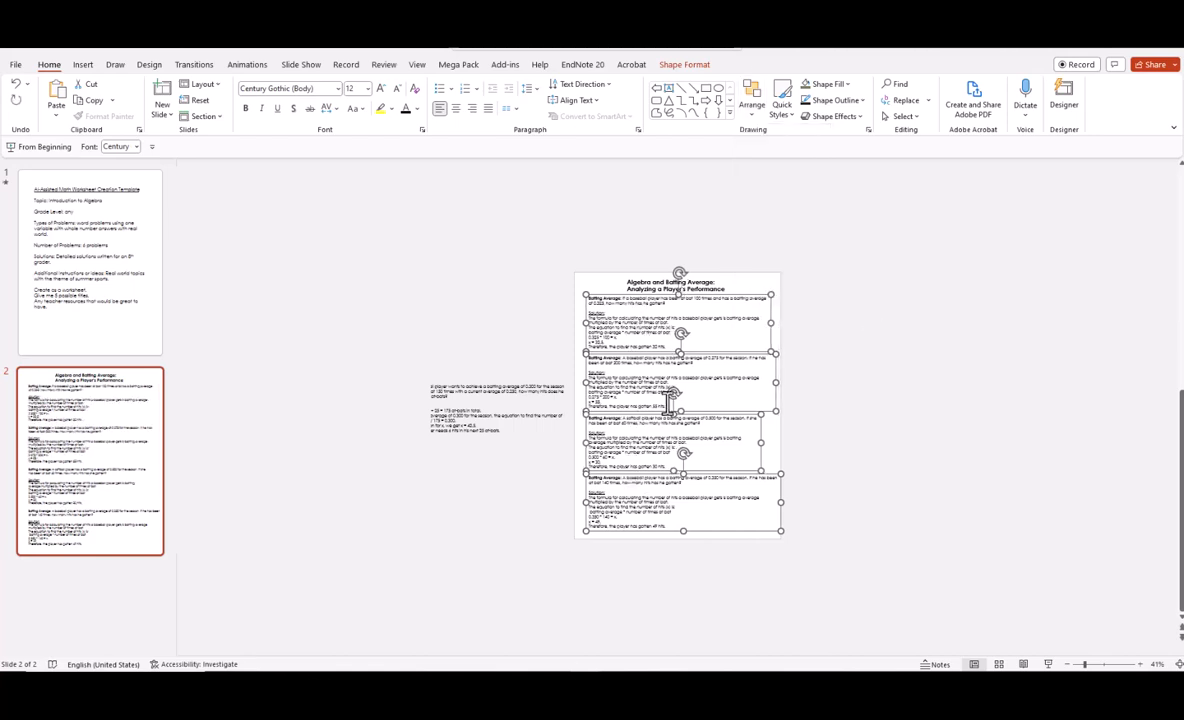
click(912, 447)
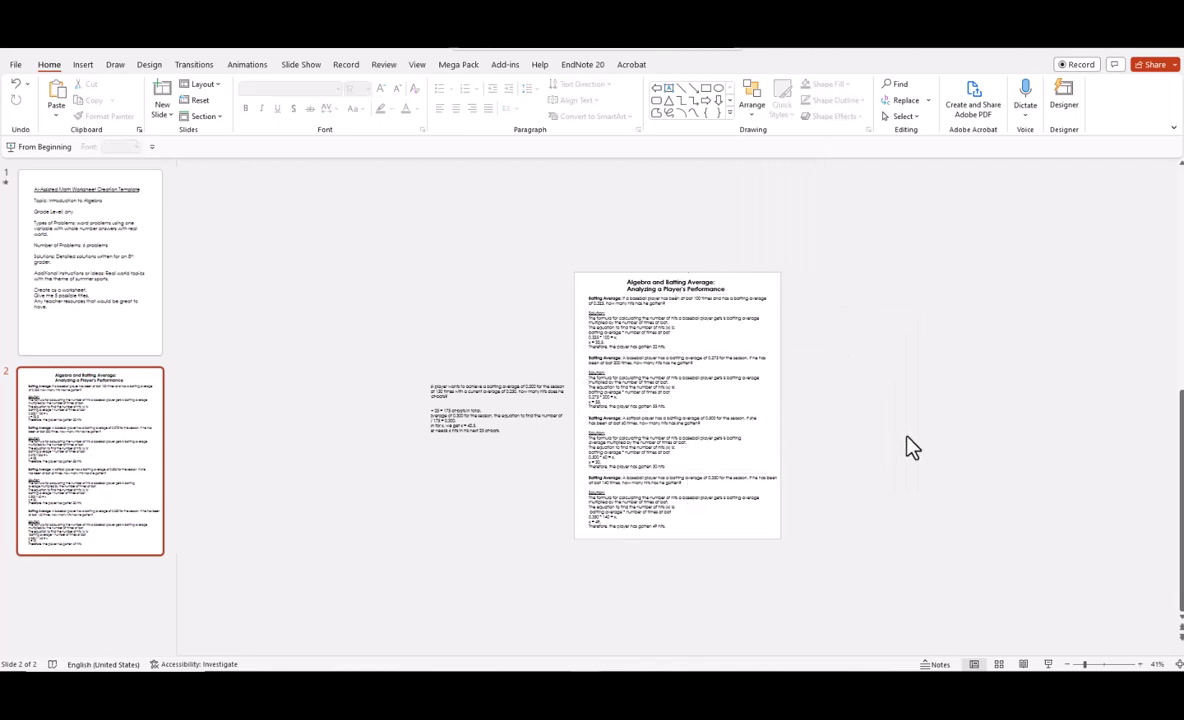
Widen the softball problem's text box to match the width of the first problem's box.
click(754, 432)
drag(762, 450, 771, 446)
click(848, 477)
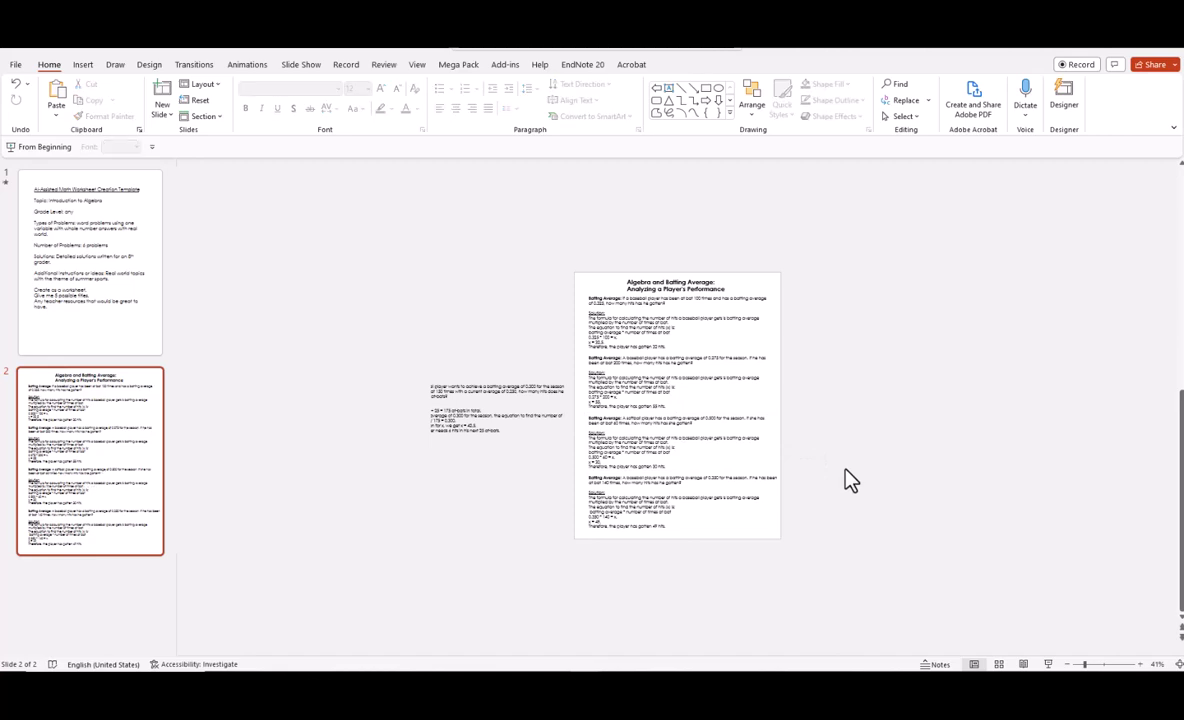
Select all four problem text boxes and open the alignment options for them.
drag(790, 560, 568, 288)
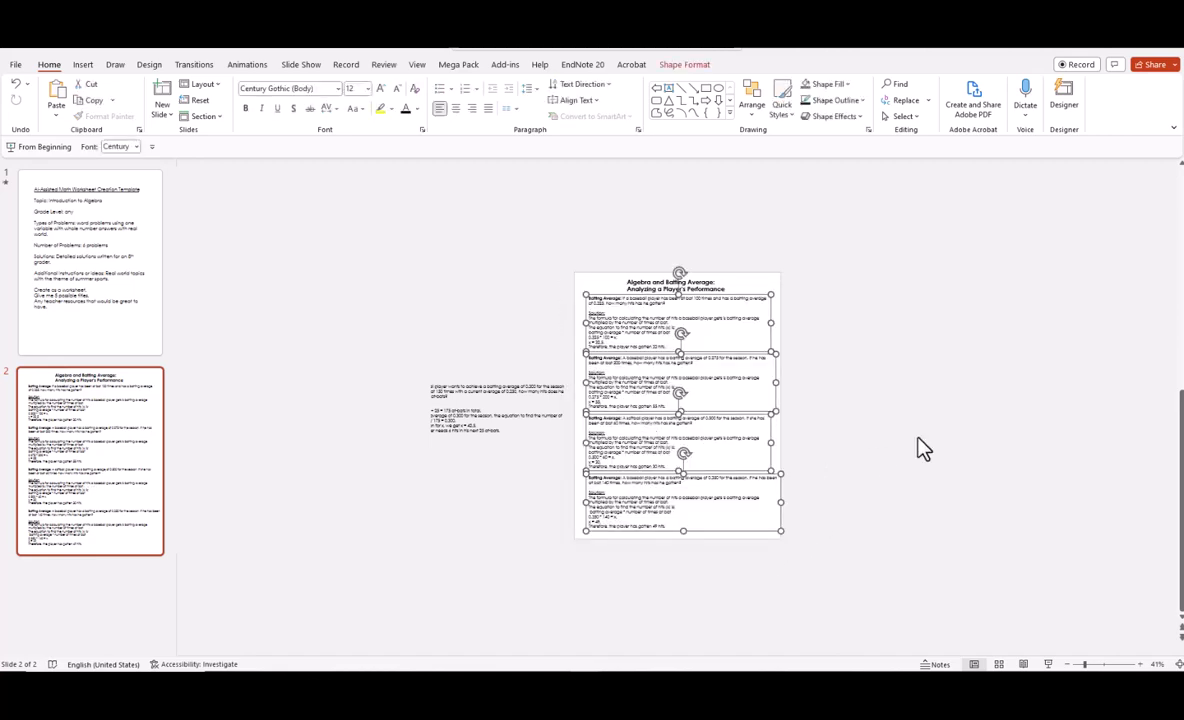
click(760, 115)
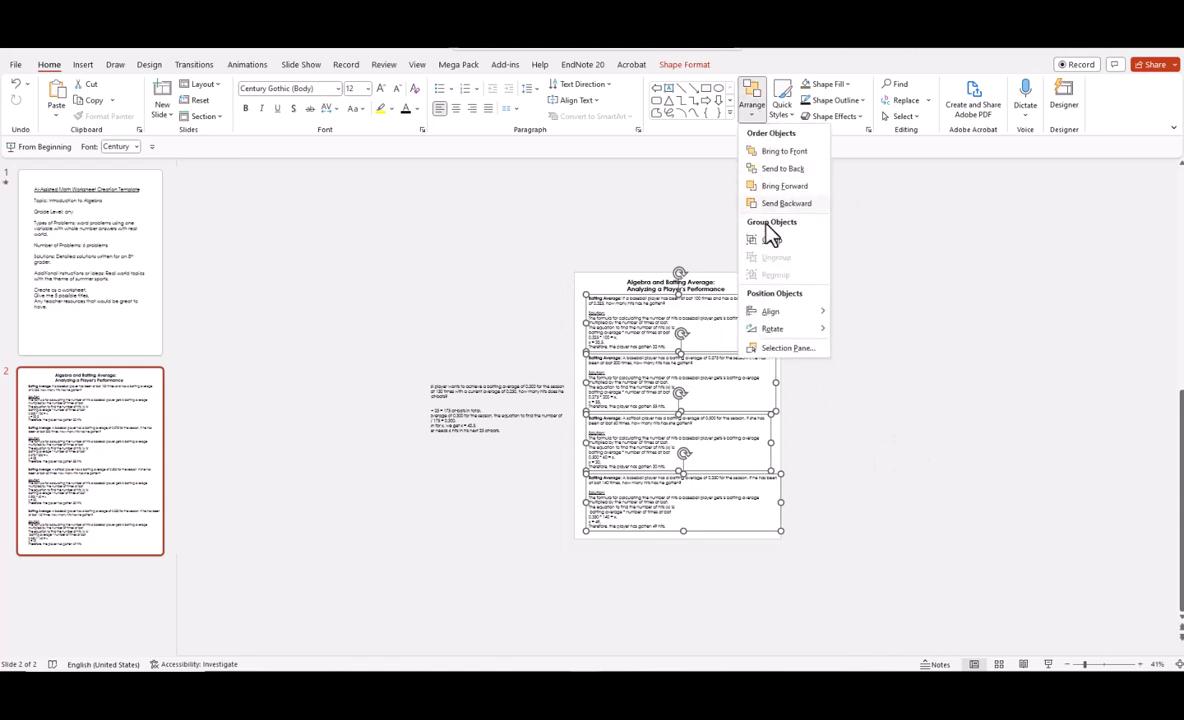
mouse_move(773, 316)
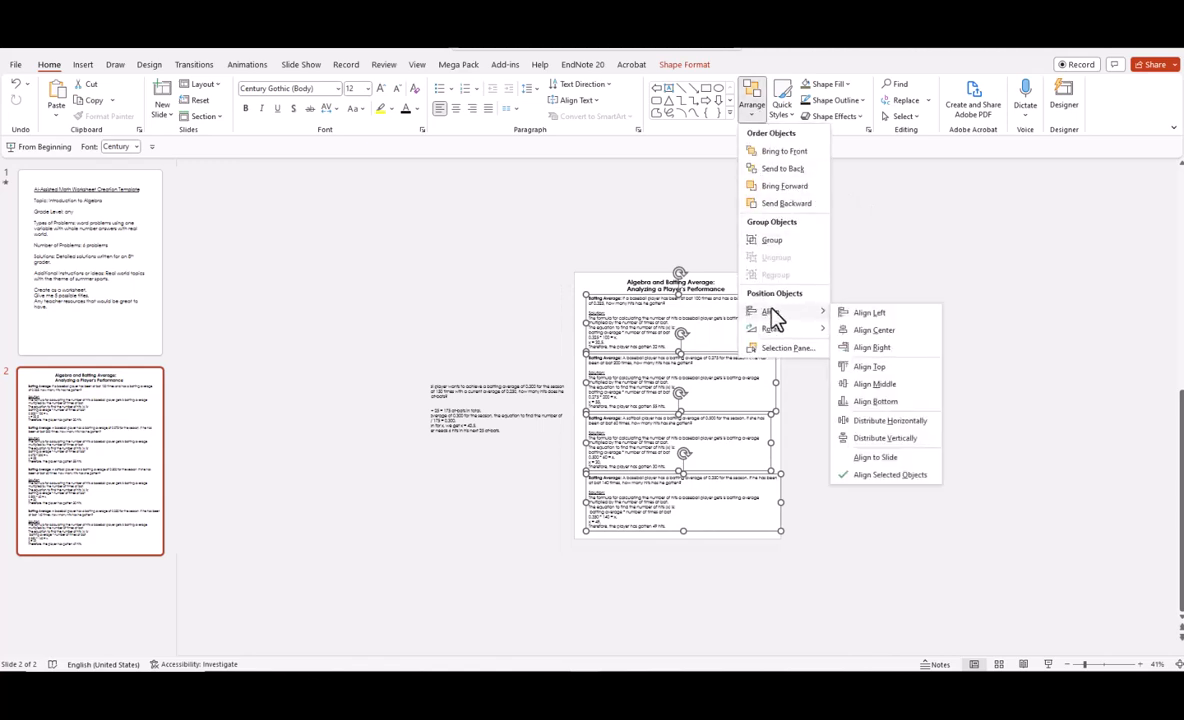
Distribute the four selected problem text boxes on slide 2 vertically.
click(876, 442)
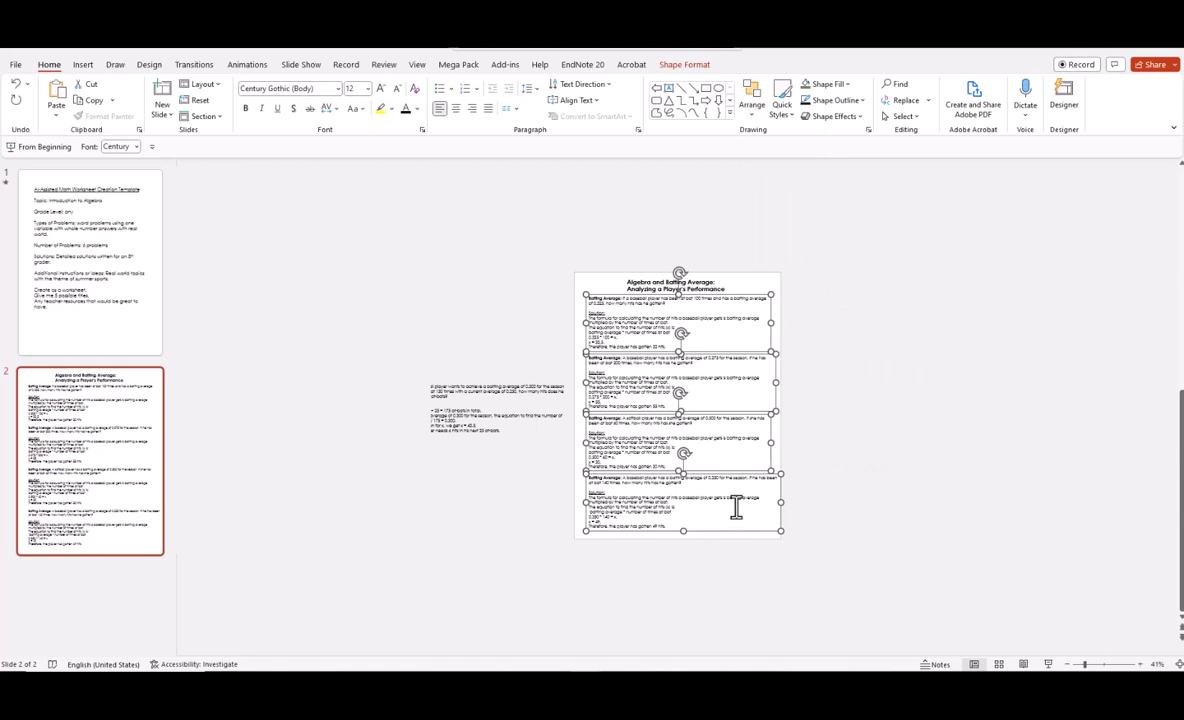
click(853, 394)
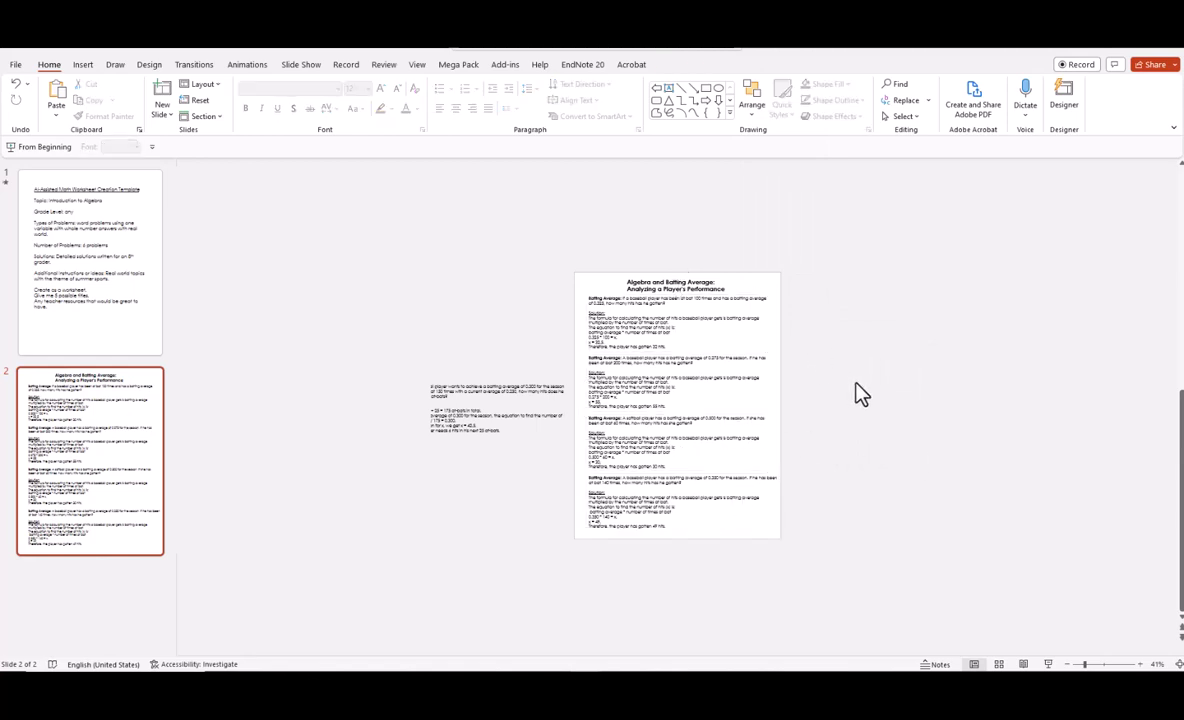
Move the second problem's text box down, select all four problem boxes, and distribute them vertically again.
click(715, 372)
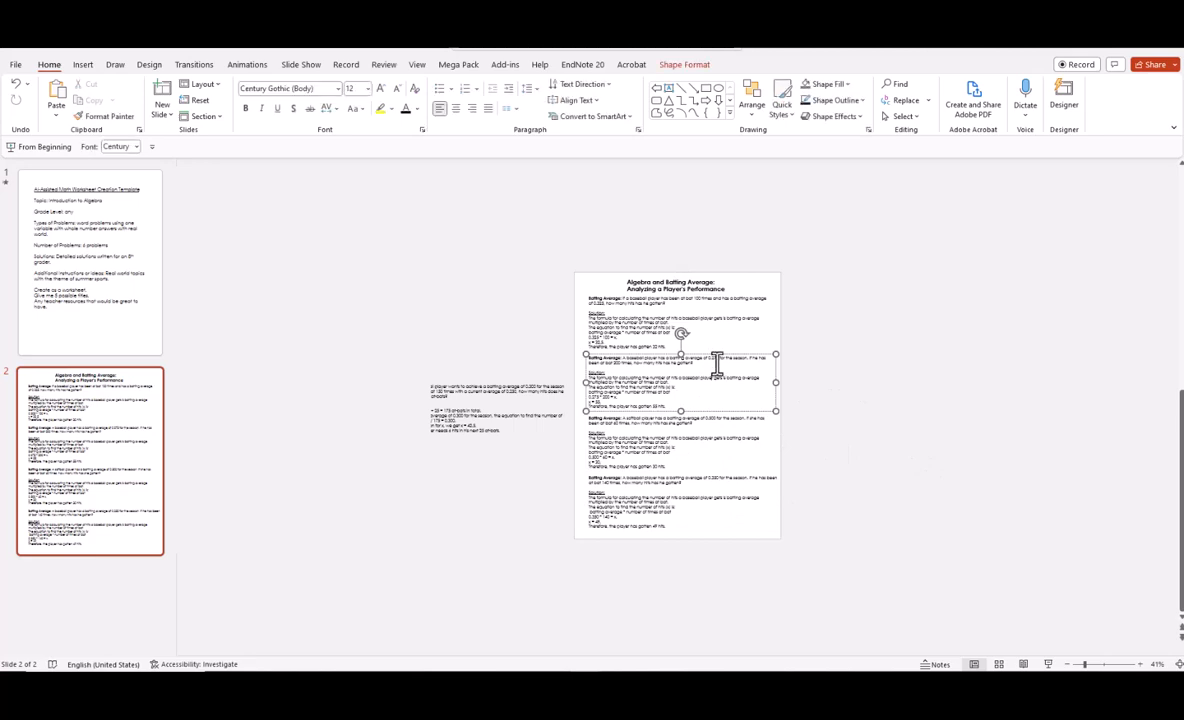
drag(718, 362, 716, 386)
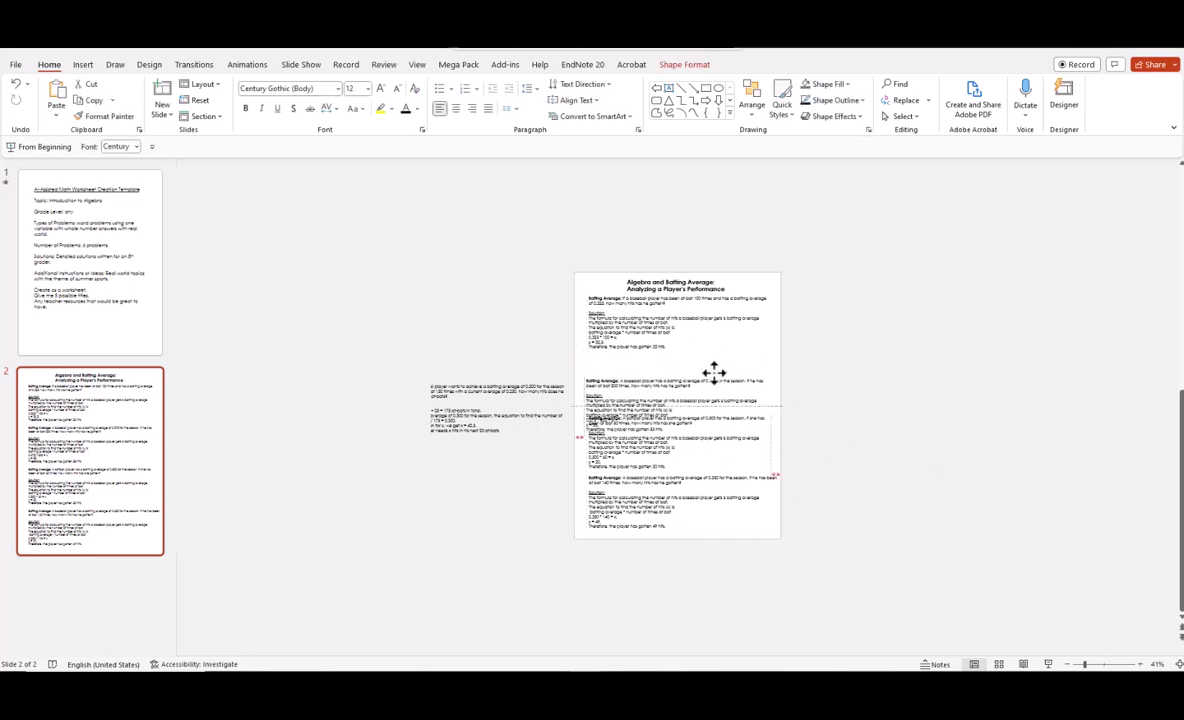
click(575, 322)
drag(572, 287, 883, 585)
click(760, 117)
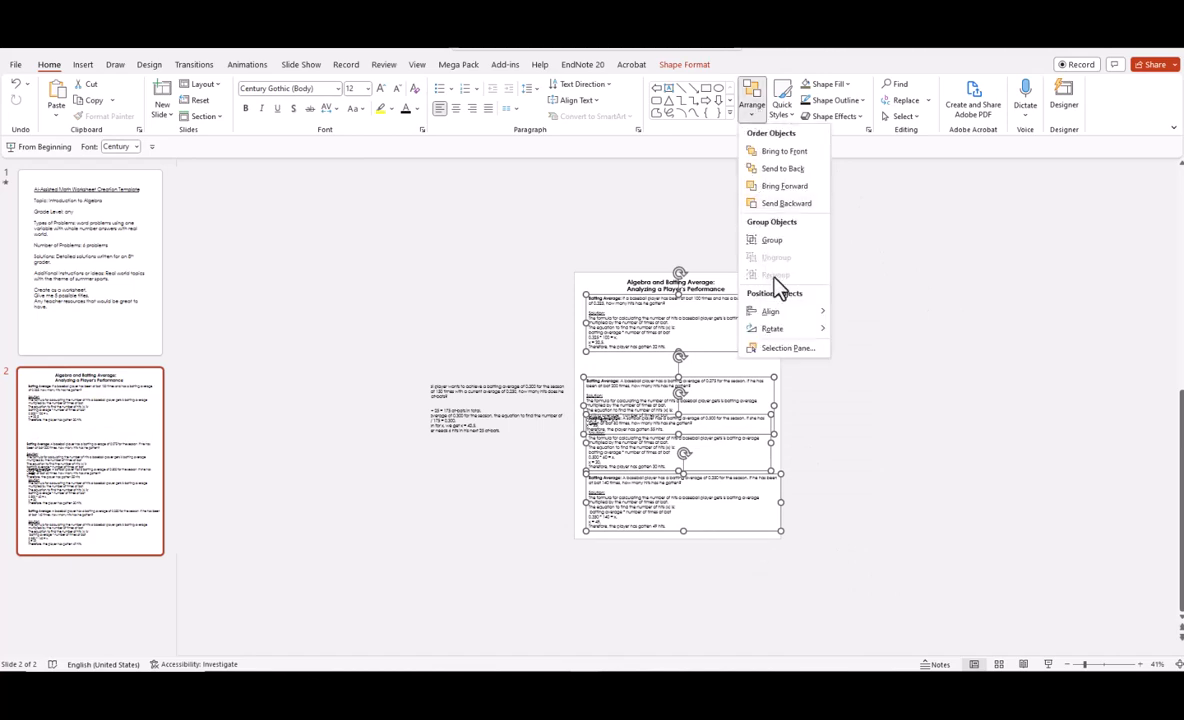
mouse_move(772, 316)
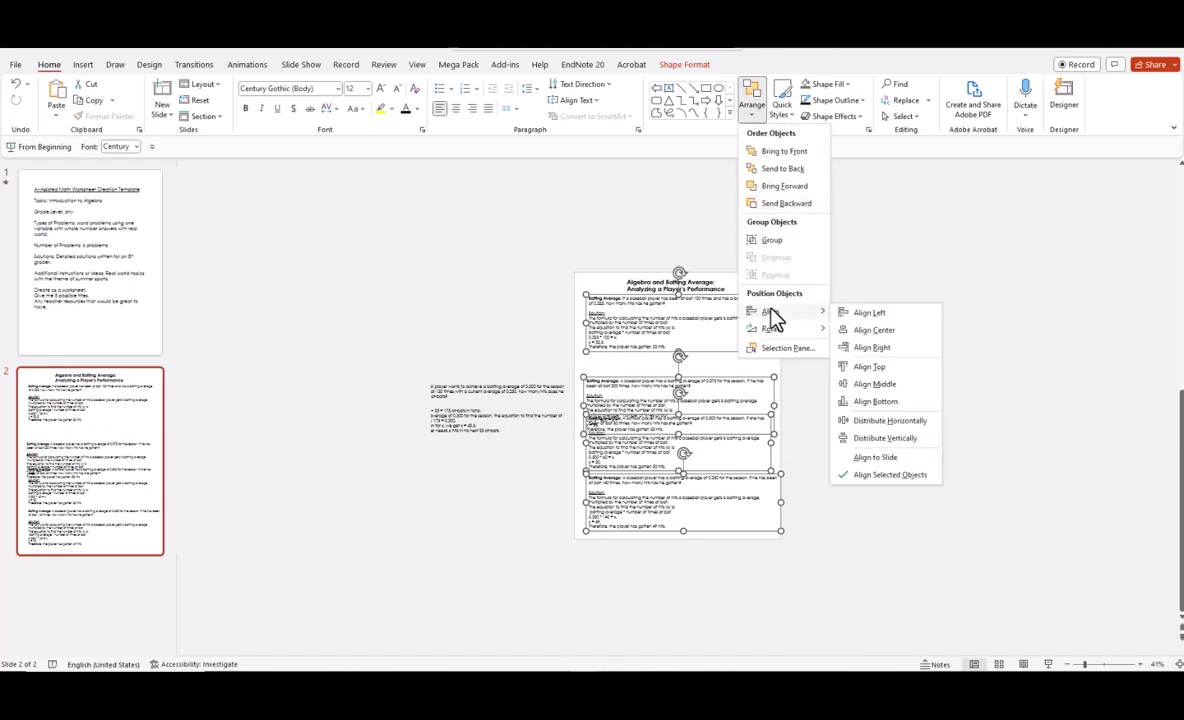
click(880, 440)
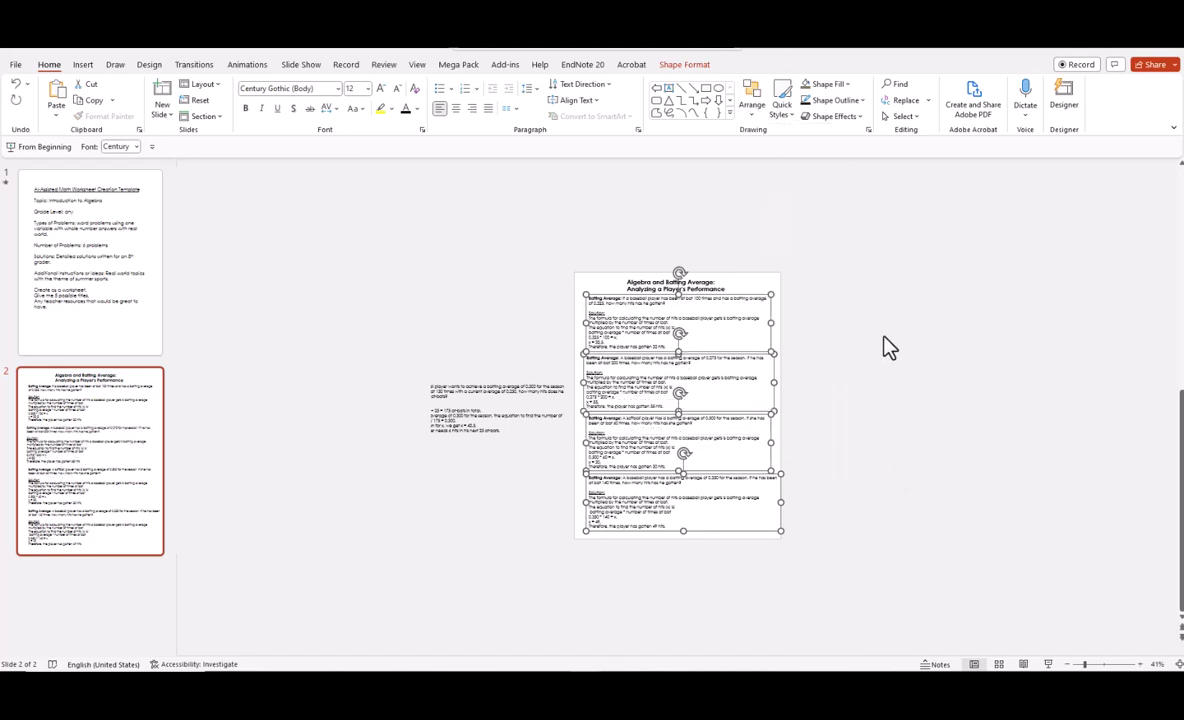
Align the left edges of the four problem text boxes and clear the selection.
click(754, 117)
mouse_move(768, 313)
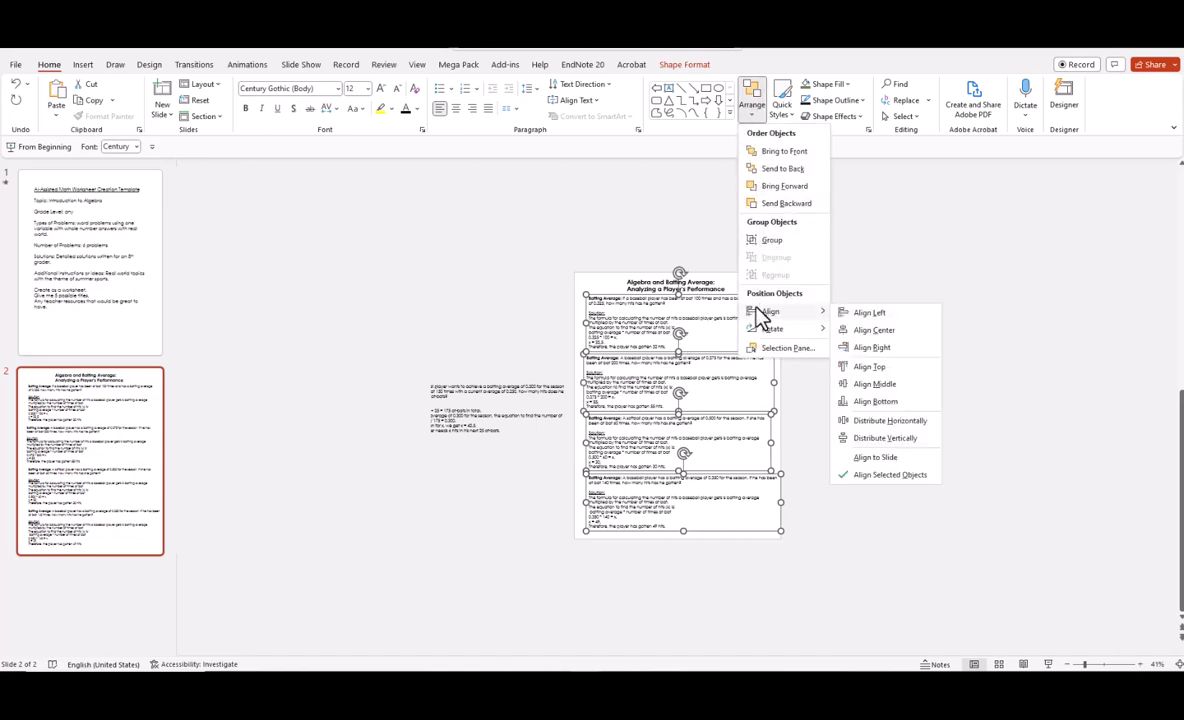
click(870, 329)
click(851, 299)
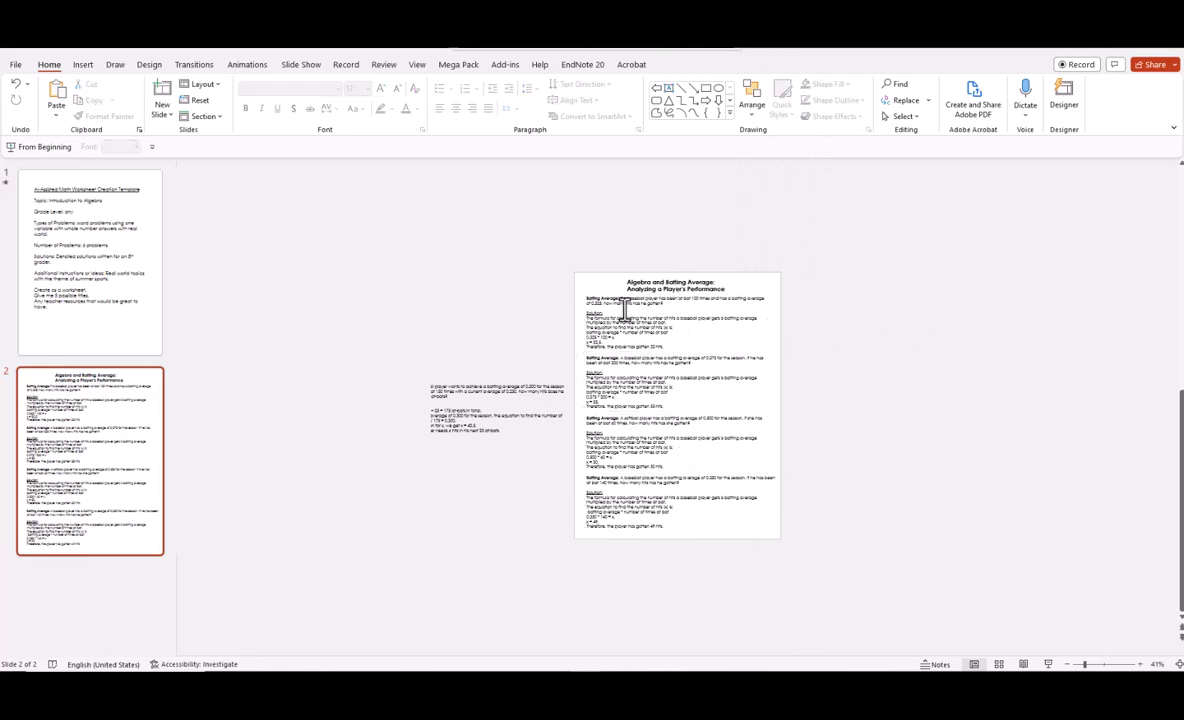
Add a blank slide after slide 2.
click(163, 114)
click(184, 430)
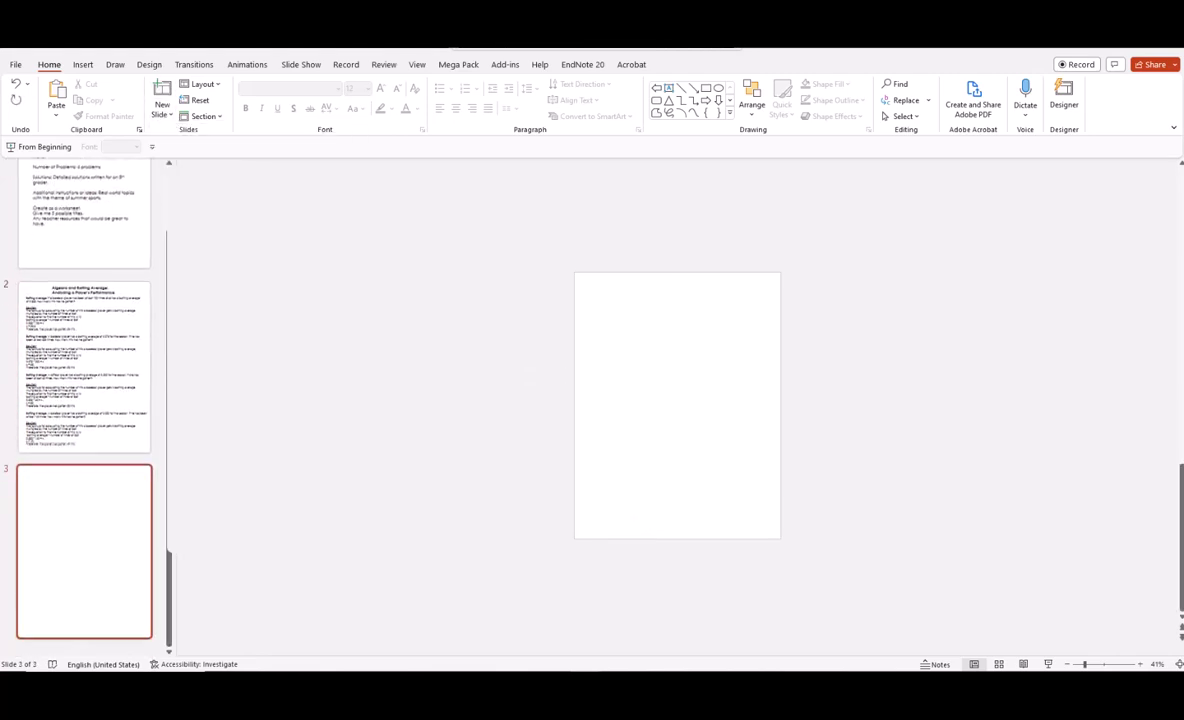
Switch to ChatGPT and copy the second problem, about the softball player batting 0.275, together with its solution.
key(alt+Tab)
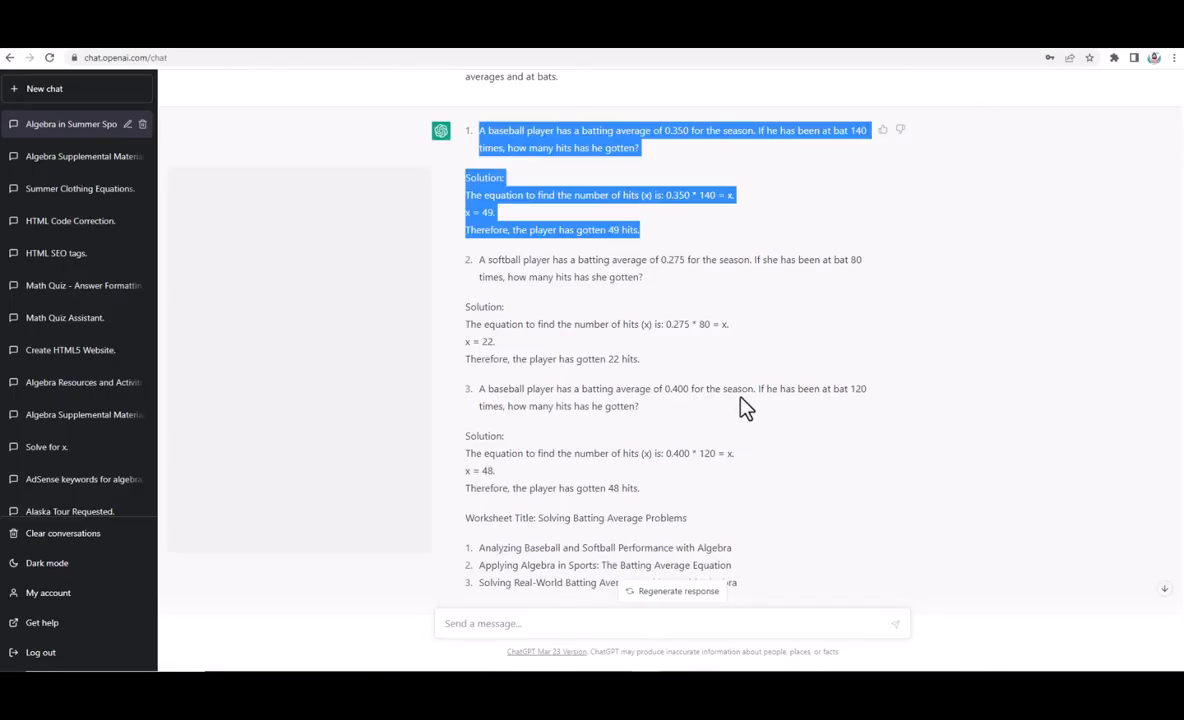
click(590, 287)
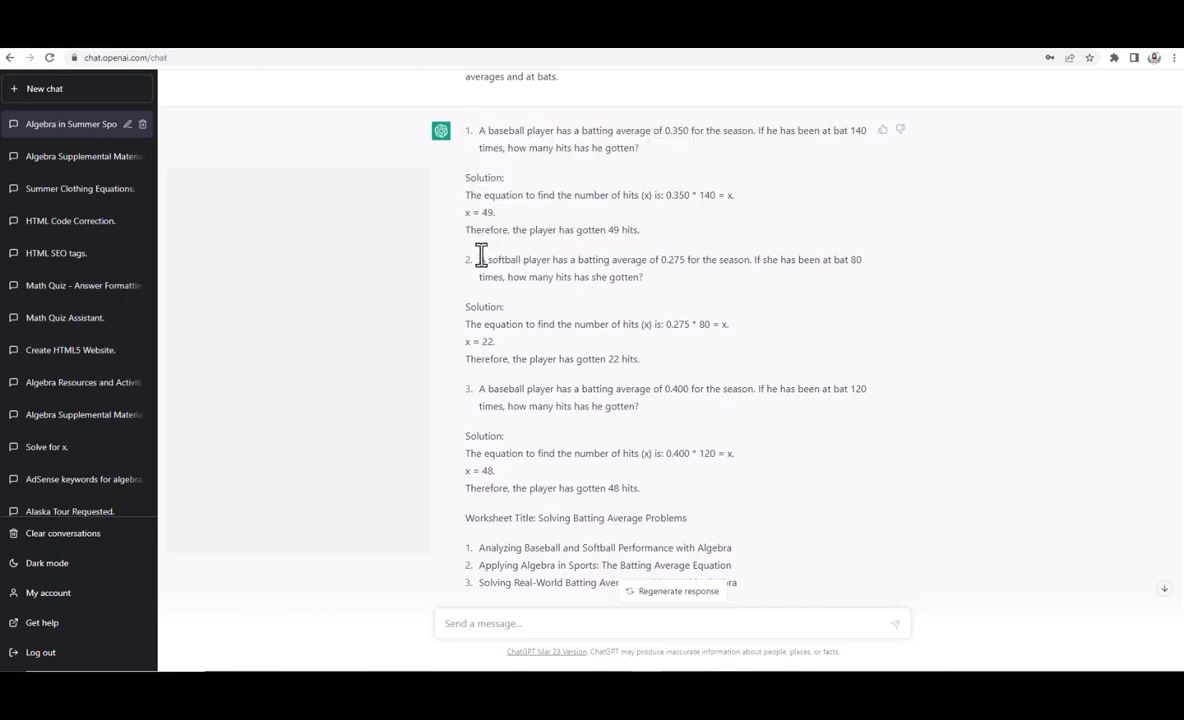
drag(481, 257, 698, 370)
right_click(608, 357)
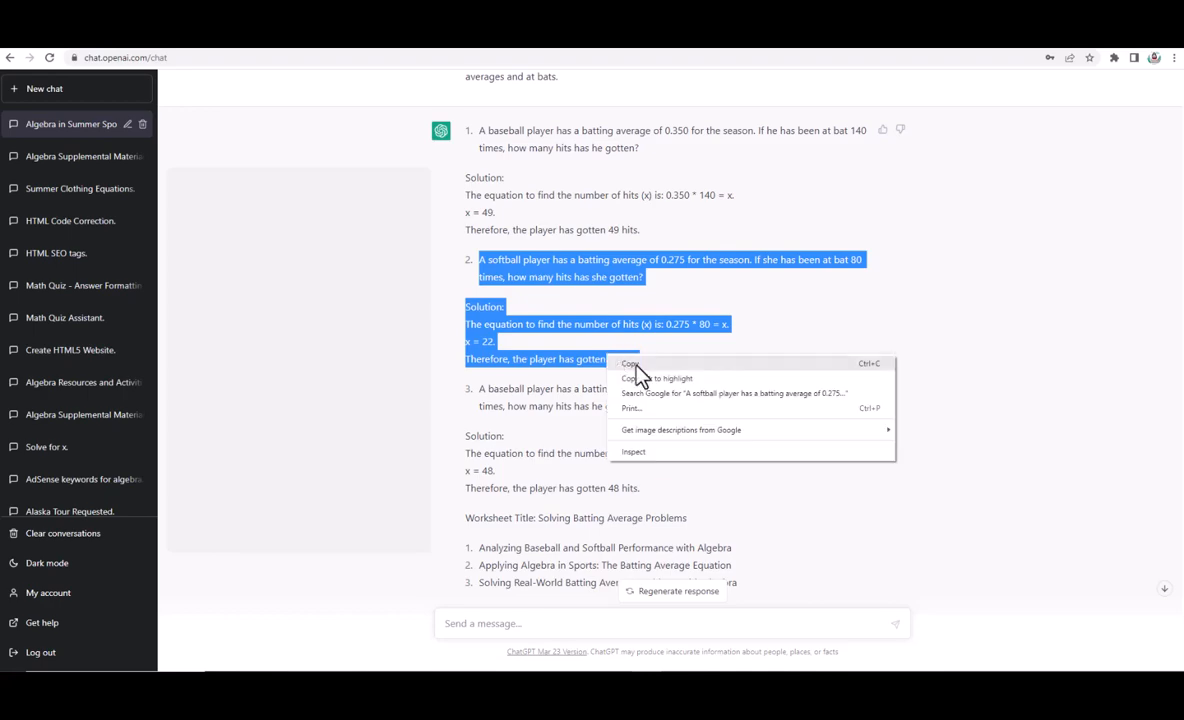
click(628, 370)
Return to PowerPoint, paste the softball problem as text only on slide 3, and widen and place its box near the slide's upper edge.
click(595, 660)
click(597, 655)
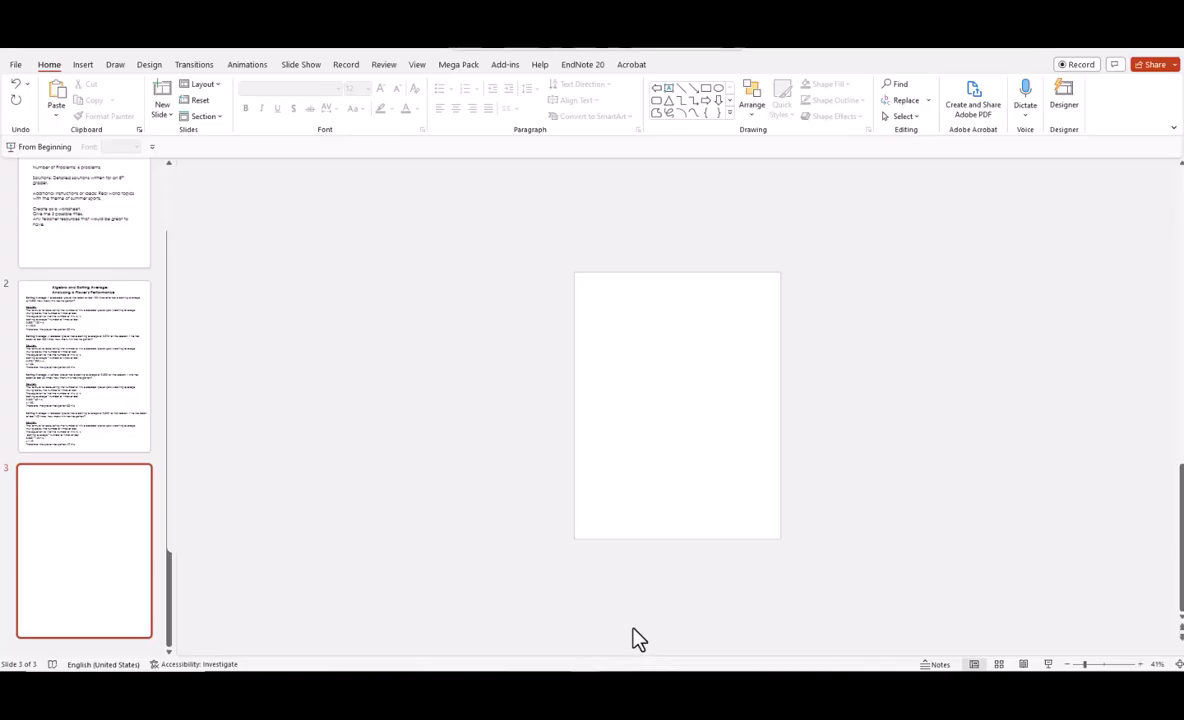
right_click(734, 326)
click(795, 368)
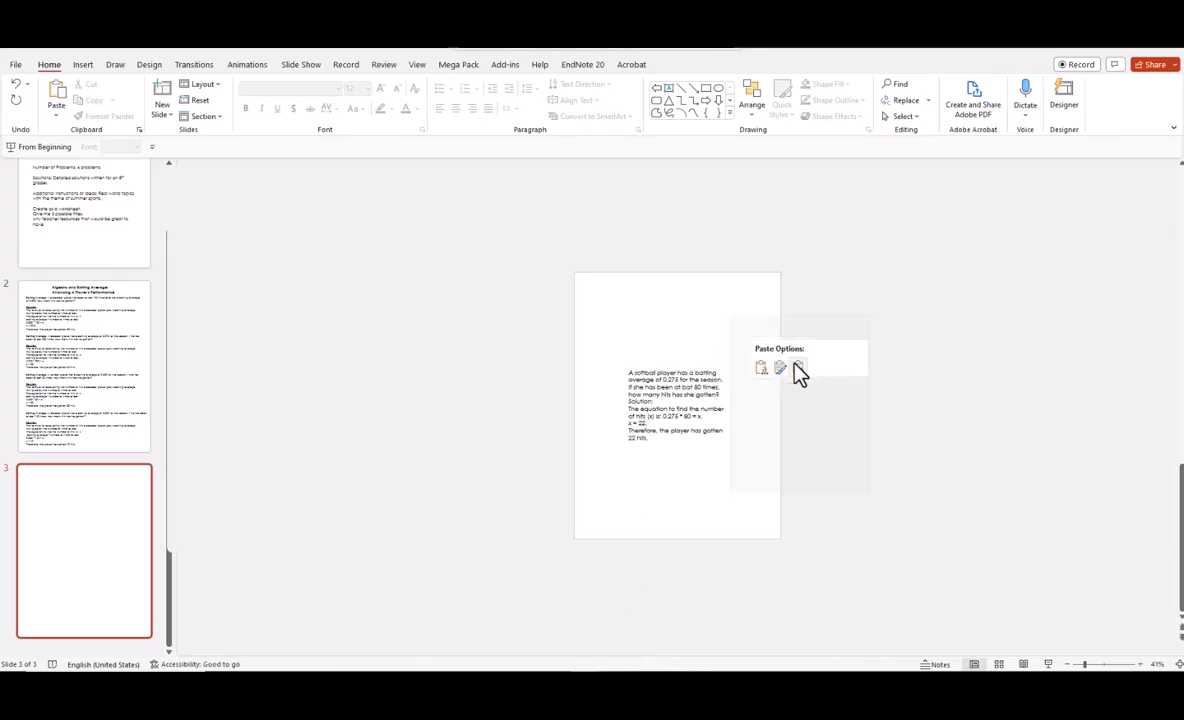
drag(719, 365, 592, 285)
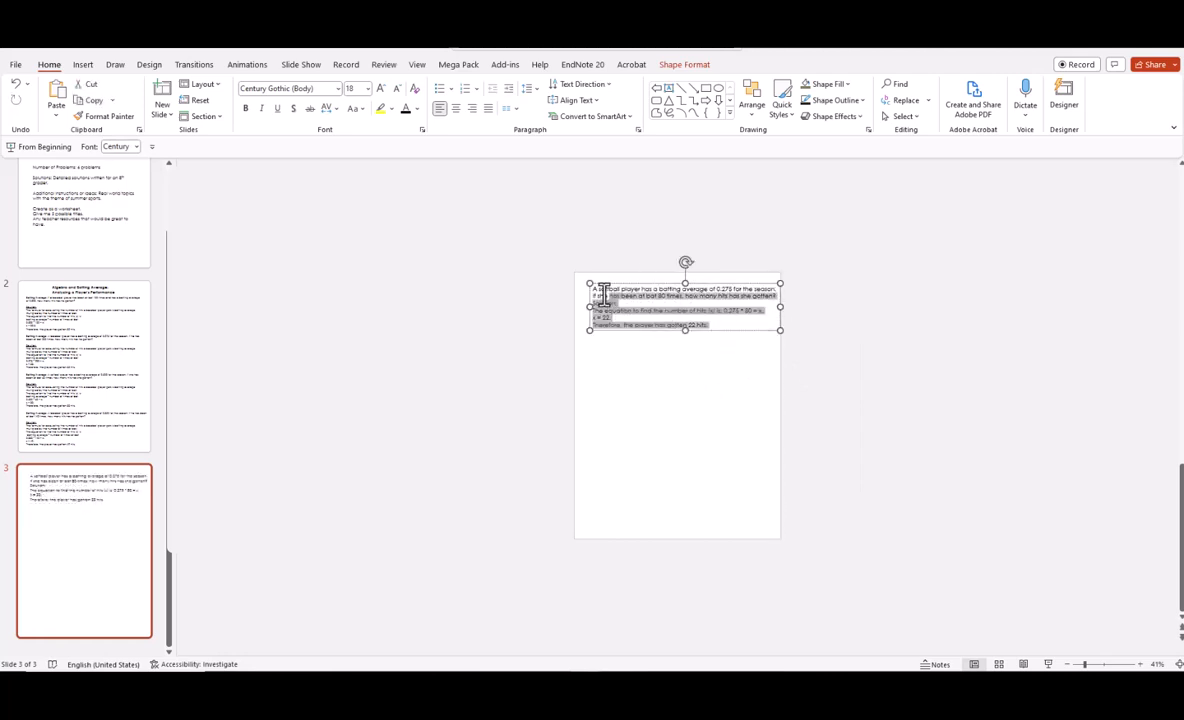
Set the softball problem's text to font size 12.
click(367, 89)
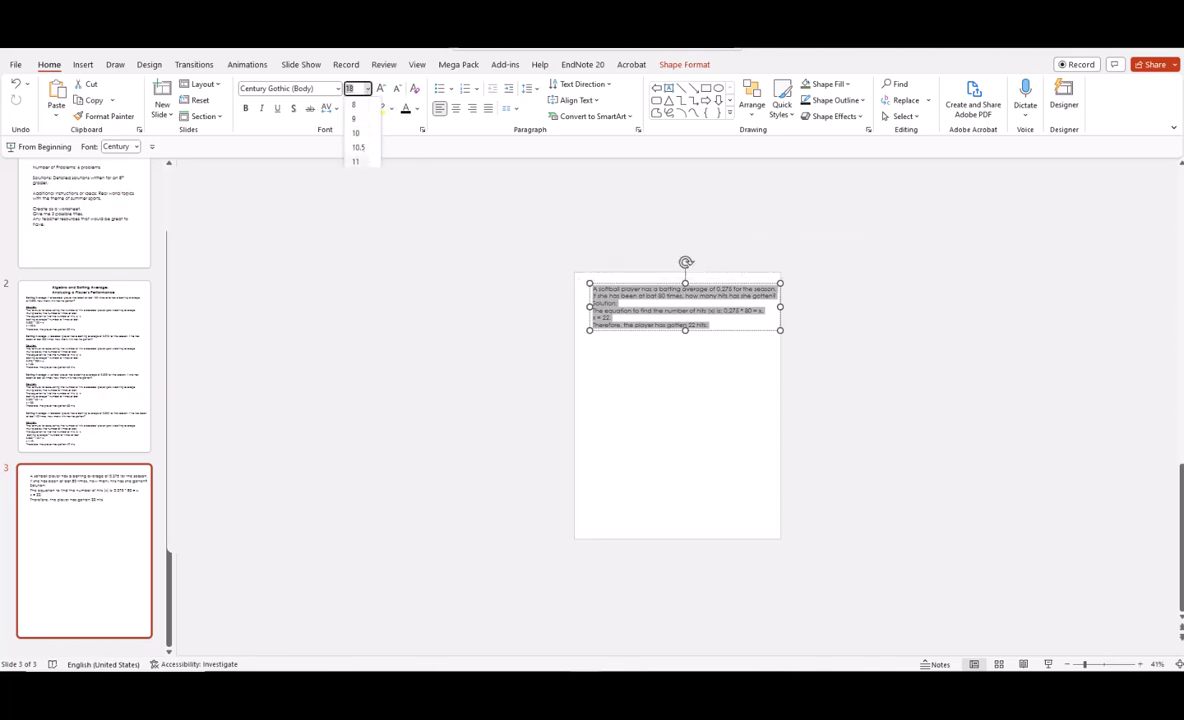
click(357, 174)
click(1098, 664)
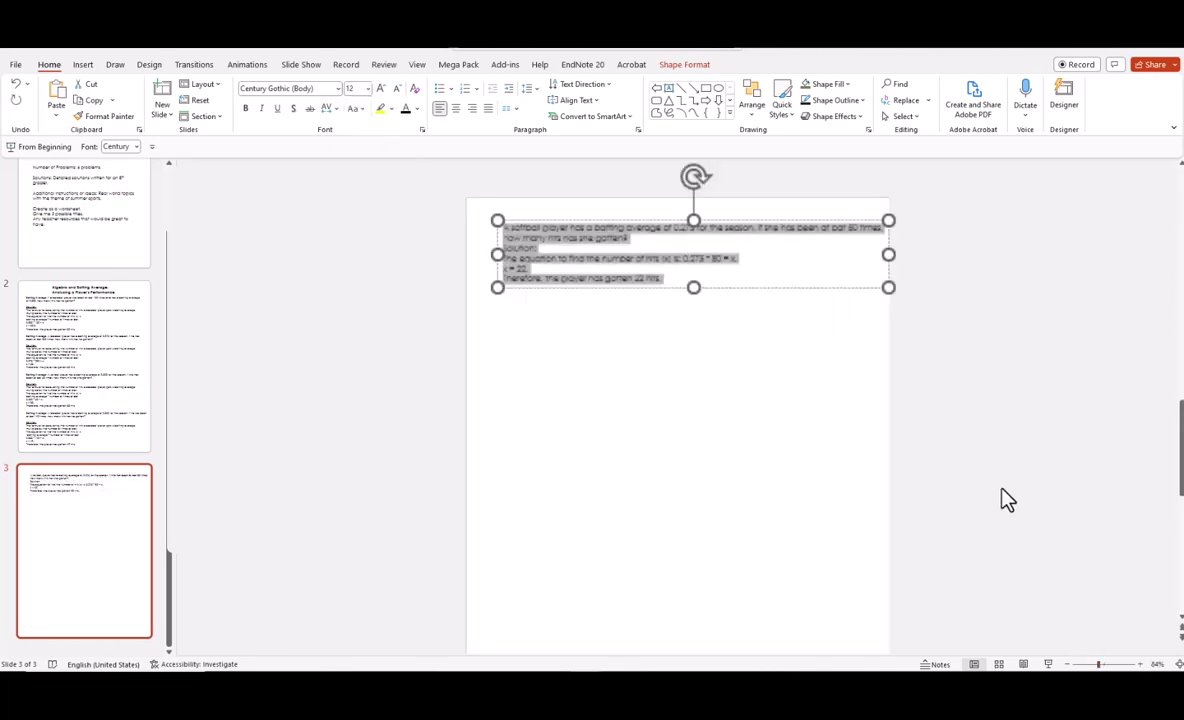
click(990, 444)
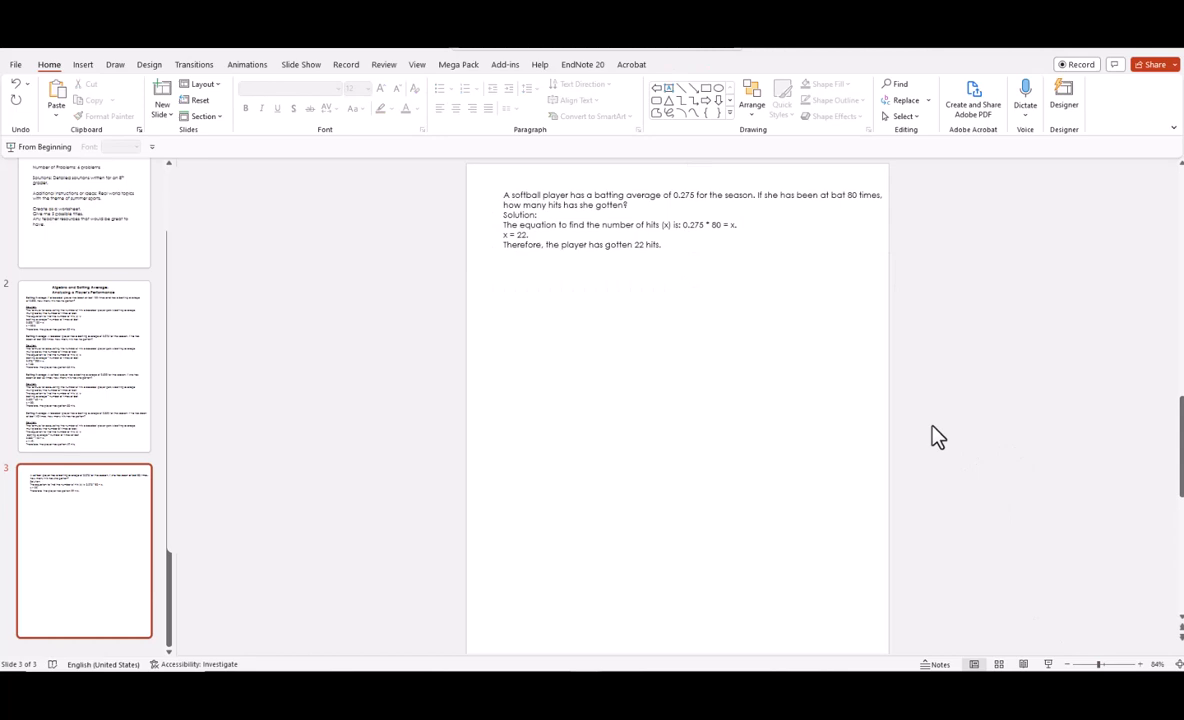
Copy the formula explanation through "batting average * number of times at bat" from the fourth problem's solution on slide 2.
click(79, 402)
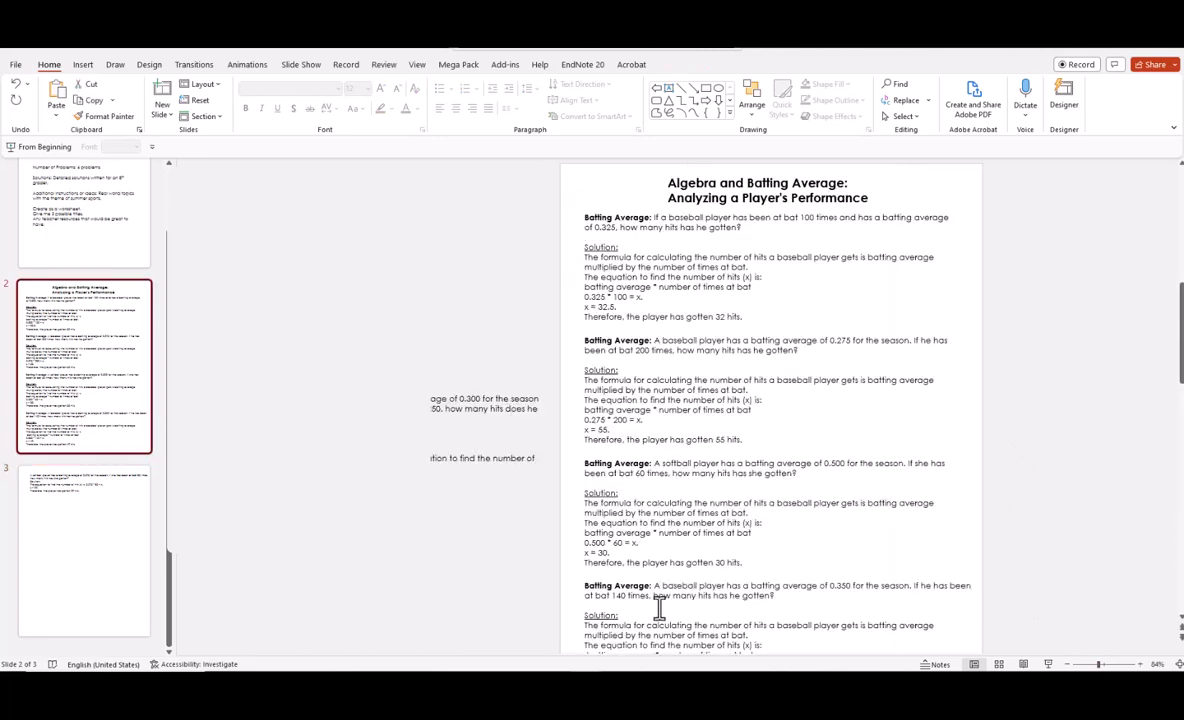
scroll(659, 607, down, 2)
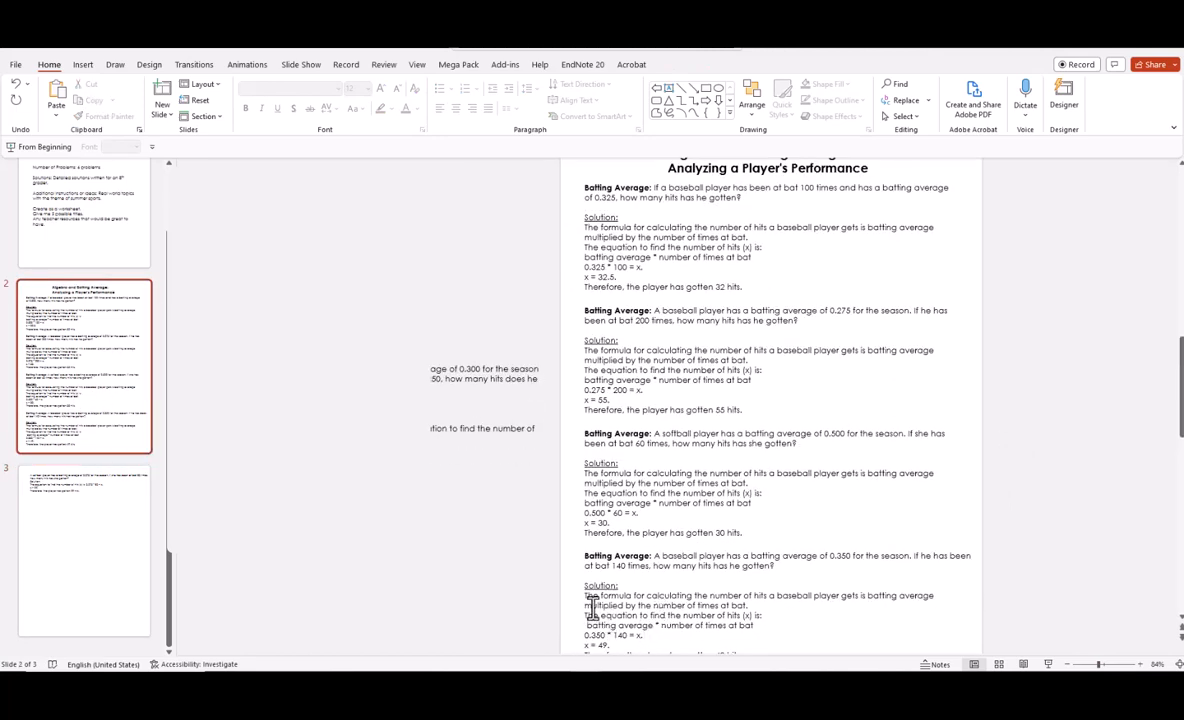
drag(588, 600, 764, 630)
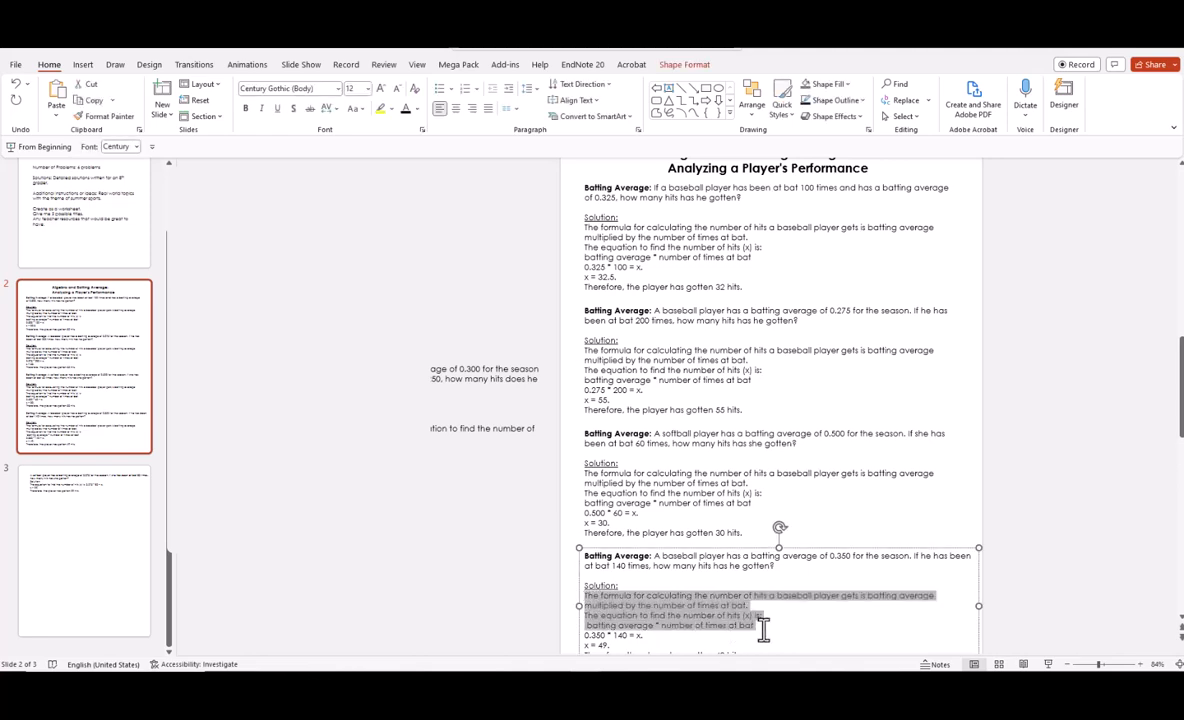
right_click(726, 630)
click(748, 308)
Paste the formula explanation as text only on slide 3 and place its box below the softball problem.
click(130, 500)
right_click(921, 331)
click(1005, 379)
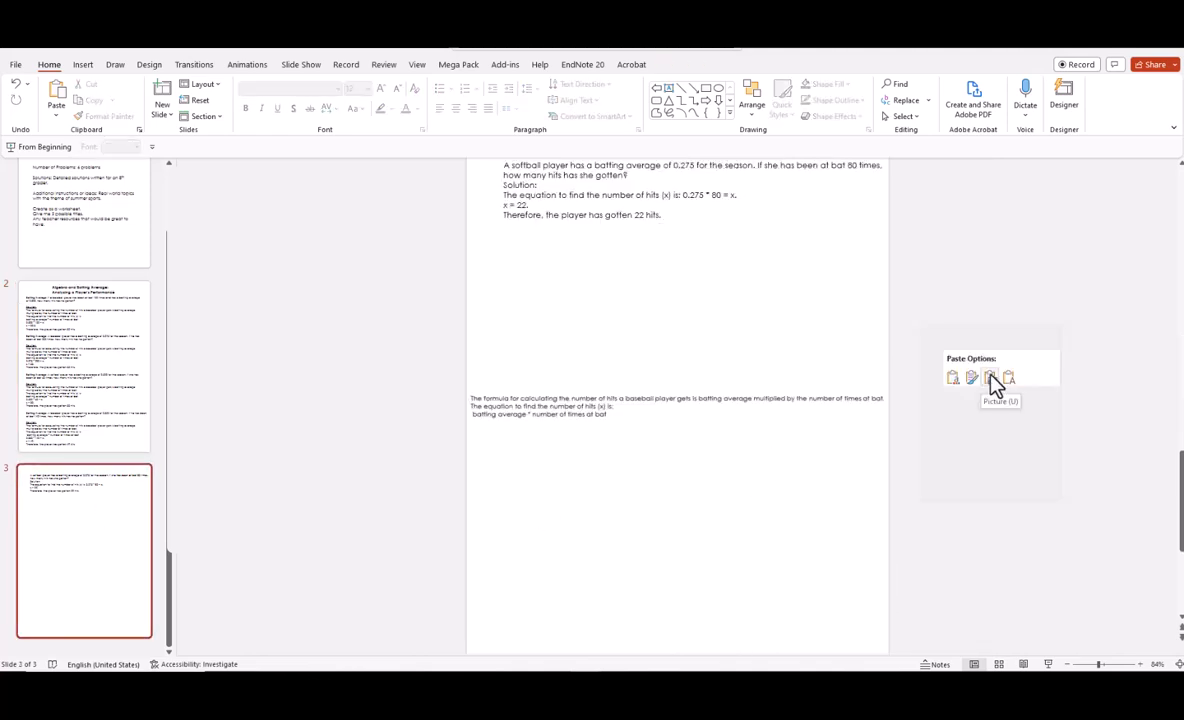
click(1012, 379)
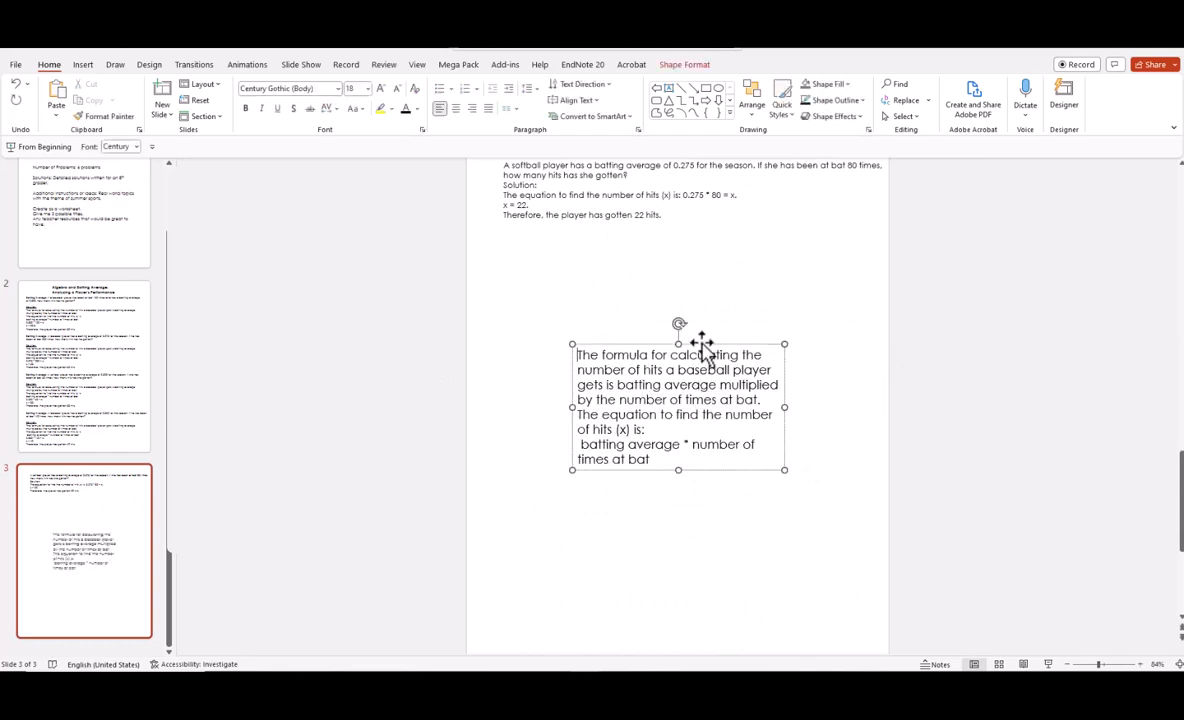
drag(700, 343, 675, 283)
Insert a blank line above "Solution:" in the softball problem and underline that heading.
scroll(930, 304, up, 10)
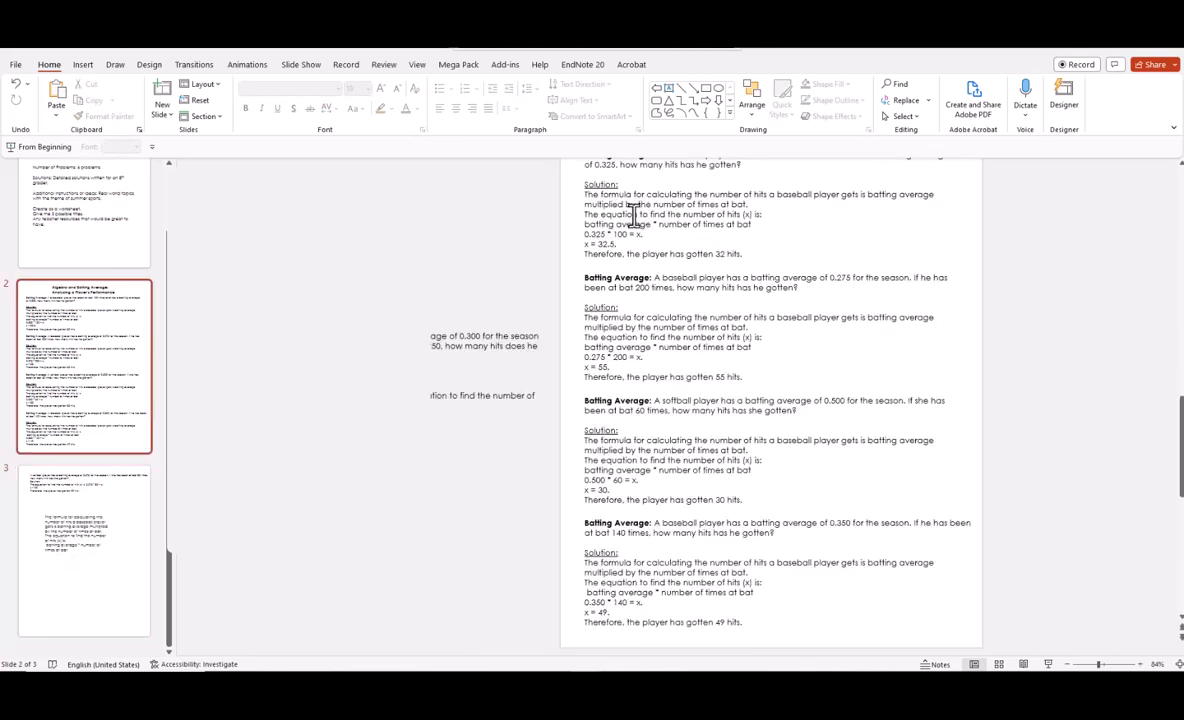
scroll(731, 262, down, 10)
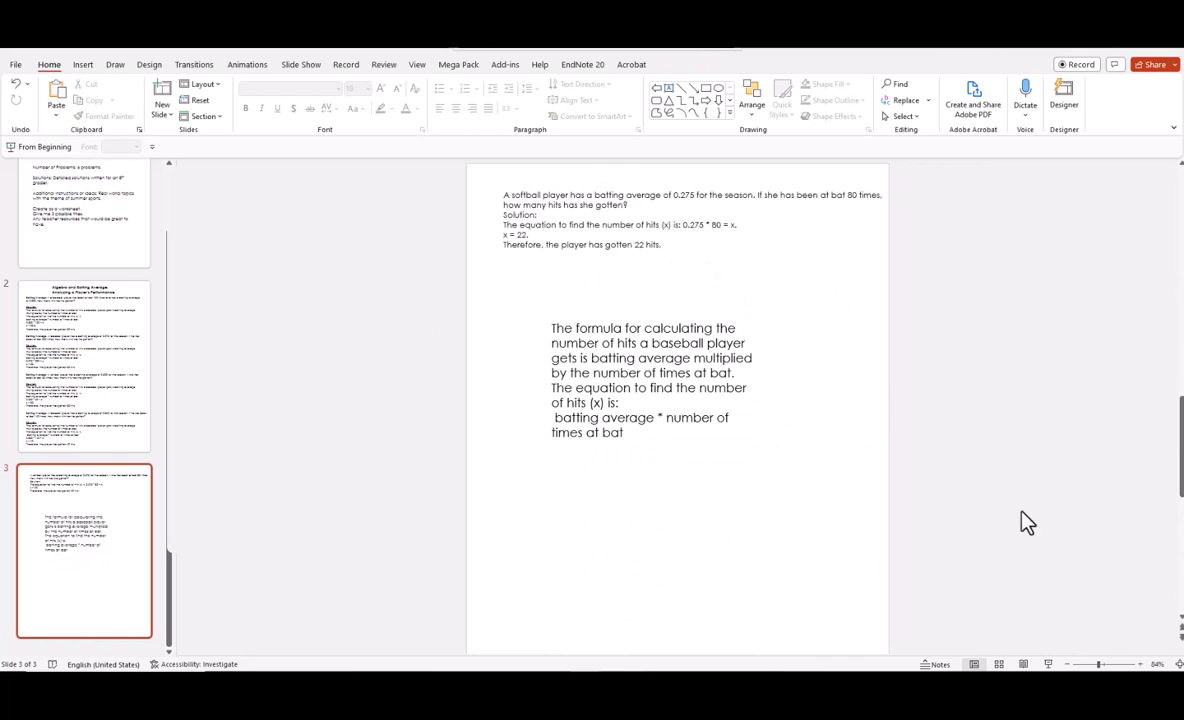
drag(1093, 660, 1113, 661)
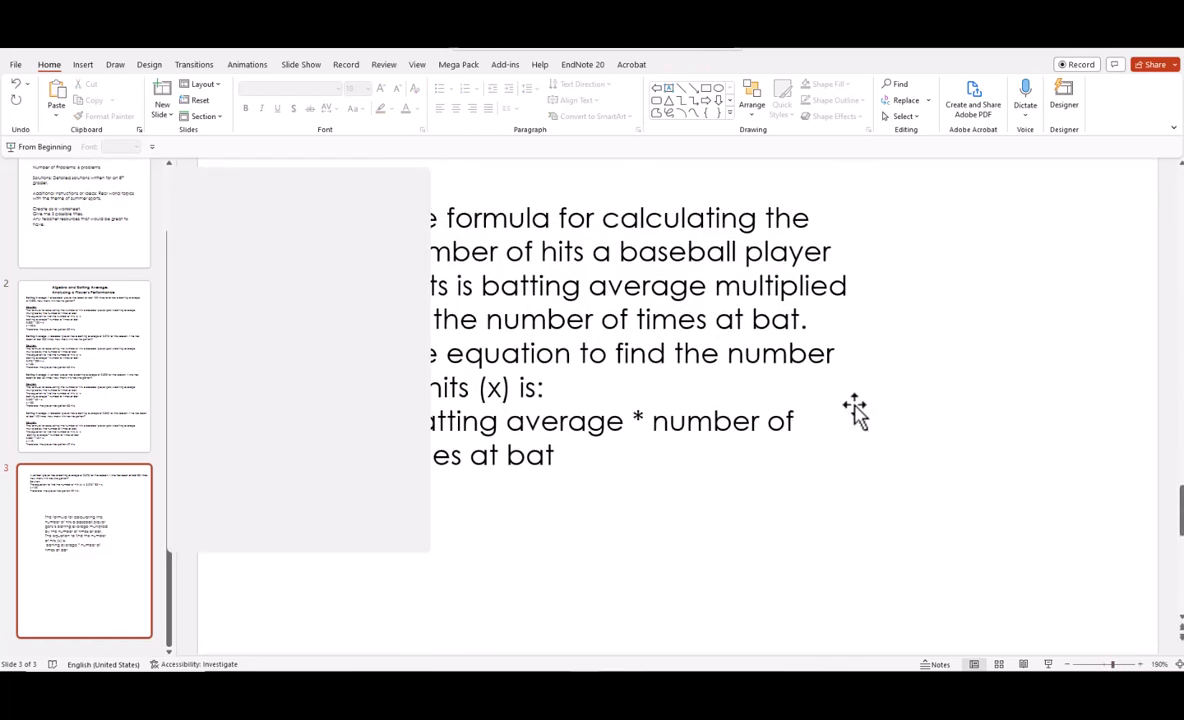
scroll(855, 410, up, 3)
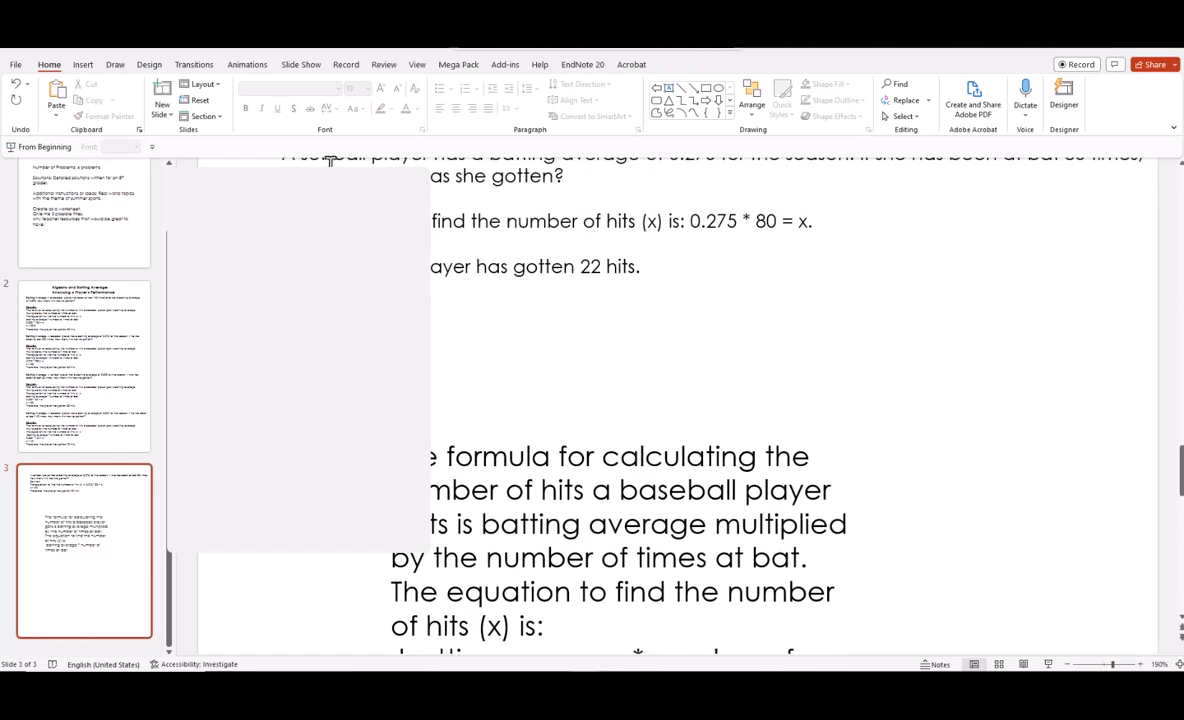
click(575, 178)
key(Return)
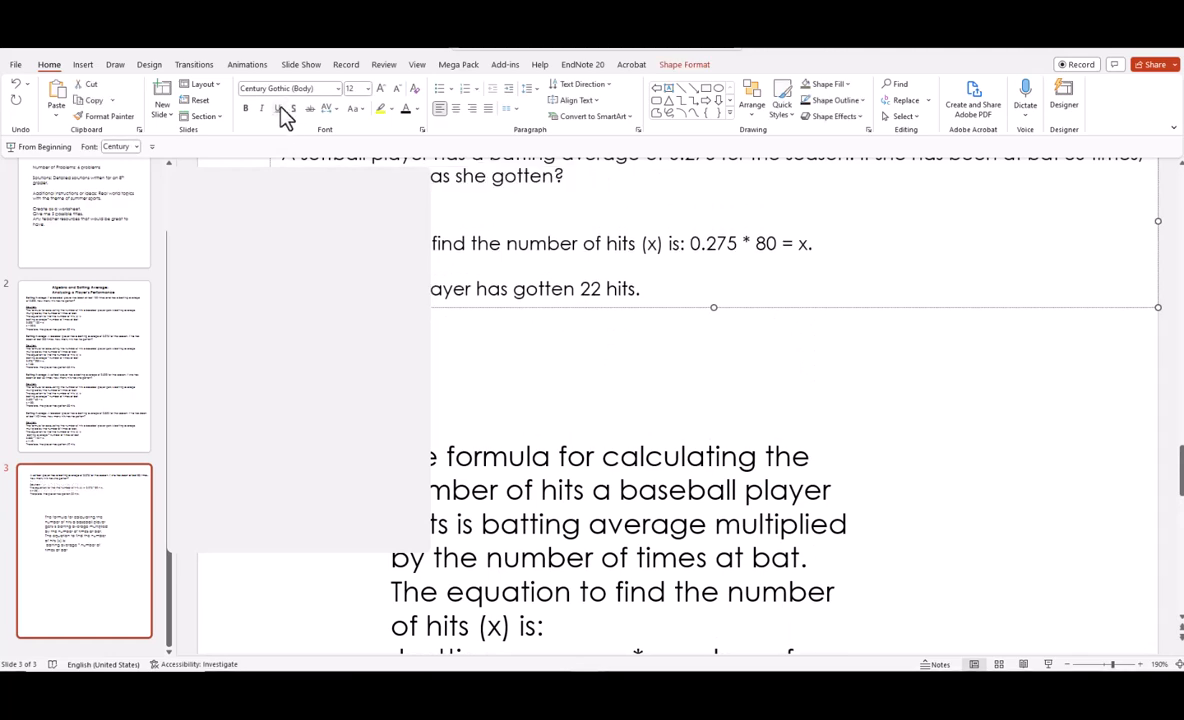
click(655, 345)
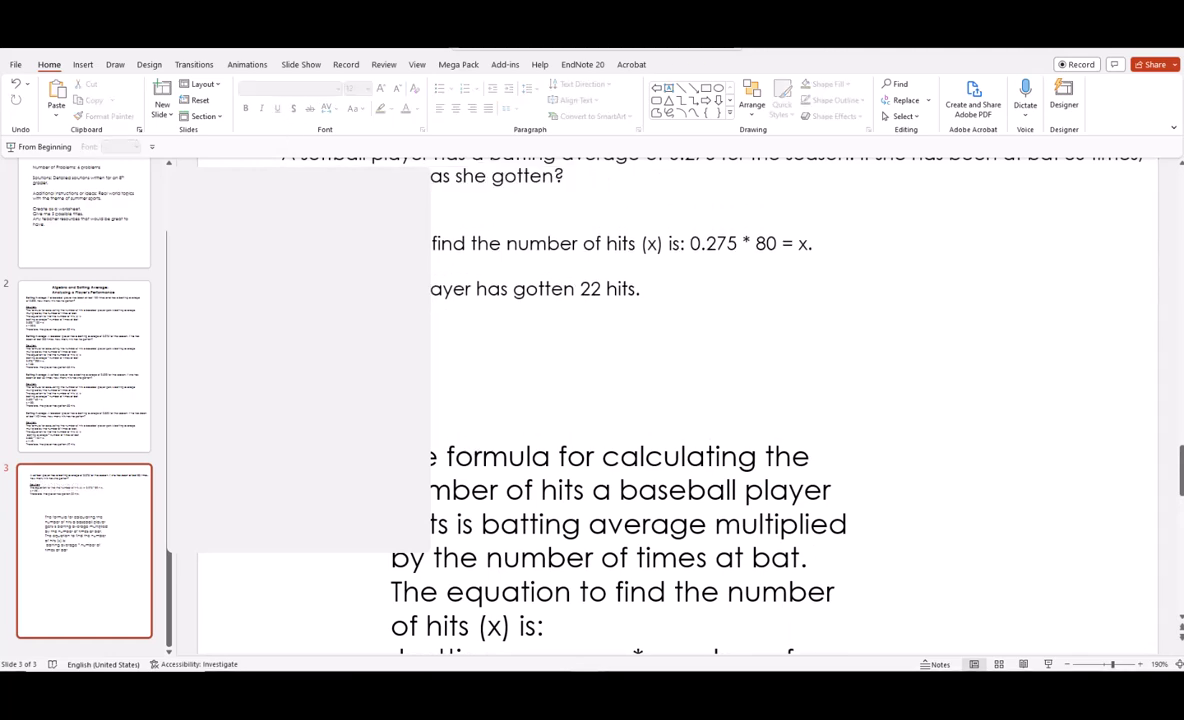
Copy the sentence ending in "times at bat." from the formula box and paste it under "Solution:" in the softball problem using the destination theme.
drag(392, 456, 815, 558)
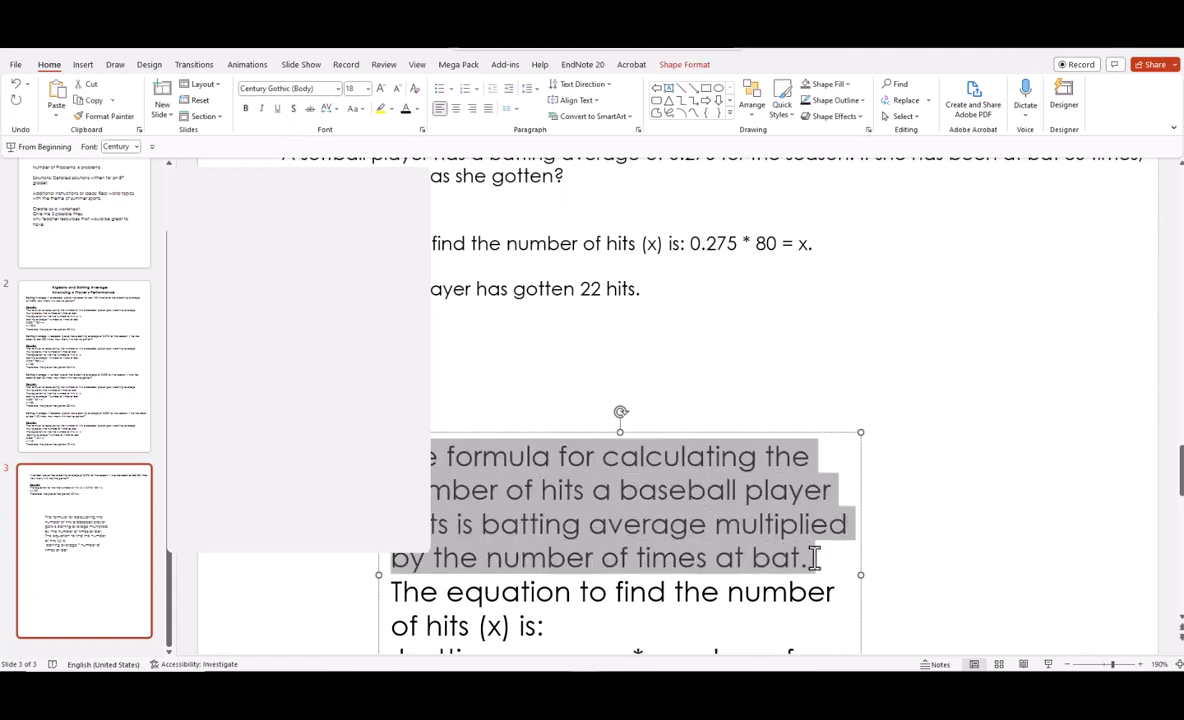
right_click(750, 565)
click(800, 230)
click(286, 245)
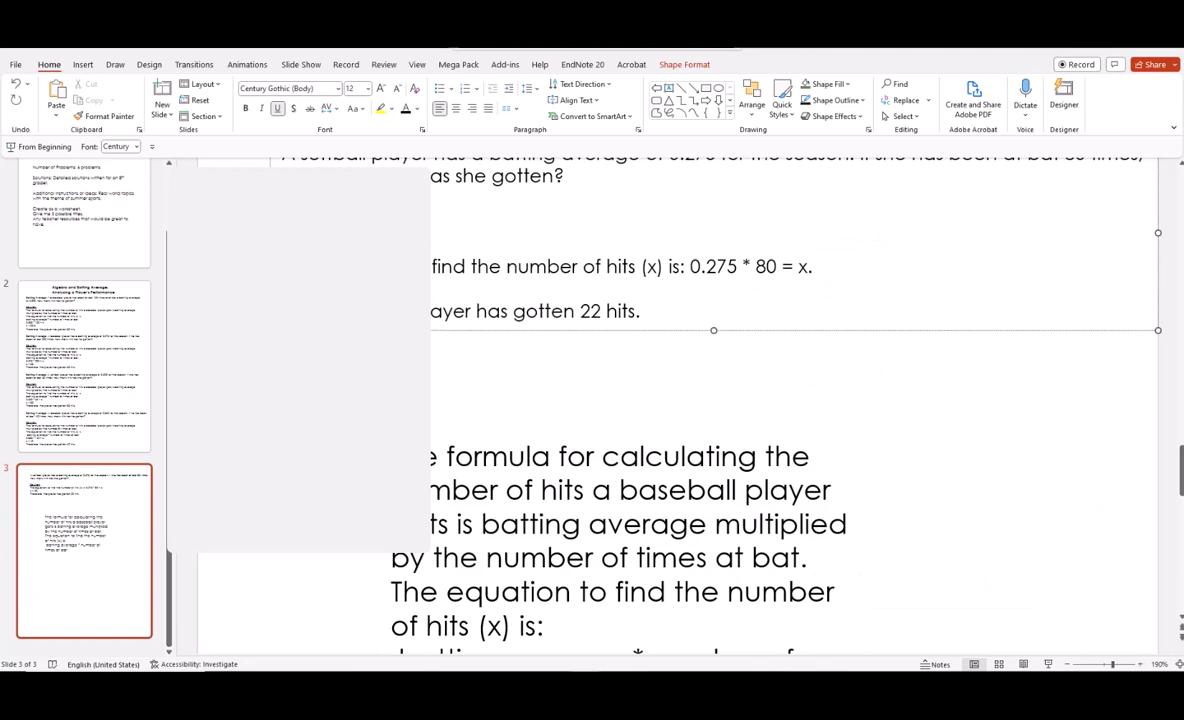
right_click(286, 245)
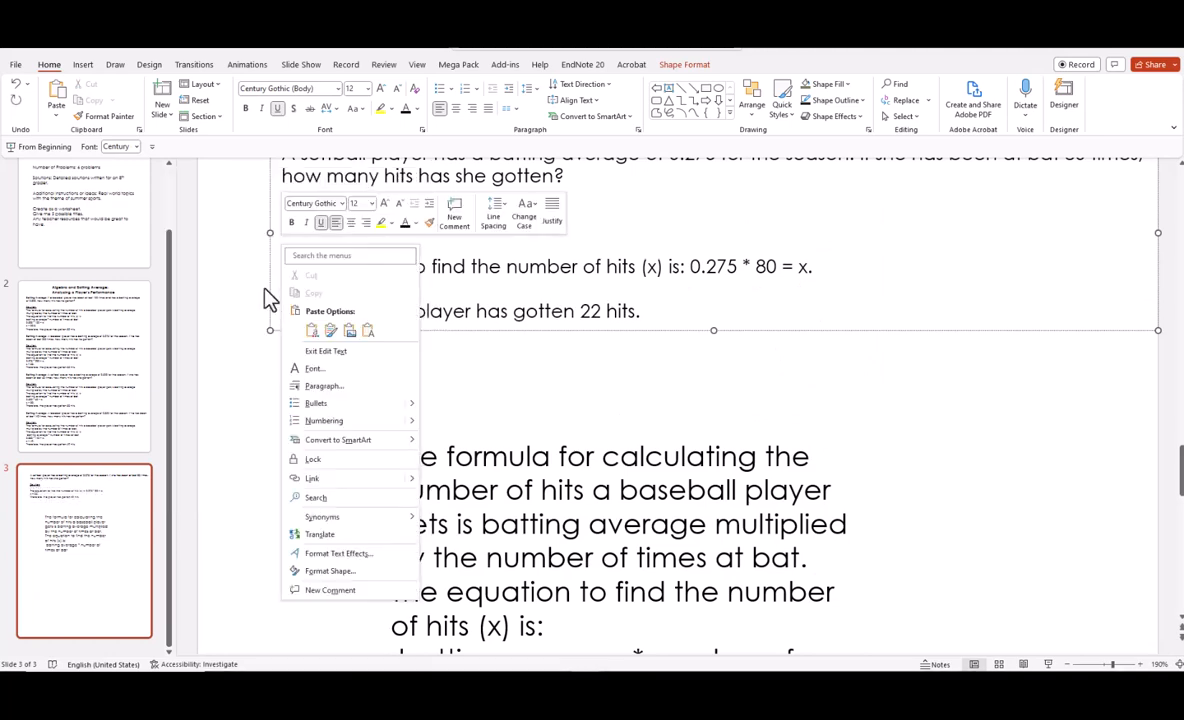
click(367, 336)
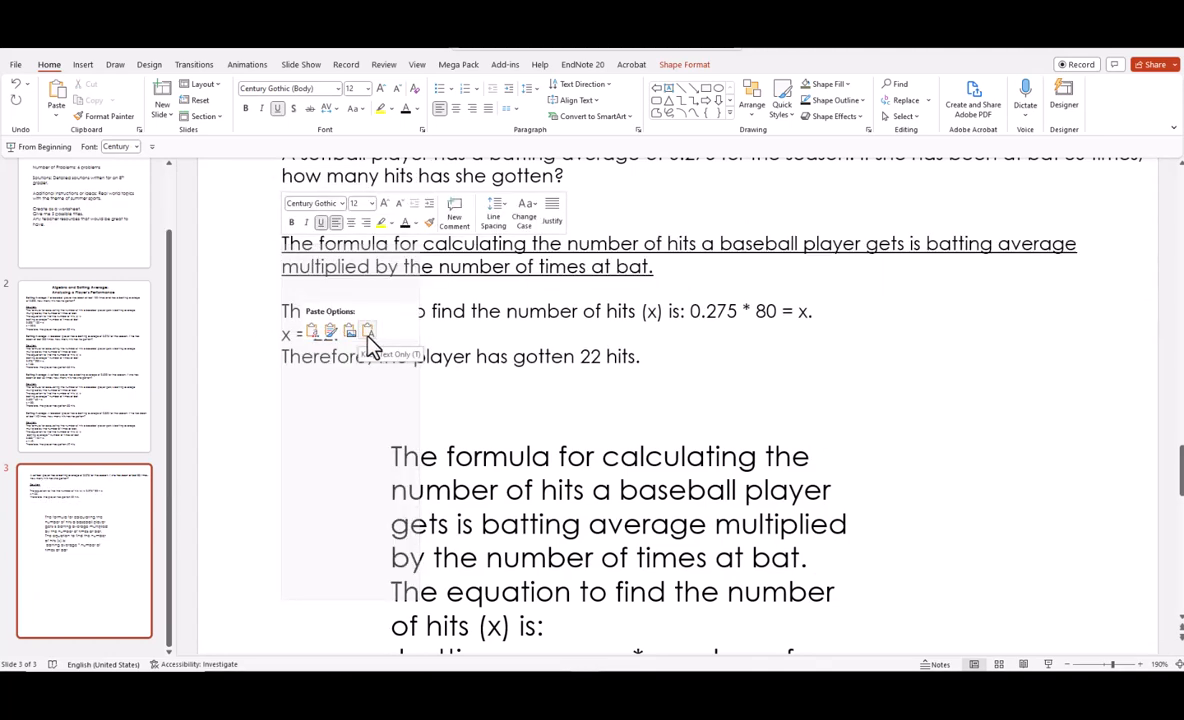
click(313, 336)
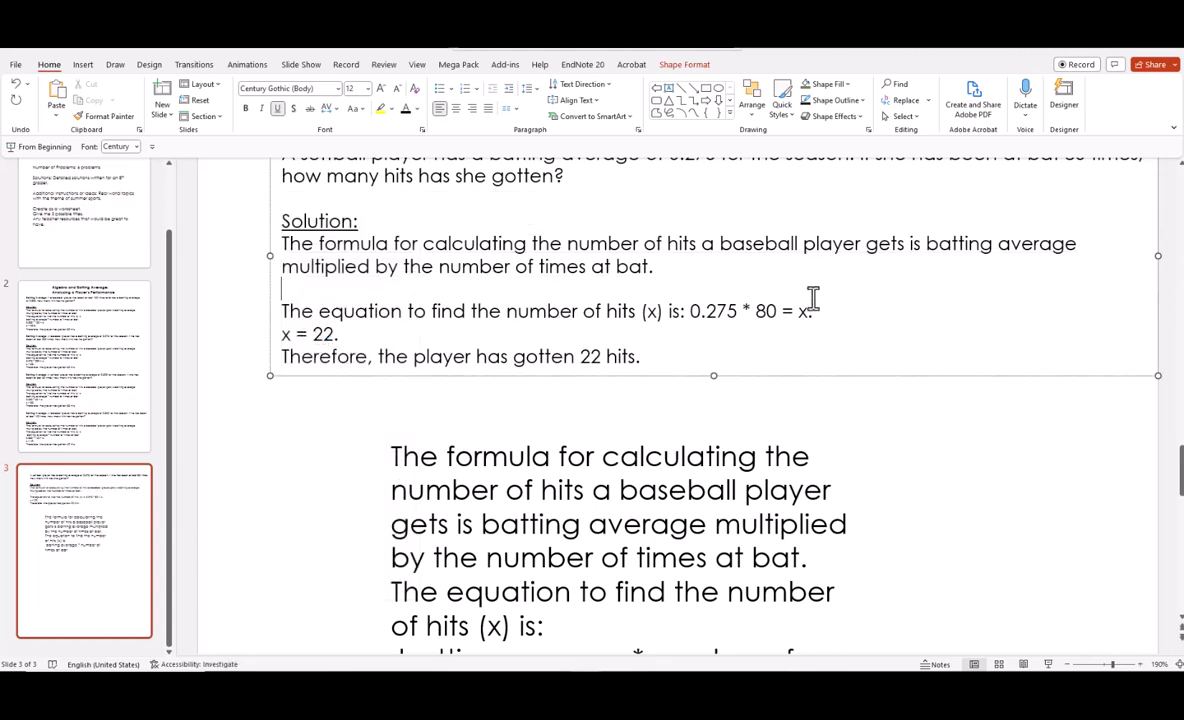
Put "0.275 * 80 = x." on its own line in the softball solution and remove the blank line above "The equation to find".
click(690, 311)
key(Return)
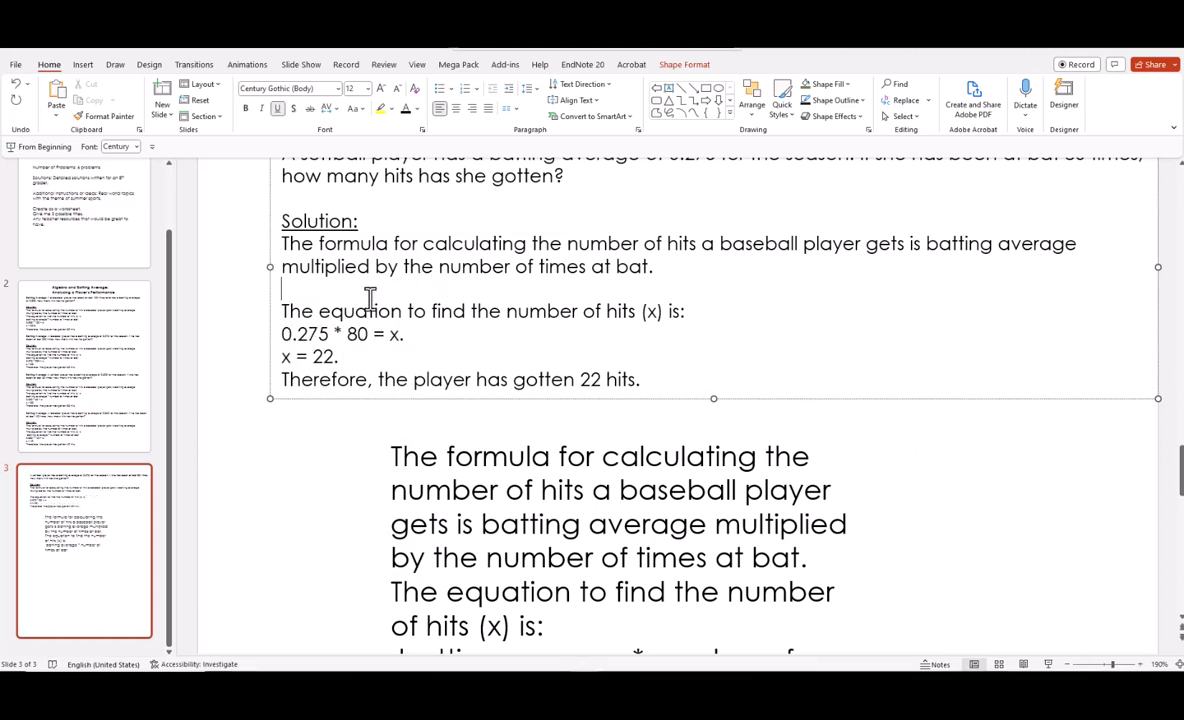
key(BackSpace)
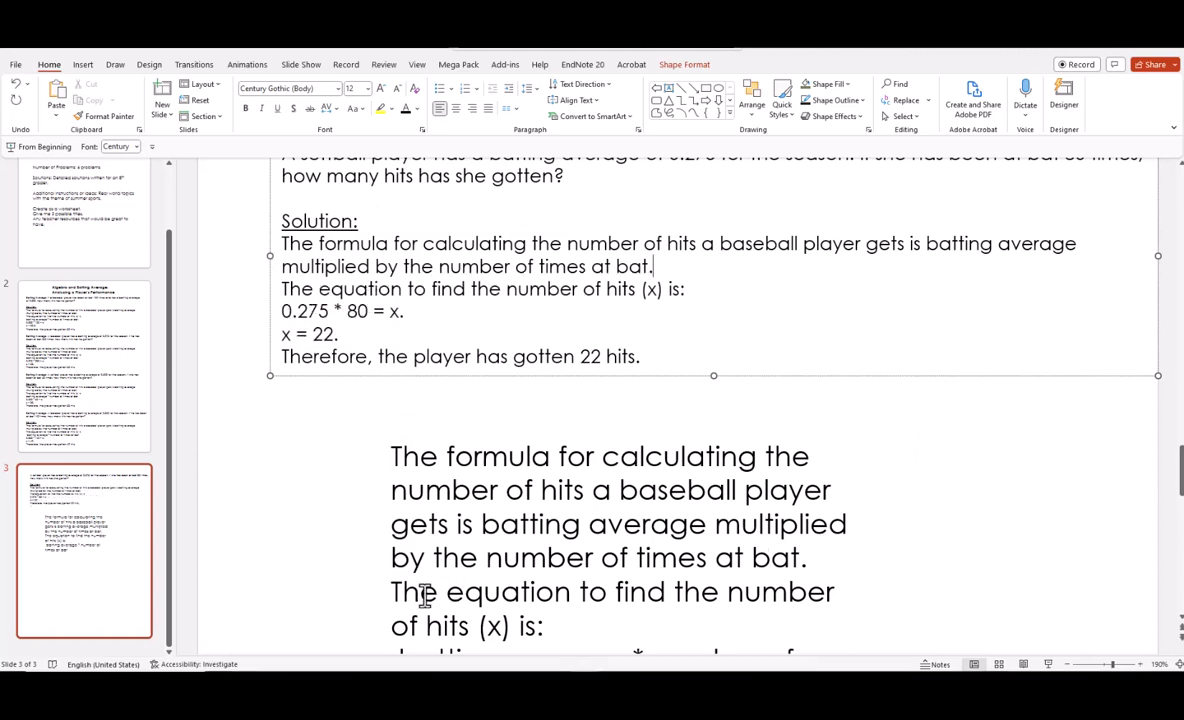
Copy "batting average * number of times at bat" from the formula box and paste it as text only on a new line above "0.275 * 80 = x.".
scroll(677, 547, down, 1)
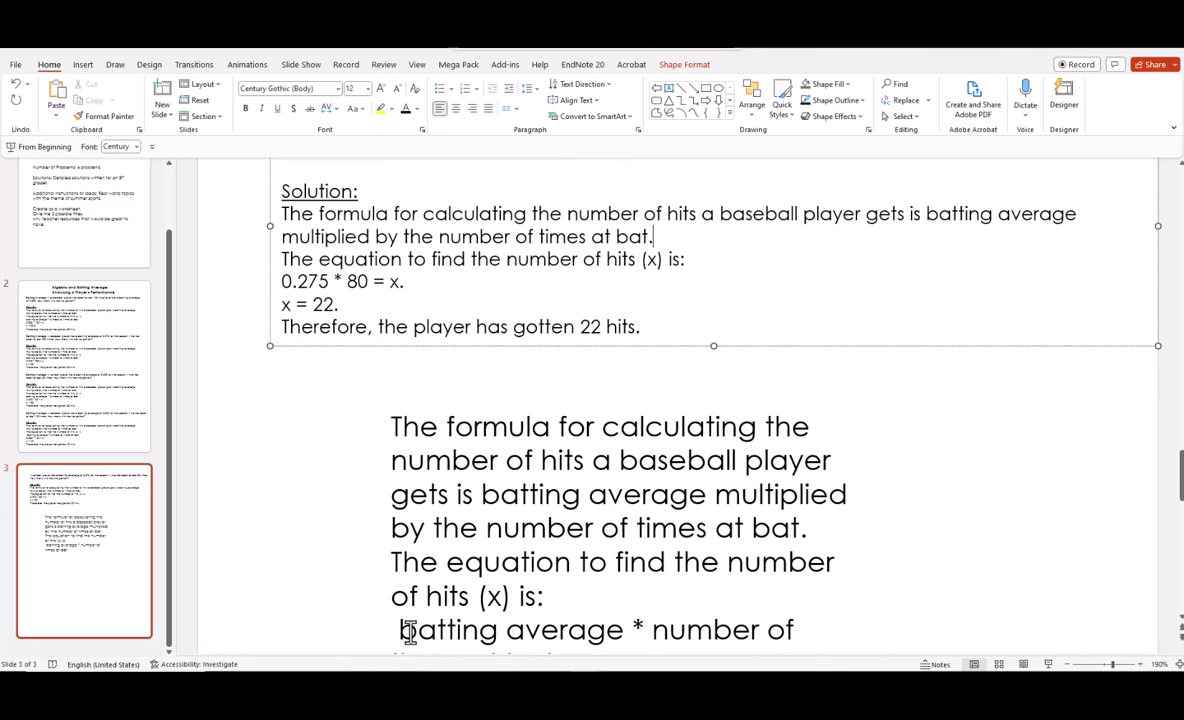
drag(400, 629, 765, 627)
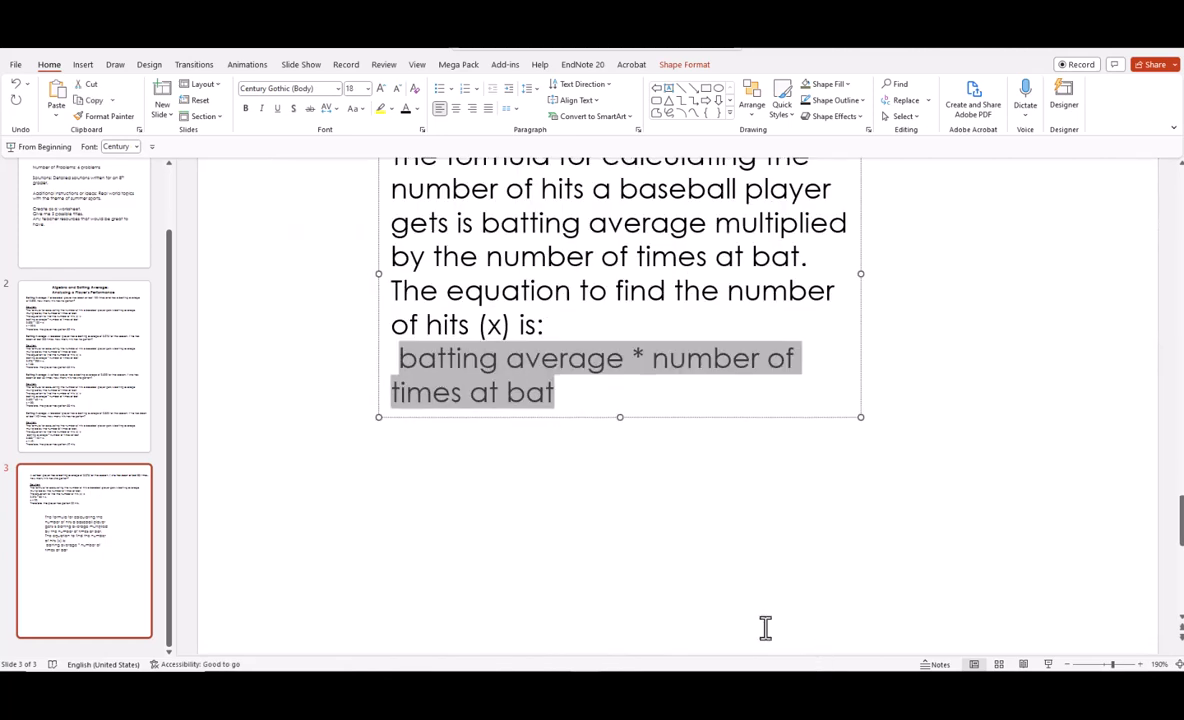
right_click(530, 410)
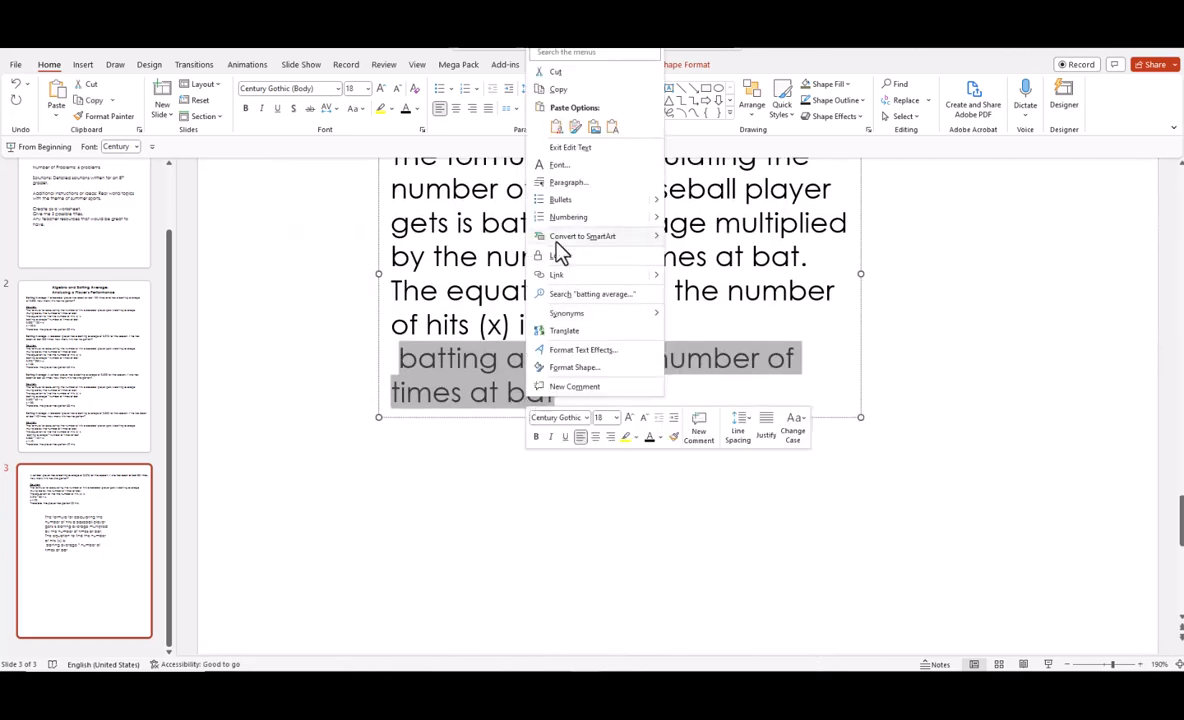
click(558, 89)
click(900, 386)
scroll(905, 388, up, 2)
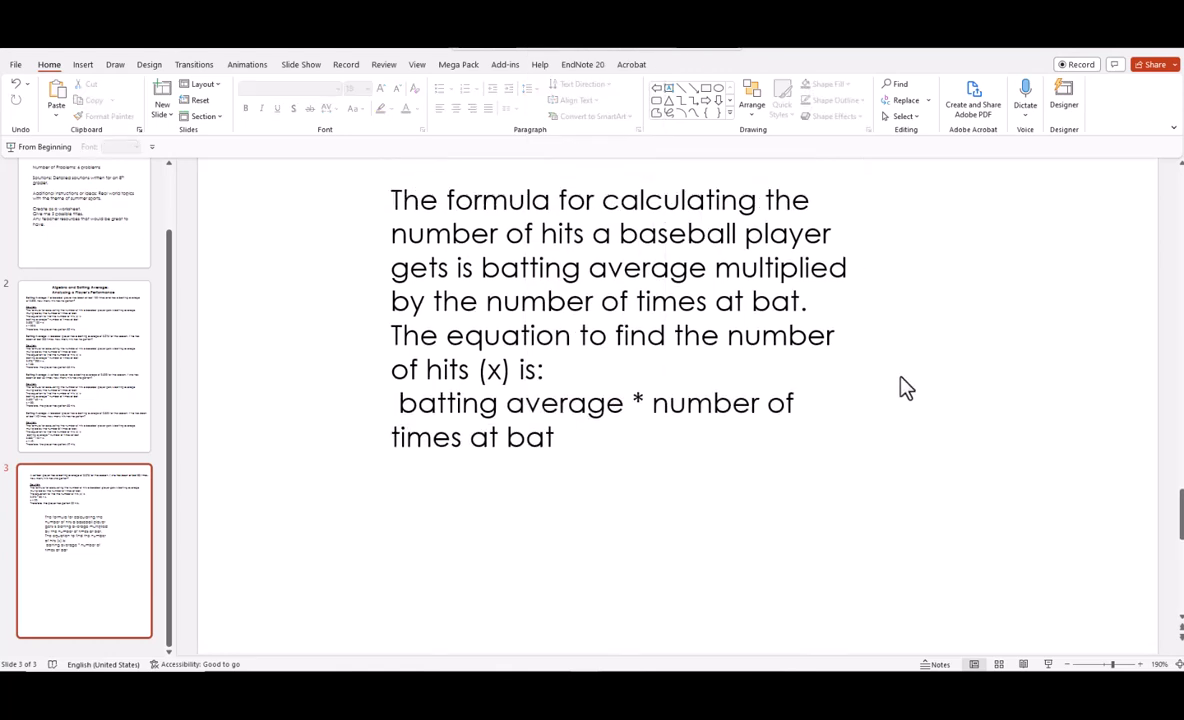
scroll(905, 388, up, 3)
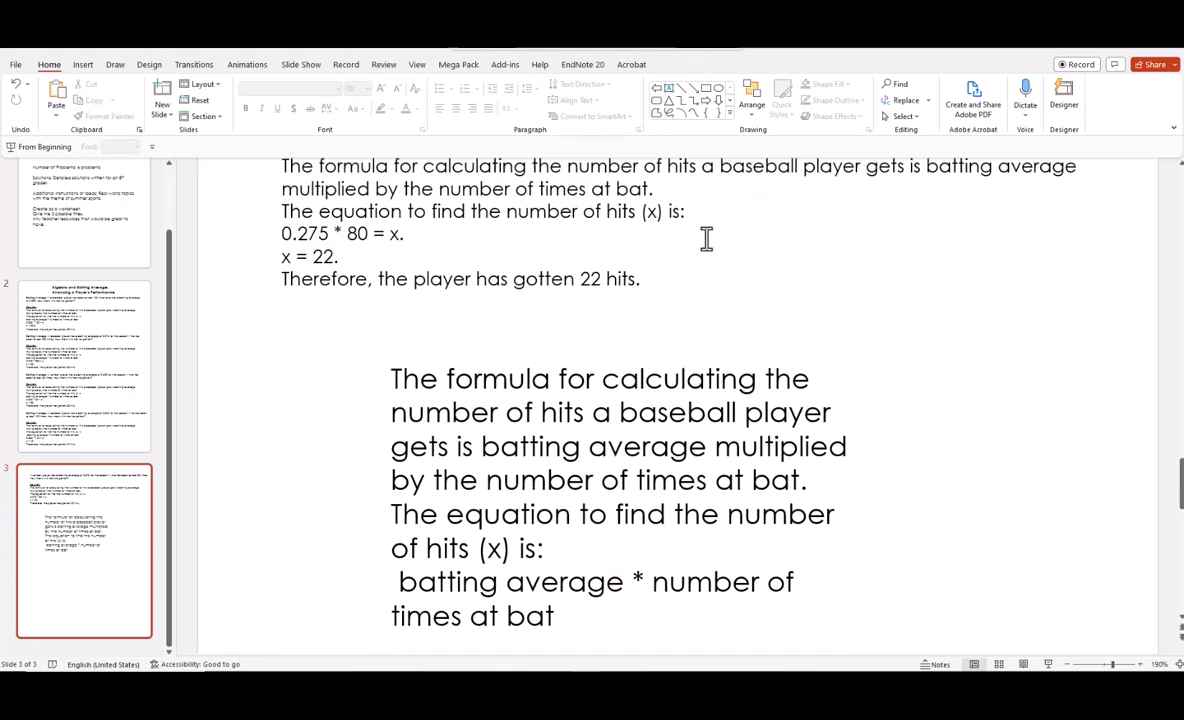
click(692, 212)
key(Return)
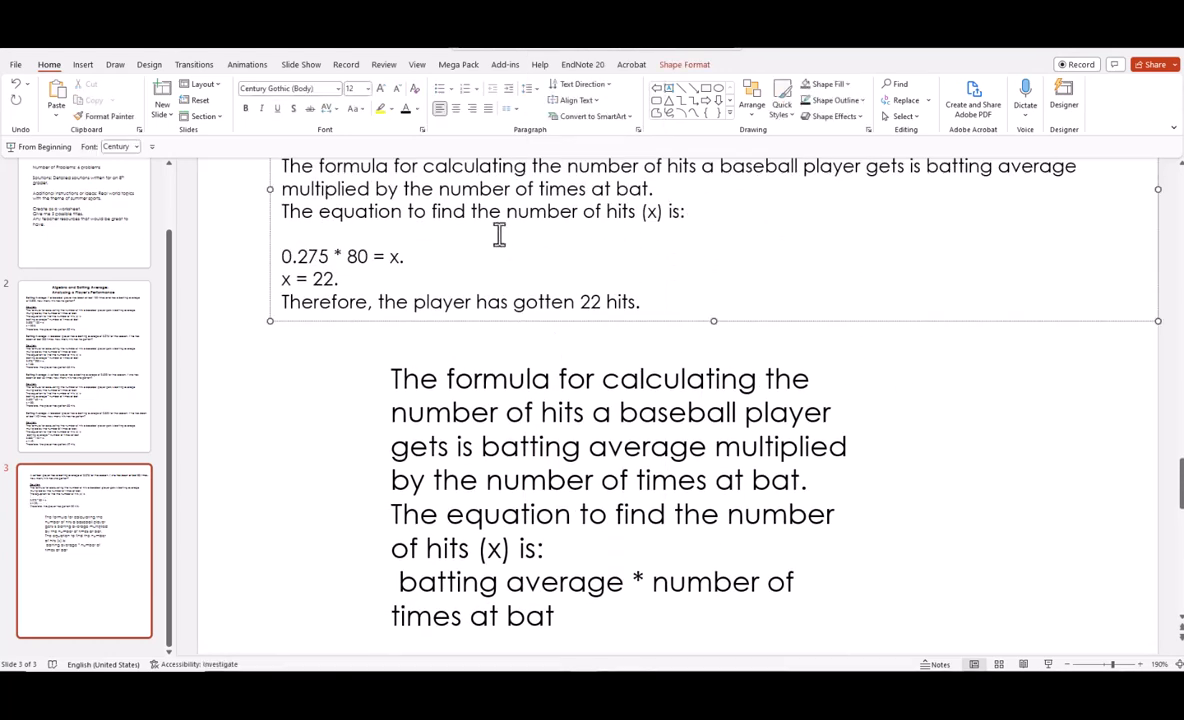
right_click(283, 234)
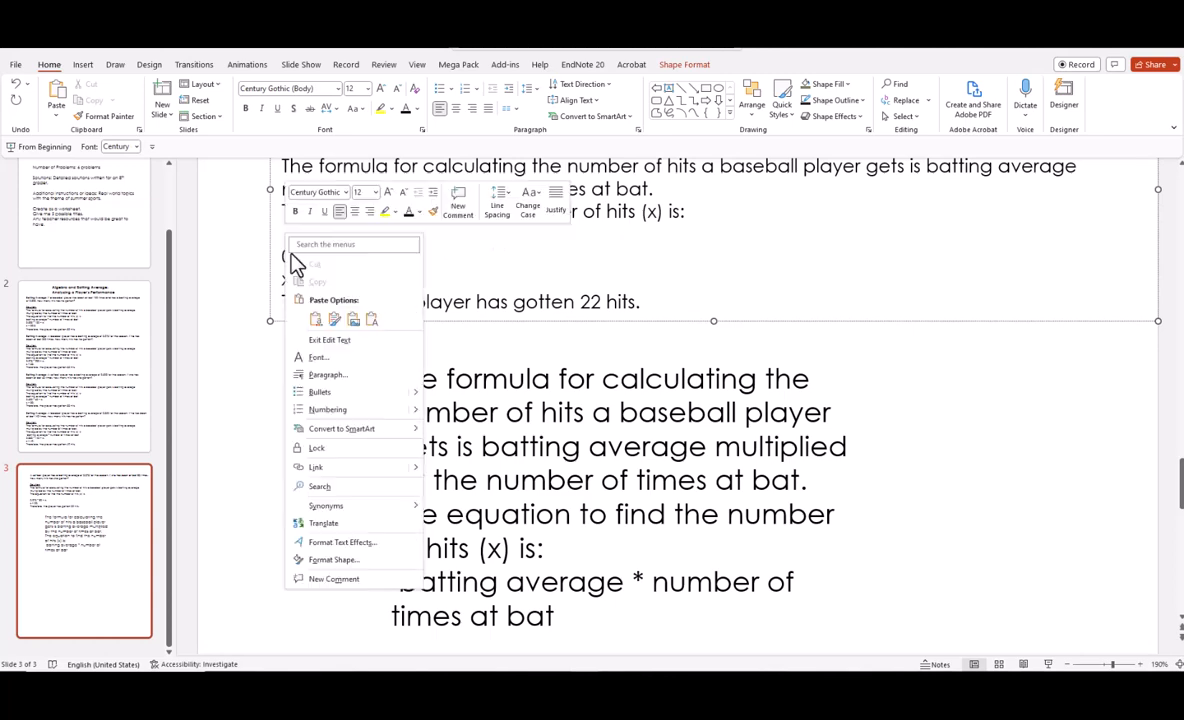
click(375, 321)
scroll(848, 320, up, 2)
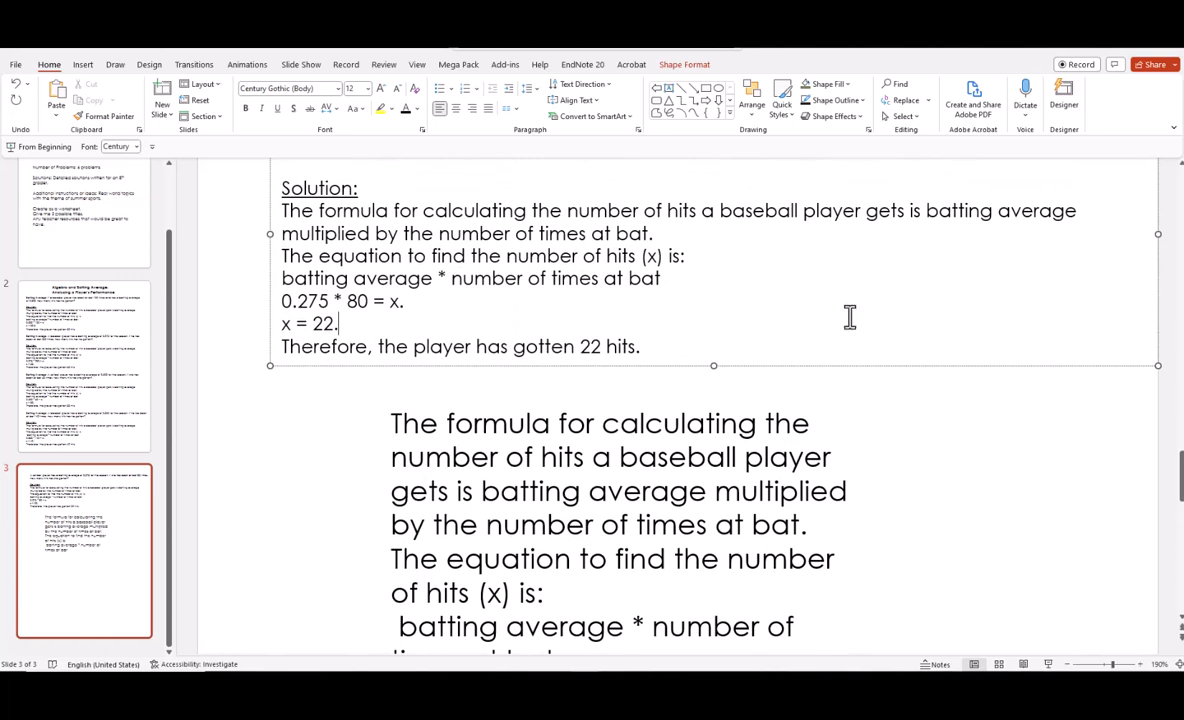
Copy the bold "Batting Average:" label from slide 2's first problem and paste it before the softball problem on slide 3 using the destination theme.
scroll(849, 317, up, 1)
click(118, 360)
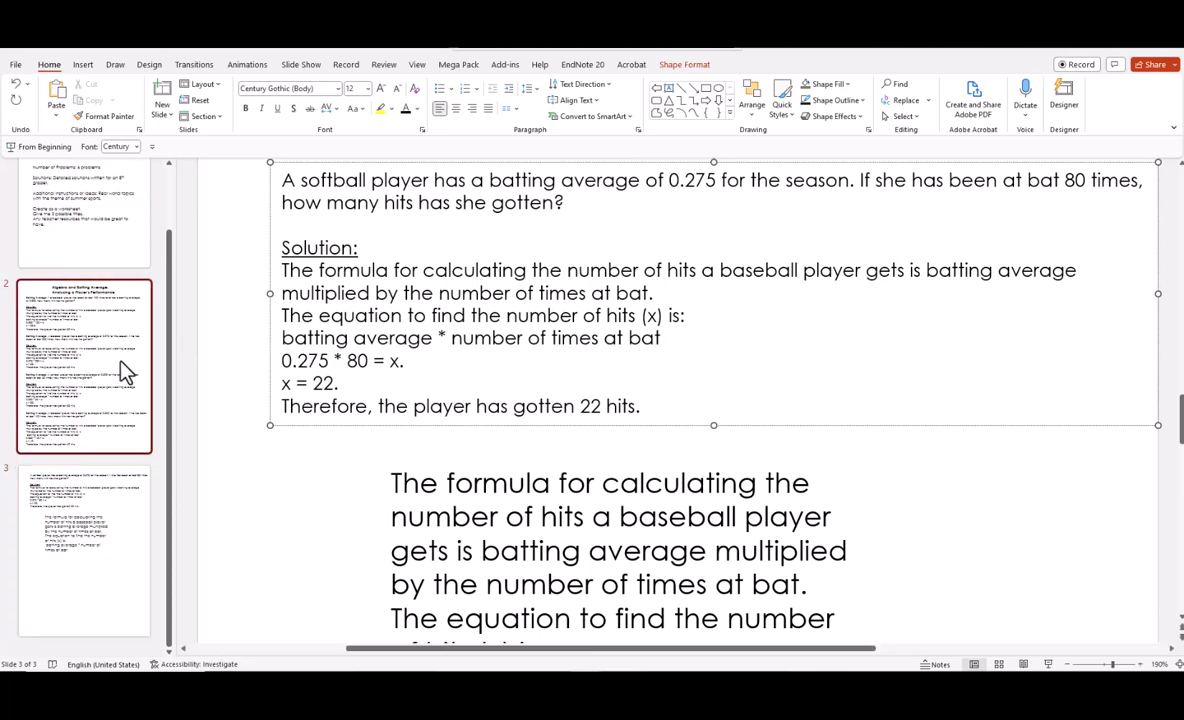
drag(416, 231, 292, 229)
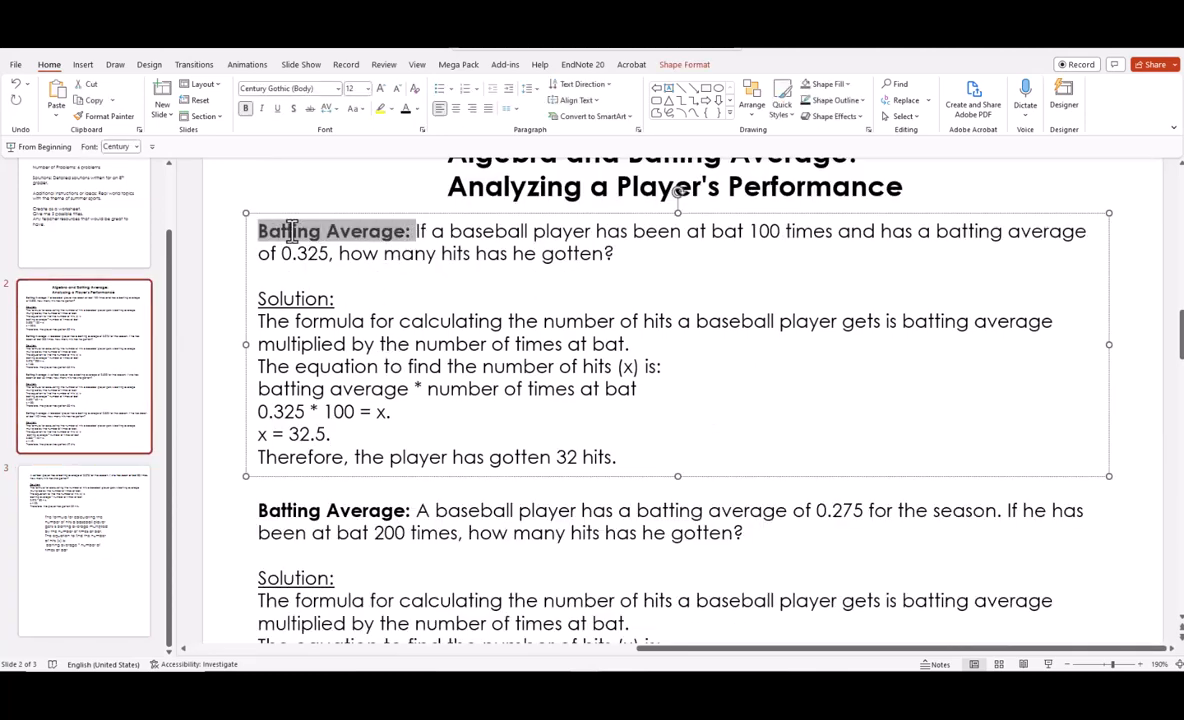
right_click(276, 231)
click(312, 264)
click(88, 500)
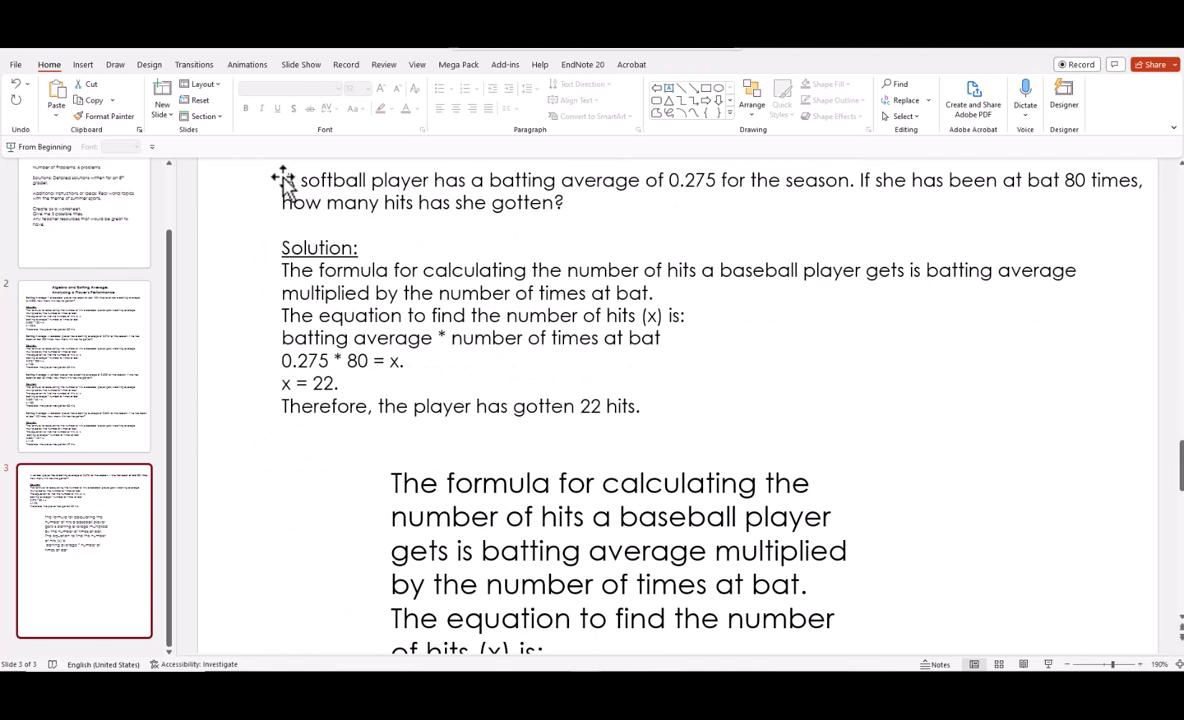
double_click(286, 181)
right_click(287, 182)
click(314, 263)
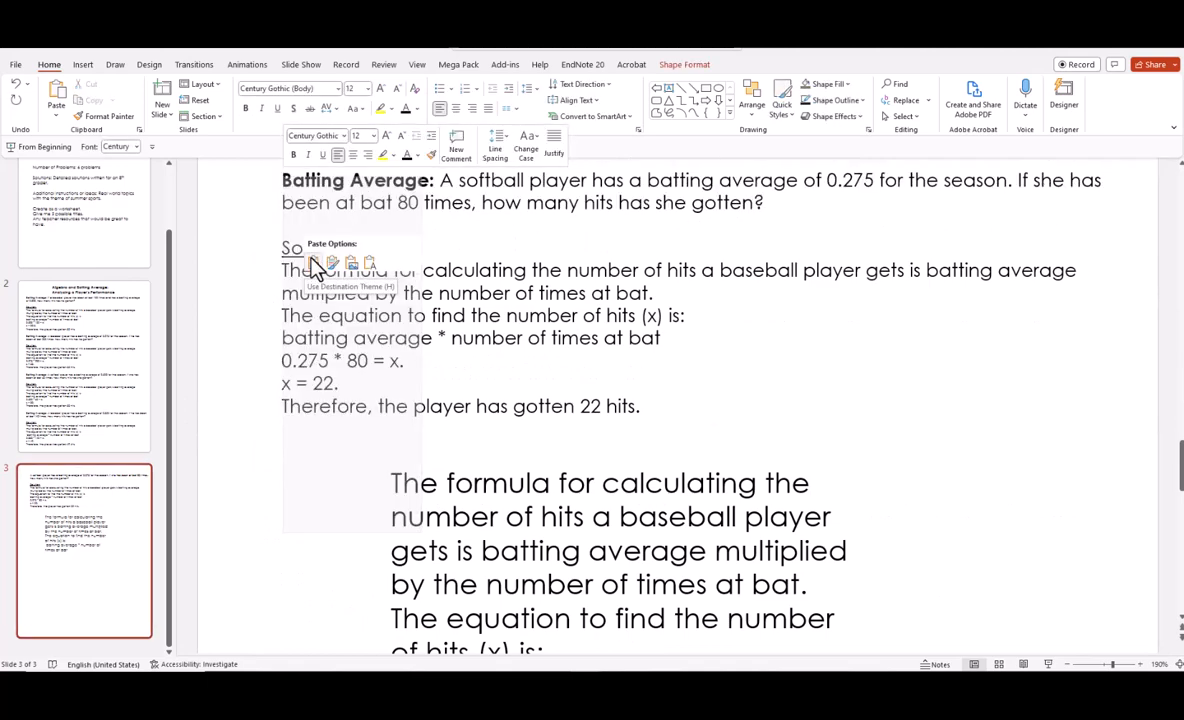
Delete the leftover formula text box below the softball problem on slide 3.
click(695, 458)
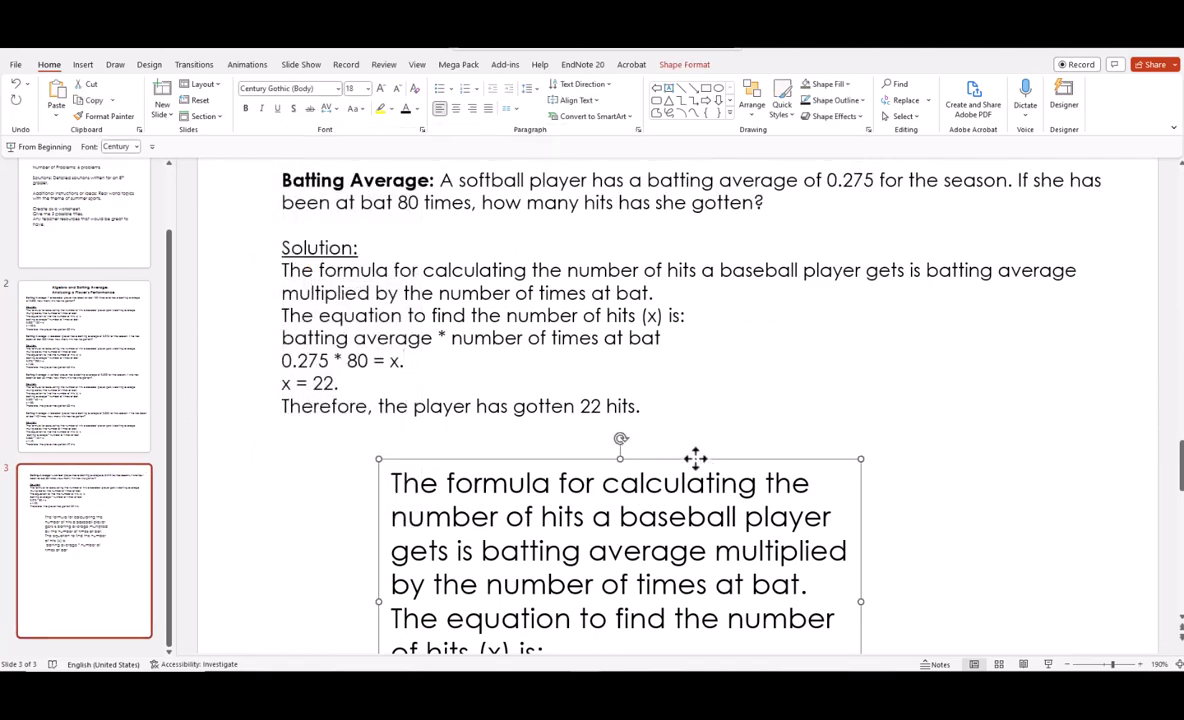
key(Delete)
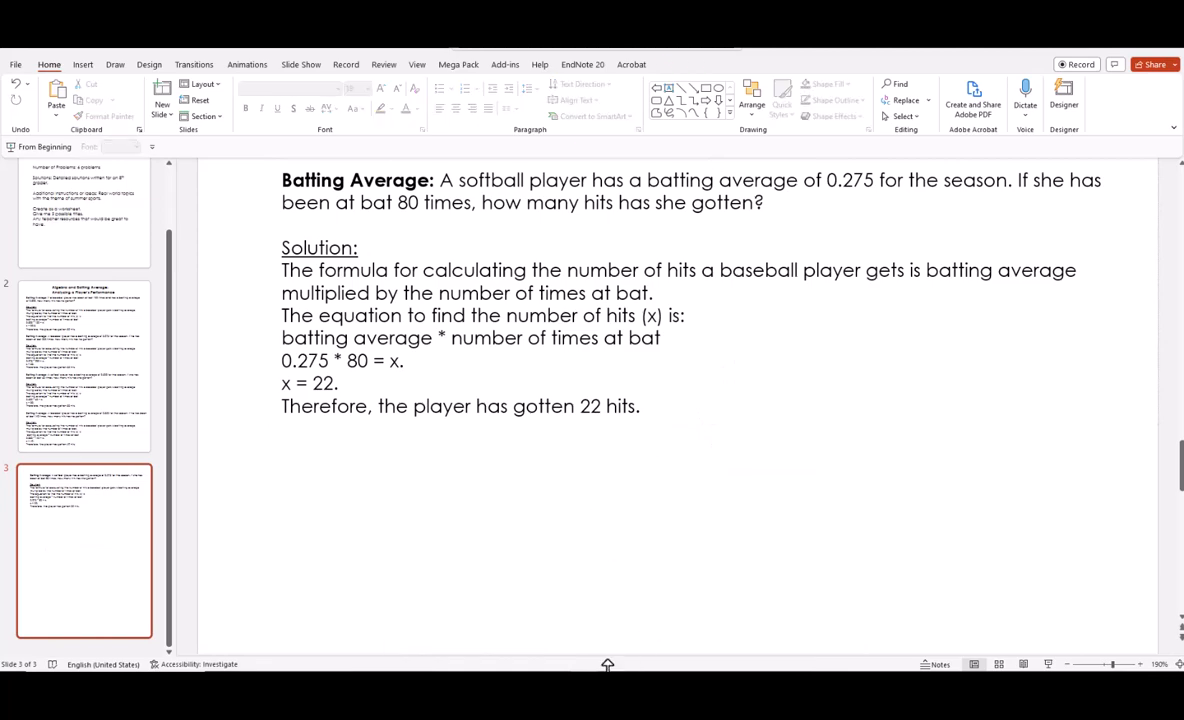
Switch to ChatGPT and copy the third problem, with batting average 0.400 and 120 times at bat, including its solution.
key(alt+Tab)
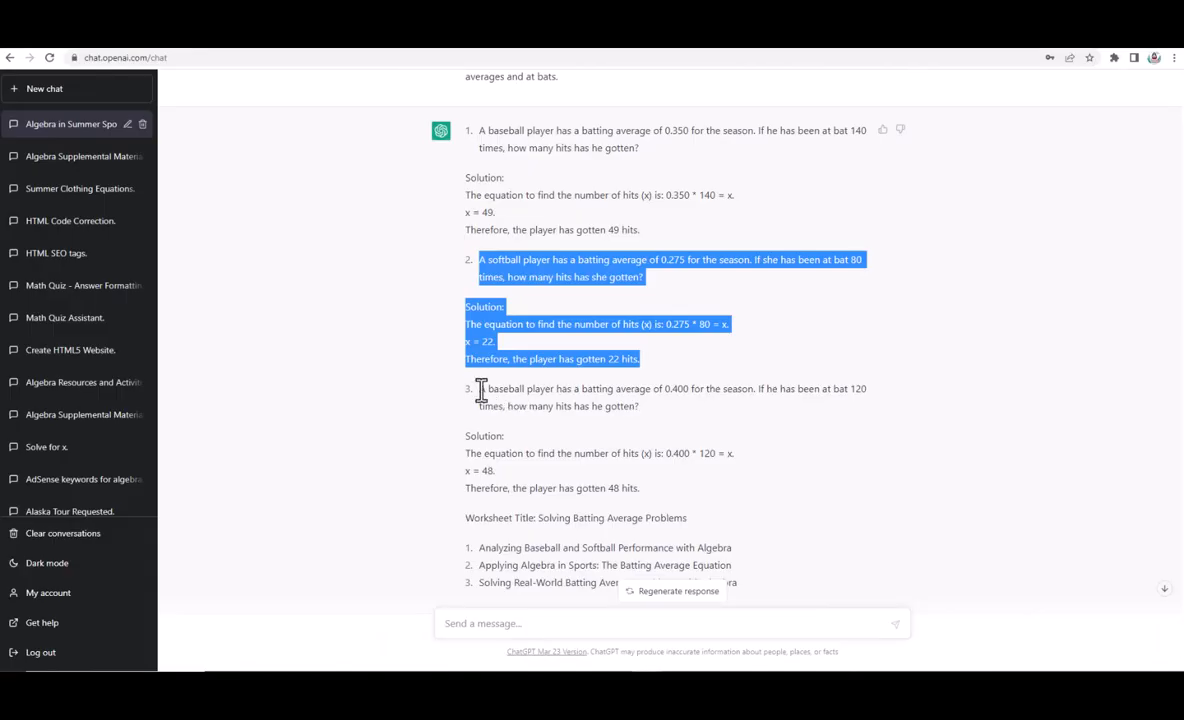
drag(481, 389, 645, 494)
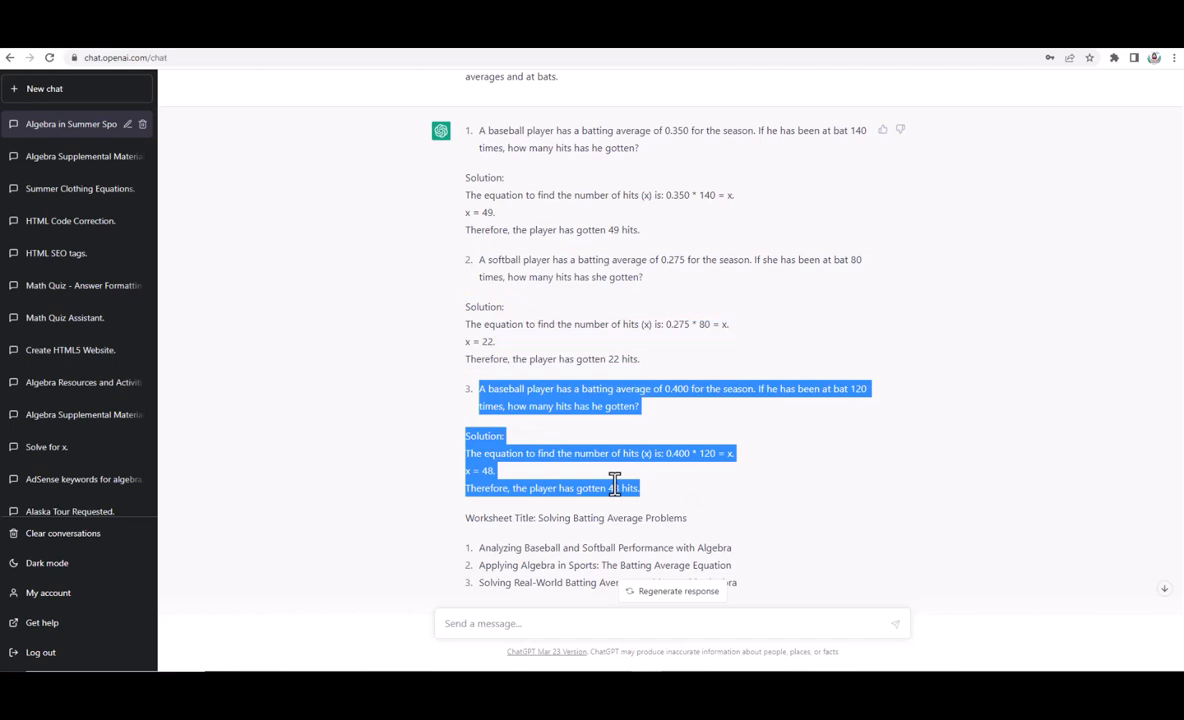
right_click(615, 484)
click(641, 492)
Switch back to the Worksheet Solutions presentation in PowerPoint and paste the 0.400 batting average problem onto slide 3.
click(585, 684)
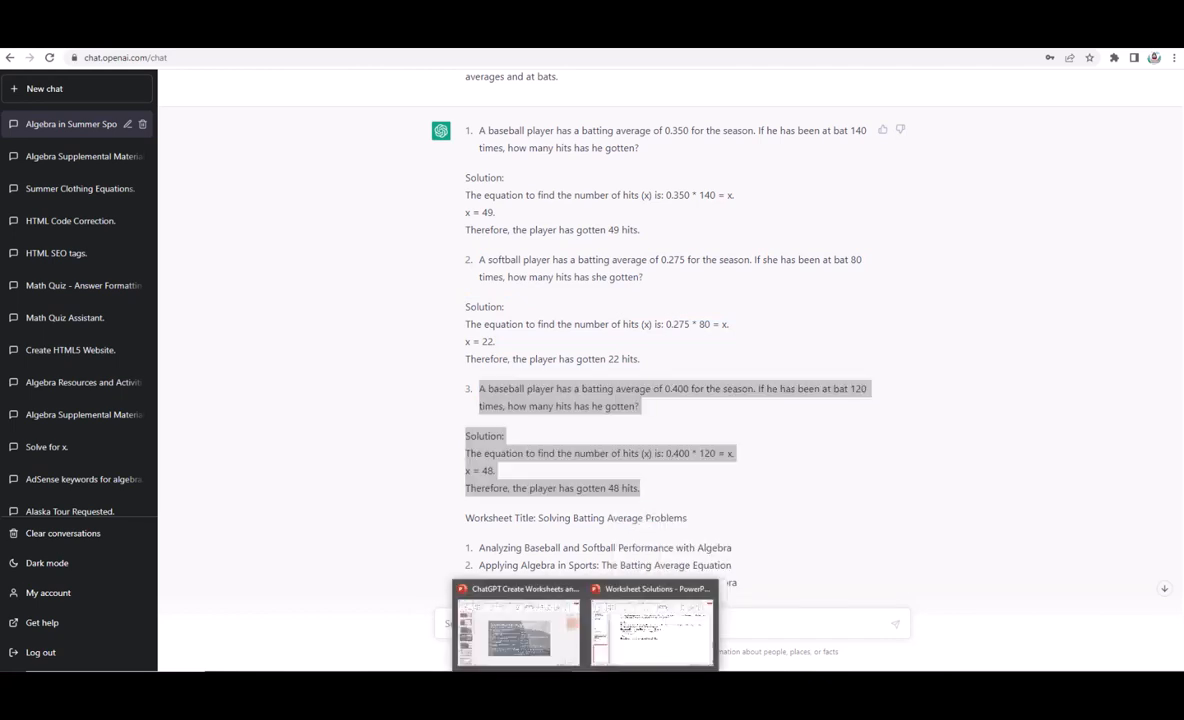
click(655, 640)
right_click(810, 388)
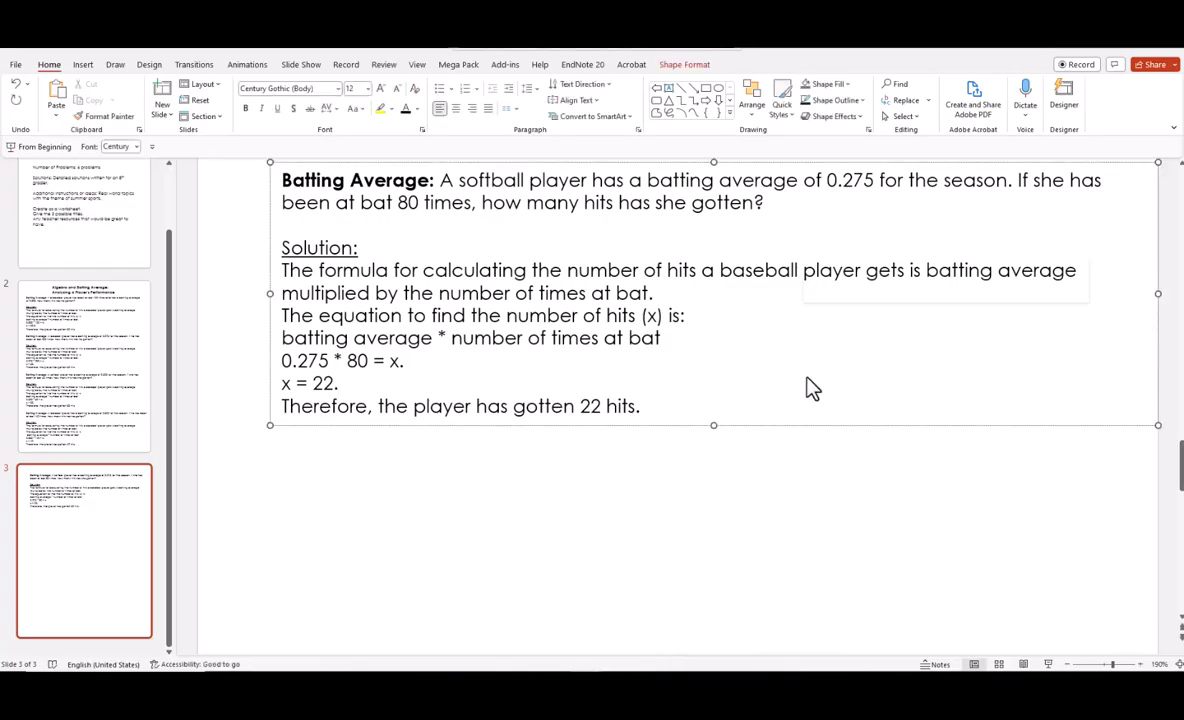
right_click(745, 478)
click(810, 520)
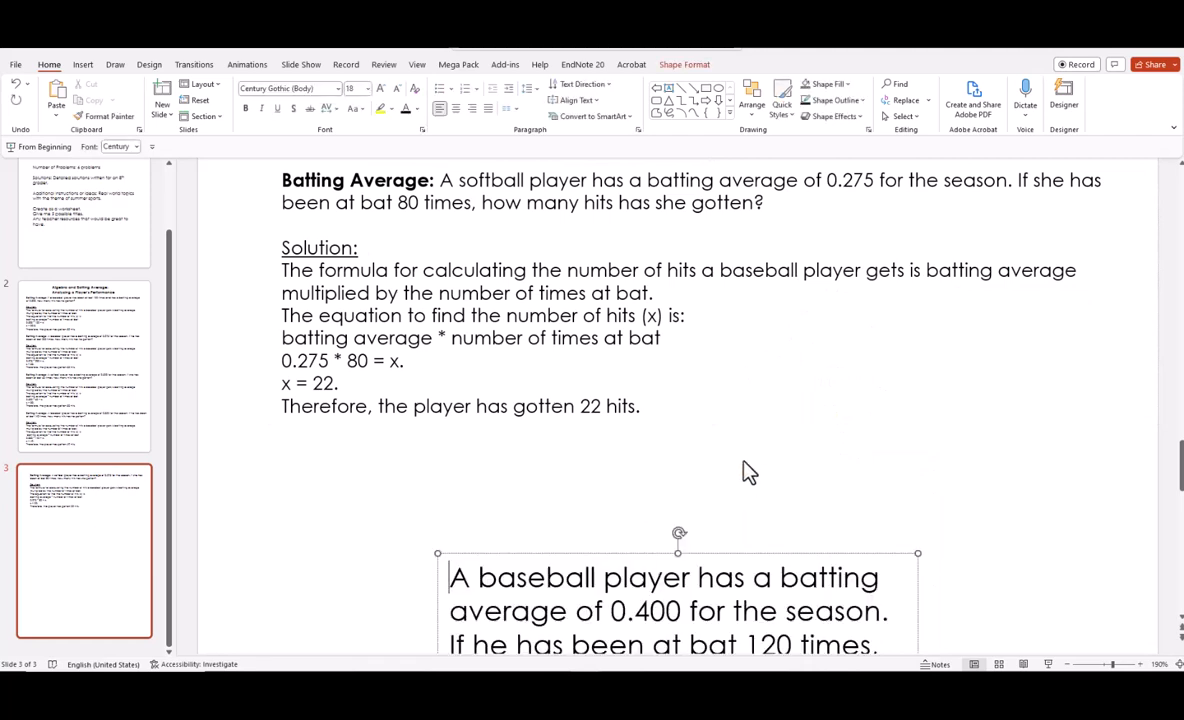
Place the 0.400 problem's box below the softball problem, aligned with its left edge, and widen it to nearly the same width.
drag(719, 555, 548, 455)
click(545, 406)
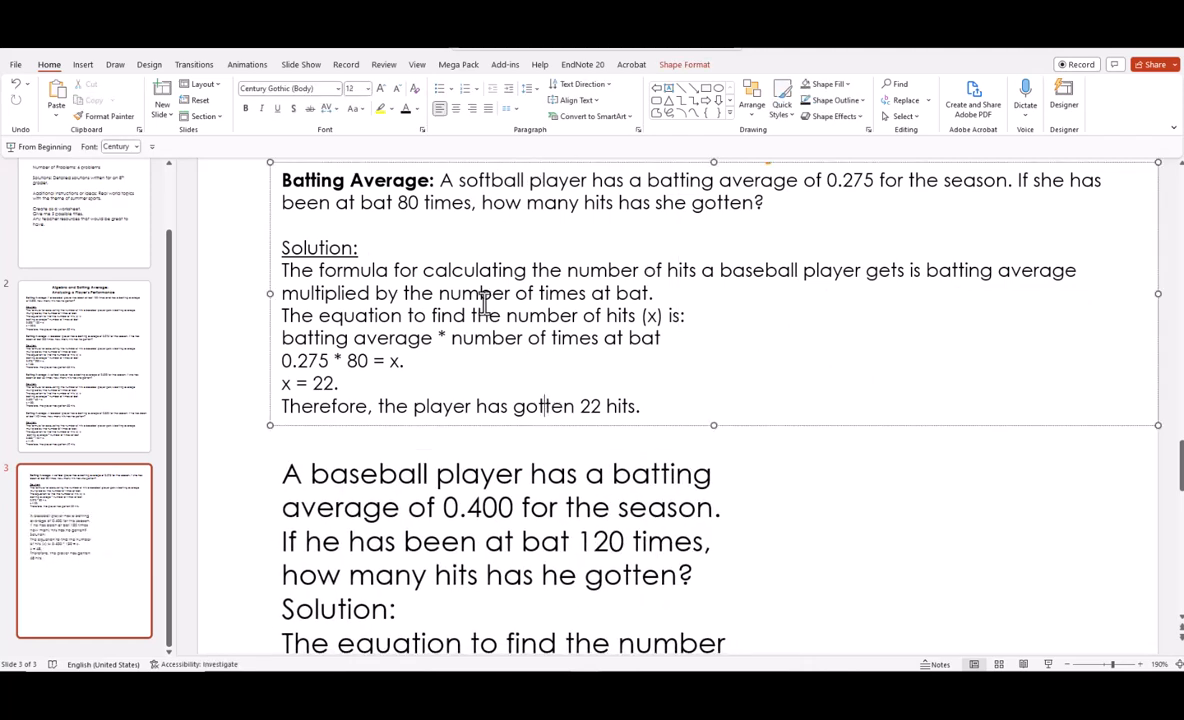
click(596, 485)
drag(751, 627, 1139, 588)
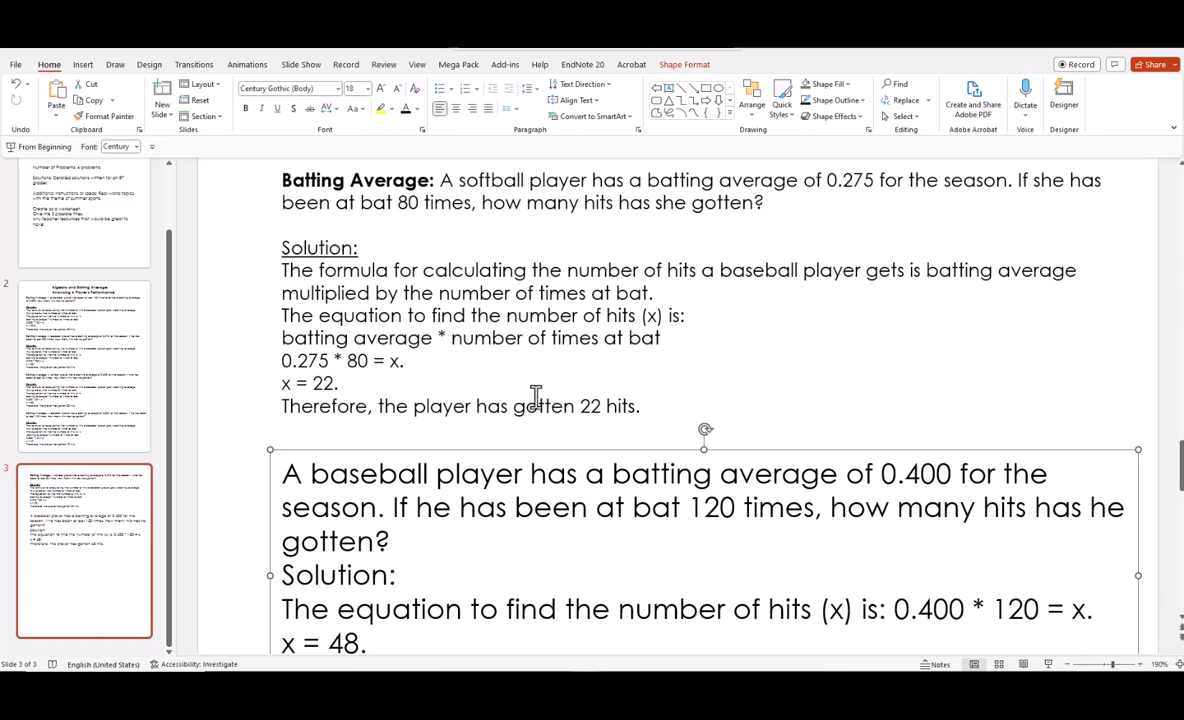
Set all the text of the 0.400 problem and its solution to font size 12.
click(540, 336)
click(527, 463)
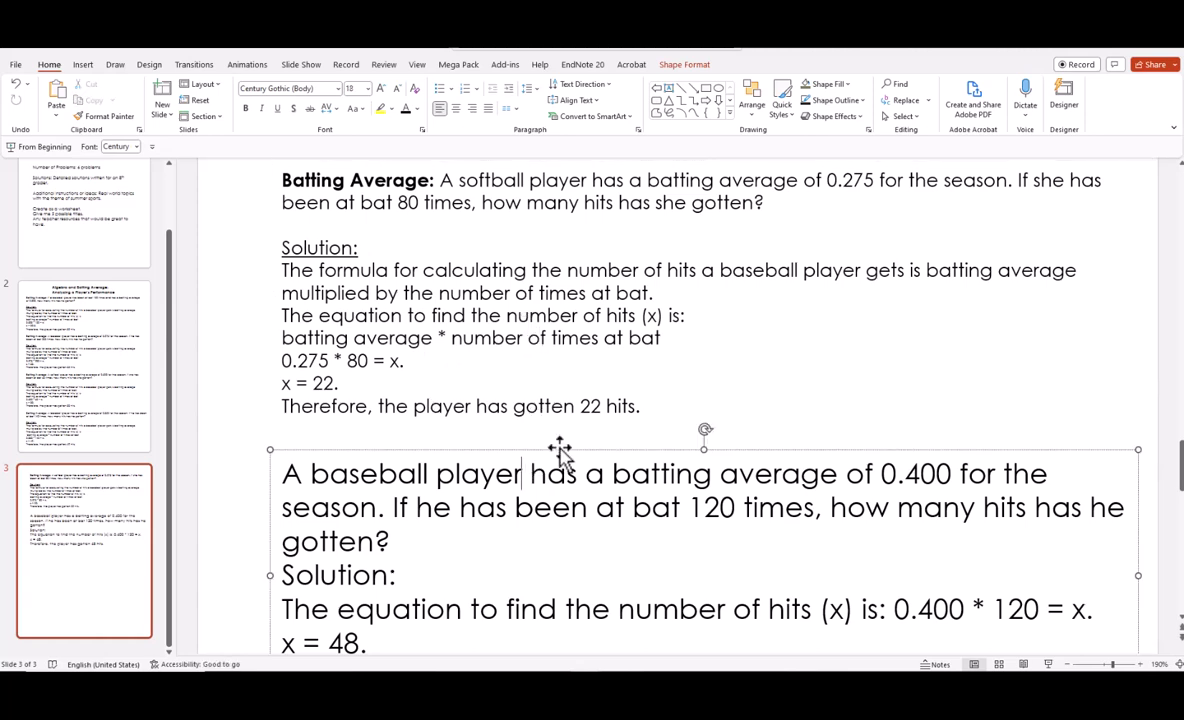
scroll(560, 449, down, 3)
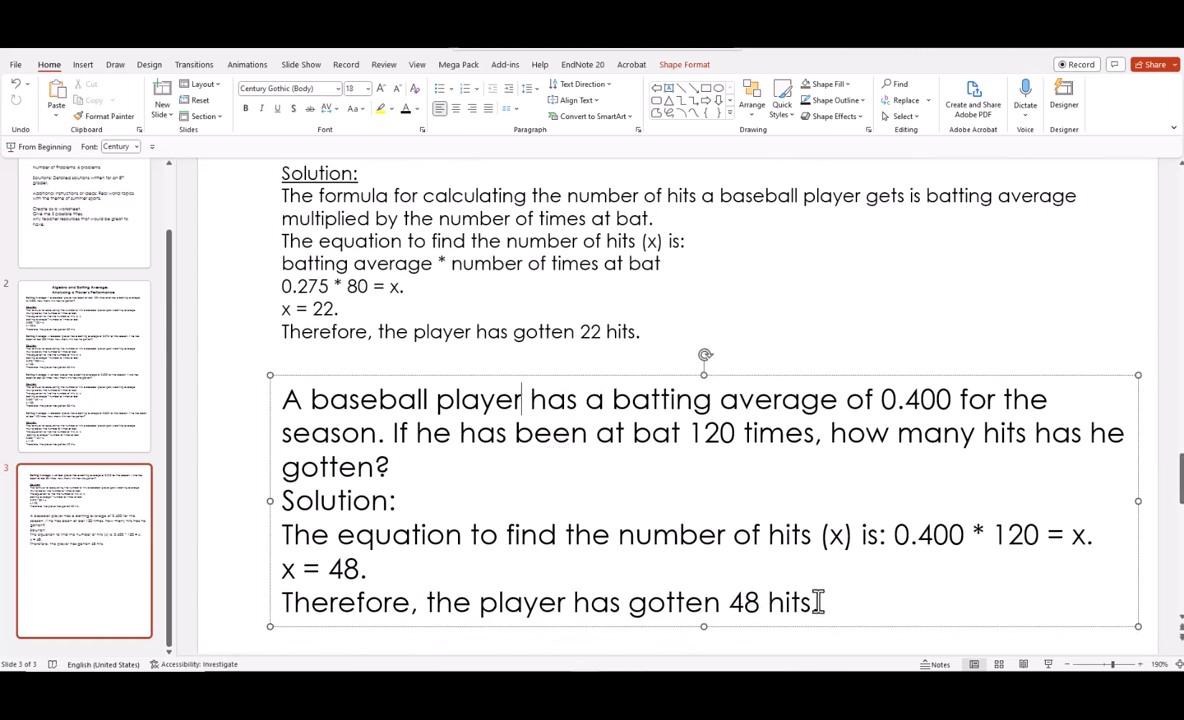
drag(818, 601, 268, 358)
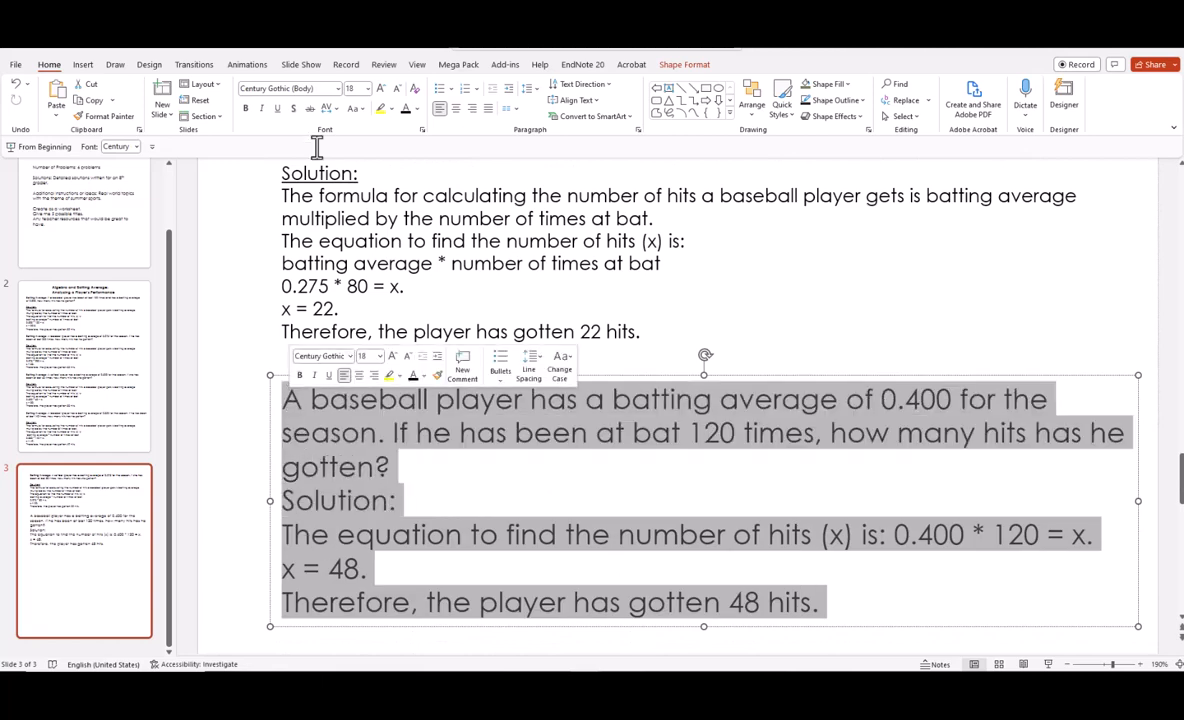
click(366, 88)
click(338, 172)
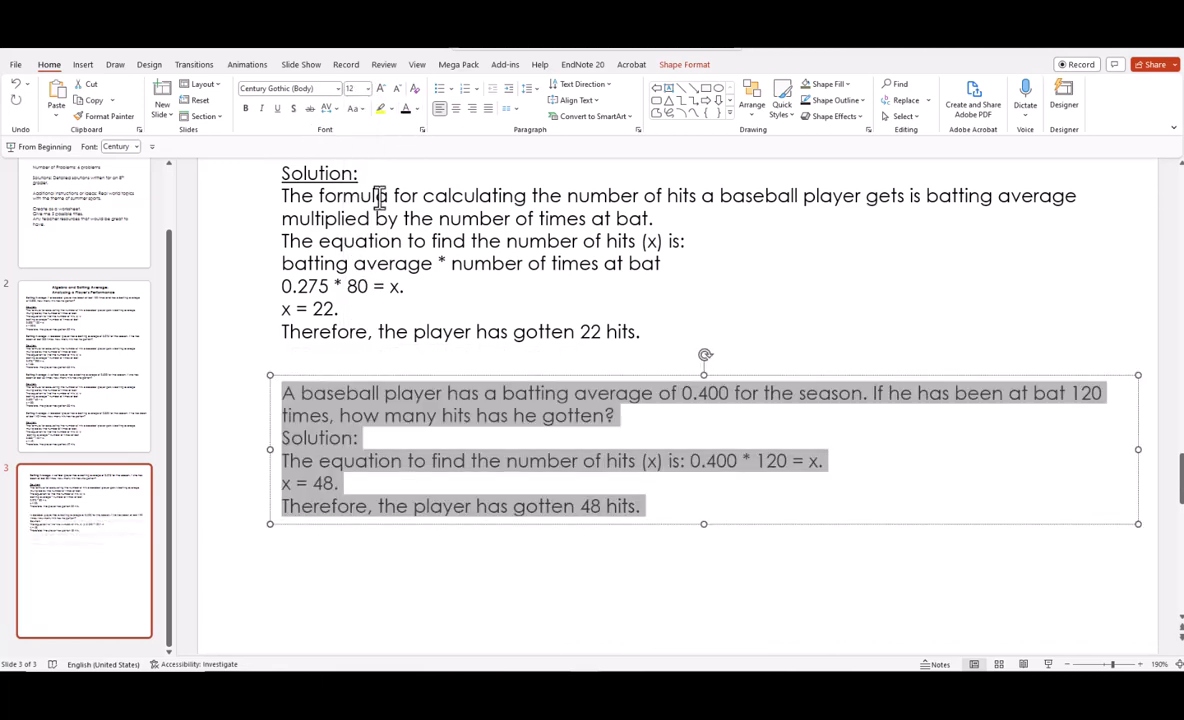
Copy the bold "Batting Average:" label from the softball problem and paste it at the start of the 0.400 problem.
click(380, 196)
scroll(380, 196, up, 2)
drag(437, 170, 320, 172)
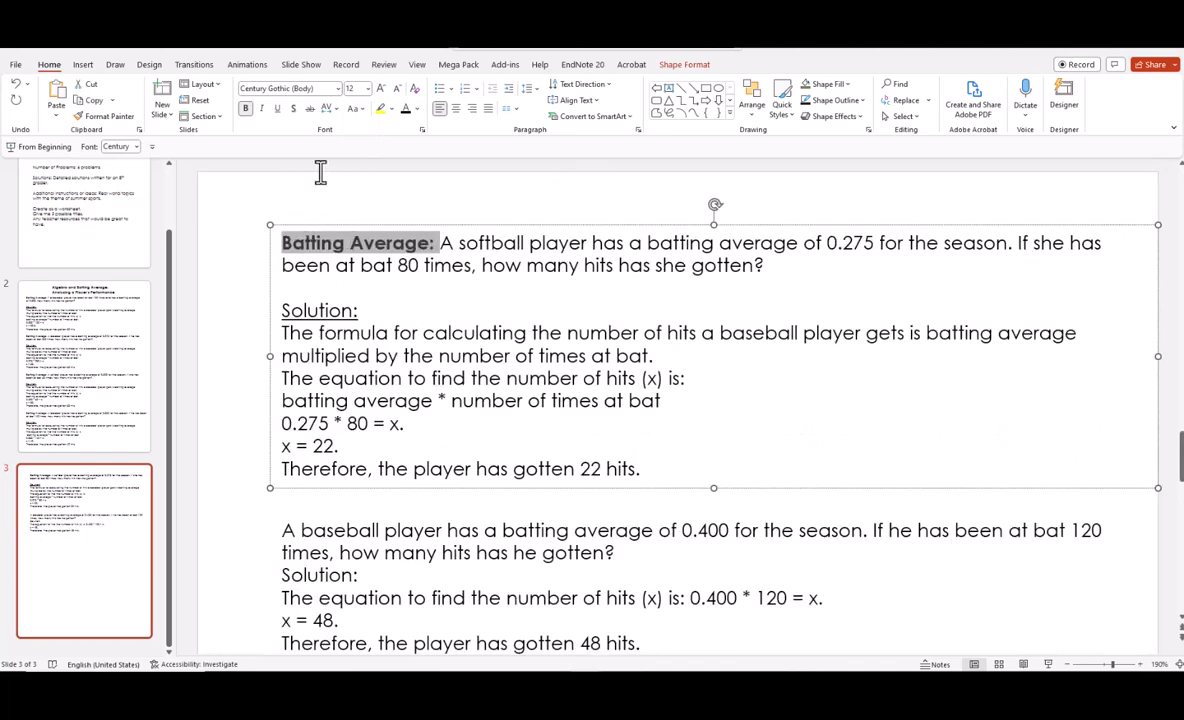
right_click(302, 249)
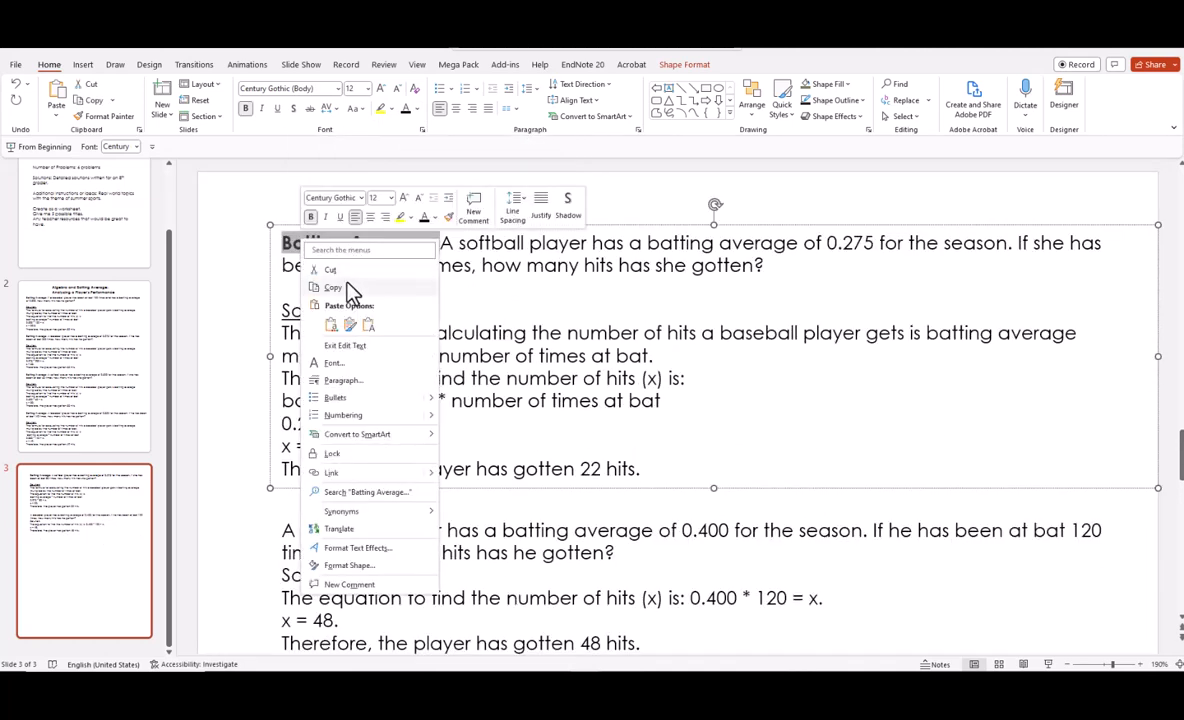
click(365, 266)
click(288, 530)
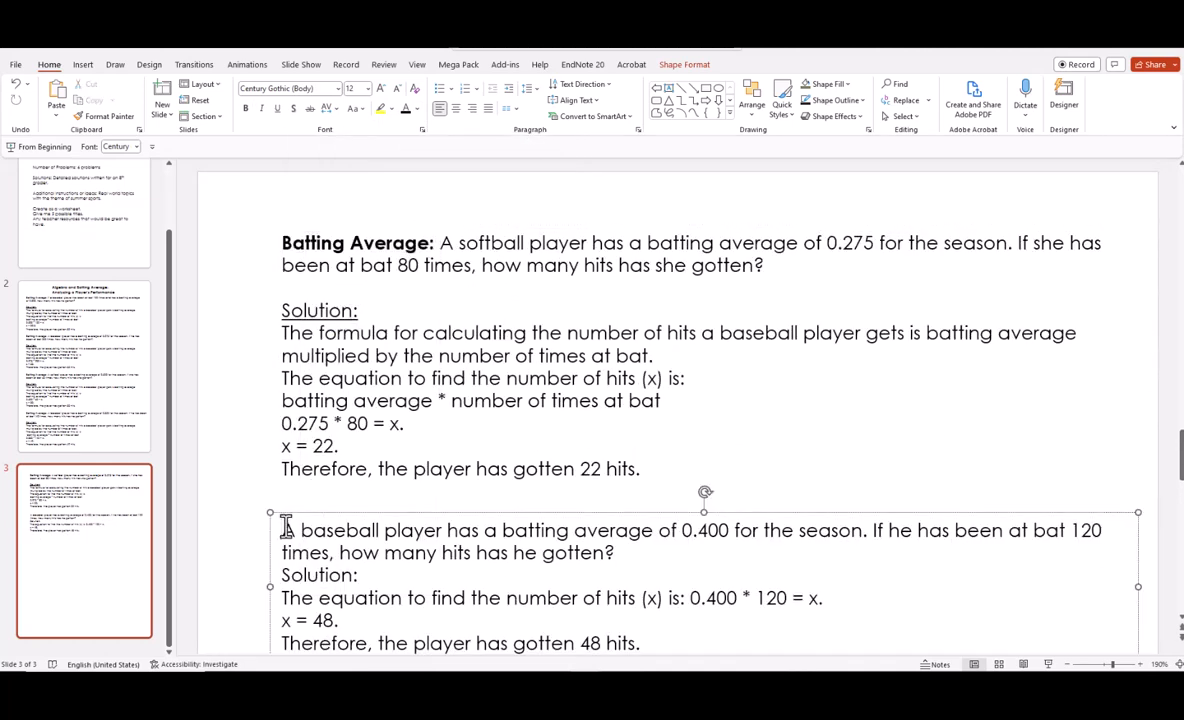
right_click(286, 528)
click(305, 252)
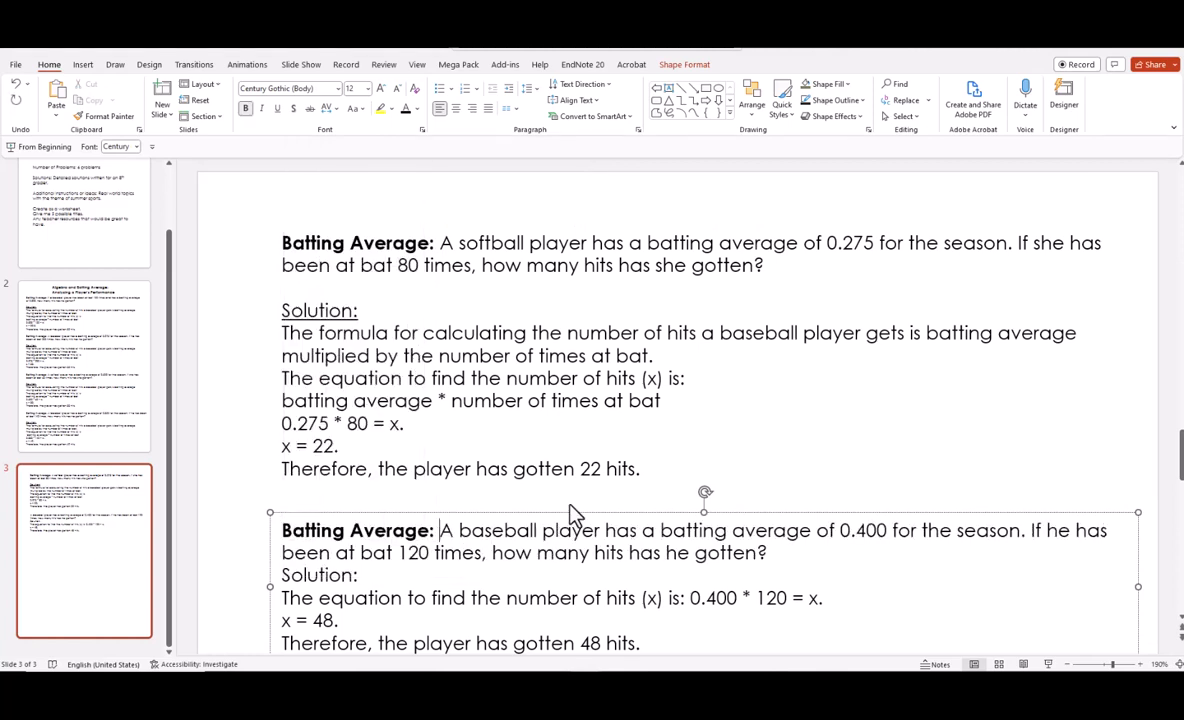
Insert a blank line above "Solution:" in the 0.400 problem and underline that heading.
scroll(766, 441, down, 3)
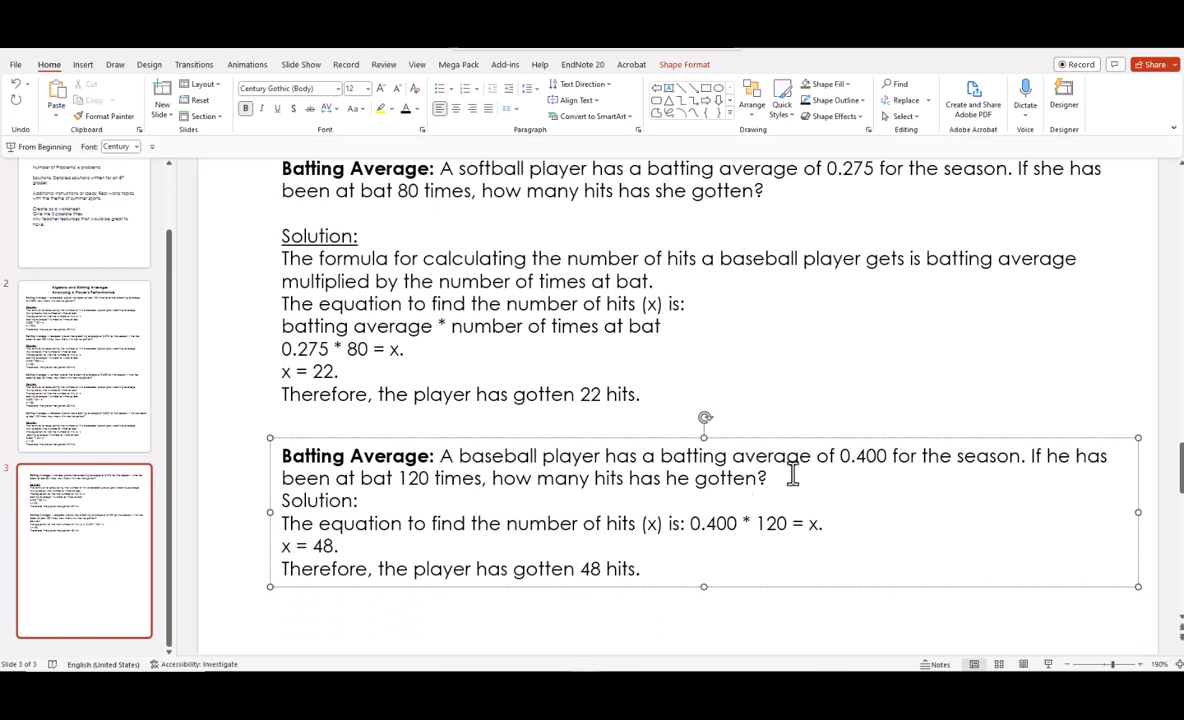
key(Return)
drag(391, 526, 278, 523)
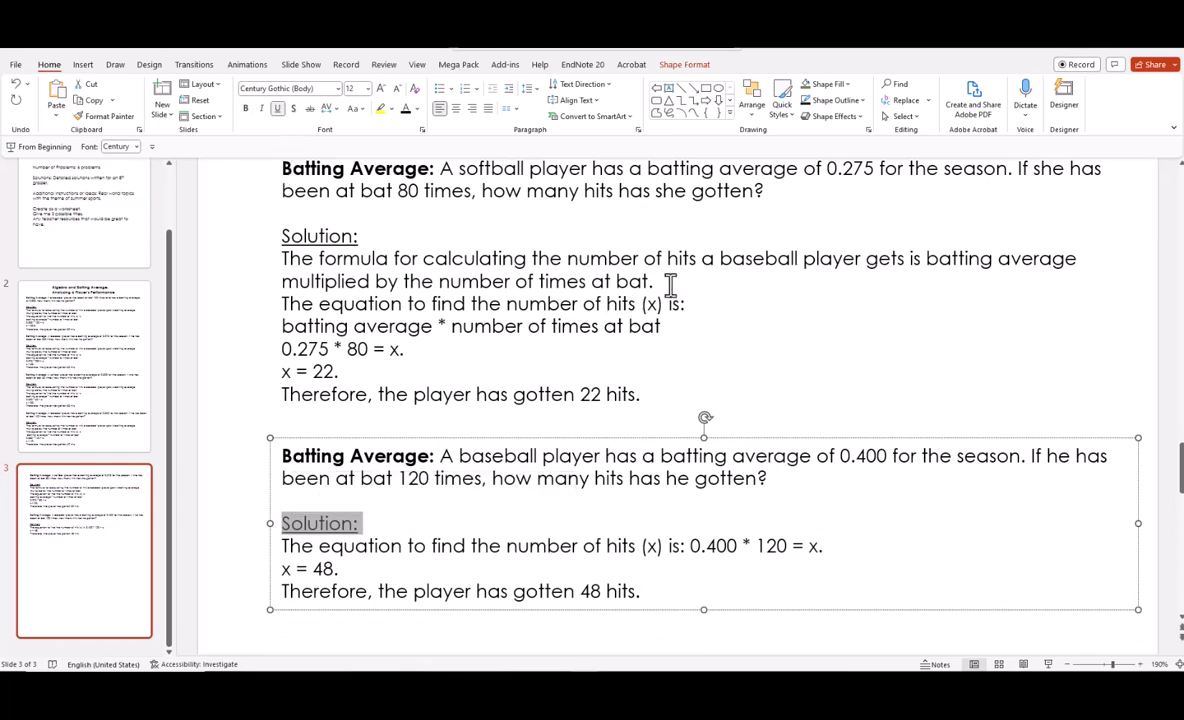
Copy the formula explanation from the softball solution and insert it beneath "Solution:" in the 0.400 problem, without a blank line after it.
drag(658, 282, 282, 258)
right_click(330, 278)
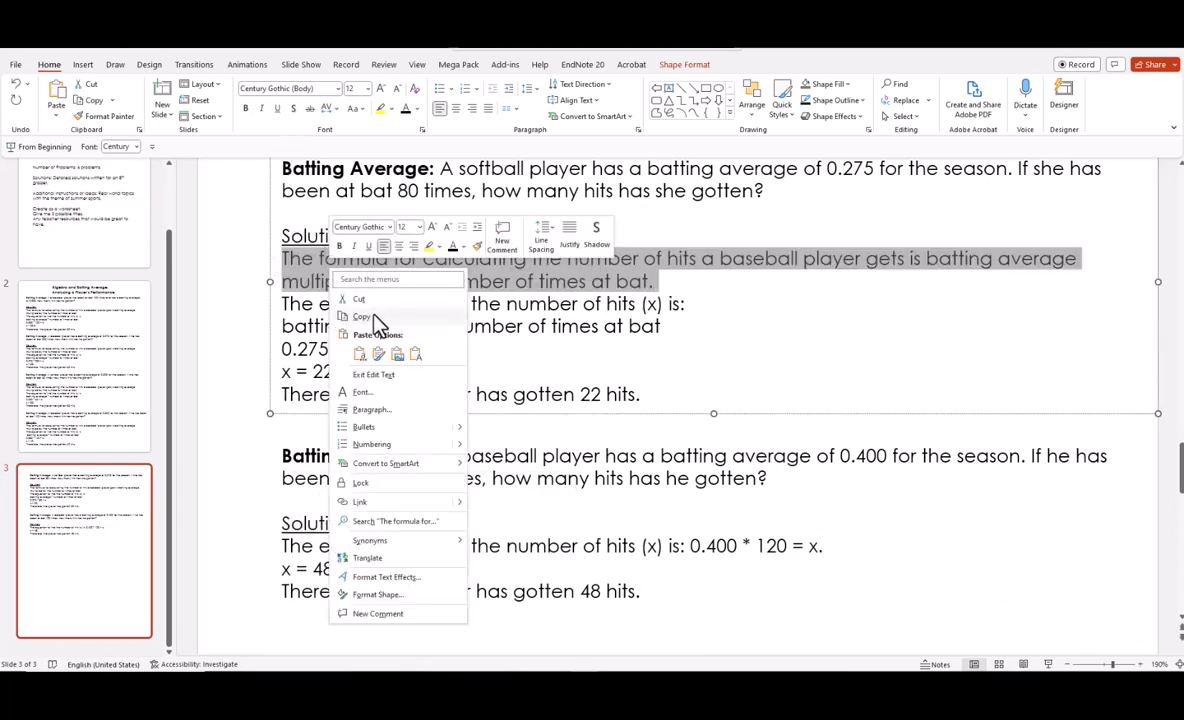
click(378, 317)
click(378, 528)
key(Return)
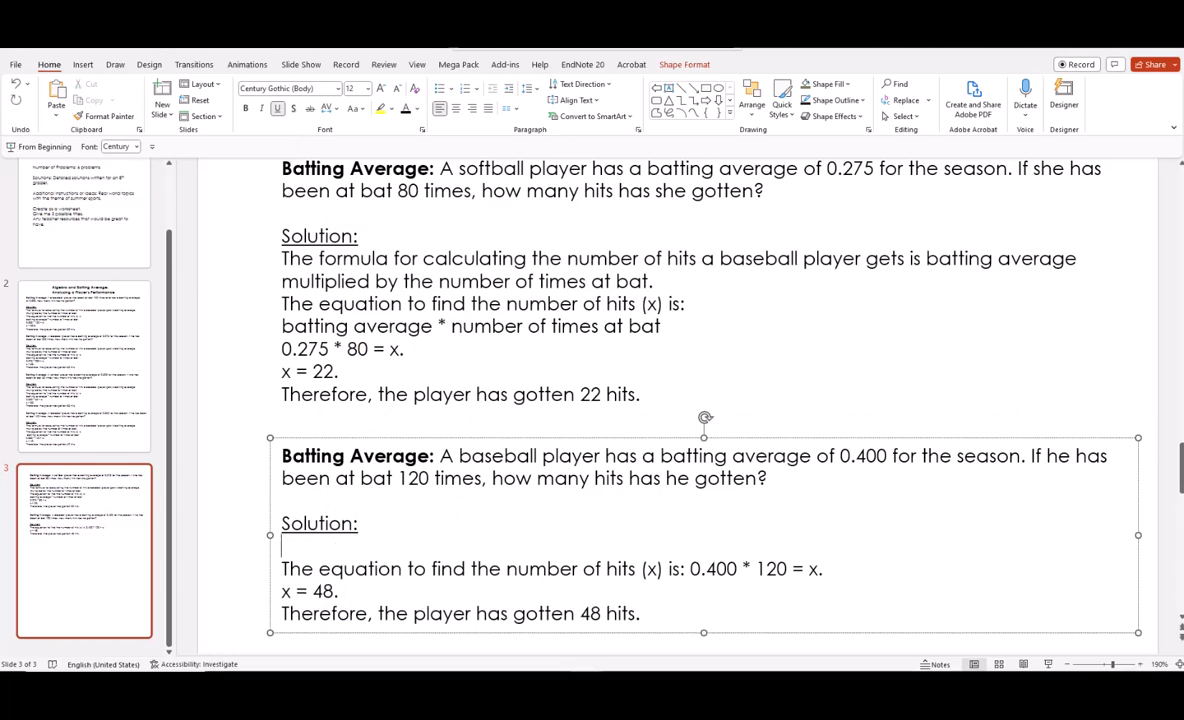
right_click(285, 548)
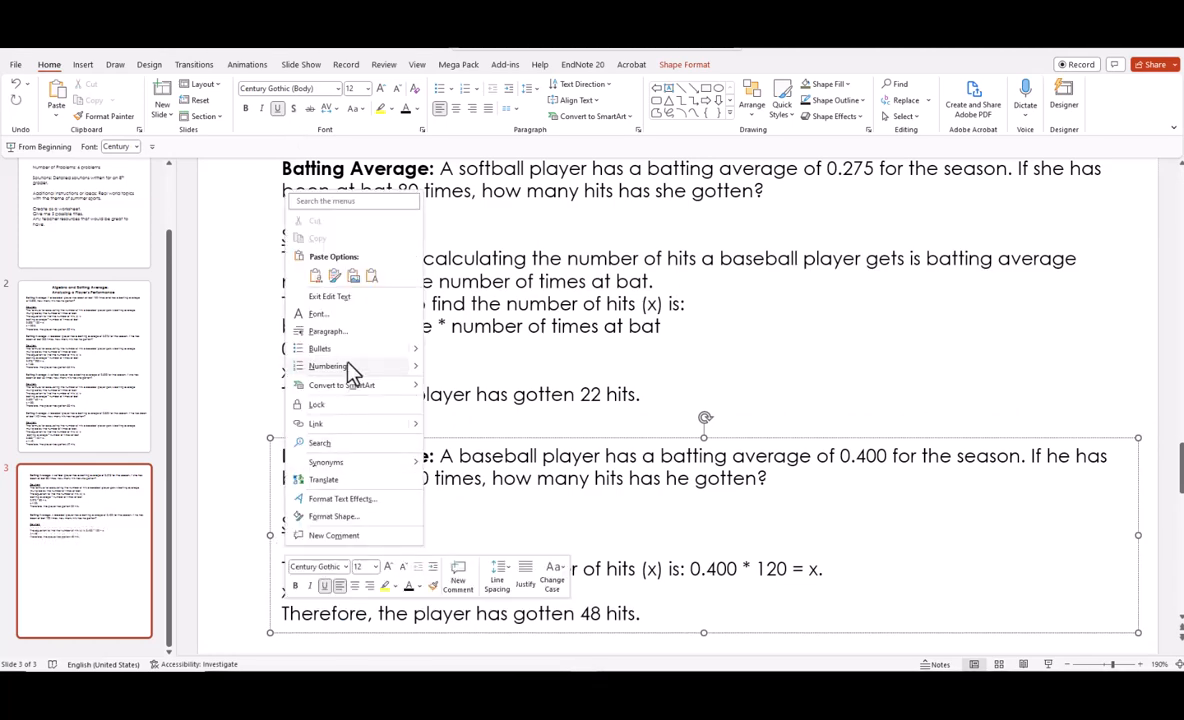
click(317, 278)
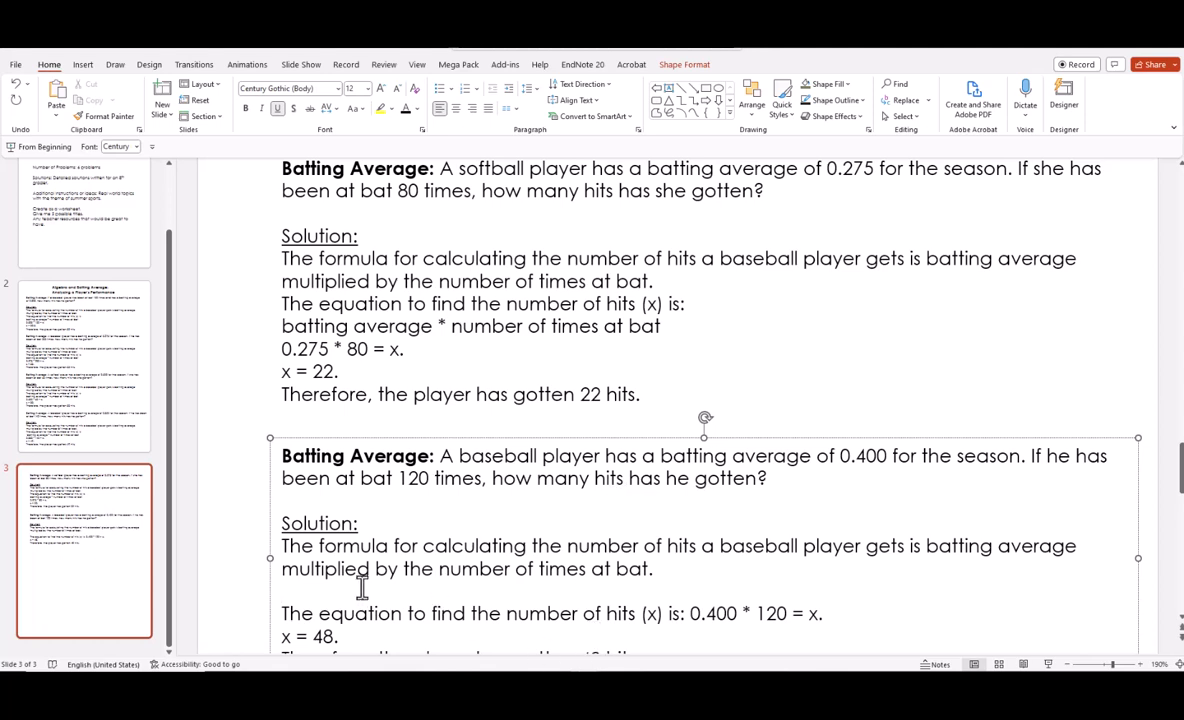
key(BackSpace)
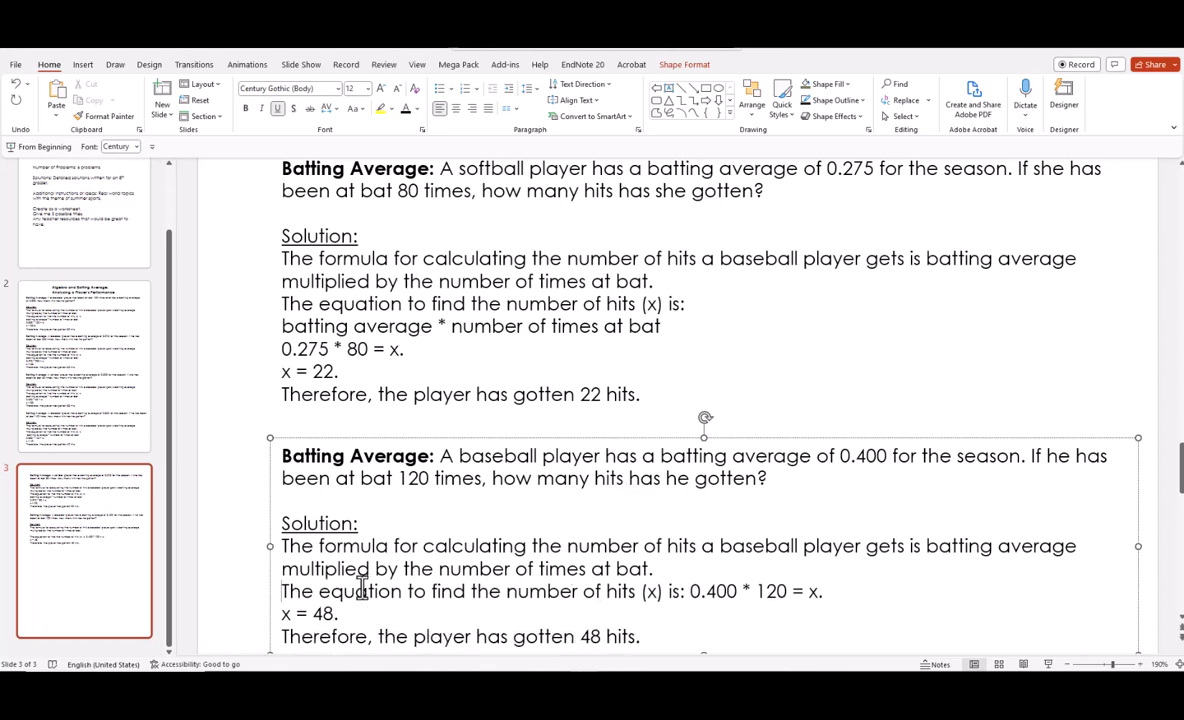
Move "0.400 * 120 = x." onto its own line below the equation sentence and remove its leading space.
click(689, 591)
key(Return)
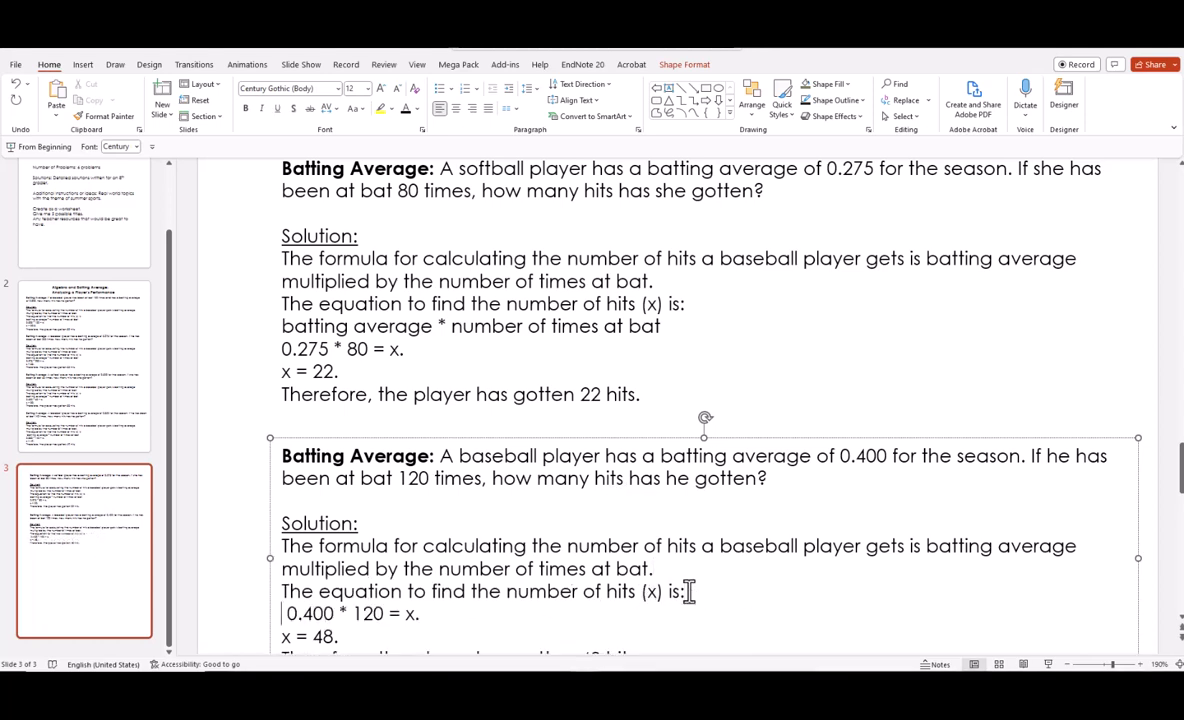
key(Delete)
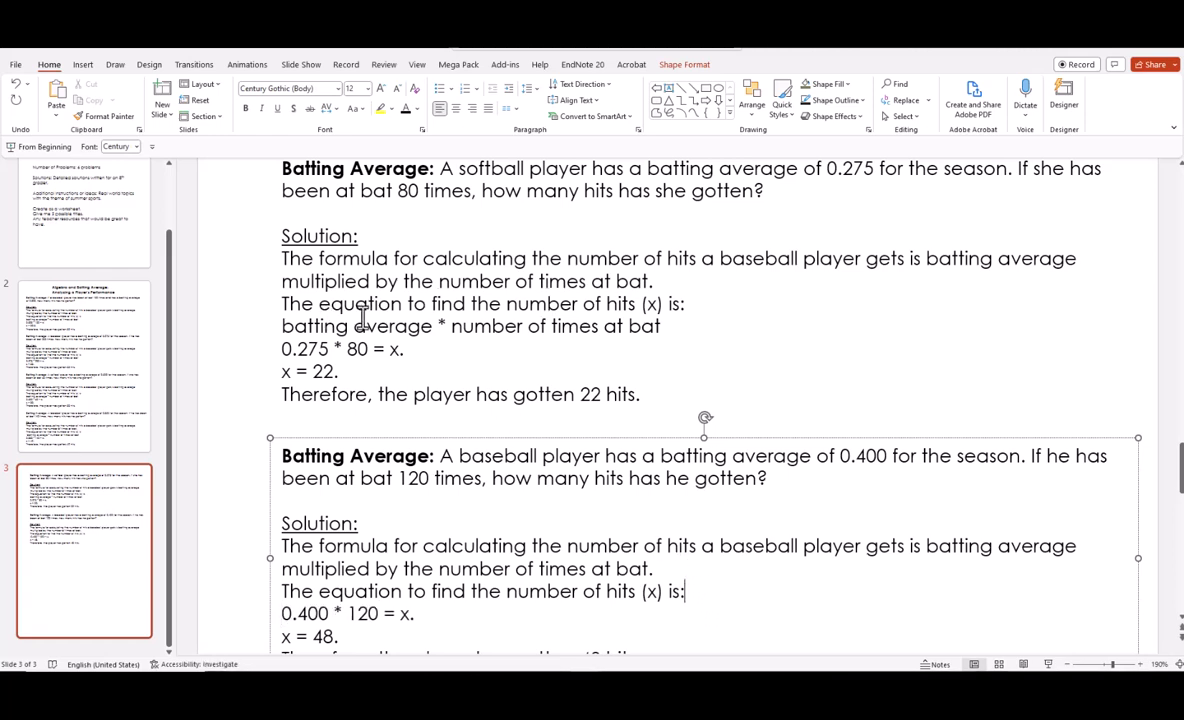
Copy "batting average * number of times at bat" from the softball solution and insert it on its own line above "0.400 * 120 = x.".
drag(283, 327, 655, 327)
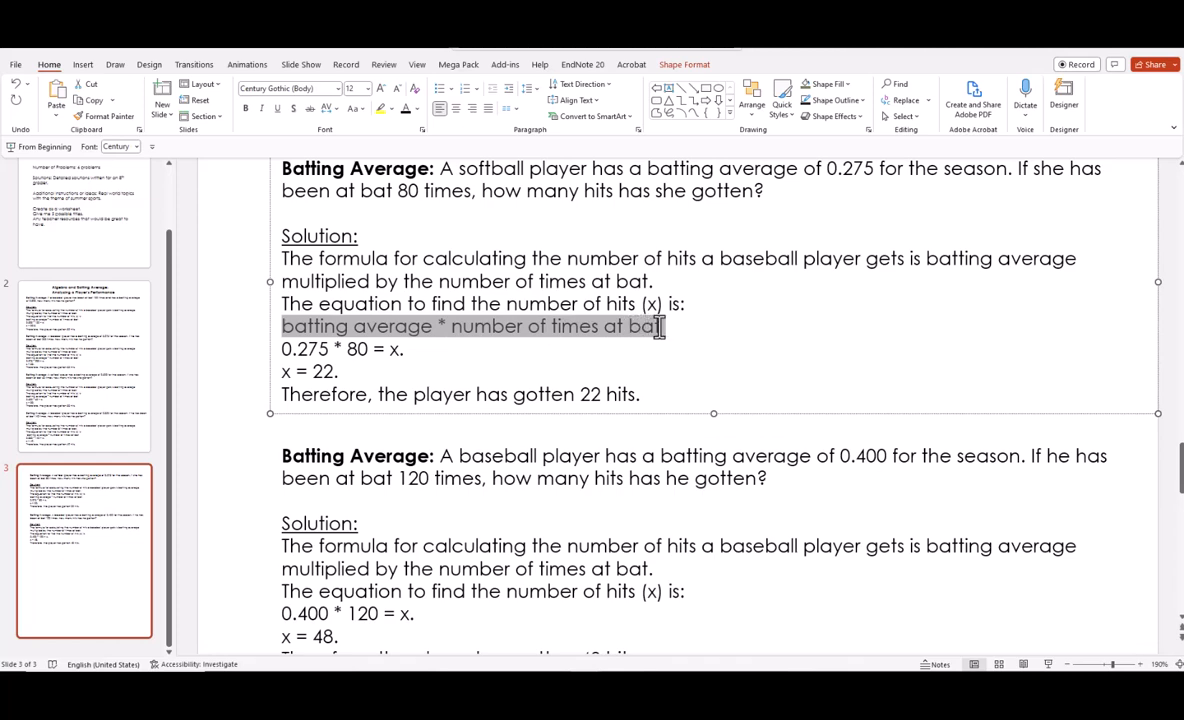
right_click(655, 327)
click(678, 362)
click(693, 590)
key(Return)
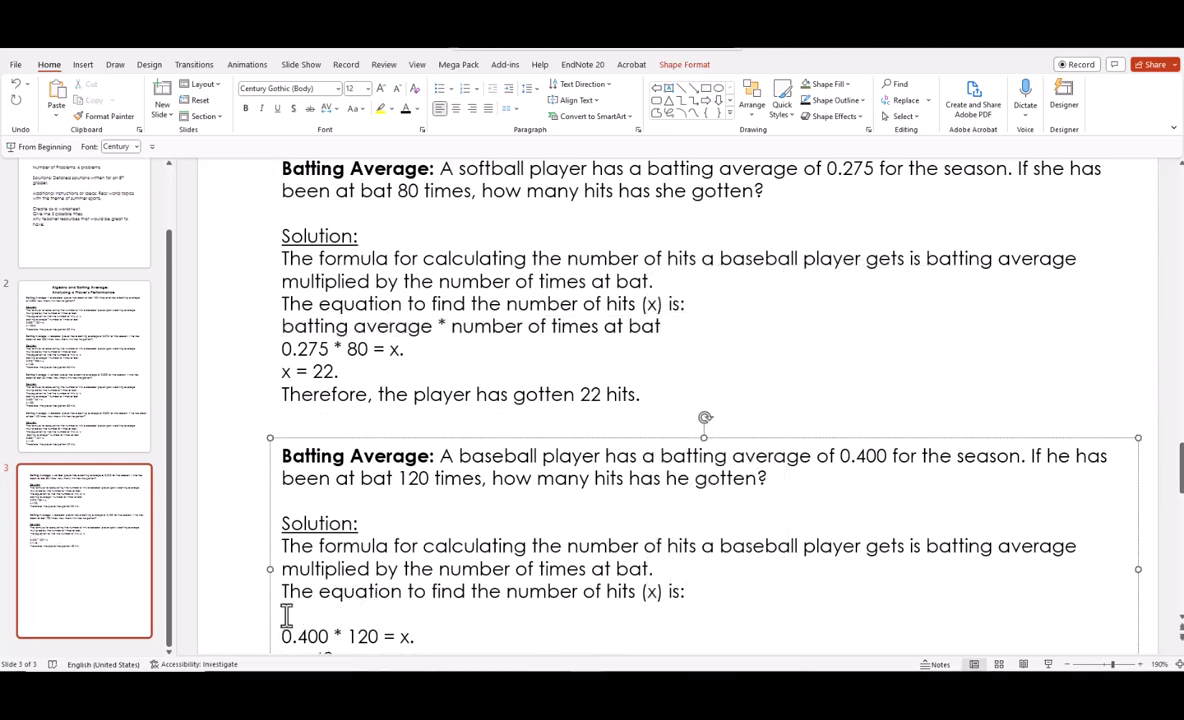
right_click(286, 614)
click(318, 344)
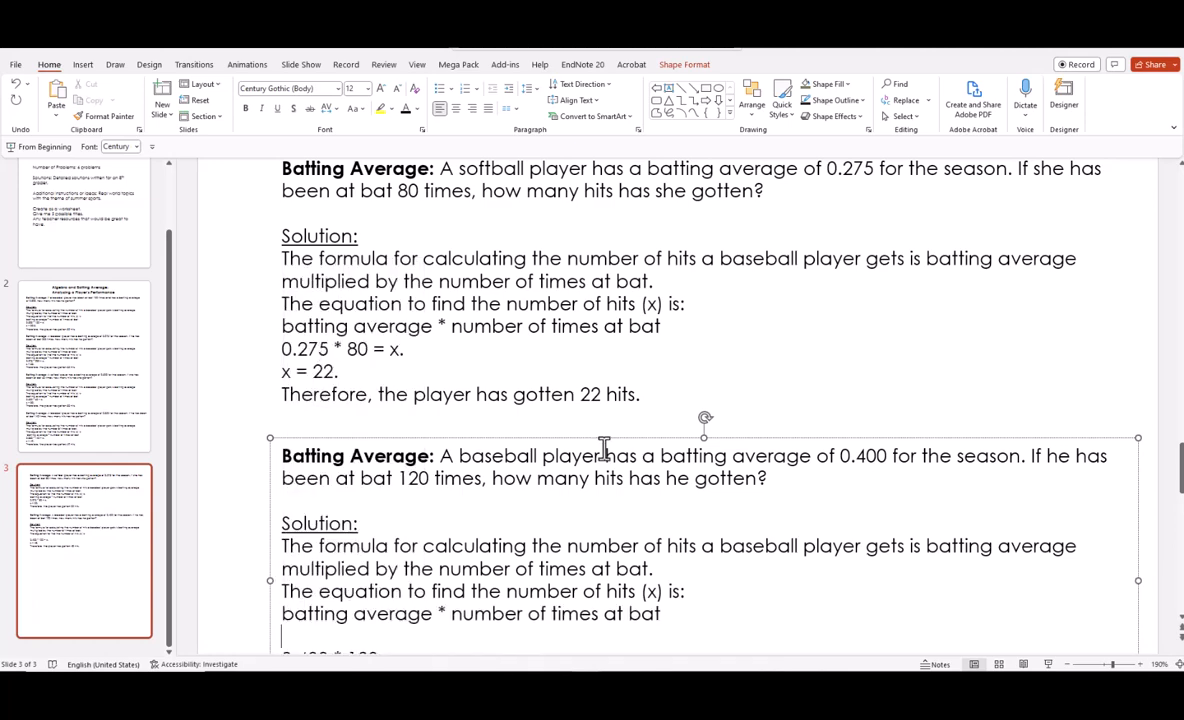
scroll(793, 444, down, 1)
key(BackSpace)
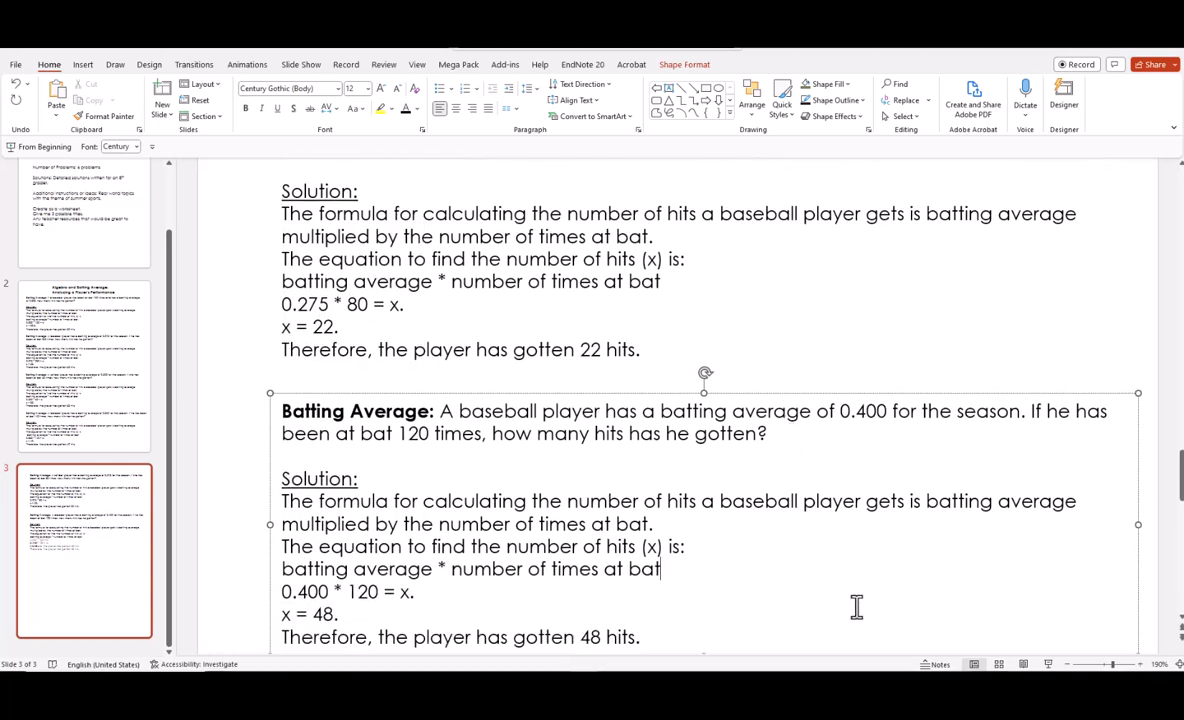
scroll(813, 612, down, 1)
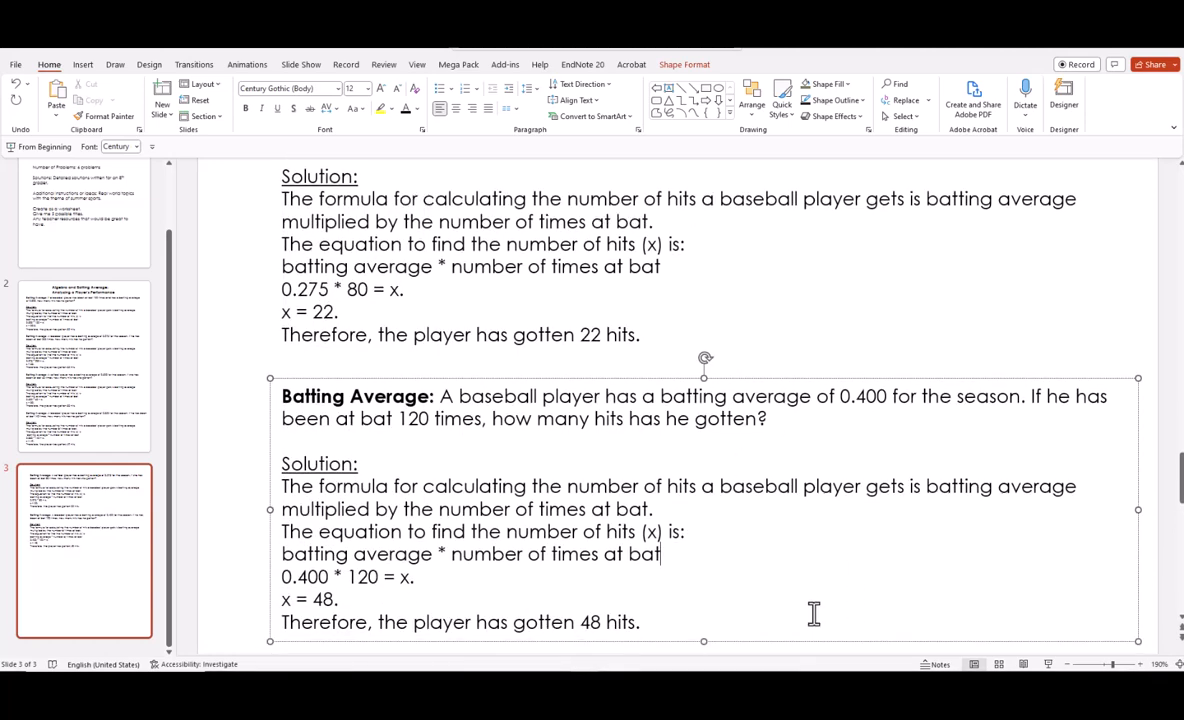
scroll(813, 614, up, 1)
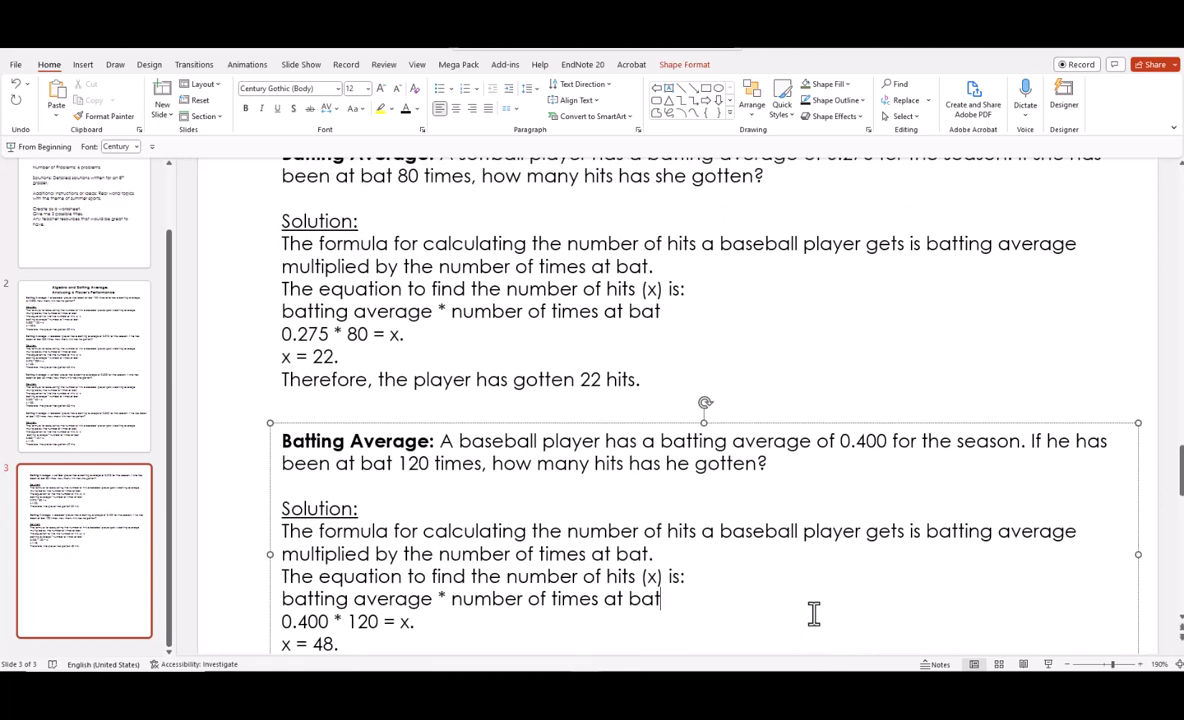
Switch to ChatGPT, copy the ending of the second suggested worksheet title, and return to PowerPoint.
click(637, 615)
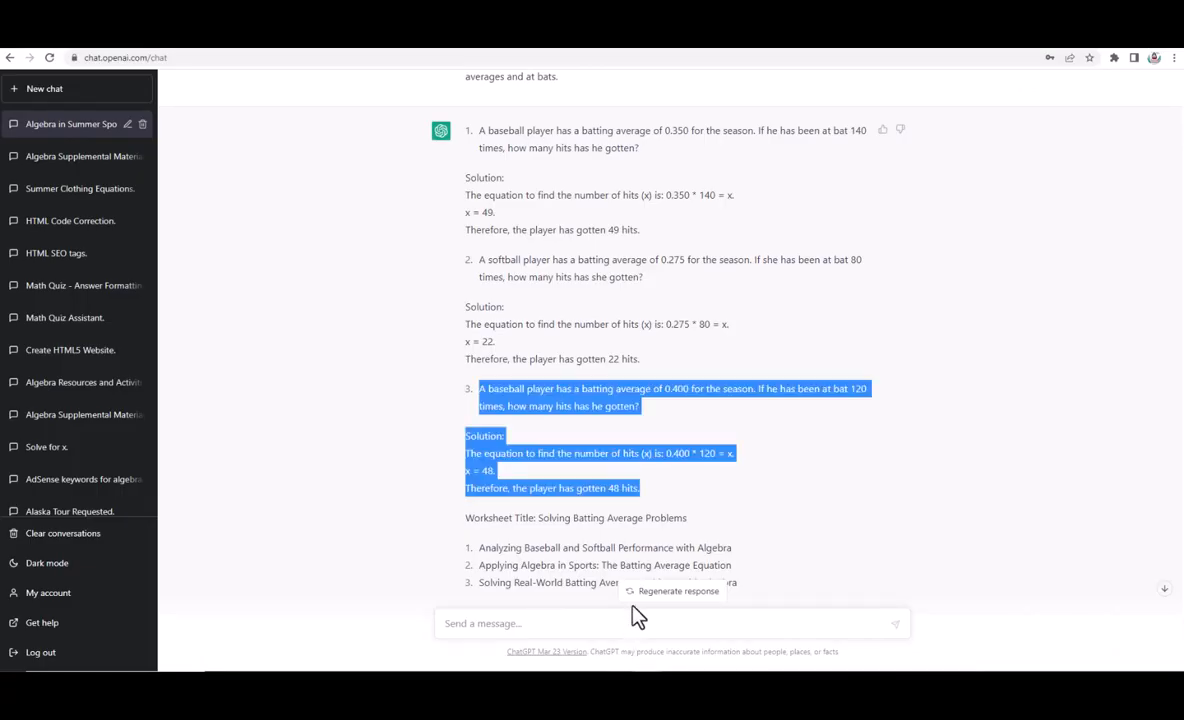
scroll(738, 487, down, 1)
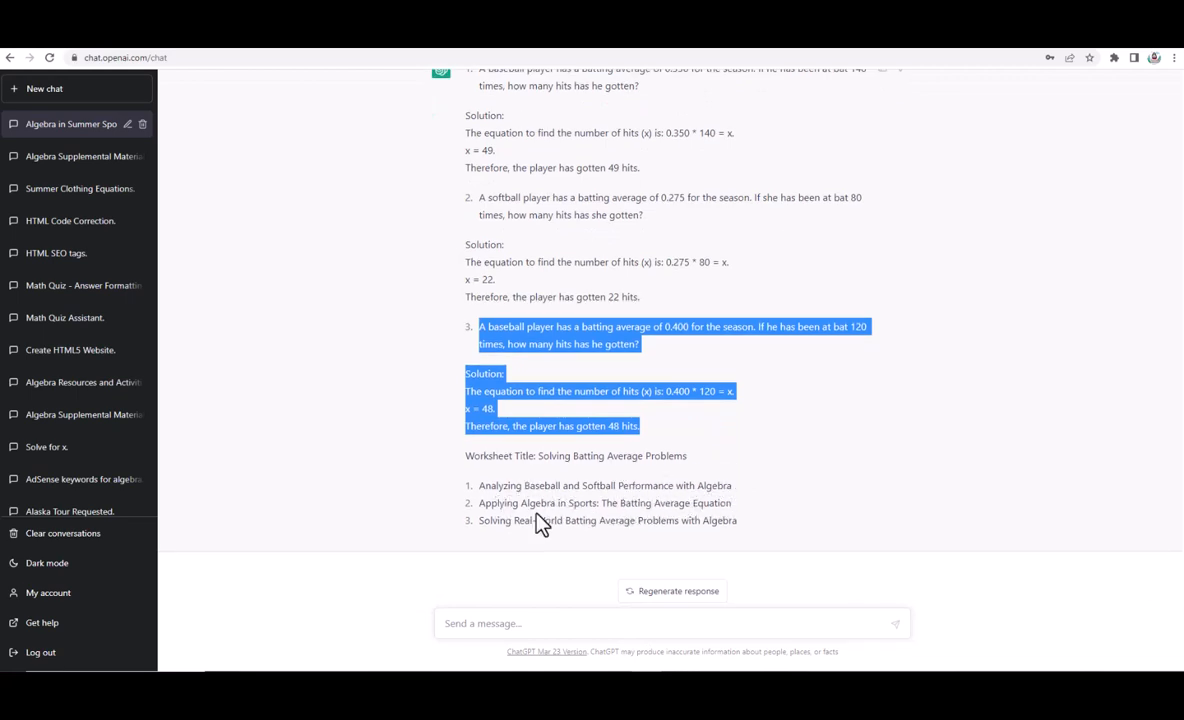
drag(479, 503, 744, 512)
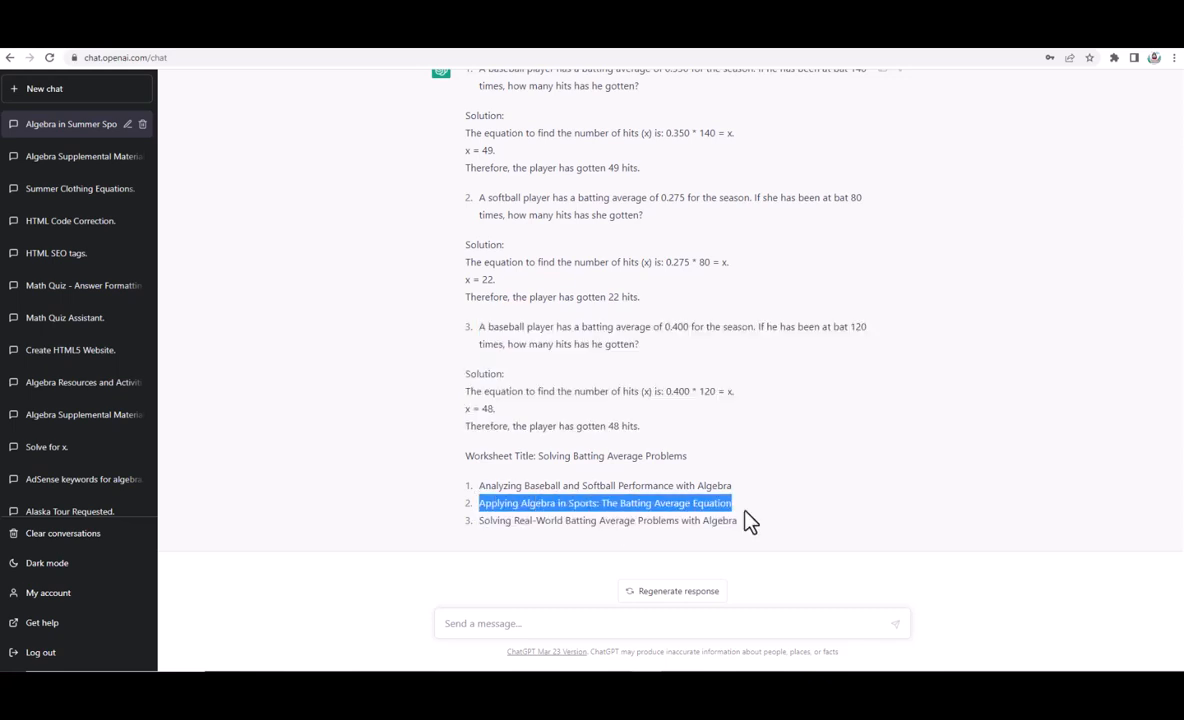
click(645, 508)
drag(610, 503, 745, 515)
right_click(727, 515)
click(732, 512)
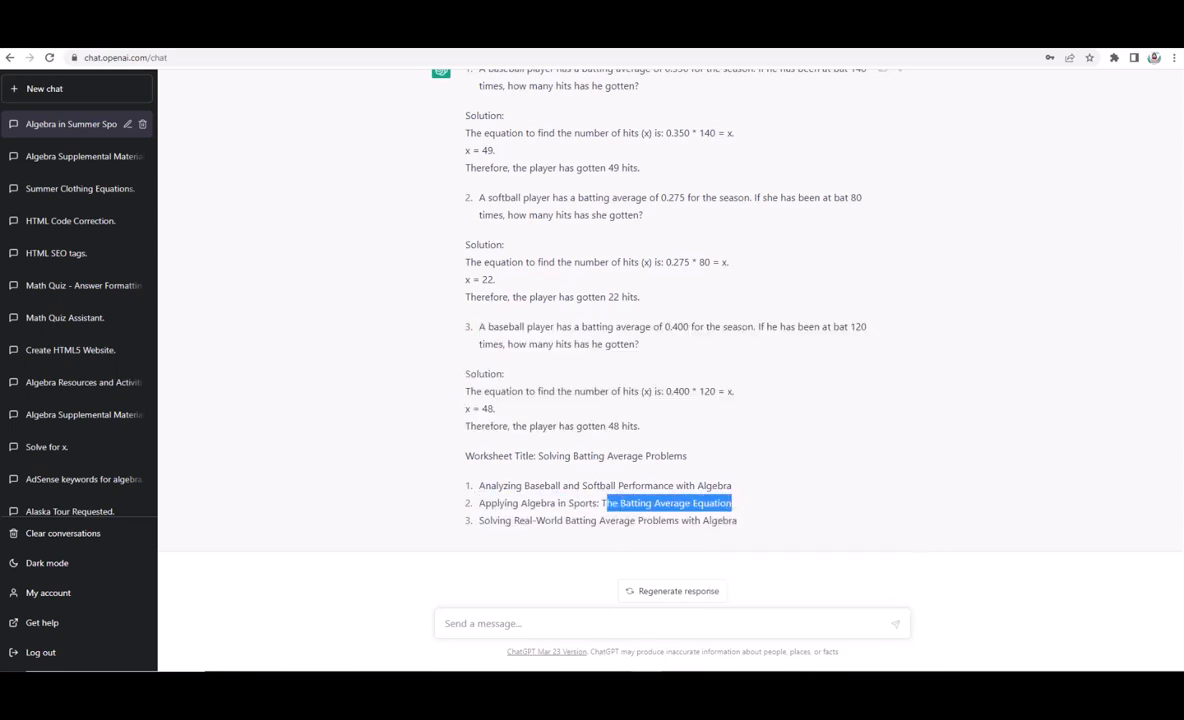
click(585, 683)
click(630, 640)
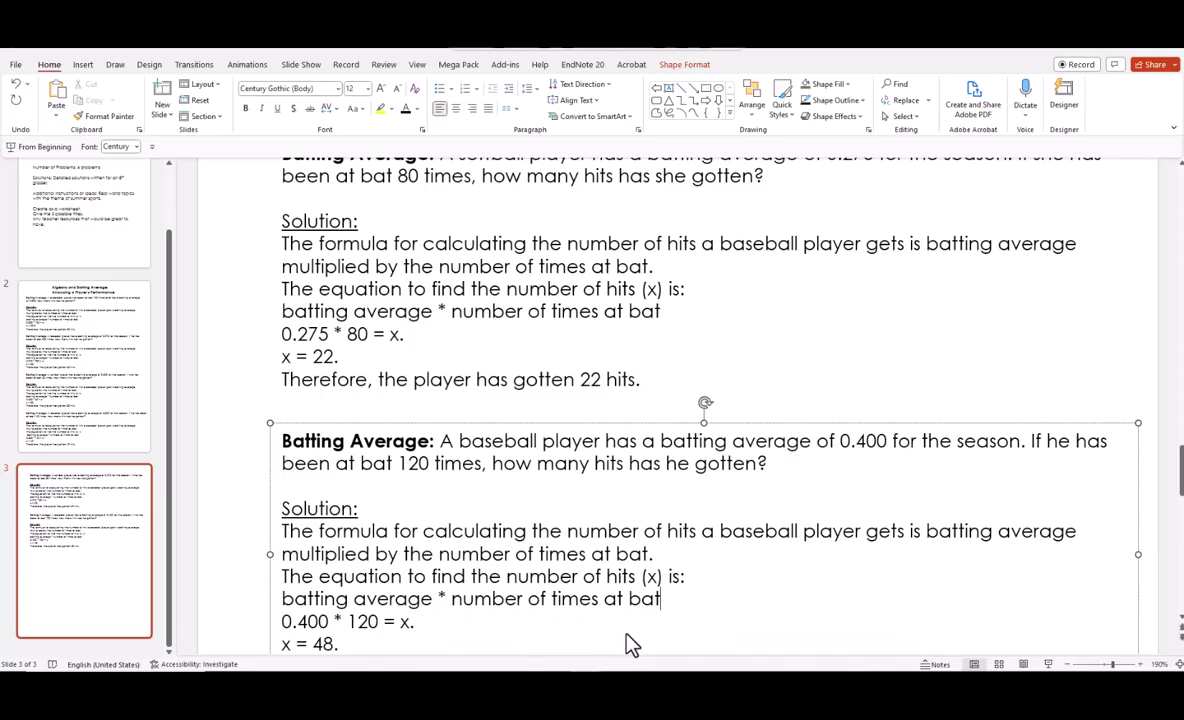
Show slide 2's title, switch to ChatGPT to copy "Applying Algebra in Sports: The Batting Average Equation", and return to PowerPoint.
click(75, 300)
scroll(609, 316, up, 1)
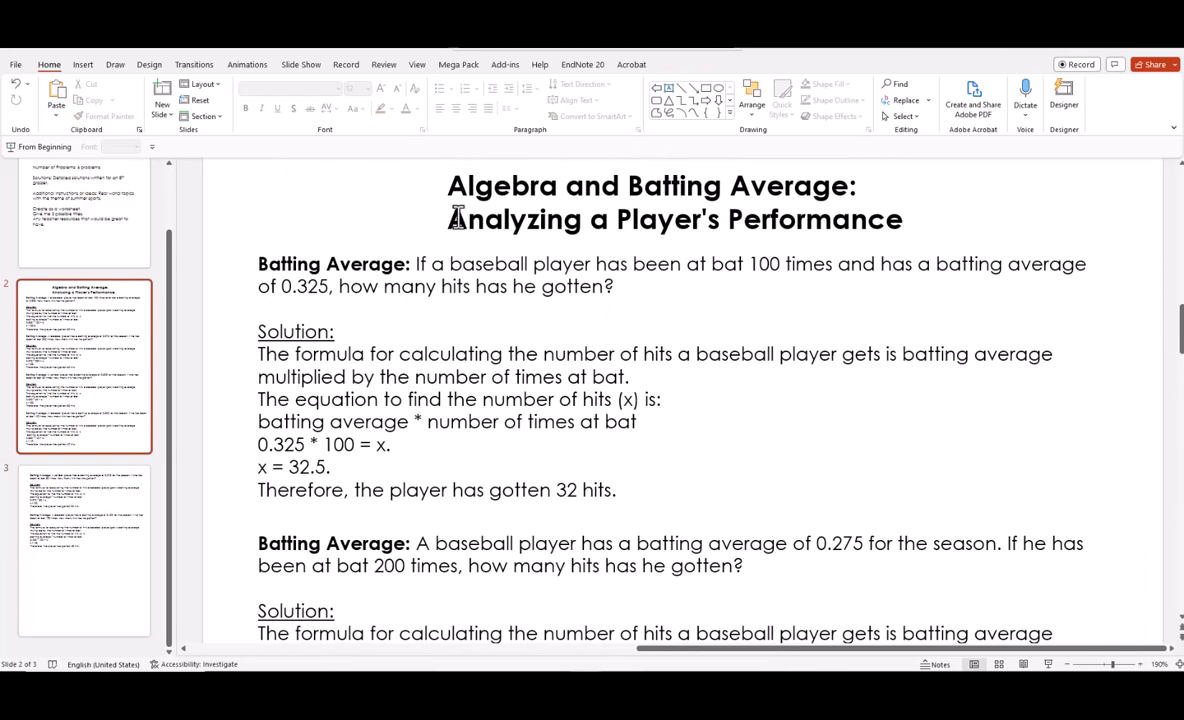
click(637, 690)
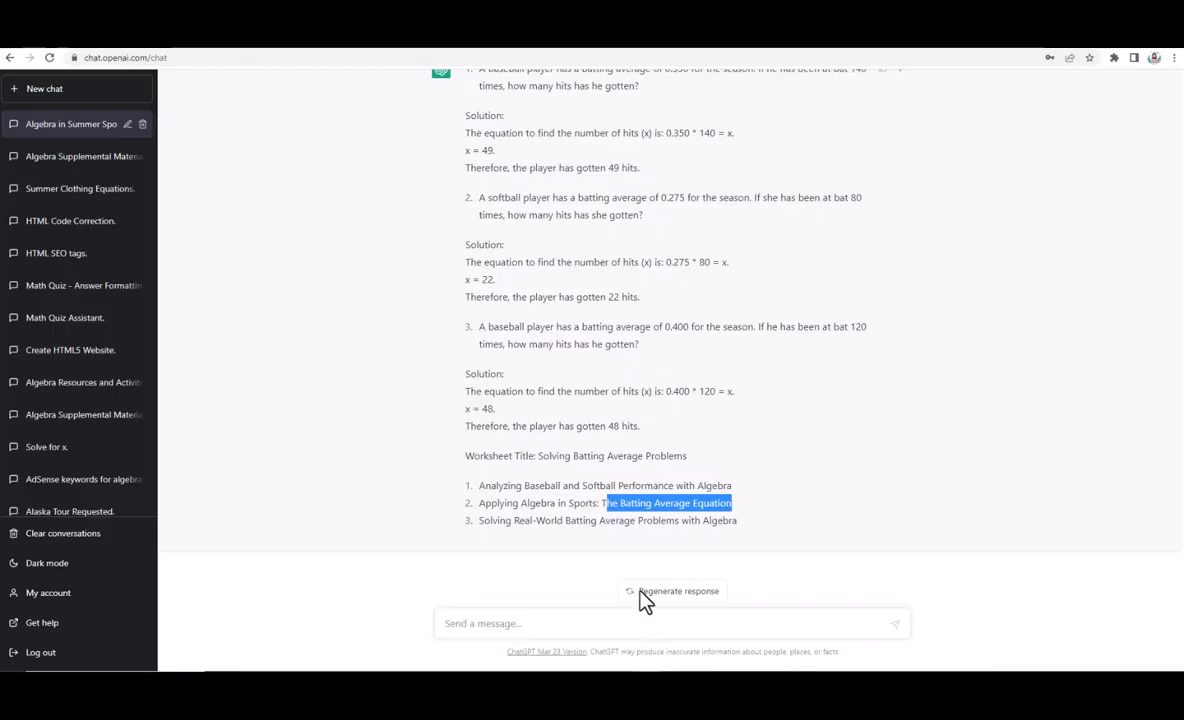
click(532, 505)
drag(481, 503, 729, 502)
right_click(717, 509)
click(738, 515)
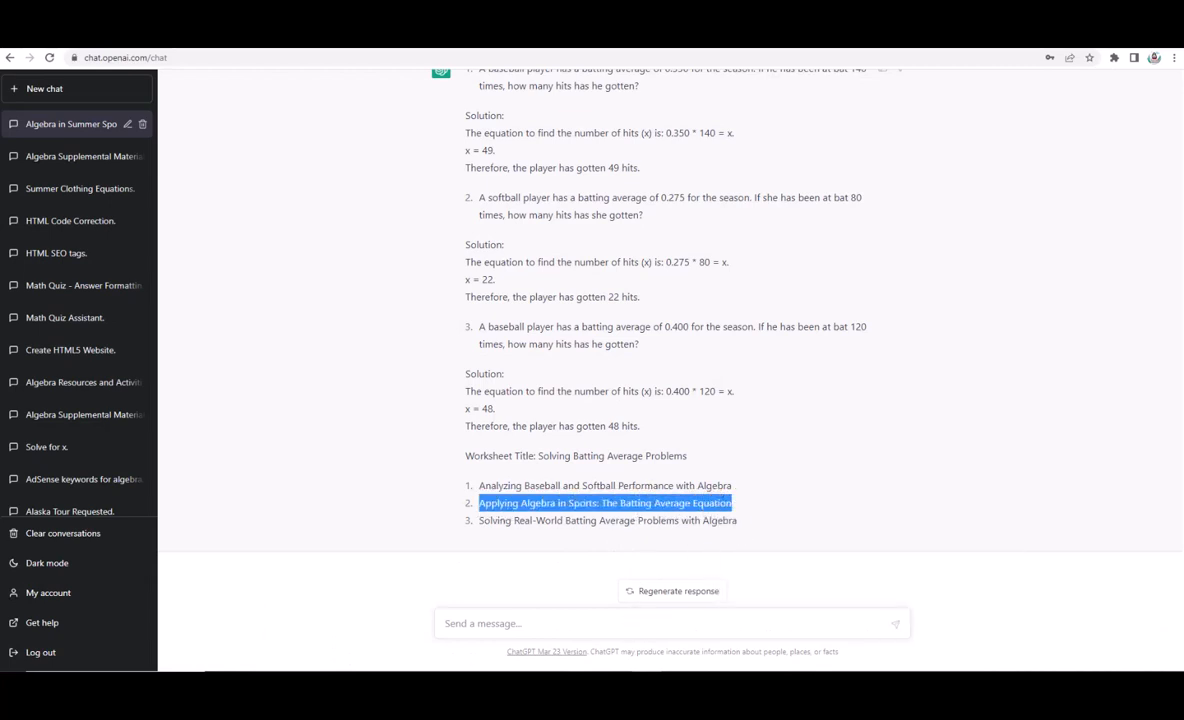
click(634, 626)
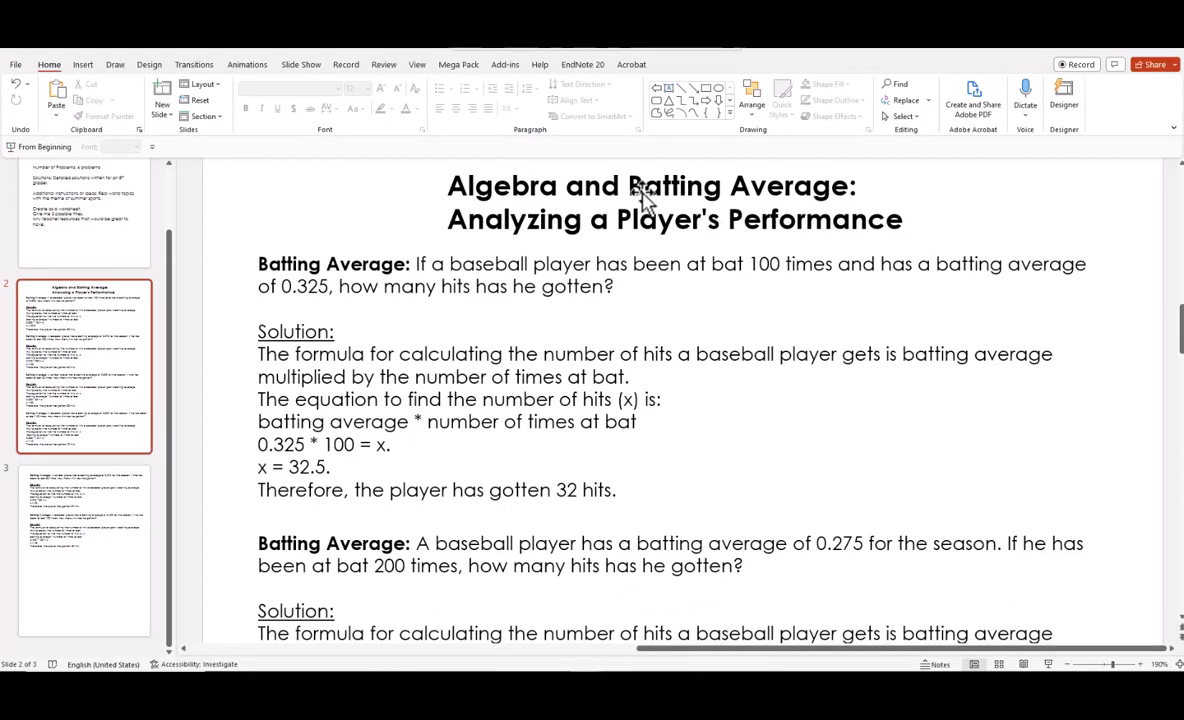
Replace slide 2's title with "Applying Algebra in Sports: The Batting Average Equation" and remove its list numbering.
click(597, 219)
key(ctrl+a)
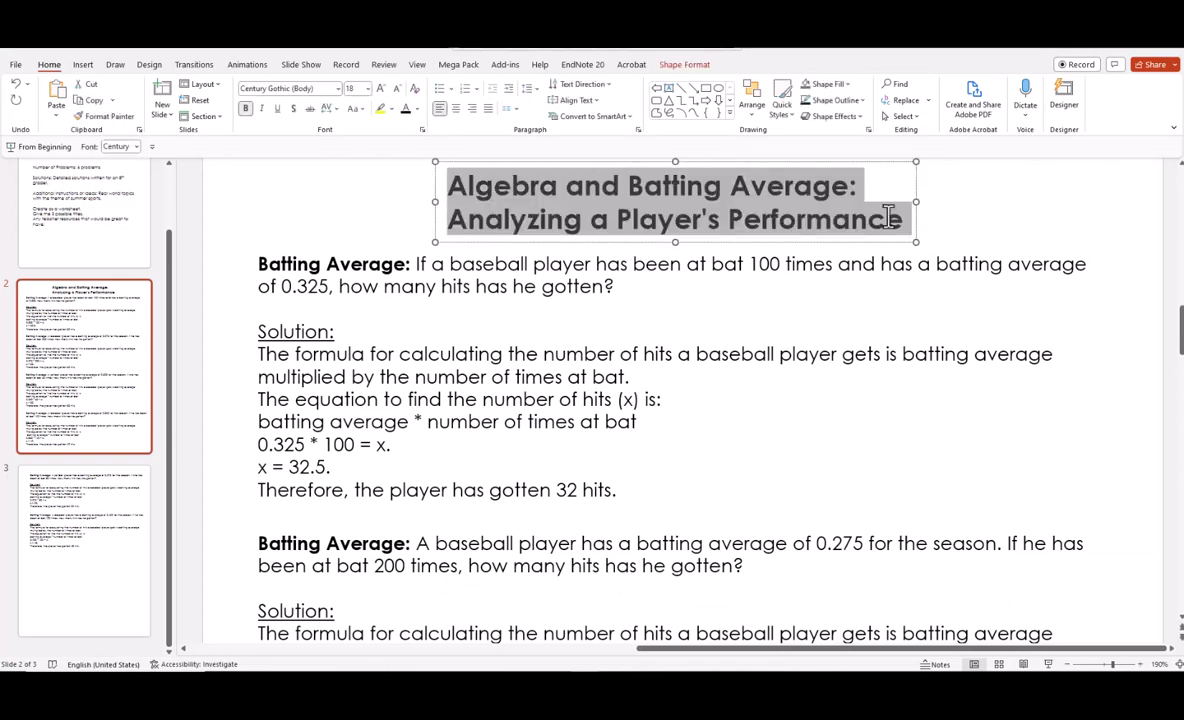
right_click(588, 195)
click(613, 272)
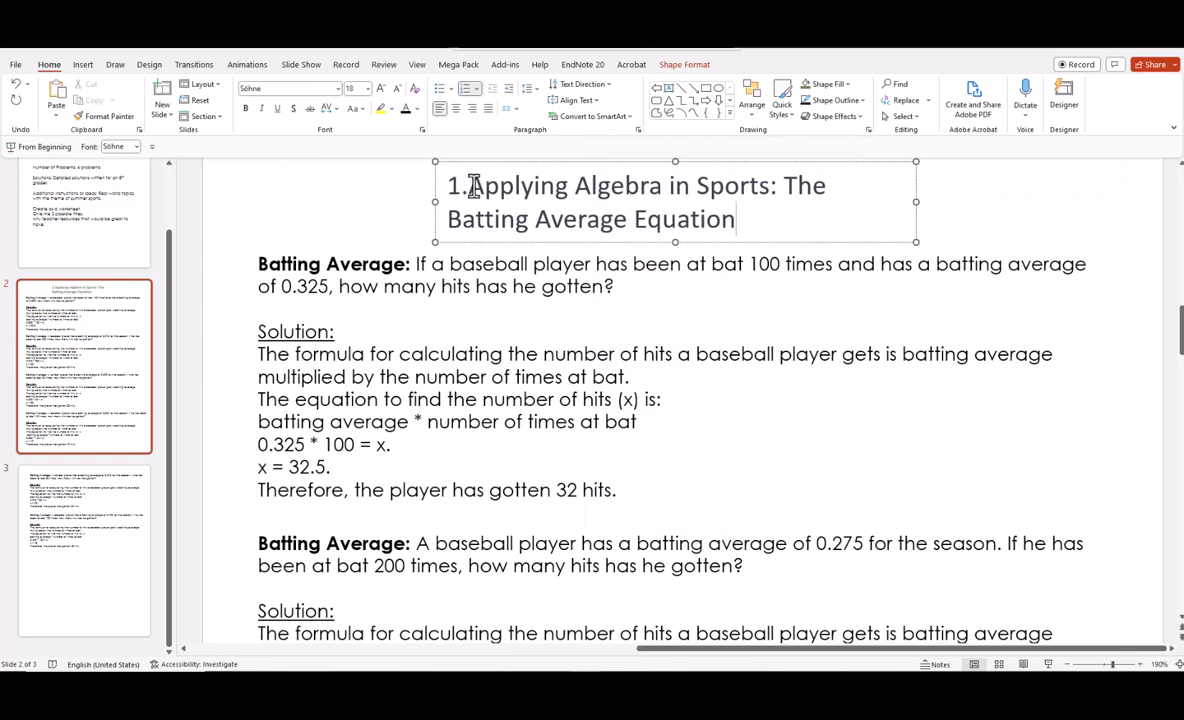
key(BackSpace)
key(BackSpace)
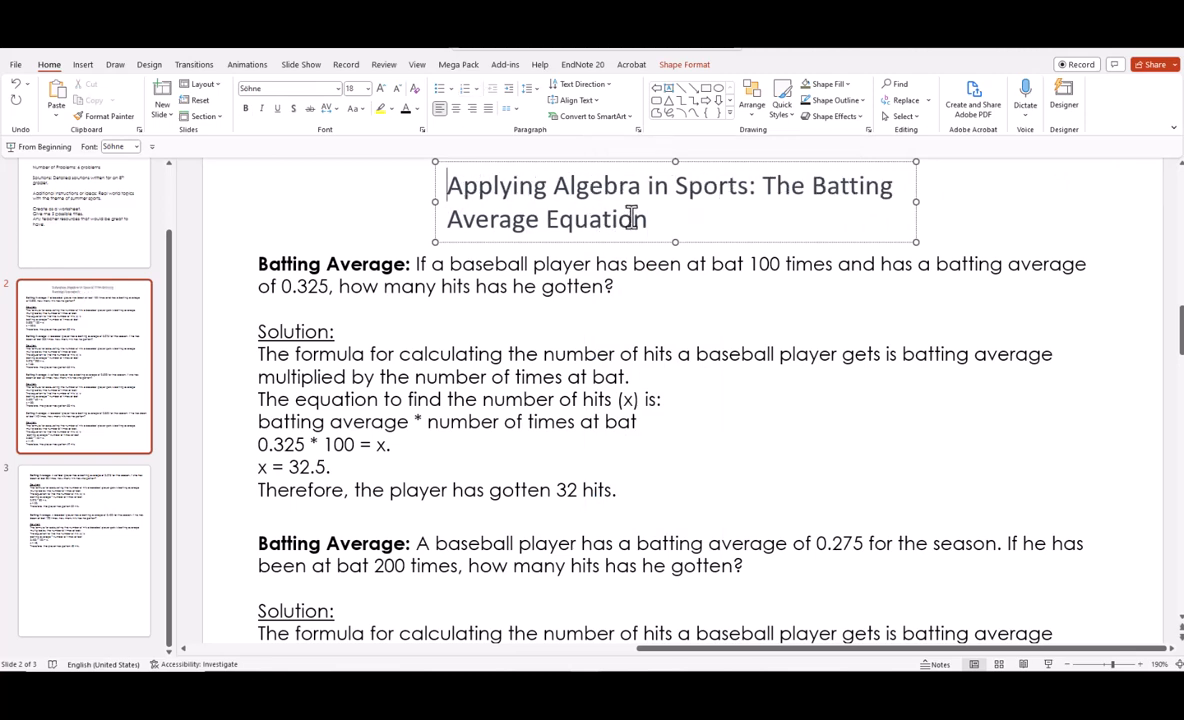
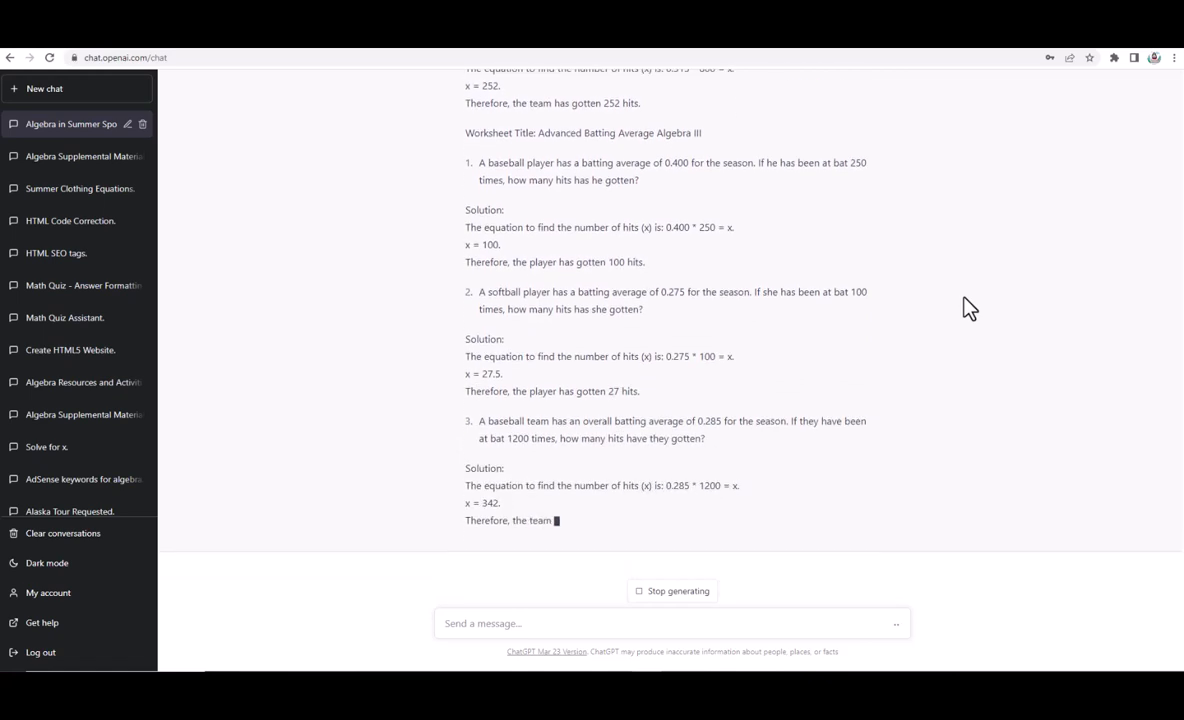
Review the problems and solutions in the generated Advanced Batting Average Algebra worksheets in ChatGPT, through the end of the response.
scroll(952, 244, up, 1)
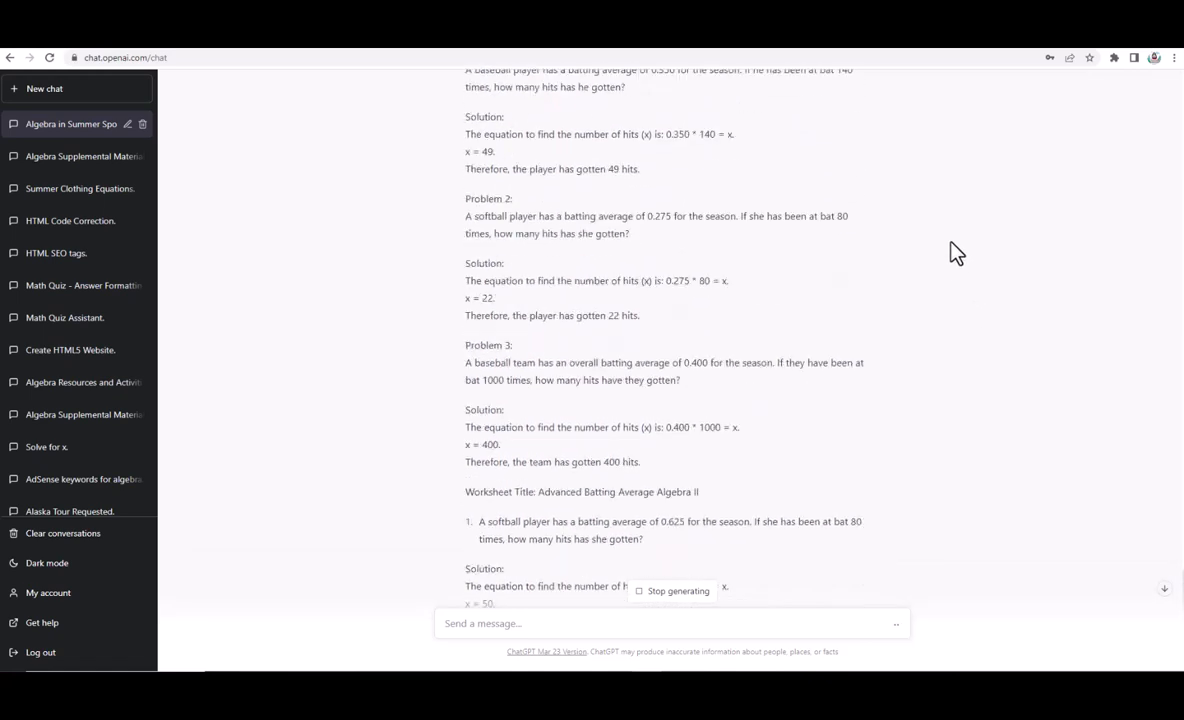
scroll(952, 244, up, 4)
scroll(973, 330, down, 7)
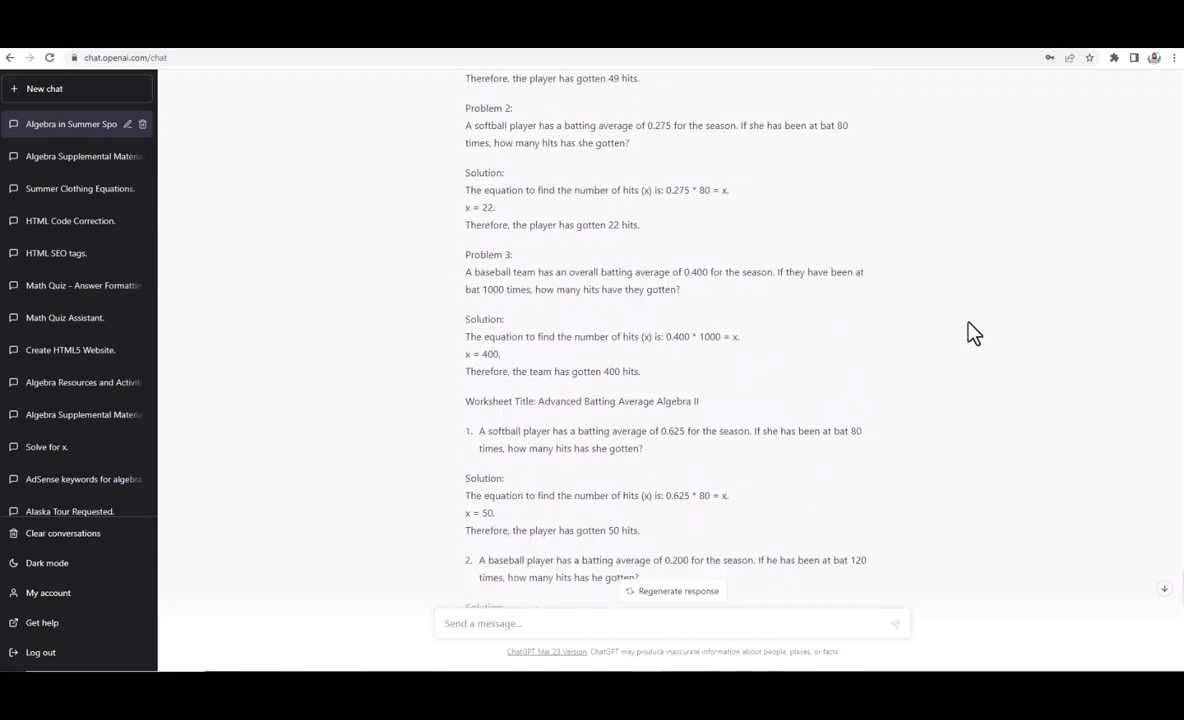
scroll(973, 333, up, 4)
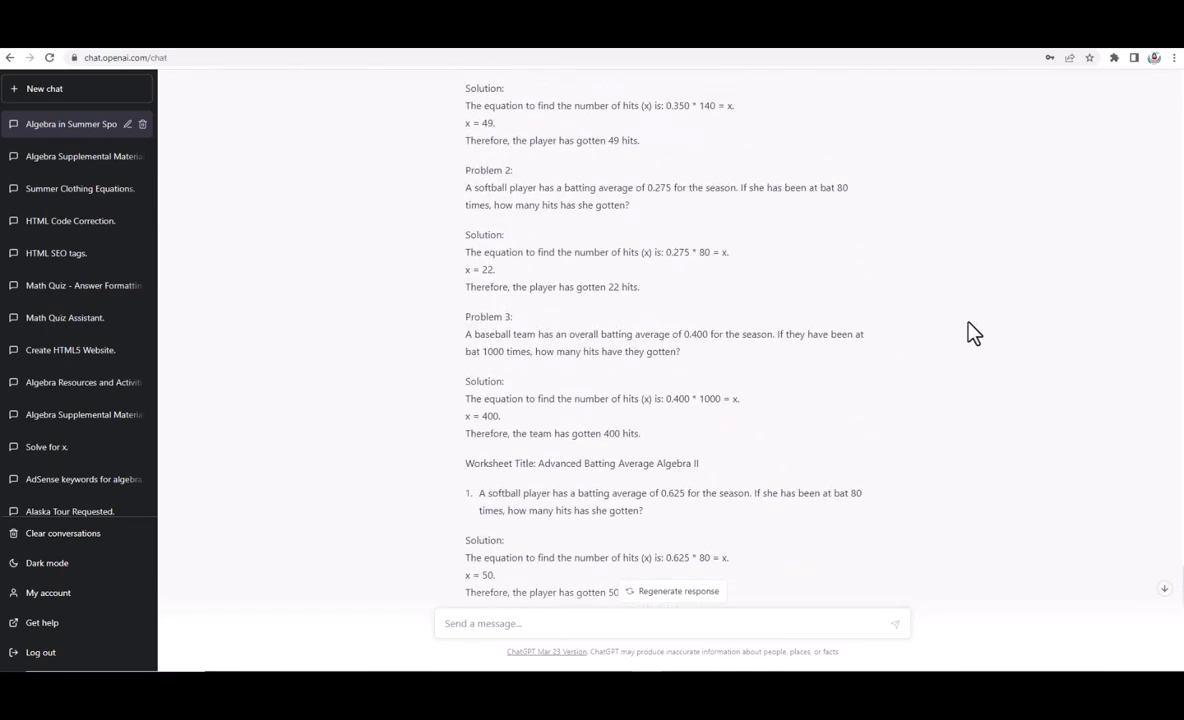
scroll(973, 333, down, 2)
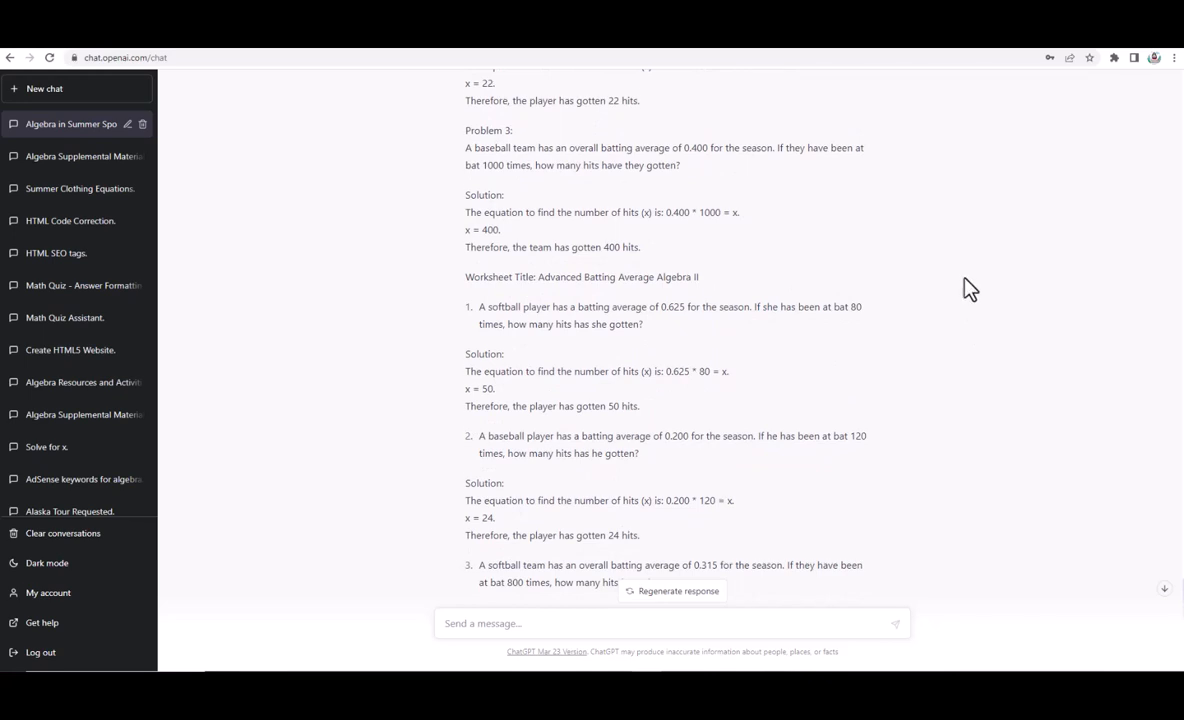
scroll(965, 289, down, 3)
scroll(966, 289, down, 1)
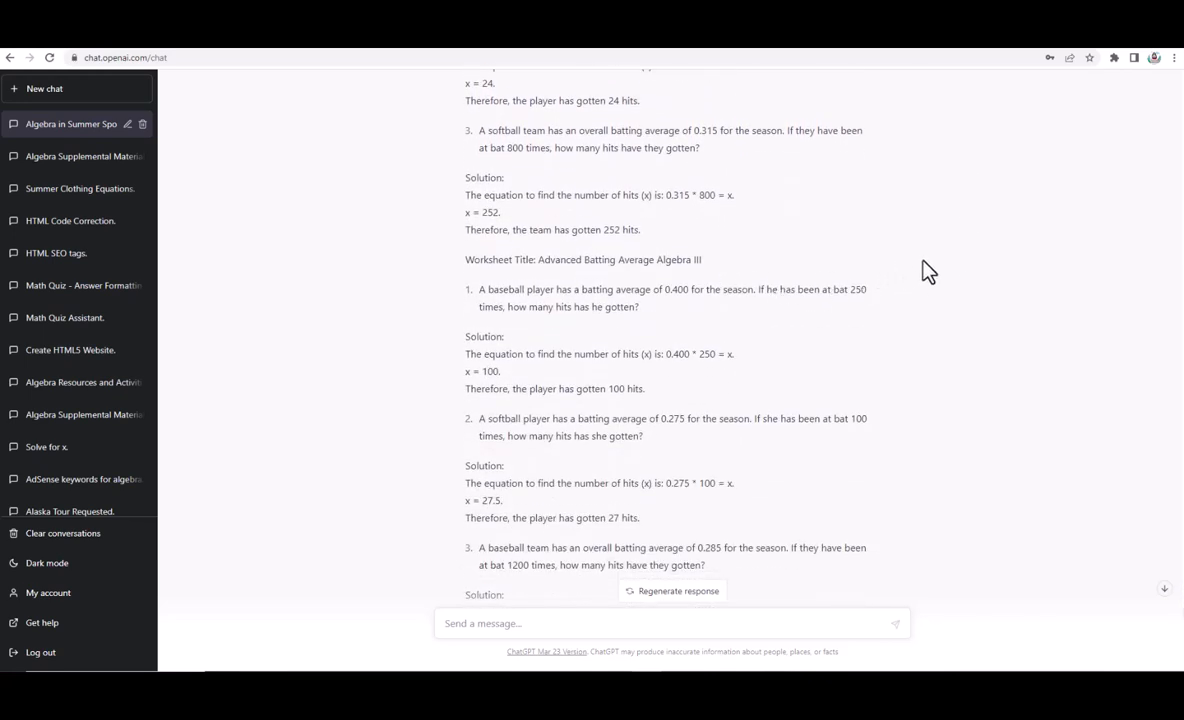
scroll(928, 270, down, 2)
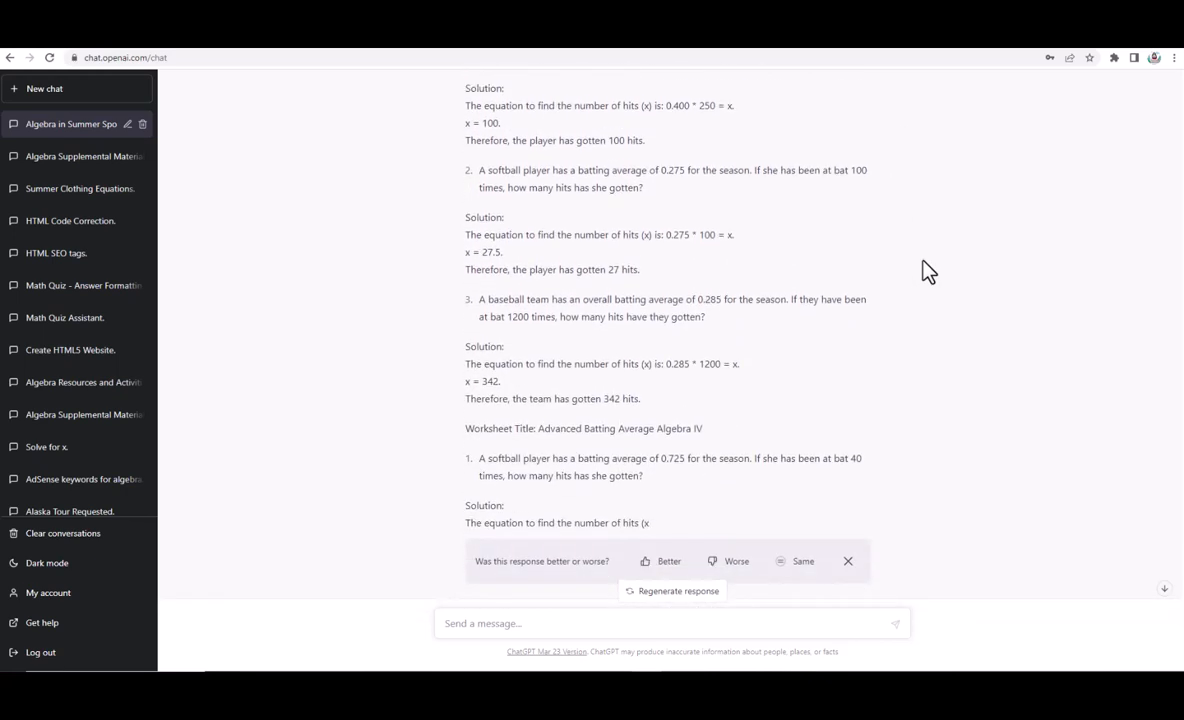
scroll(928, 270, down, 1)
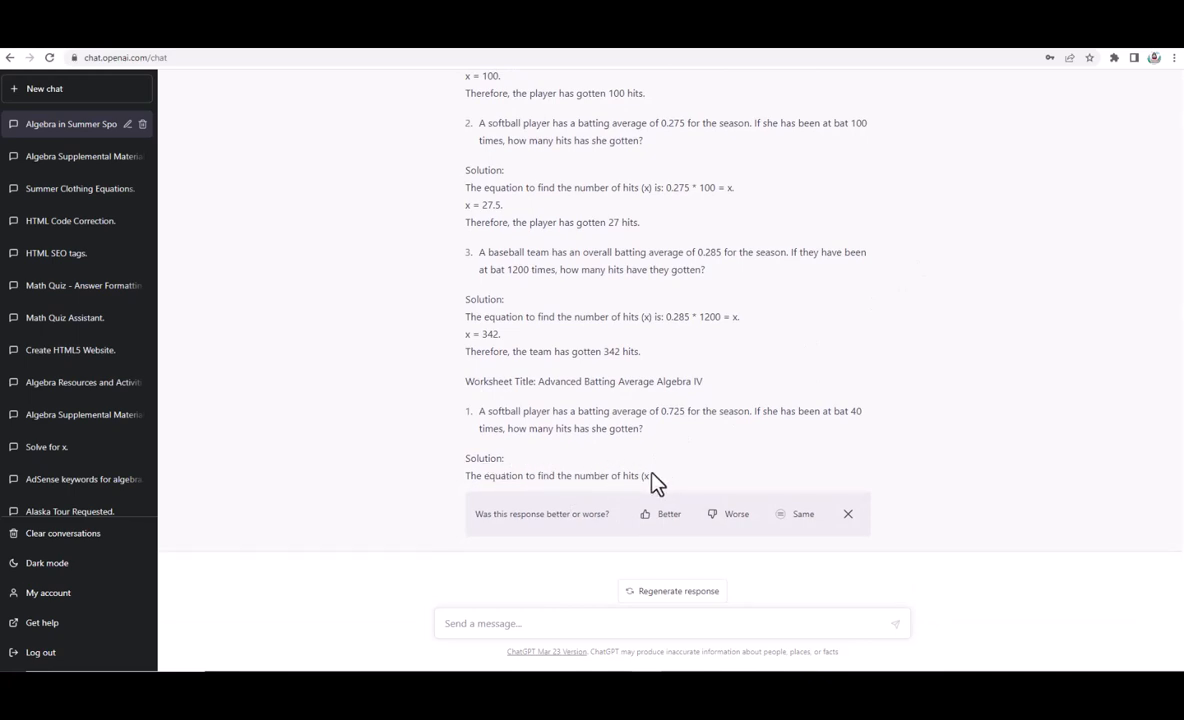
Rate the regenerated response as "Same" and send the prompt "continue".
click(790, 517)
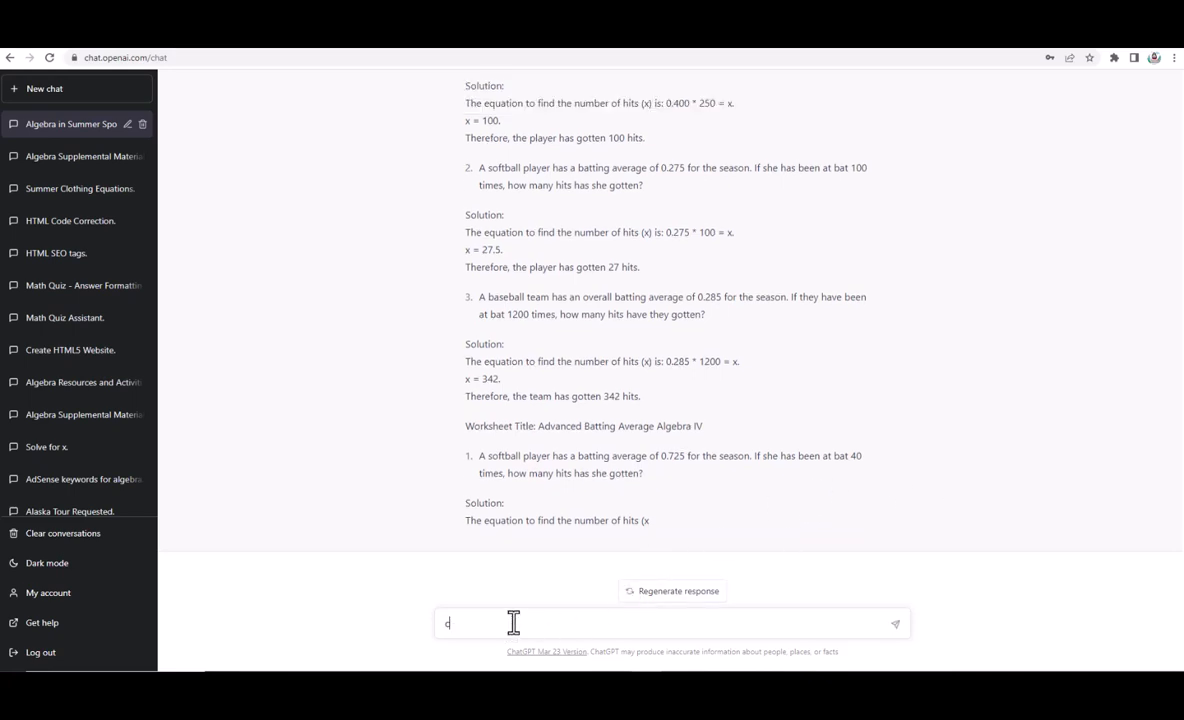
key(Return)
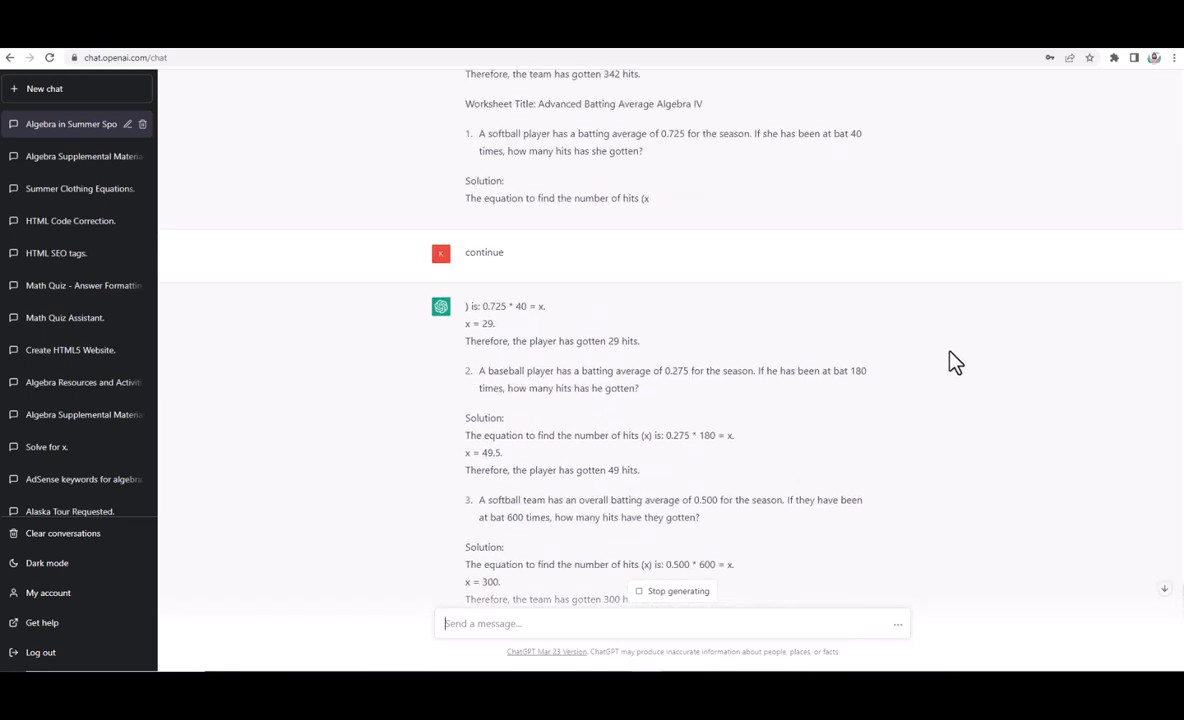
Look back through the conversation at the earlier batting-average prompts and their generated problems while the continued response completes.
scroll(955, 362, up, 5)
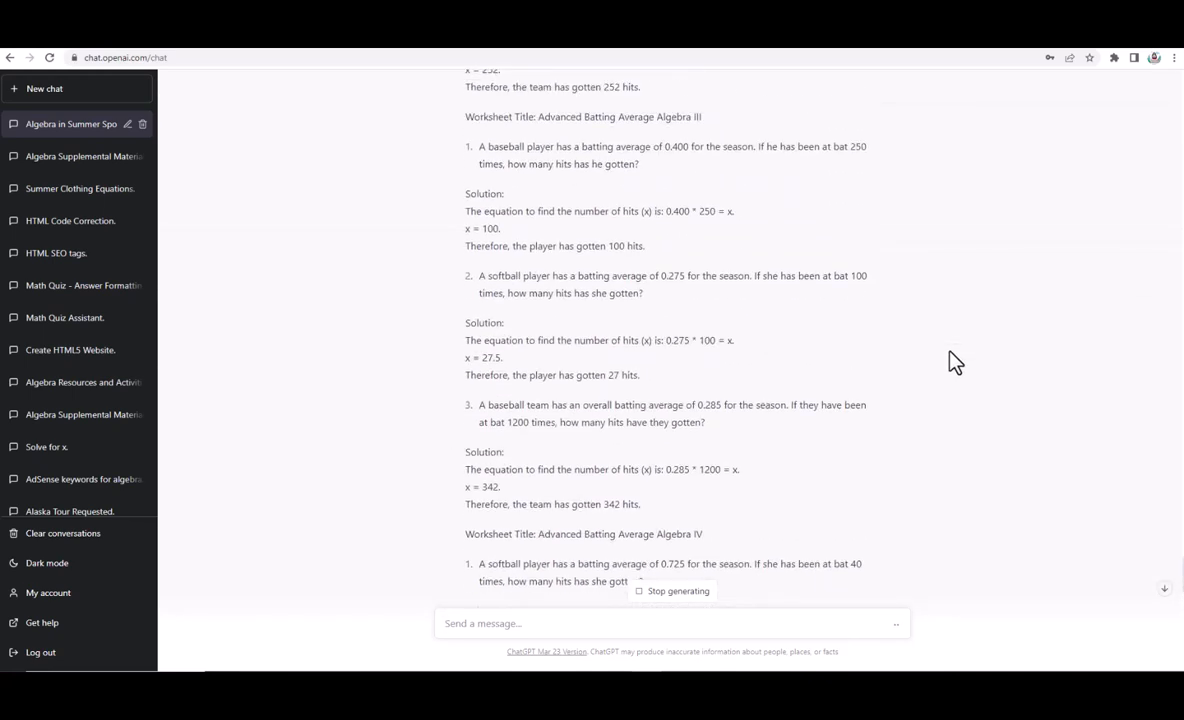
scroll(955, 362, up, 15)
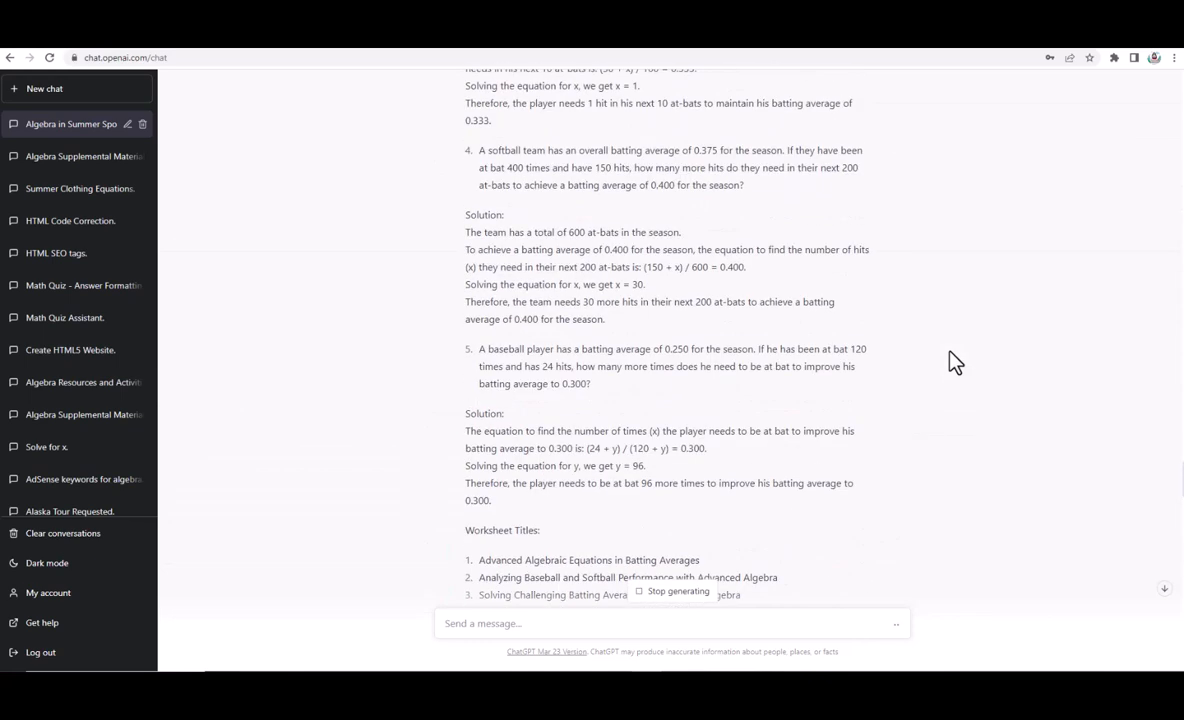
scroll(955, 362, down, 3)
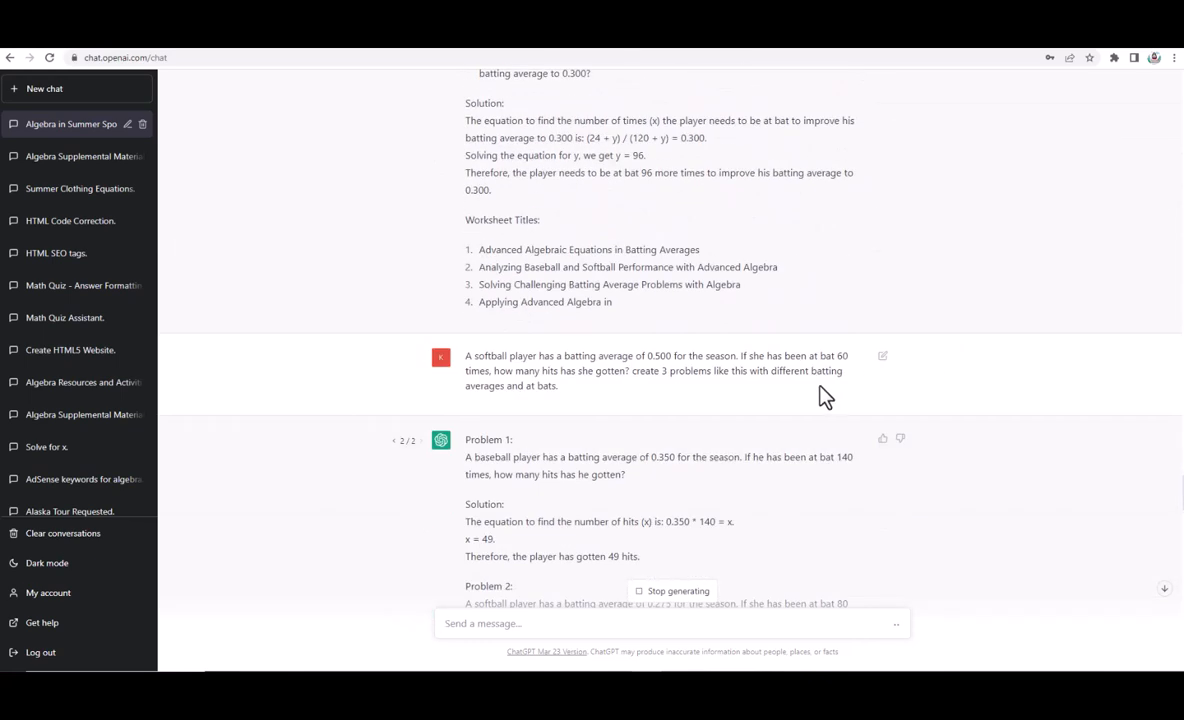
scroll(978, 365, up, 5)
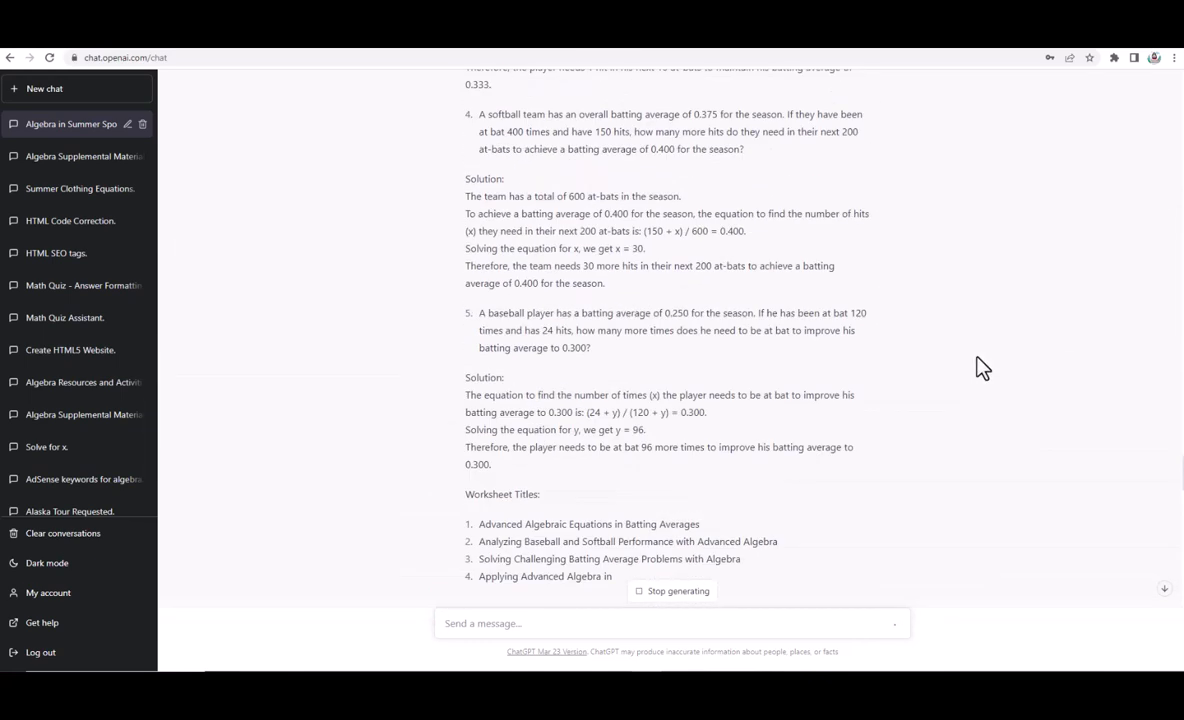
scroll(978, 365, up, 5)
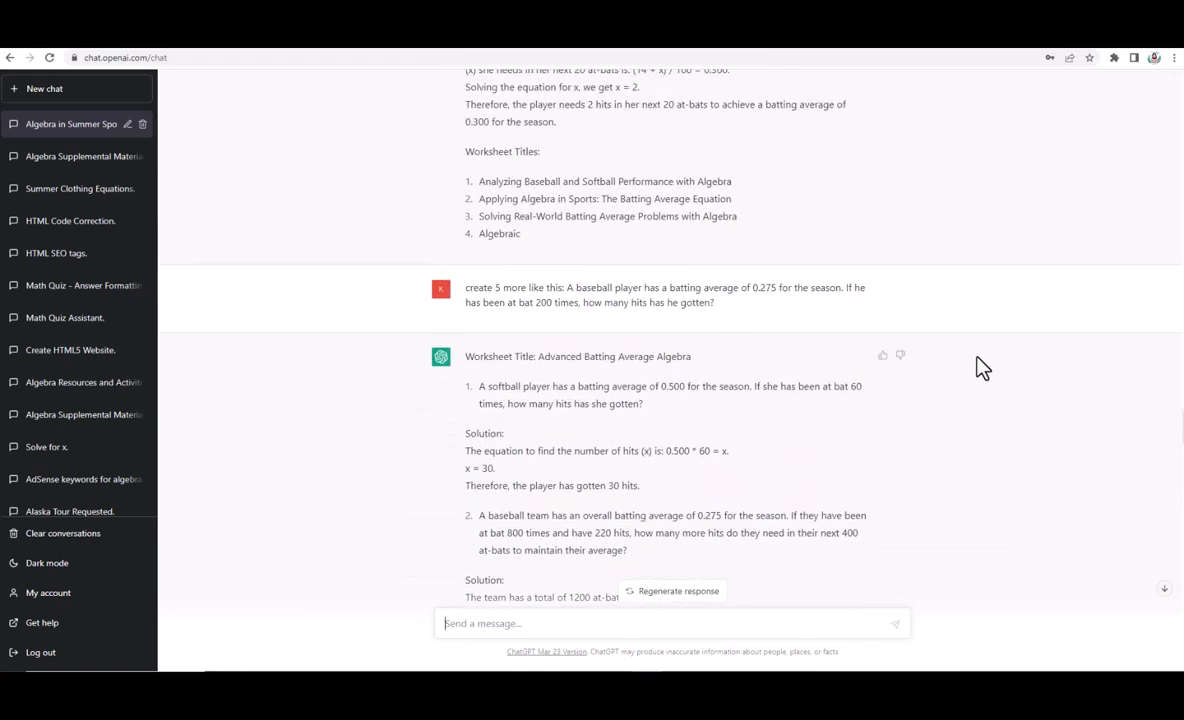
scroll(938, 350, down, 12)
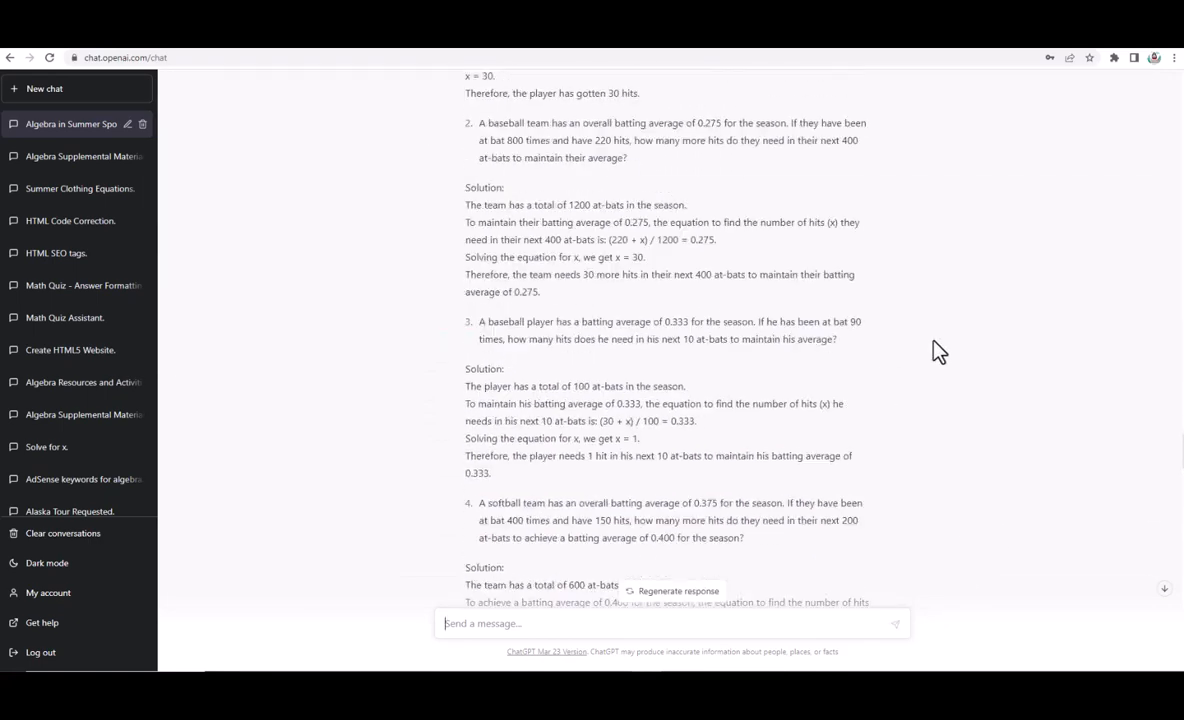
scroll(938, 350, up, 2)
scroll(938, 350, down, 15)
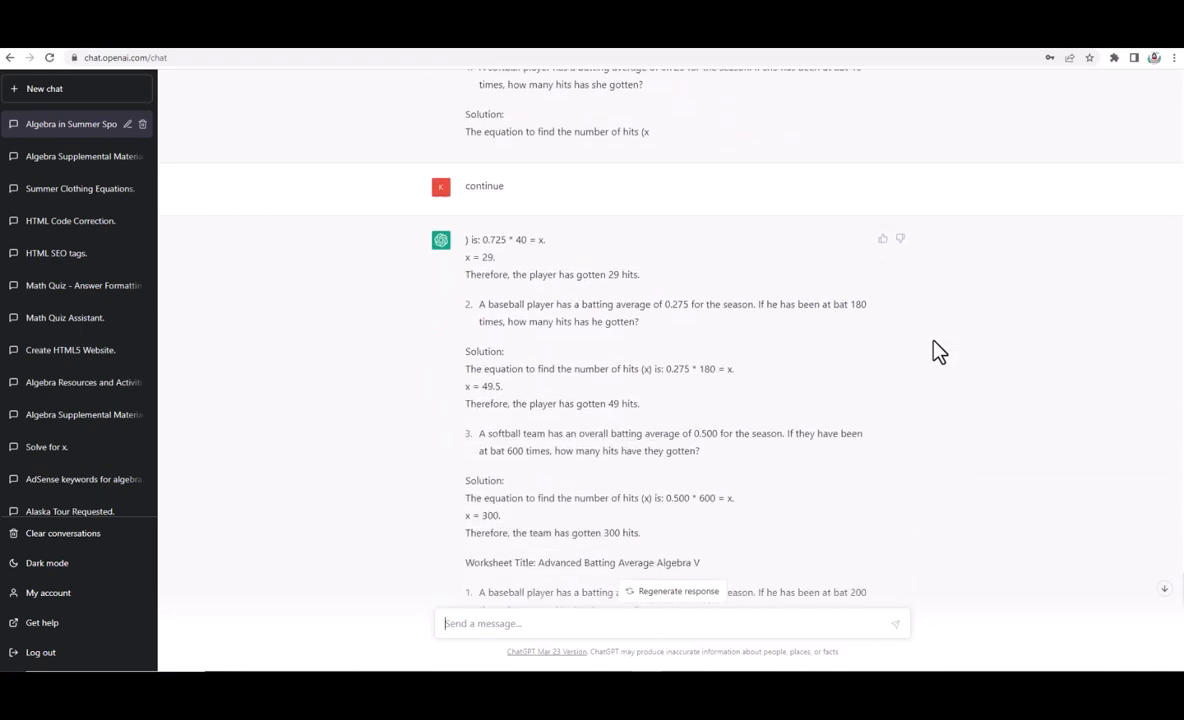
scroll(935, 348, down, 3)
scroll(862, 317, up, 15)
scroll(864, 318, down, 3)
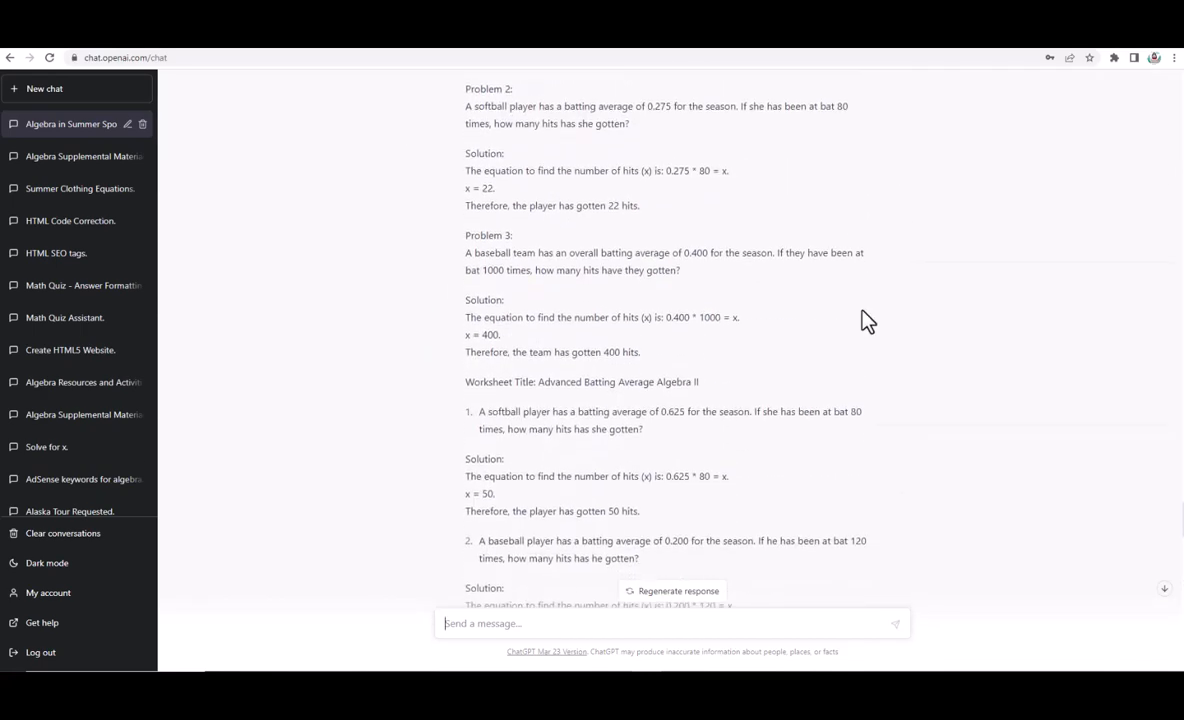
Read the problems and solutions in worksheets Advanced Batting Average Algebra II through VII, to the end of the continued response.
scroll(692, 344, down, 3)
scroll(848, 320, down, 3)
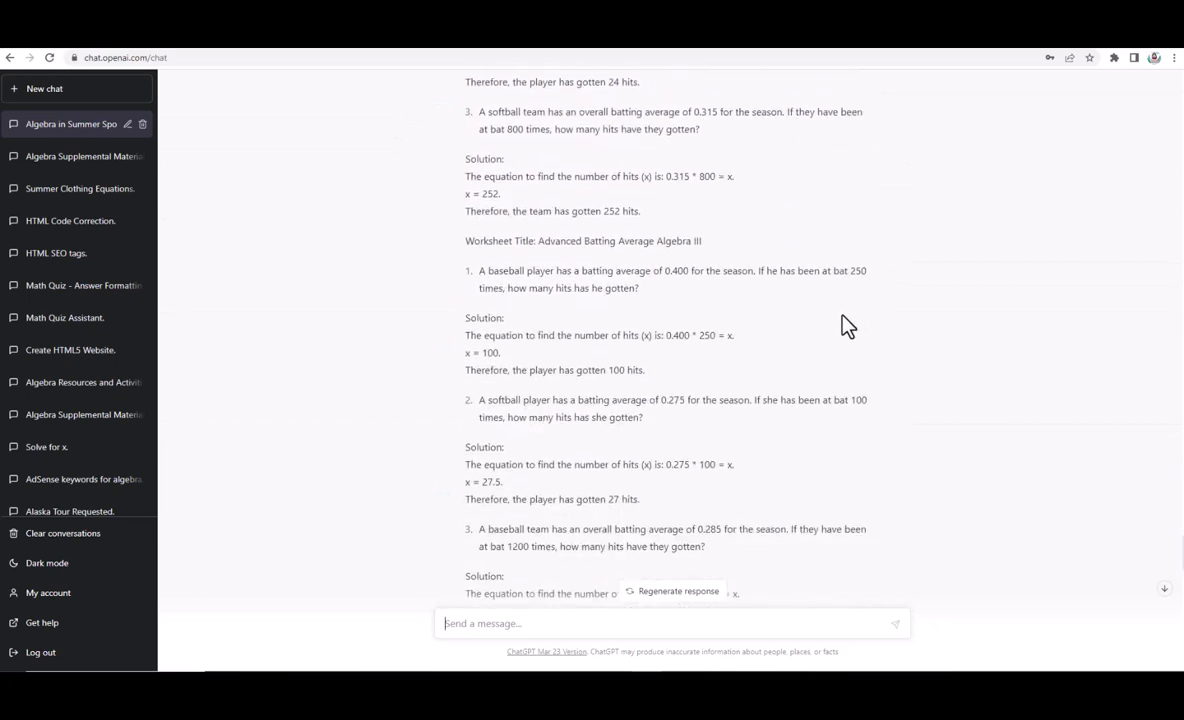
scroll(945, 262, down, 3)
scroll(801, 312, down, 1)
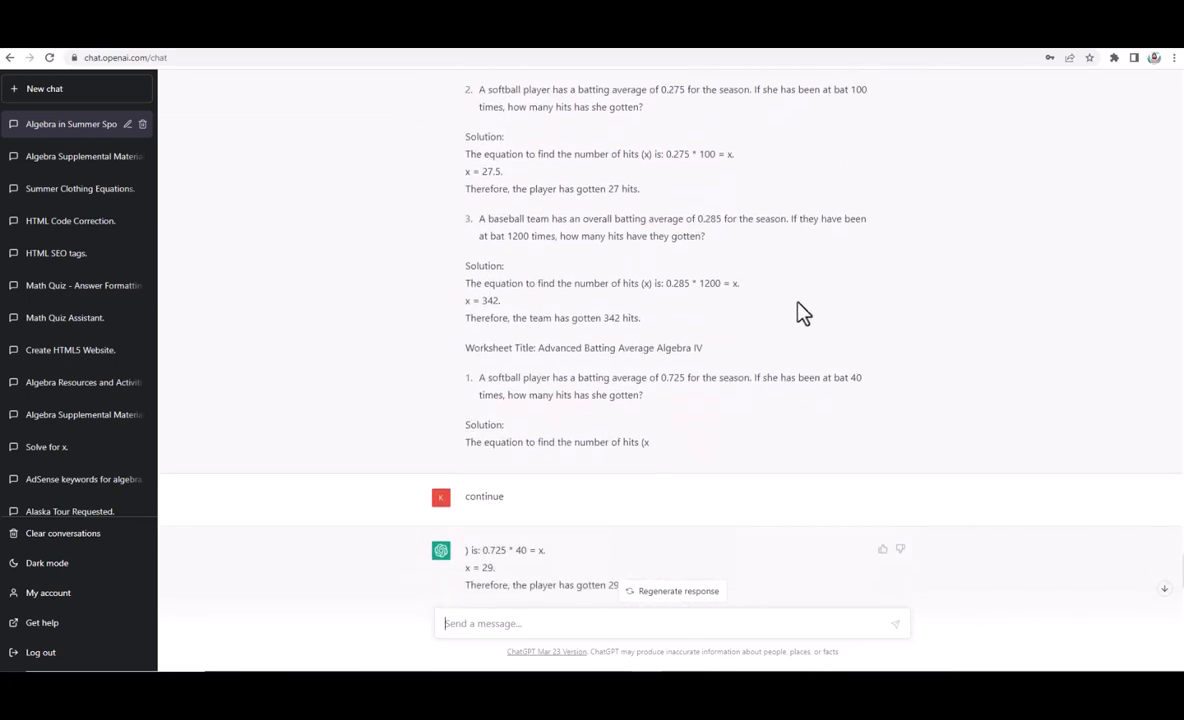
scroll(904, 211, up, 2)
scroll(906, 212, up, 1)
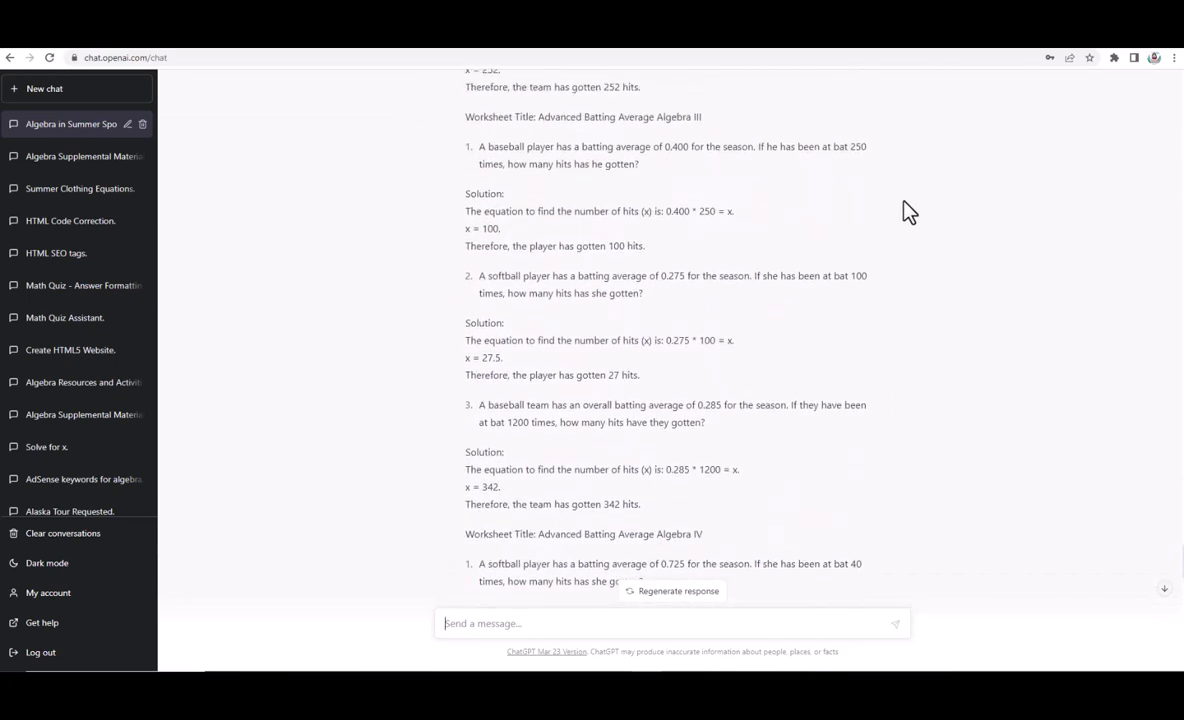
scroll(906, 212, down, 3)
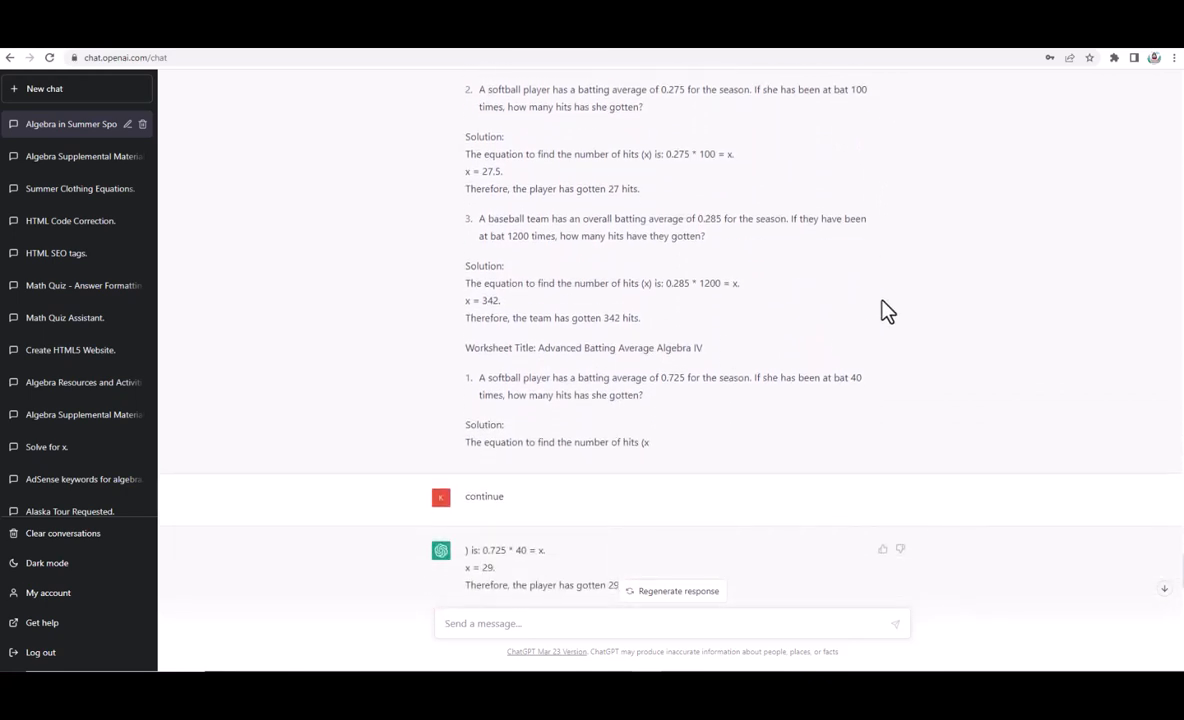
scroll(883, 309, down, 4)
scroll(884, 310, down, 2)
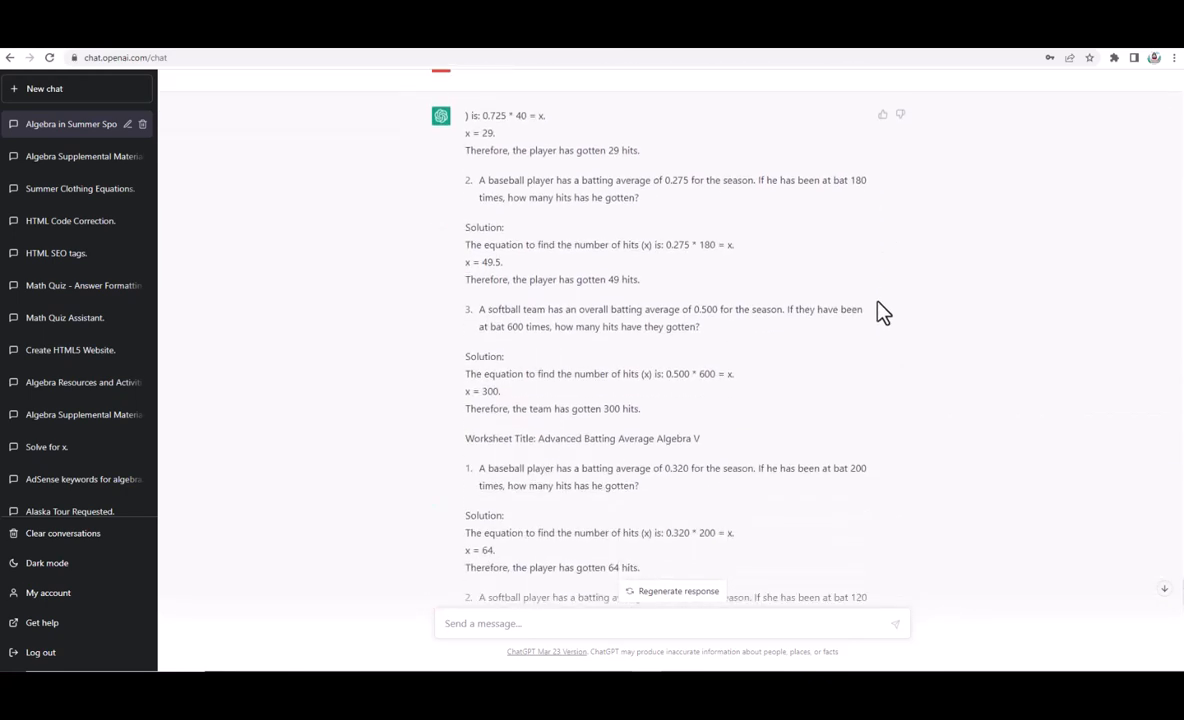
scroll(880, 312, down, 8)
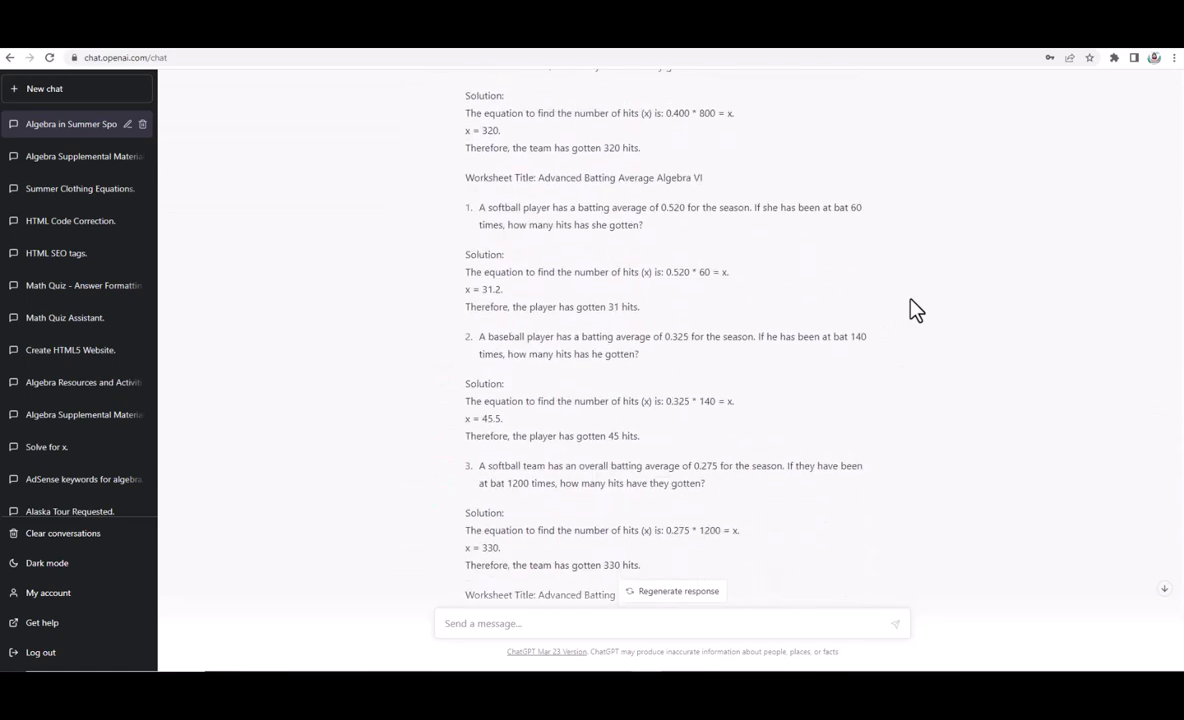
scroll(912, 298, down, 3)
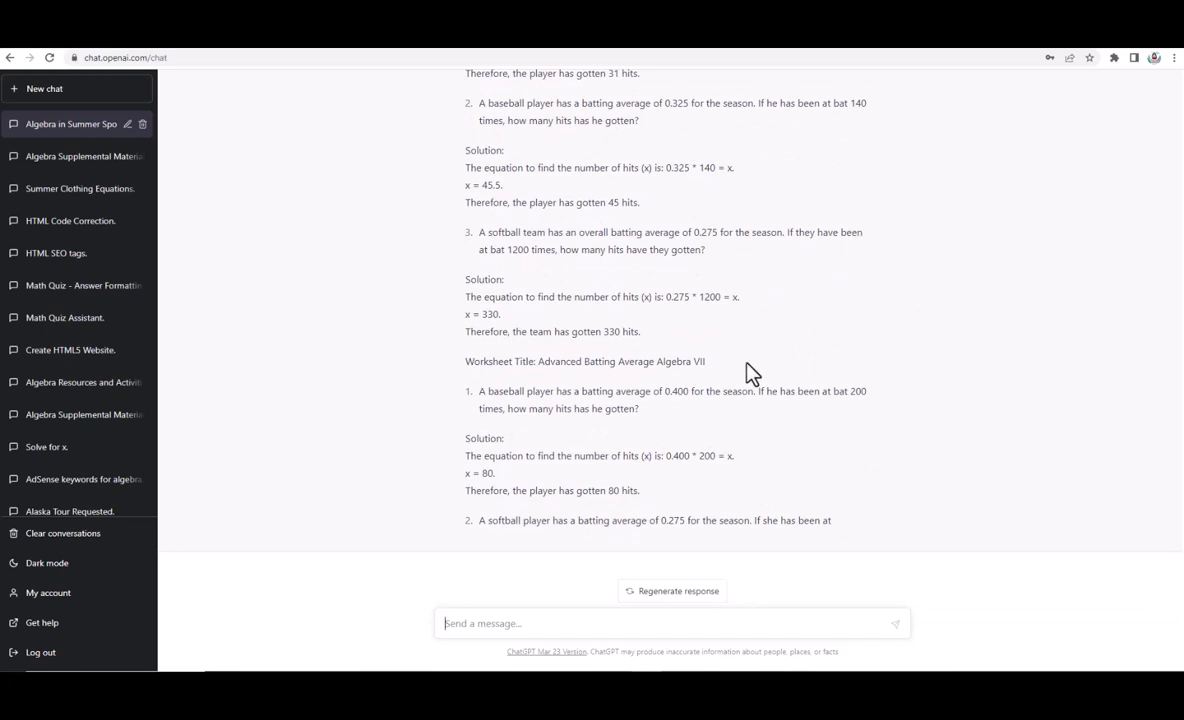
Copy Problem 1 and its solution, with the 0.350 batting average and 140 at-bats, from the second version of the three-problem response.
scroll(859, 365, up, 15)
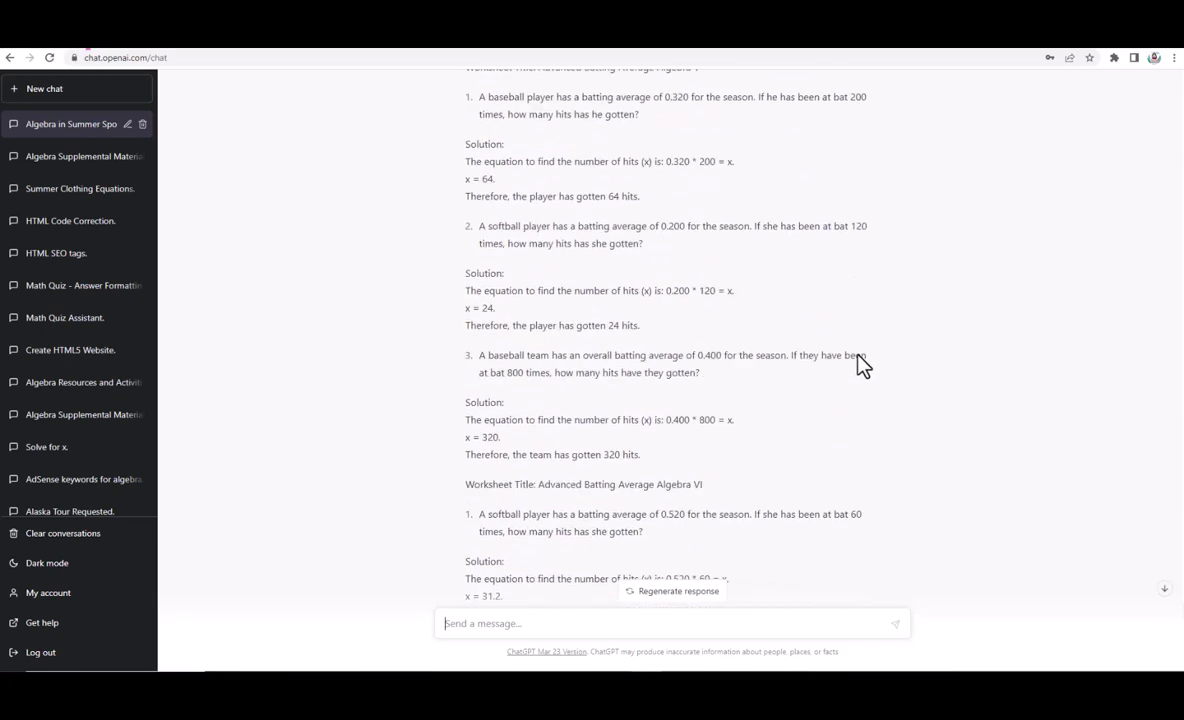
scroll(859, 365, up, 10)
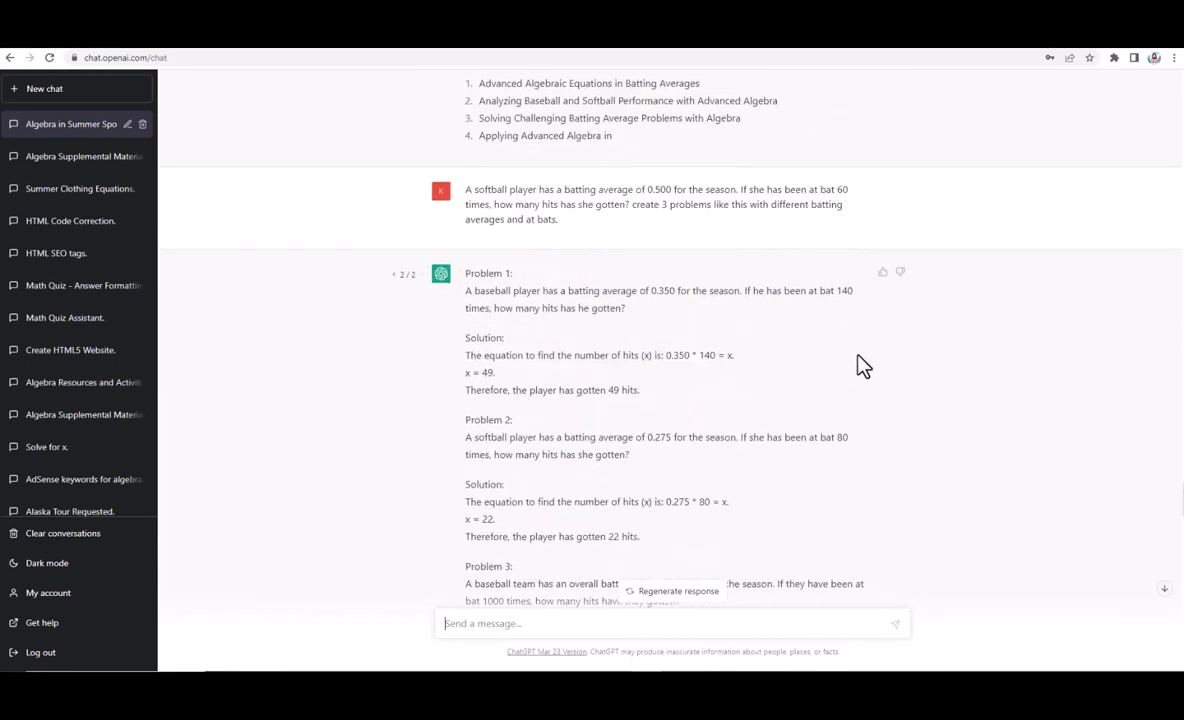
scroll(859, 365, down, 1)
scroll(859, 365, down, 1)
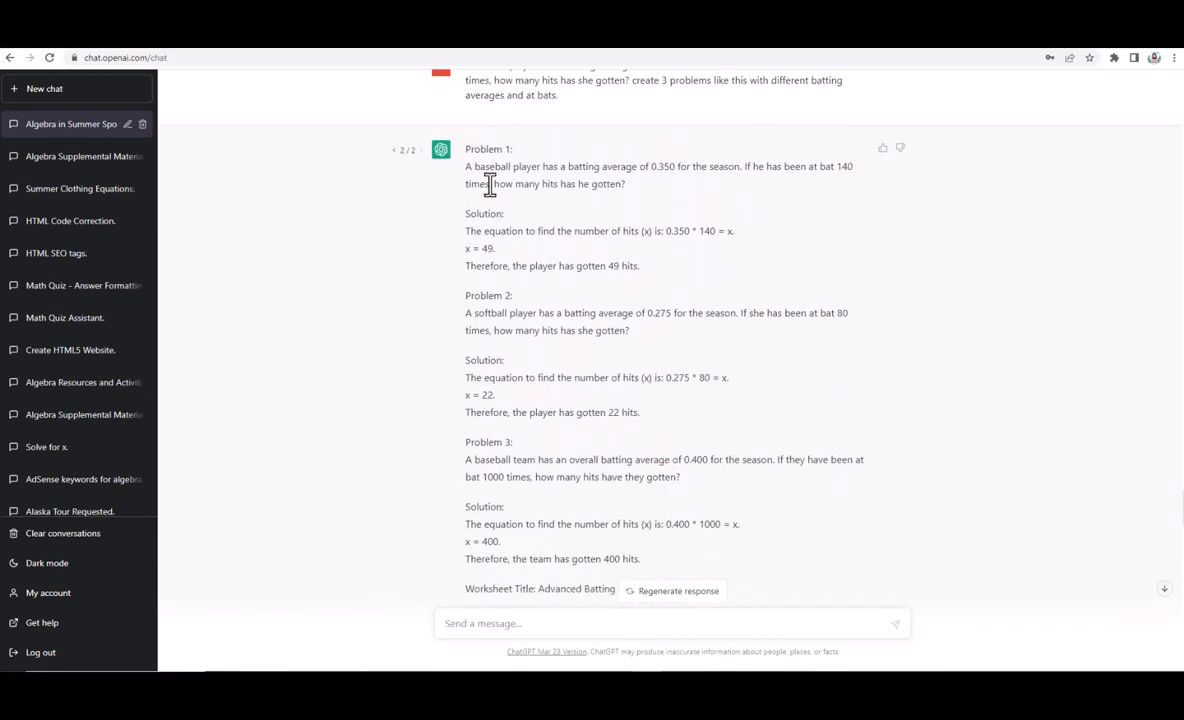
drag(469, 166, 634, 265)
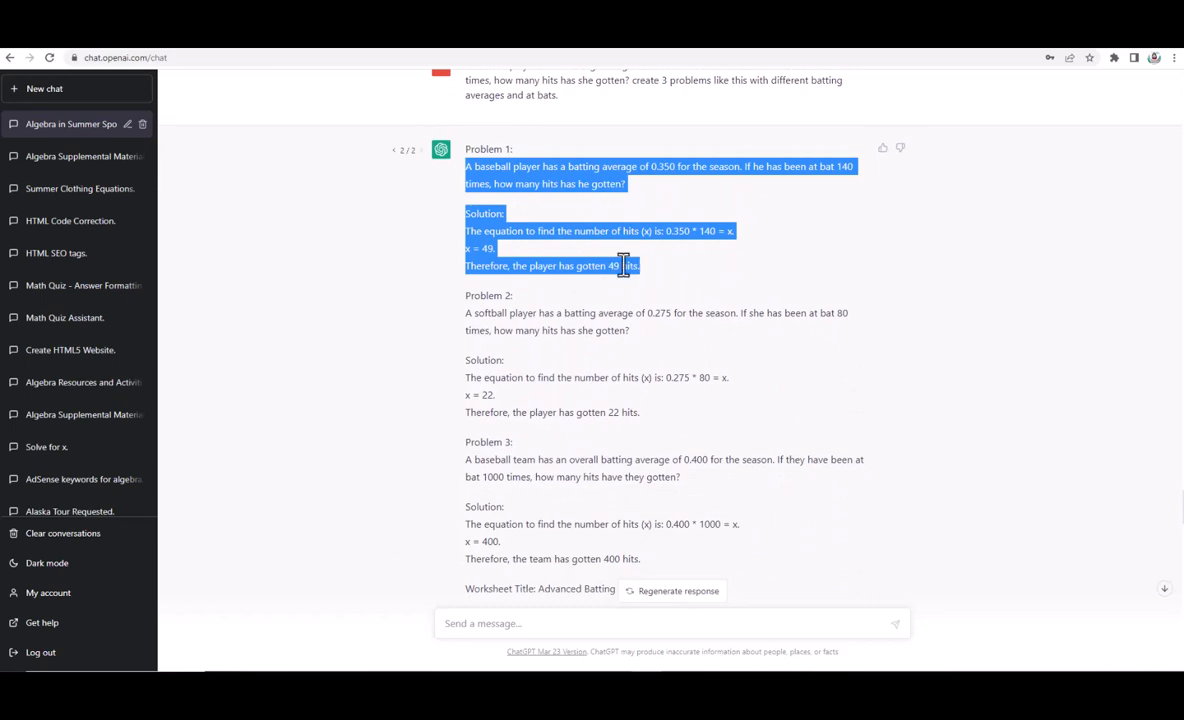
right_click(565, 246)
click(600, 254)
click(709, 273)
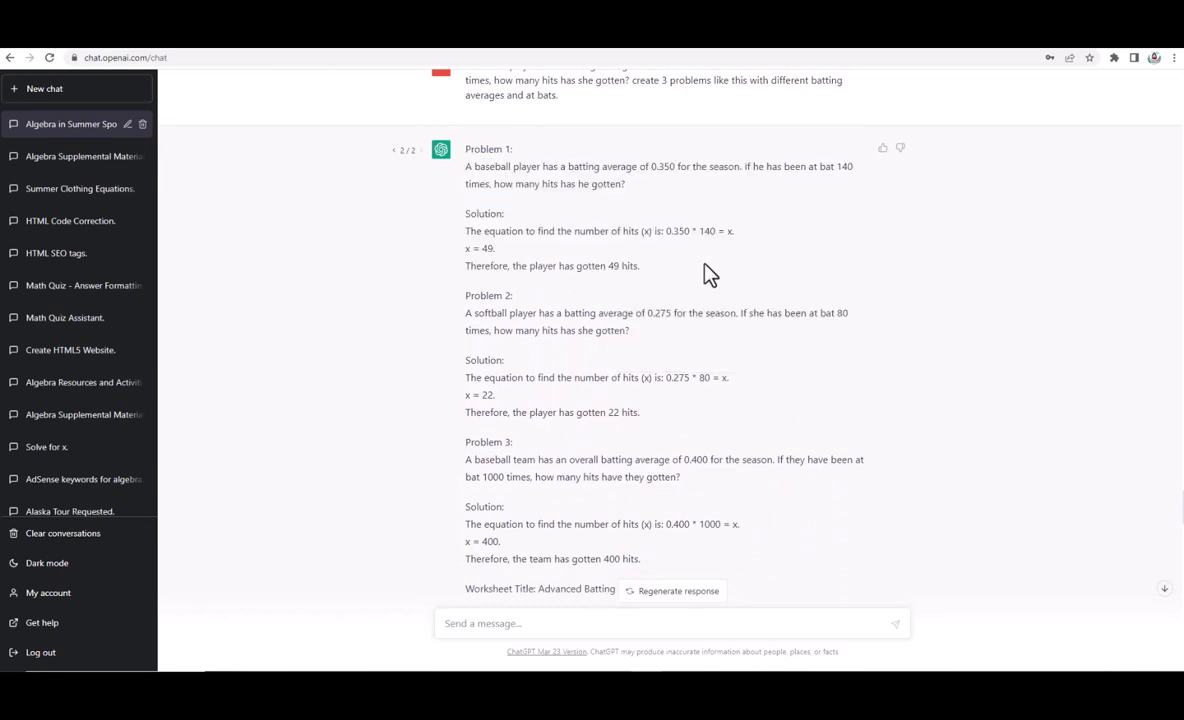
Compare the first and second versions of the response to the three-problem prompt.
click(396, 151)
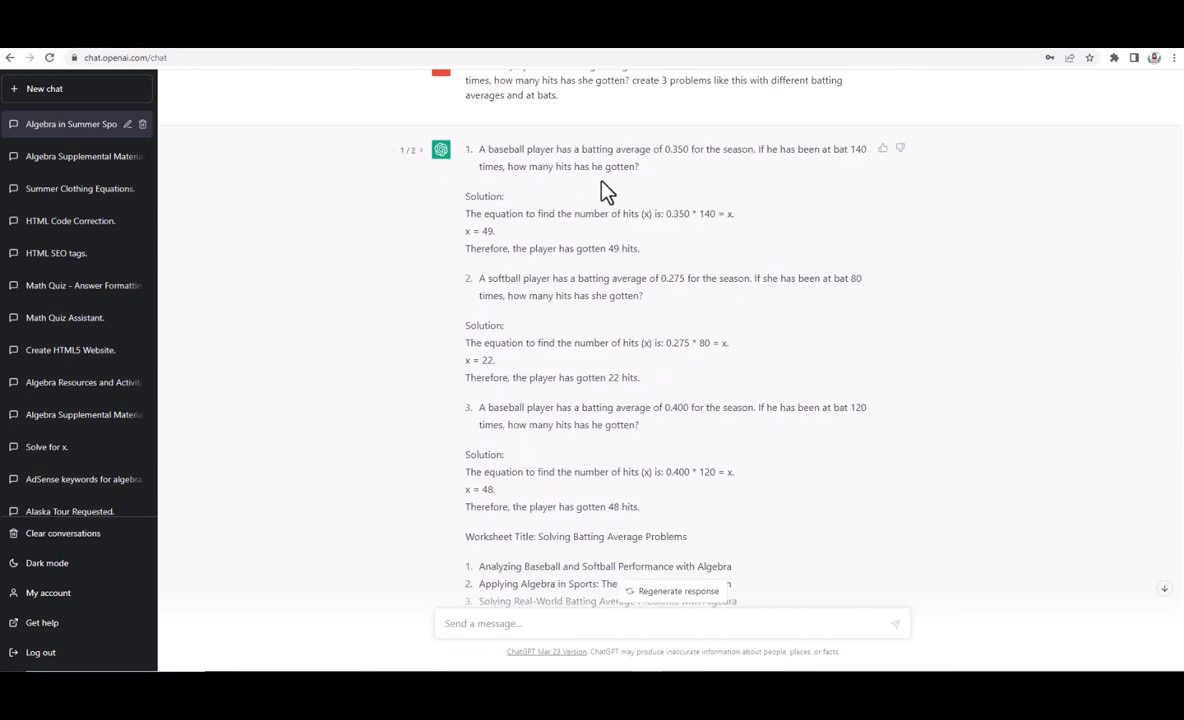
click(418, 151)
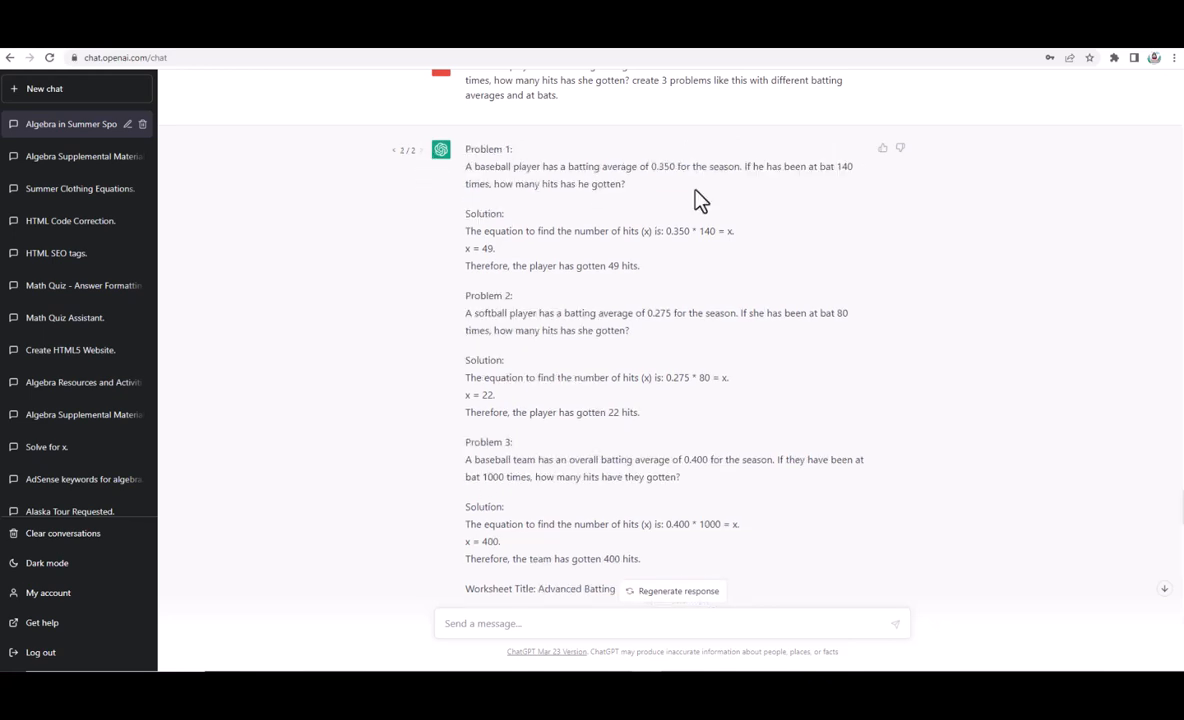
click(394, 153)
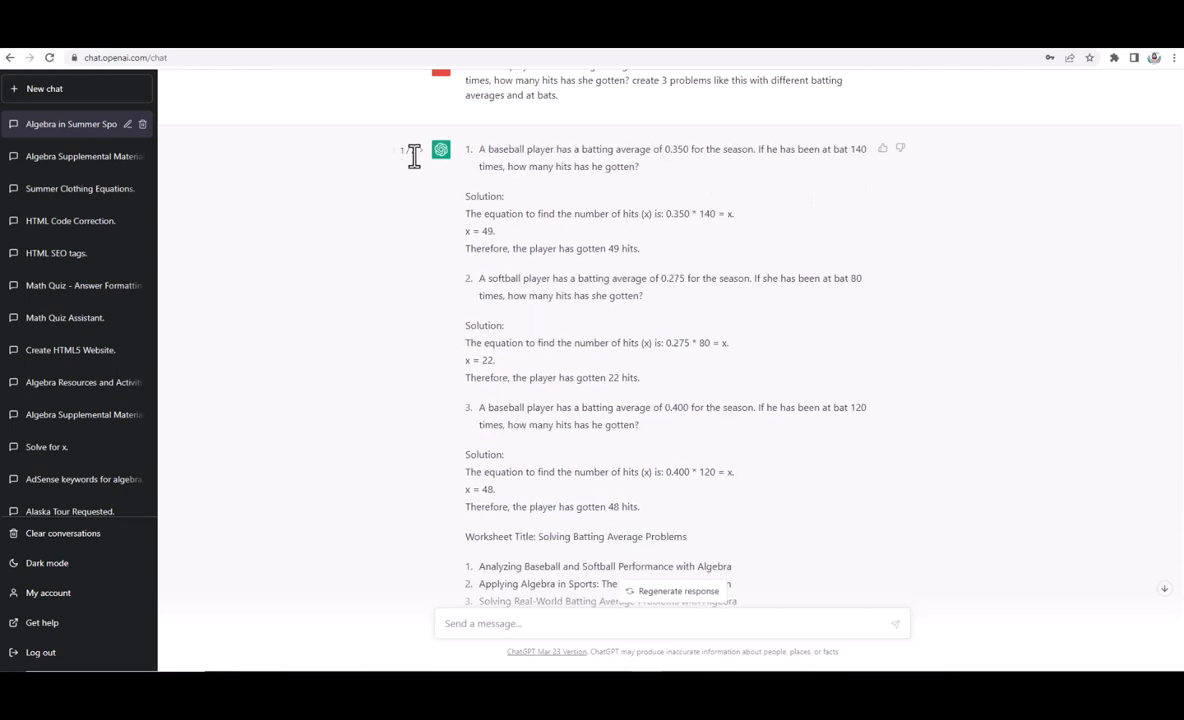
click(419, 152)
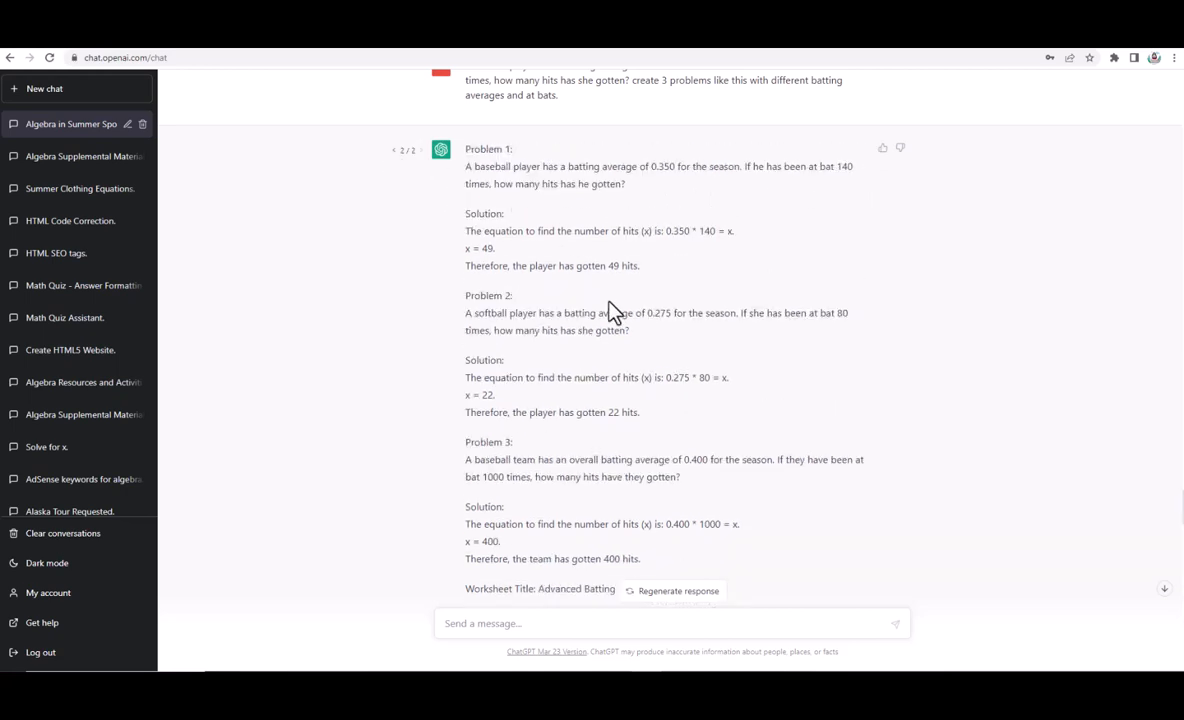
click(394, 152)
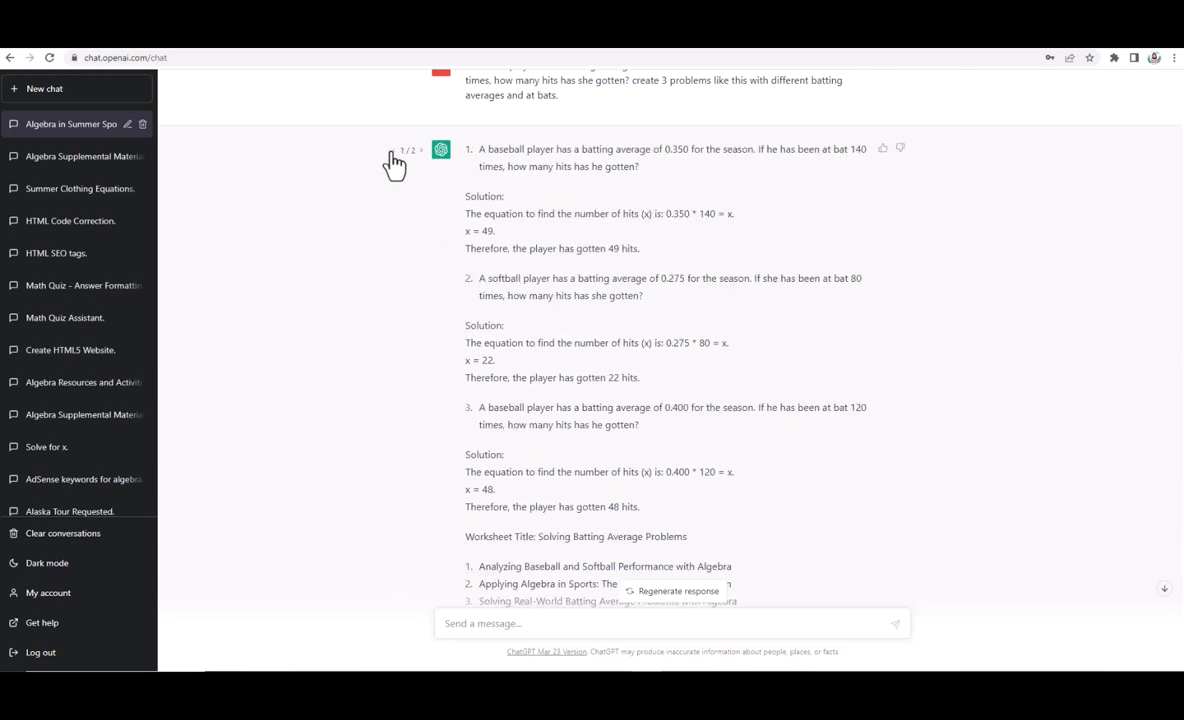
click(419, 152)
Copy problem 1 of Advanced Batting Average Algebra III with its solution, the 0.400 batting average and 250 at-bats.
scroll(780, 315, down, 4)
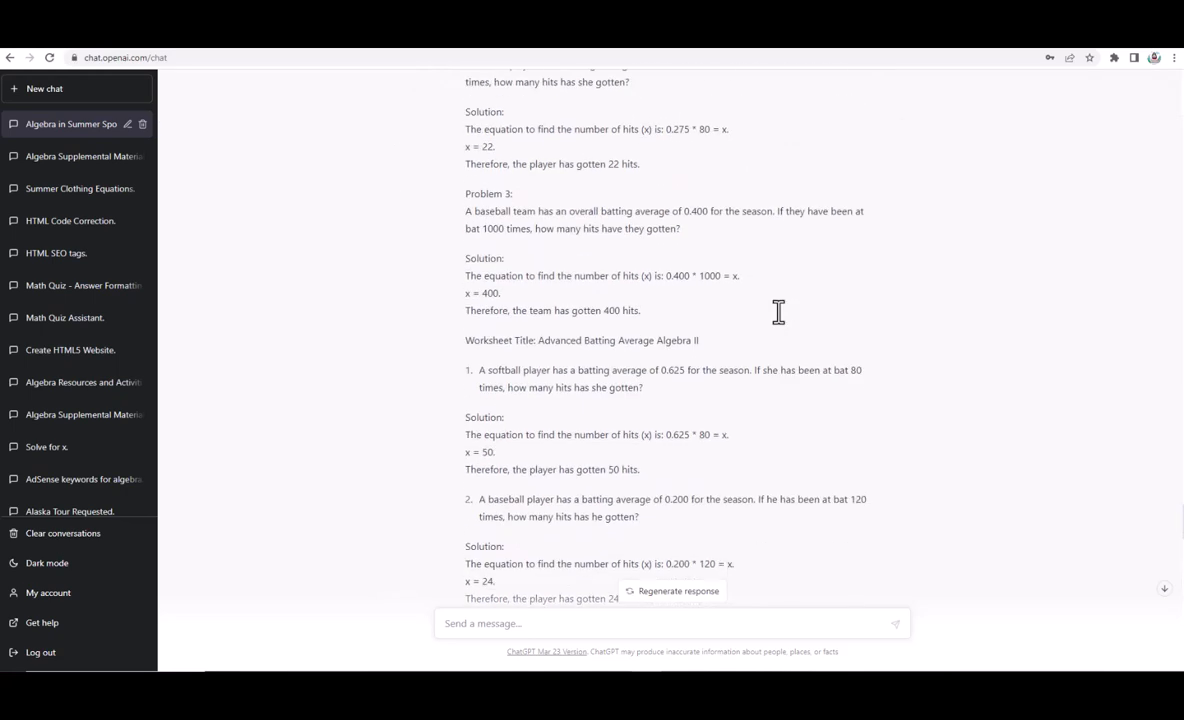
scroll(781, 322, down, 3)
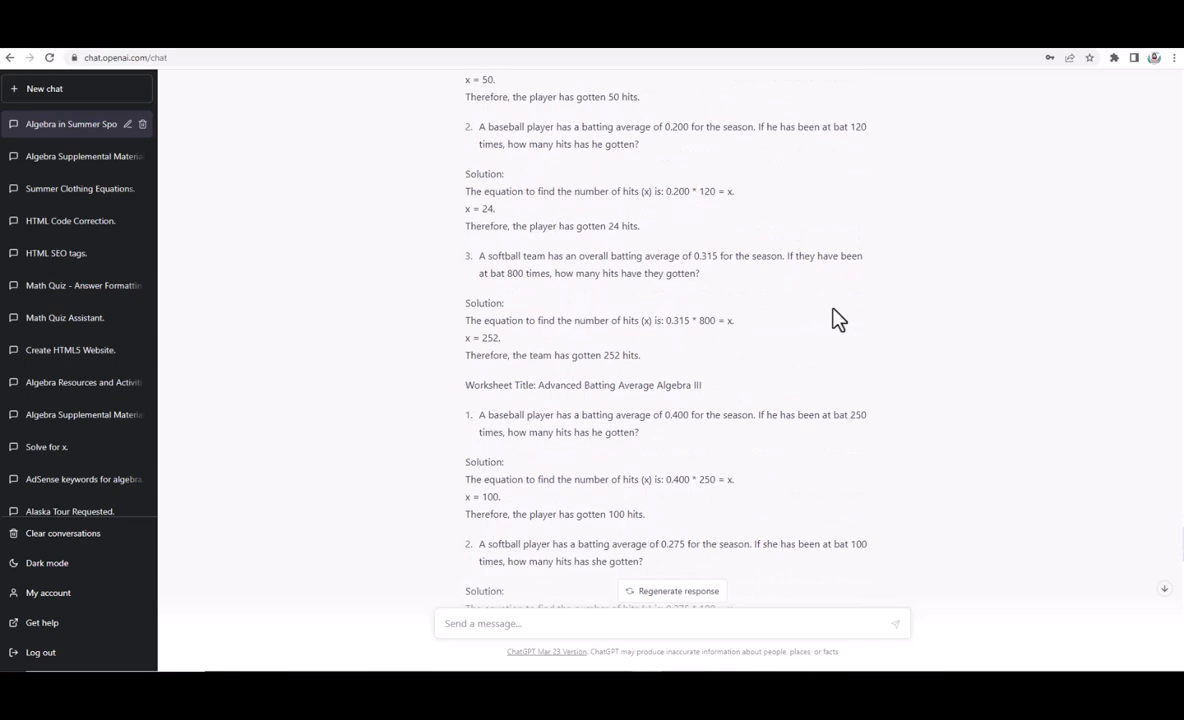
scroll(697, 284, down, 2)
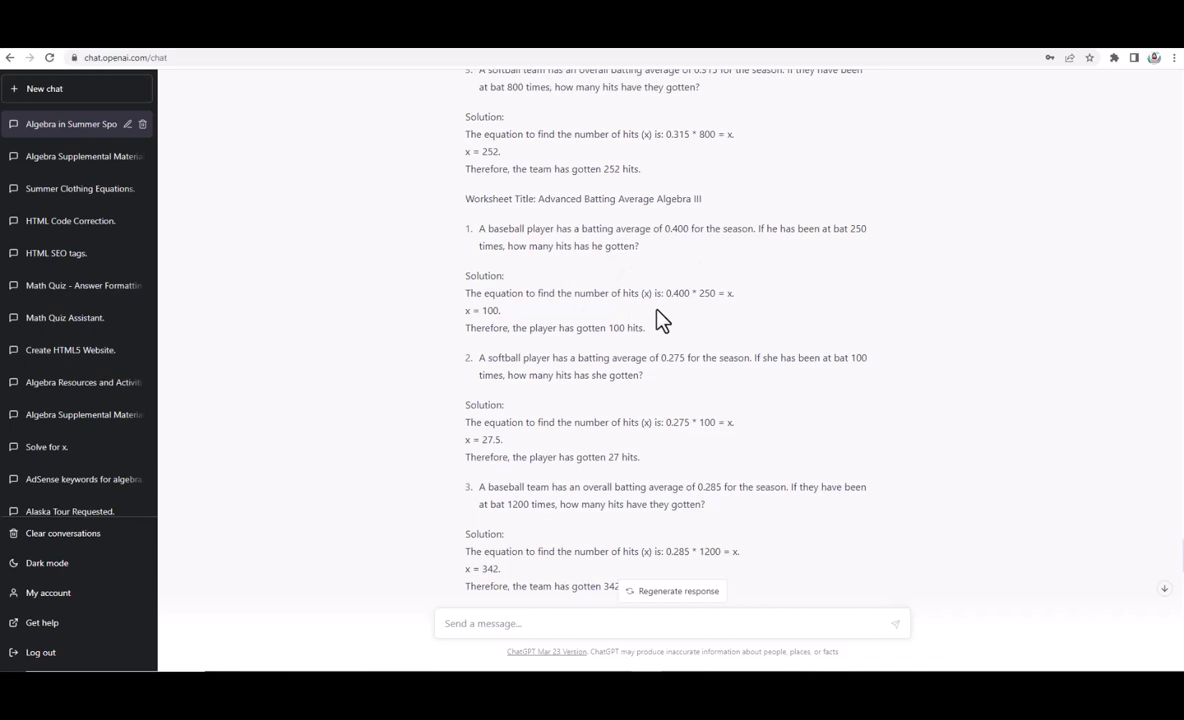
drag(655, 328, 492, 228)
right_click(492, 228)
click(512, 236)
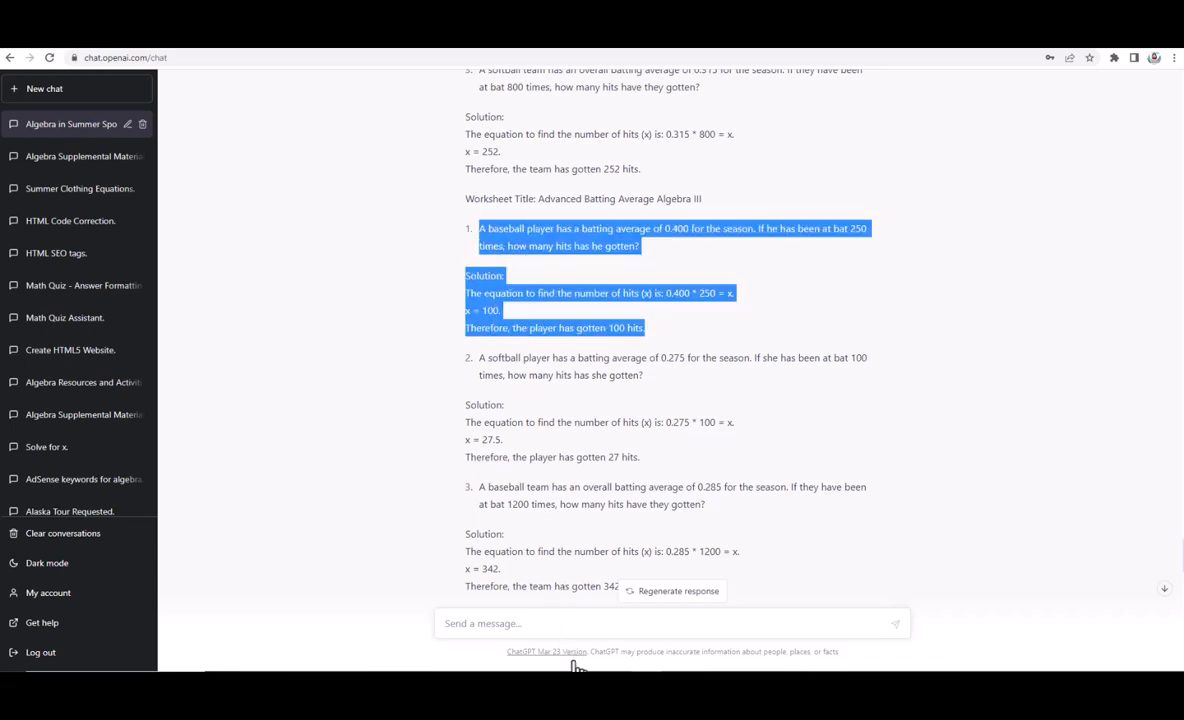
Switch to PowerPoint, paste the copied problem as plain text on slide 3, and widen and place its text box below the second problem.
mouse_move(578, 668)
click(624, 648)
right_click(966, 268)
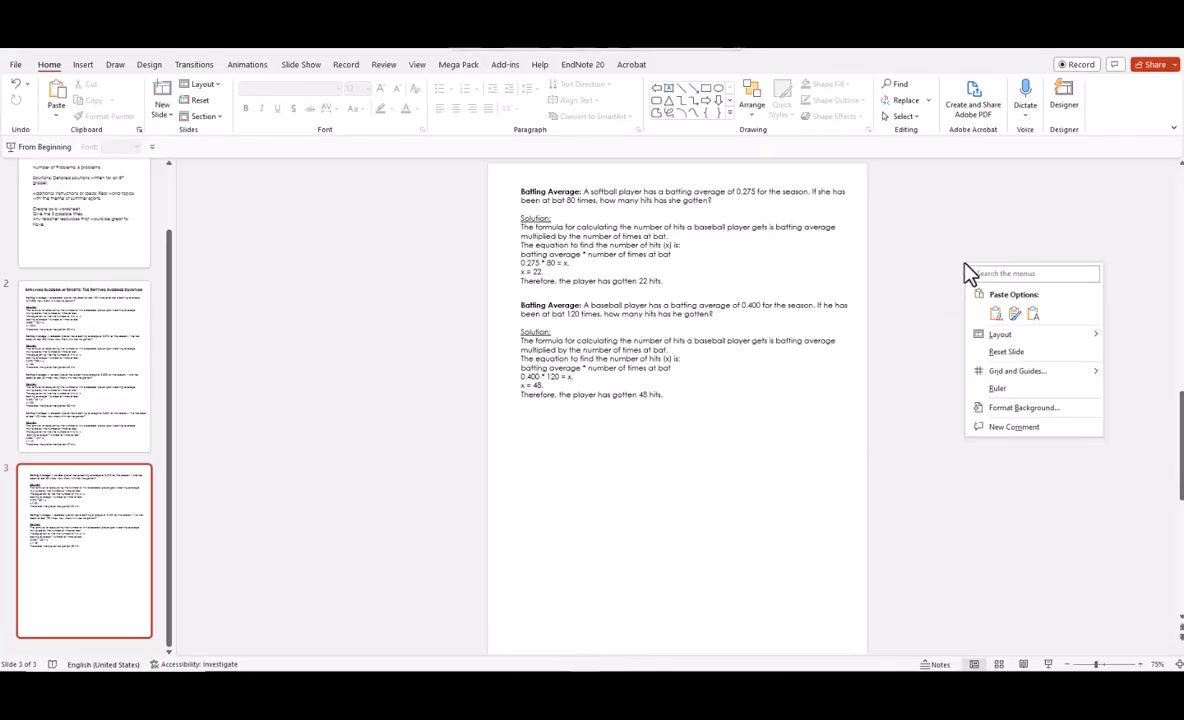
click(1033, 313)
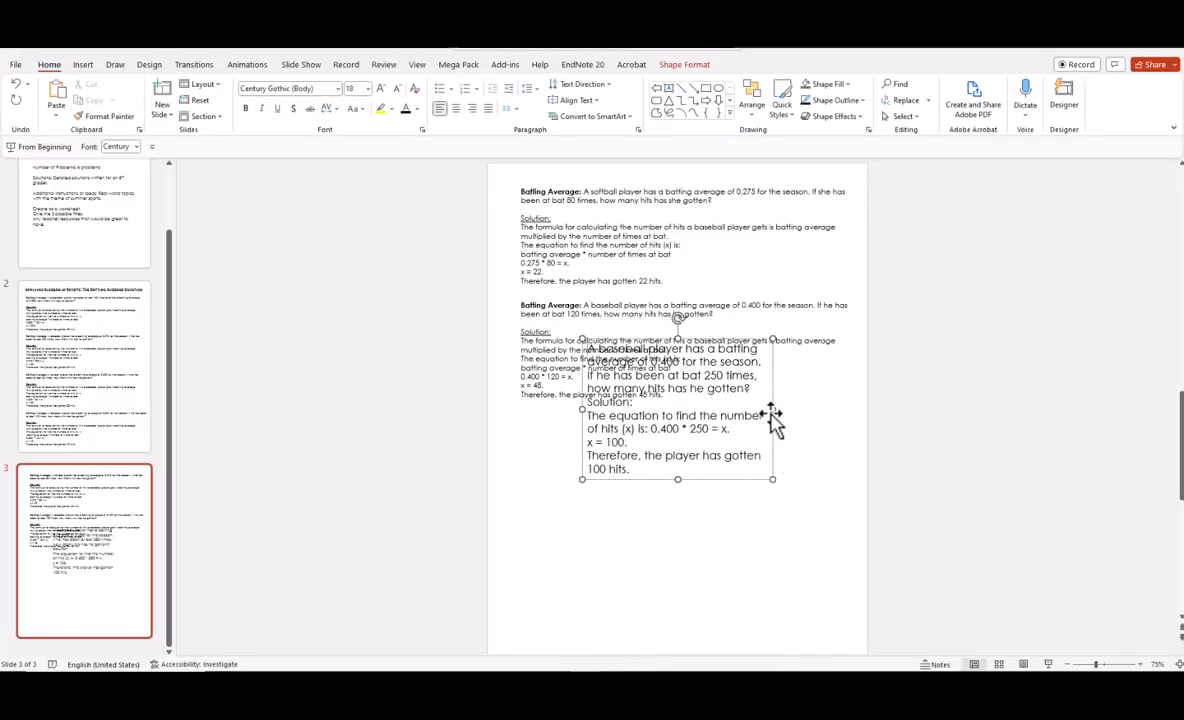
drag(770, 411, 893, 386)
drag(883, 338, 809, 428)
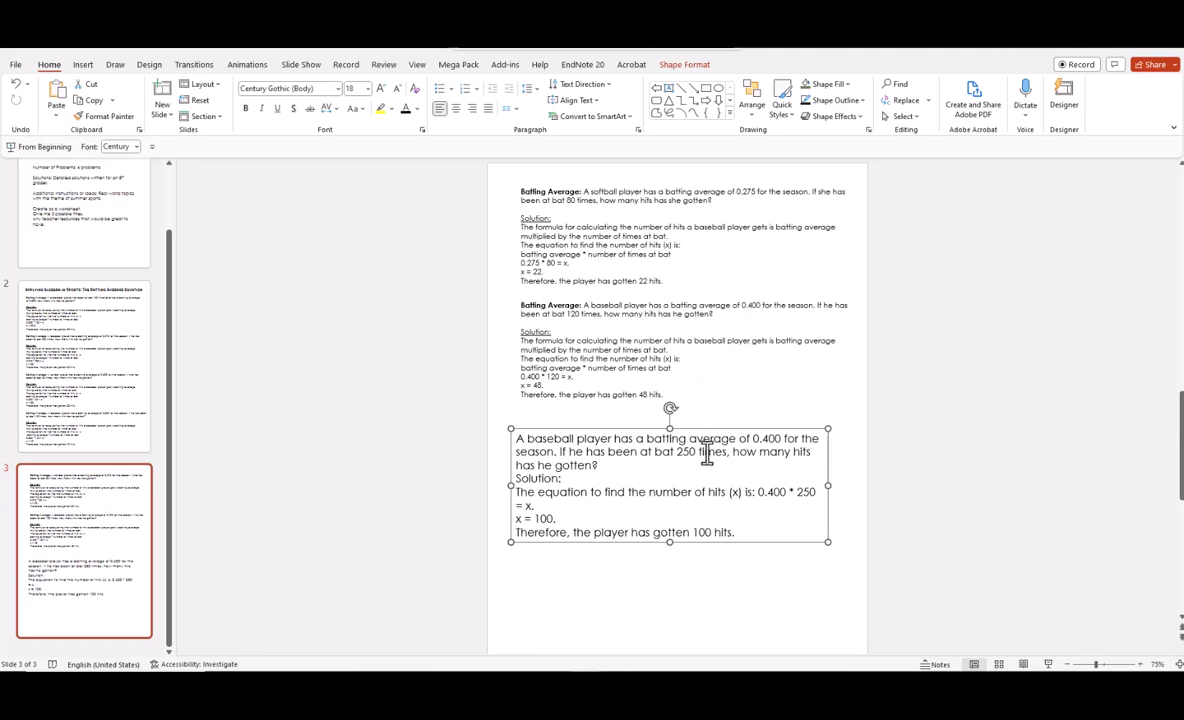
On slide 2, move the text box with the 0.500 softball player problem off the page into the empty area beside it.
click(85, 404)
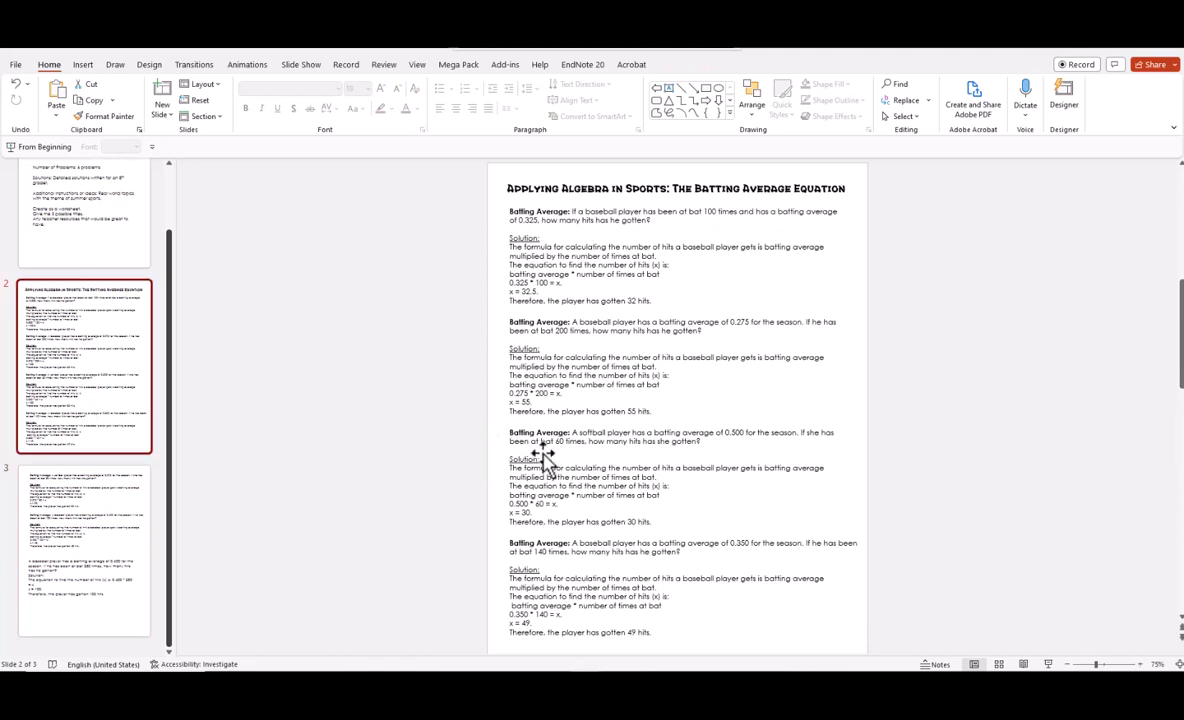
click(648, 433)
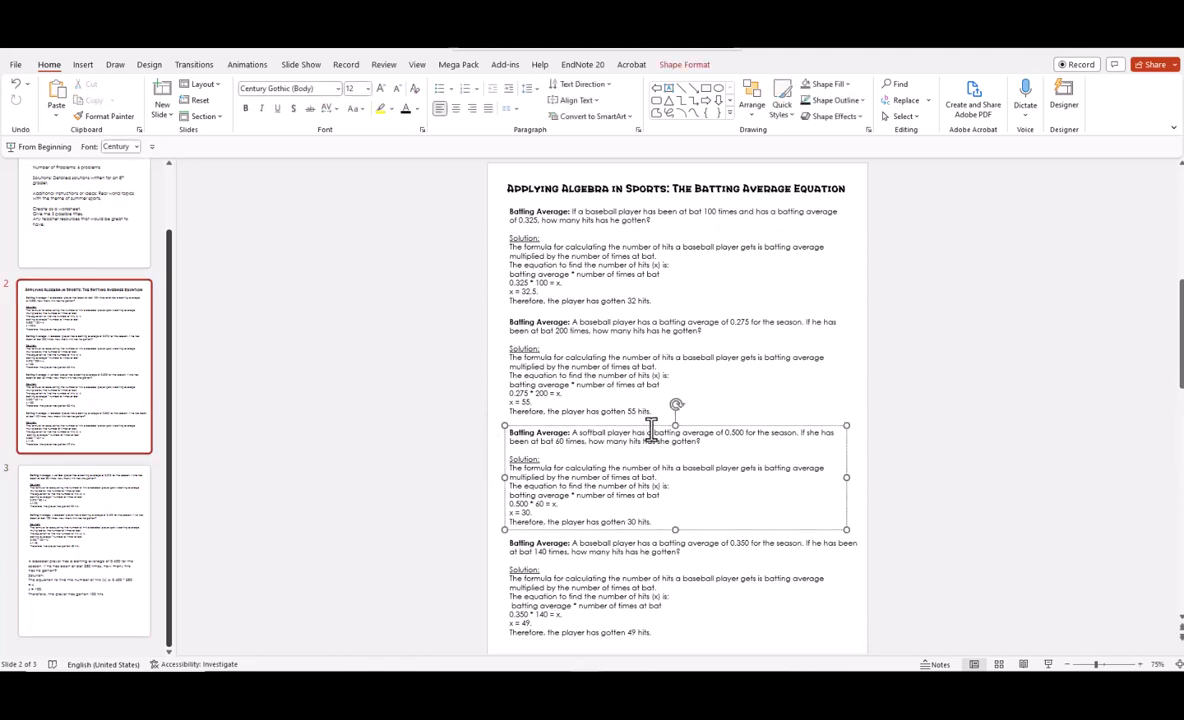
drag(650, 428, 265, 318)
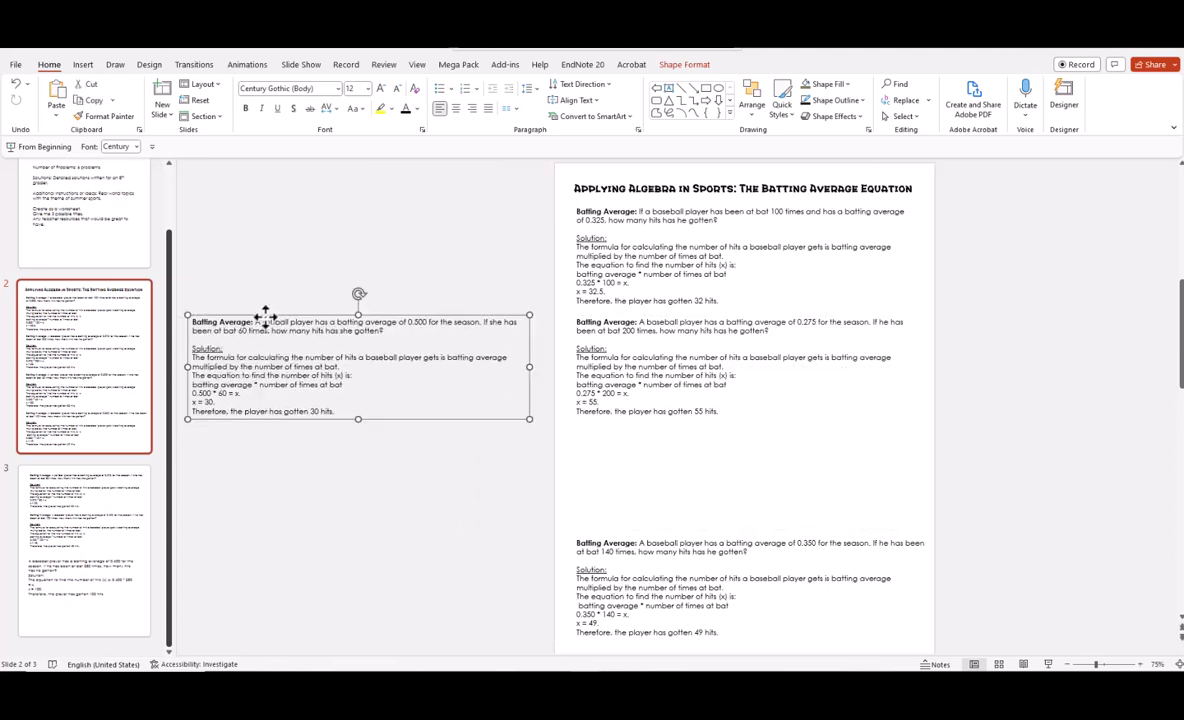
On slide 3, set the pasted 0.400, 250 at-bats problem to 12 pt, widen its text box and align it below the second problem.
click(128, 552)
drag(748, 532, 515, 436)
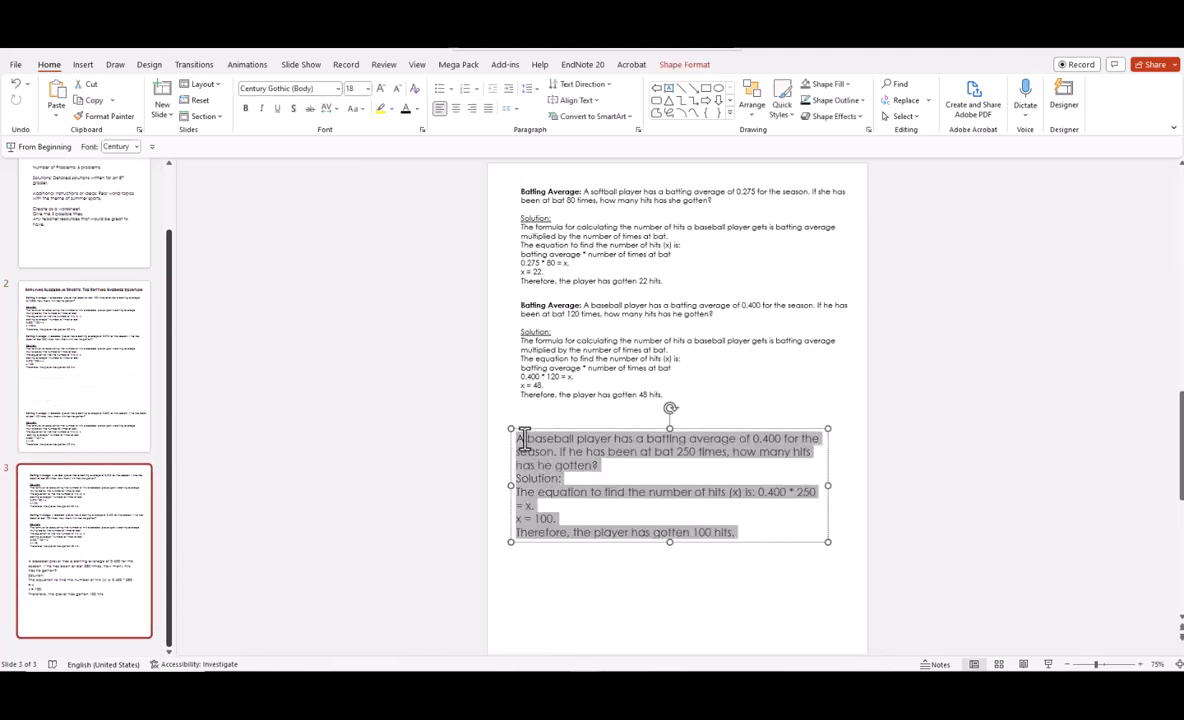
click(368, 88)
click(365, 190)
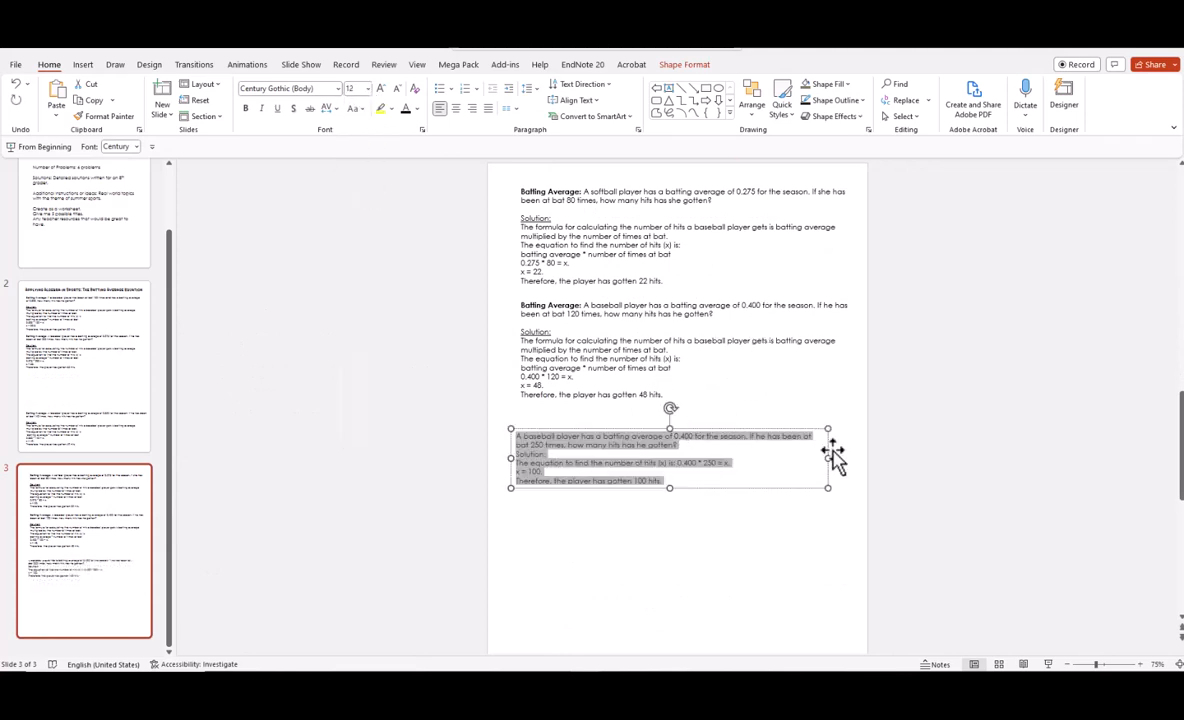
drag(827, 458, 850, 458)
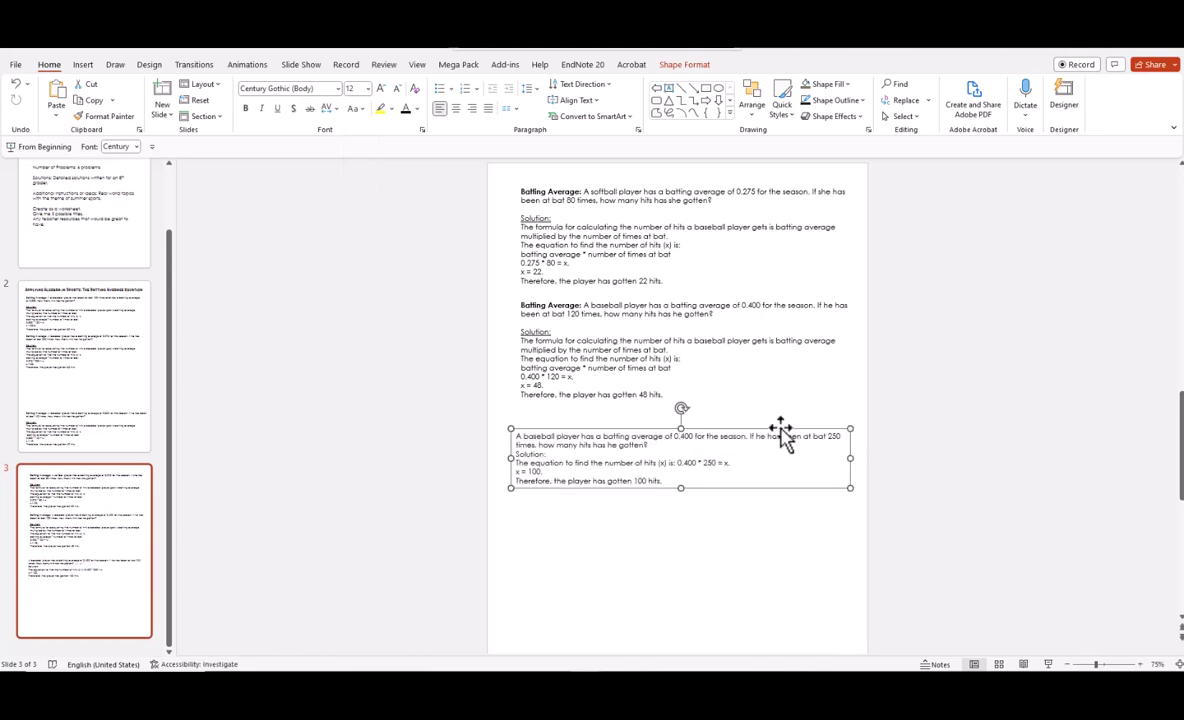
drag(782, 431, 787, 408)
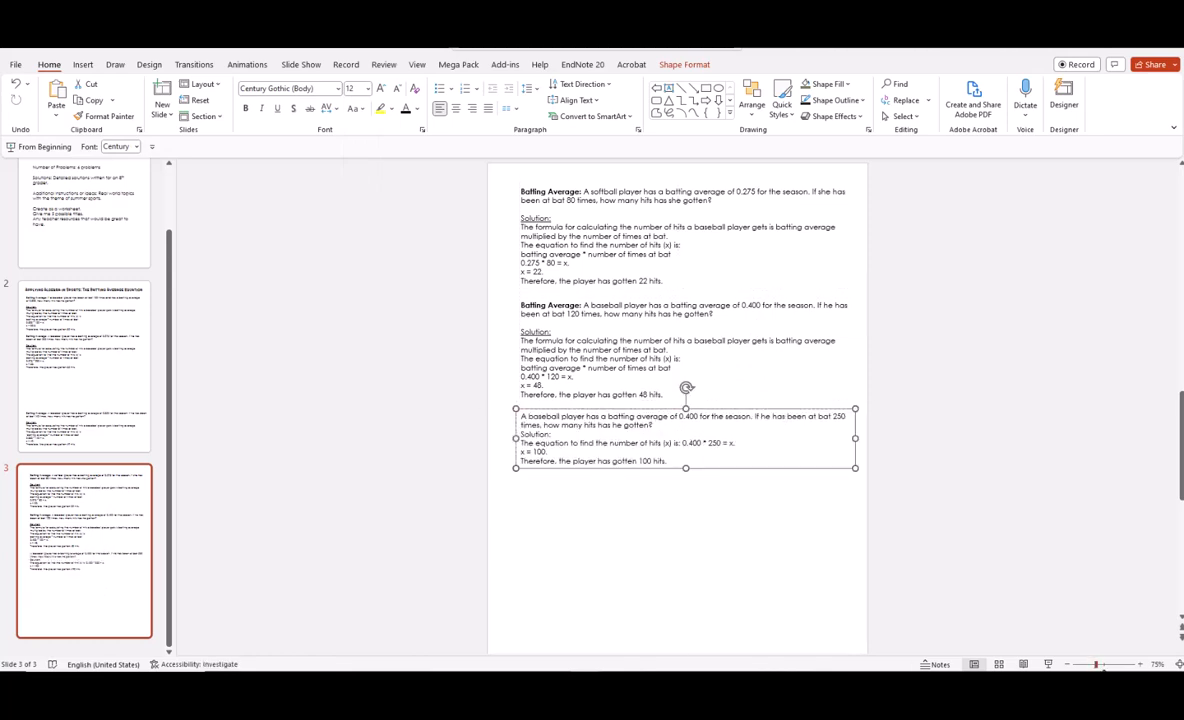
Copy the formula sentence from the 120 at-bats solution and paste it under the Solution heading of the 250 at-bats problem.
scroll(675, 480, up, 4)
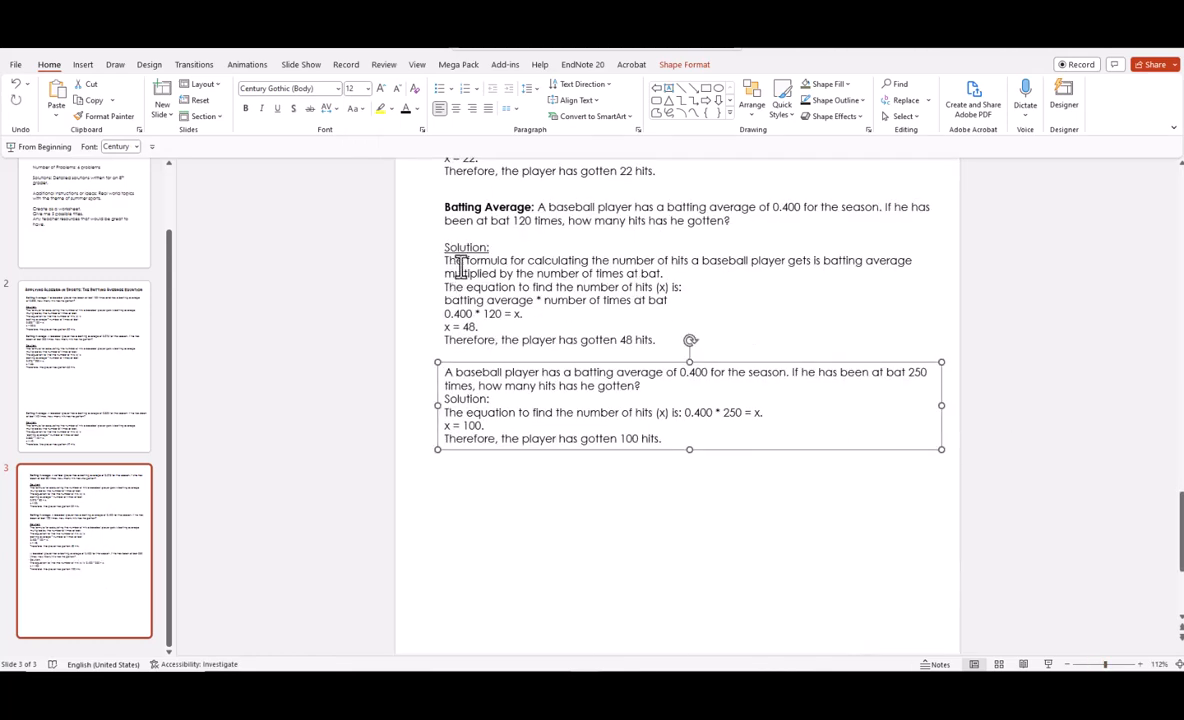
drag(447, 260, 662, 273)
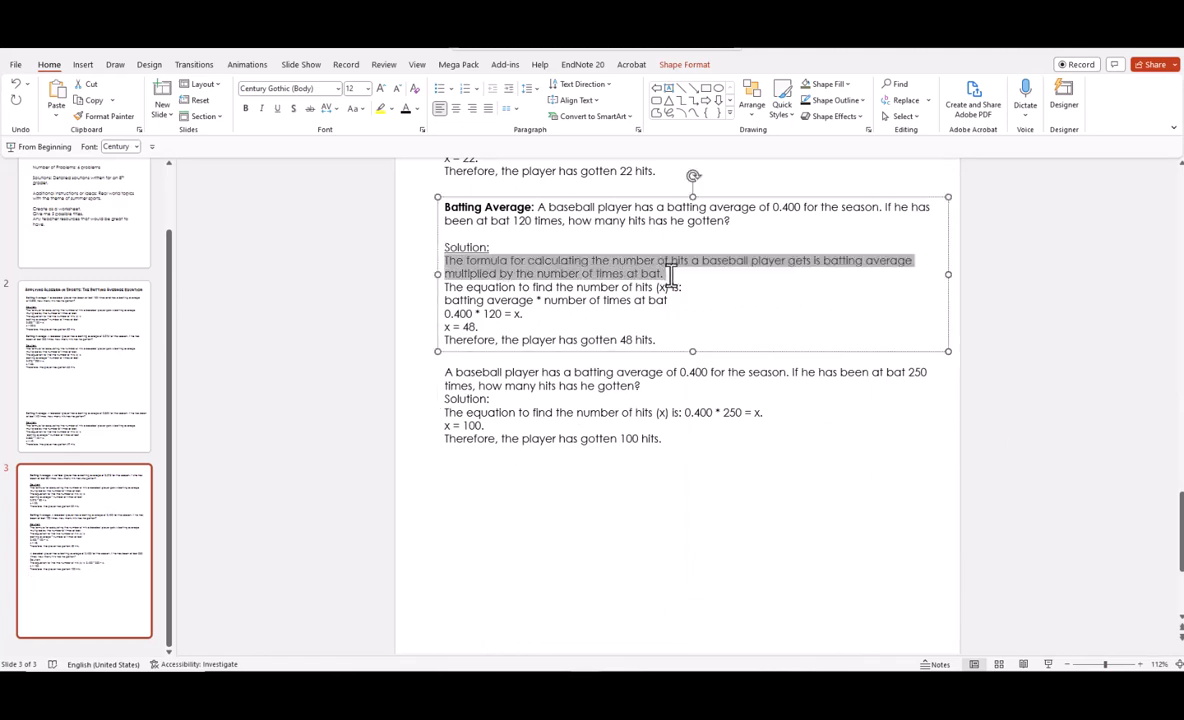
right_click(638, 285)
click(663, 319)
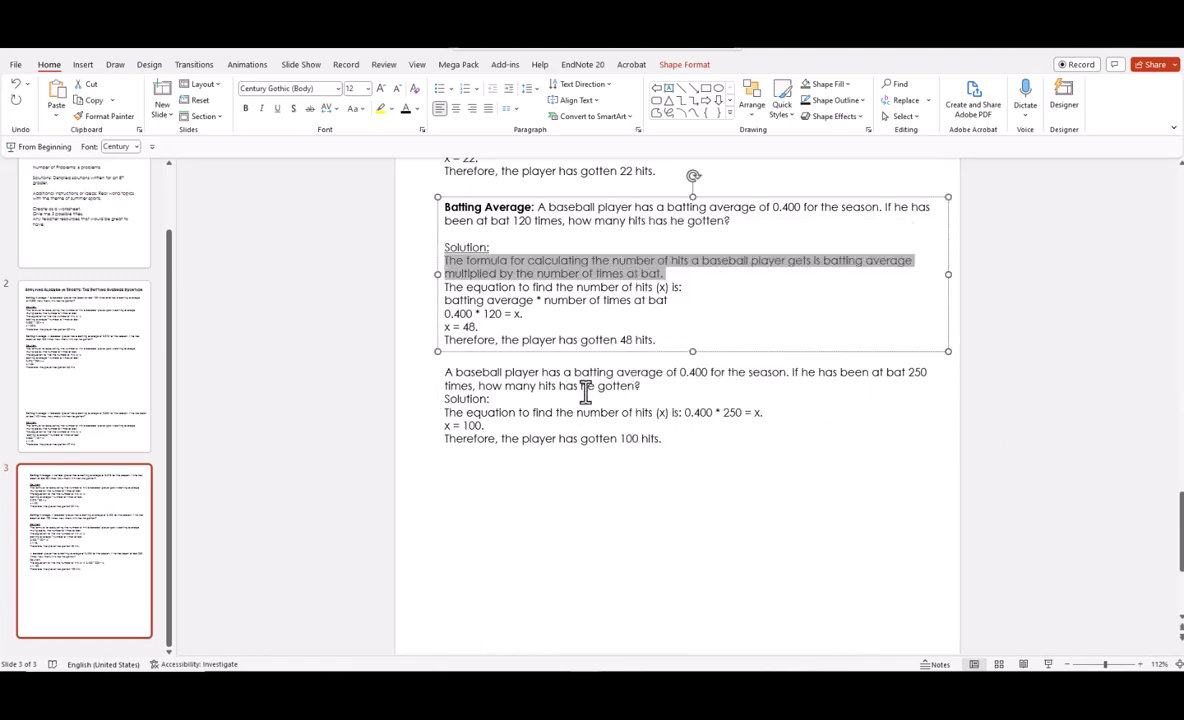
click(533, 398)
key(Return)
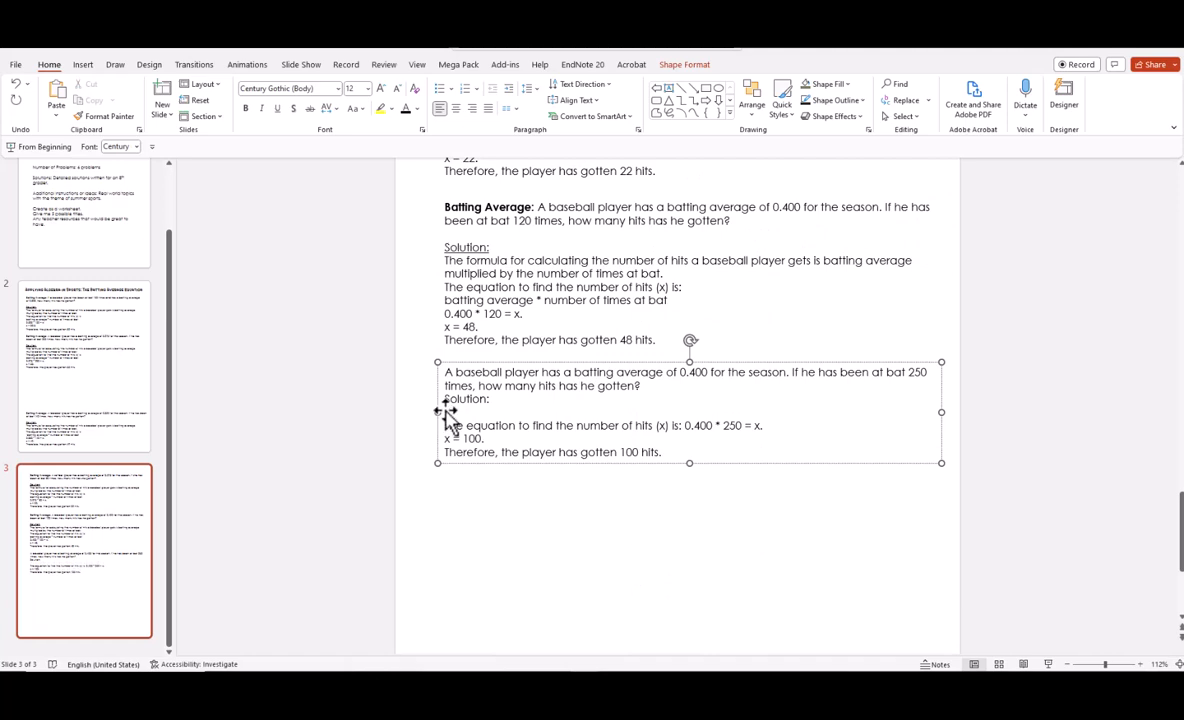
right_click(441, 411)
click(531, 141)
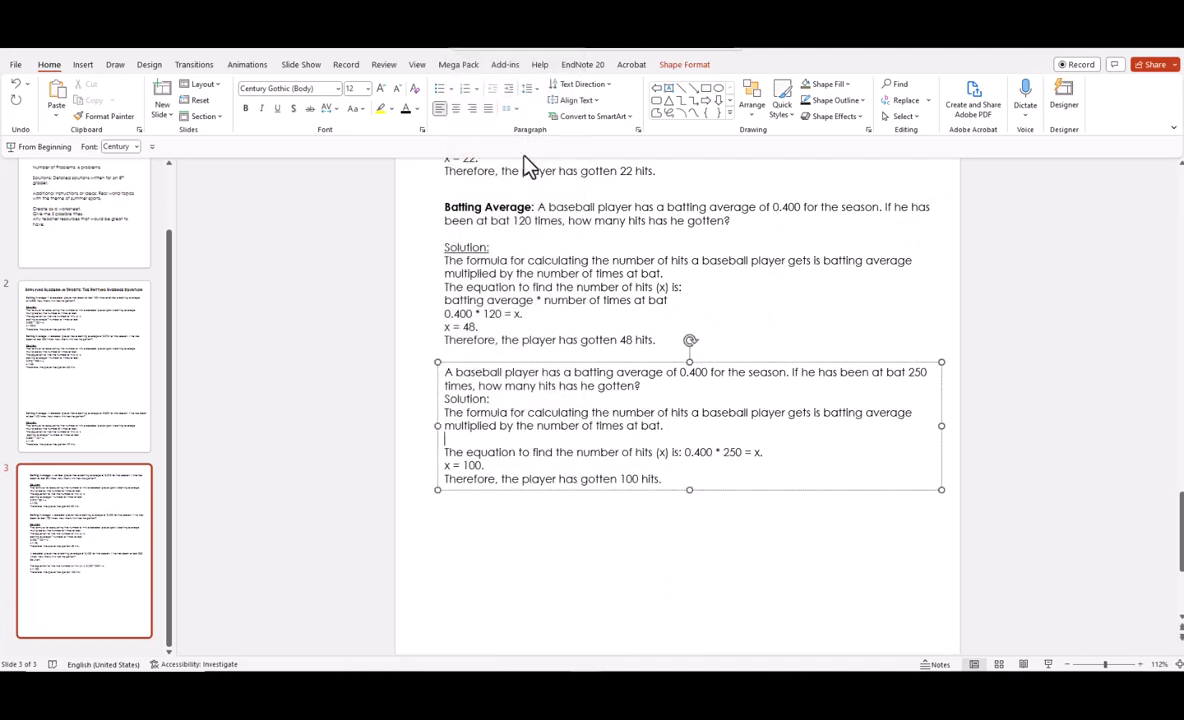
Add a blank line above the new problem's Solution heading, underline the heading, and add "batting average * number of times at bat" above 0.400 * 250 = x.
click(638, 385)
key(Return)
click(452, 405)
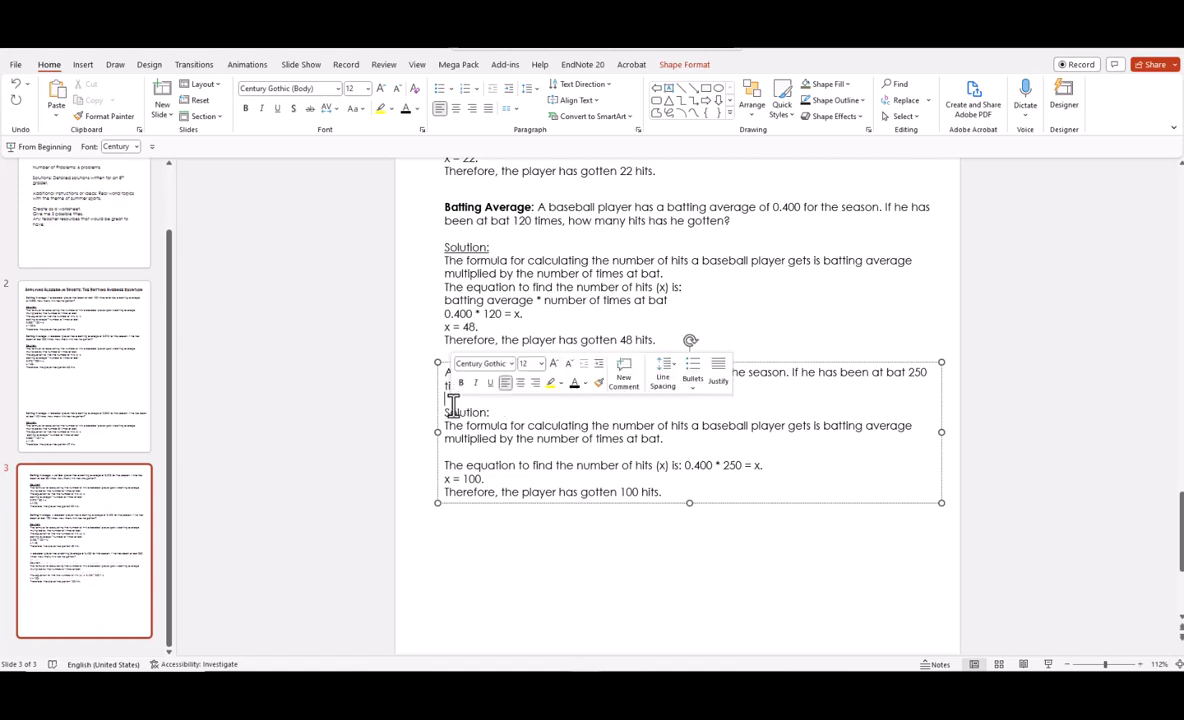
drag(494, 412, 452, 413)
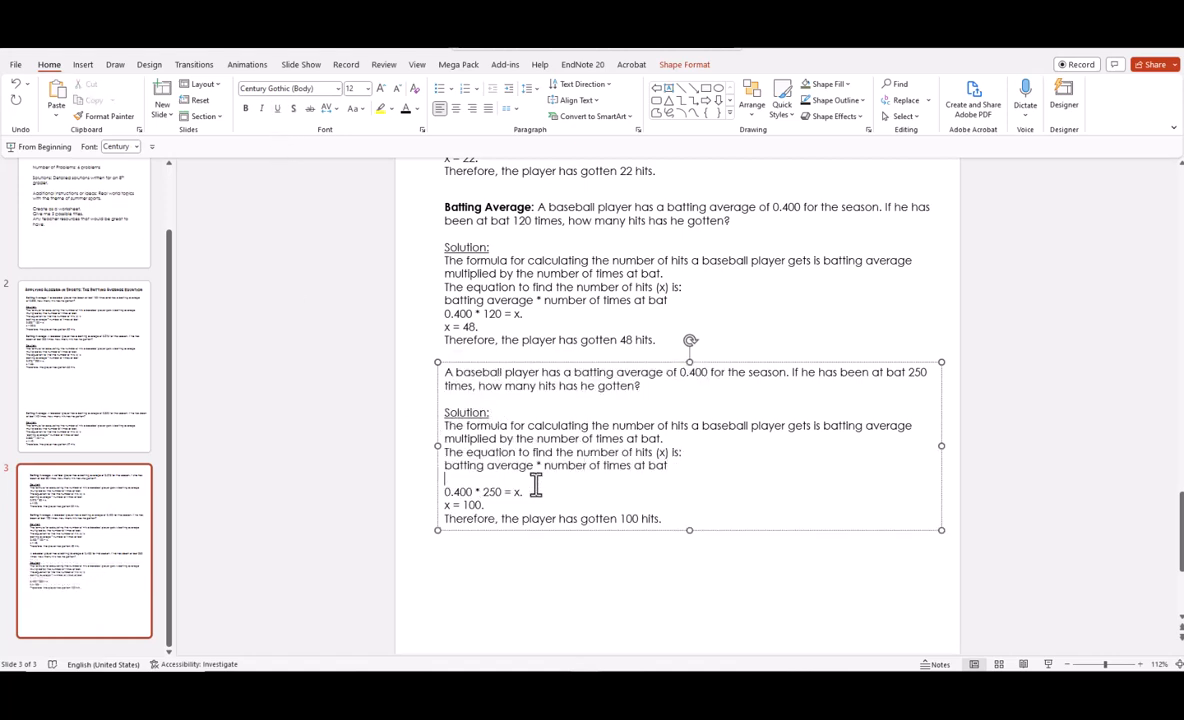
key(BackSpace)
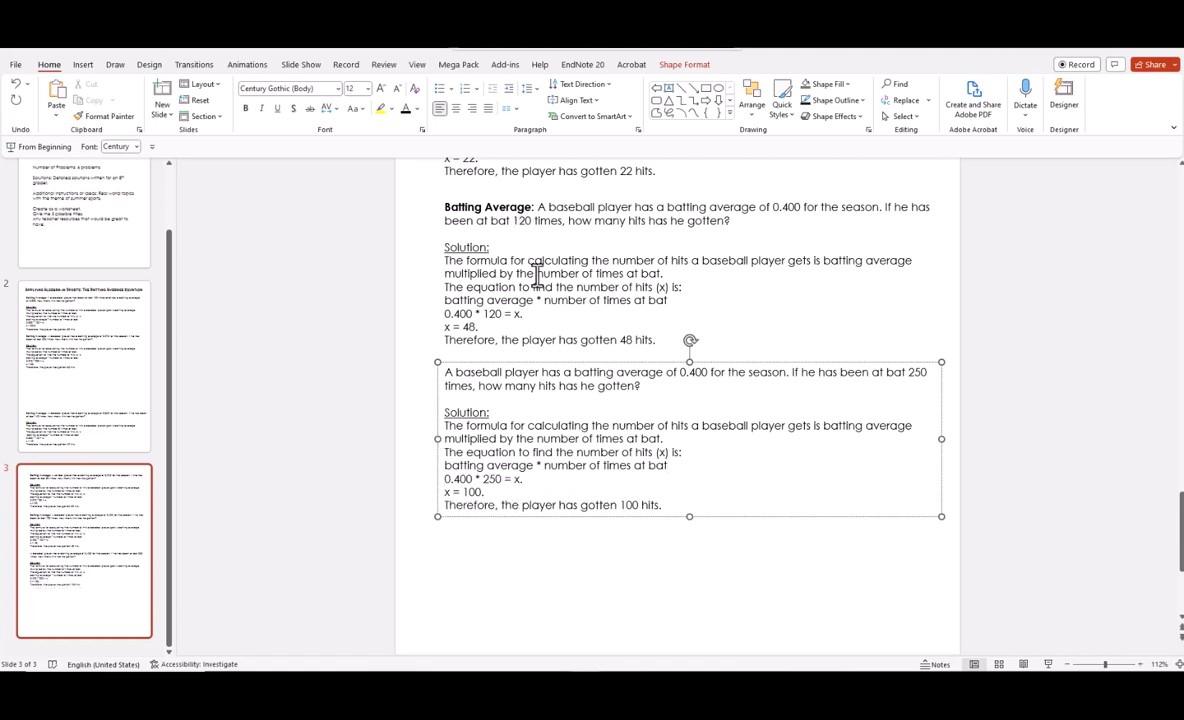
Copy the bold "Batting Average:" label from the 120 at-bats problem to the start of the 250 at-bats problem, keeping its formatting.
click(533, 206)
drag(533, 206, 443, 206)
click(480, 206)
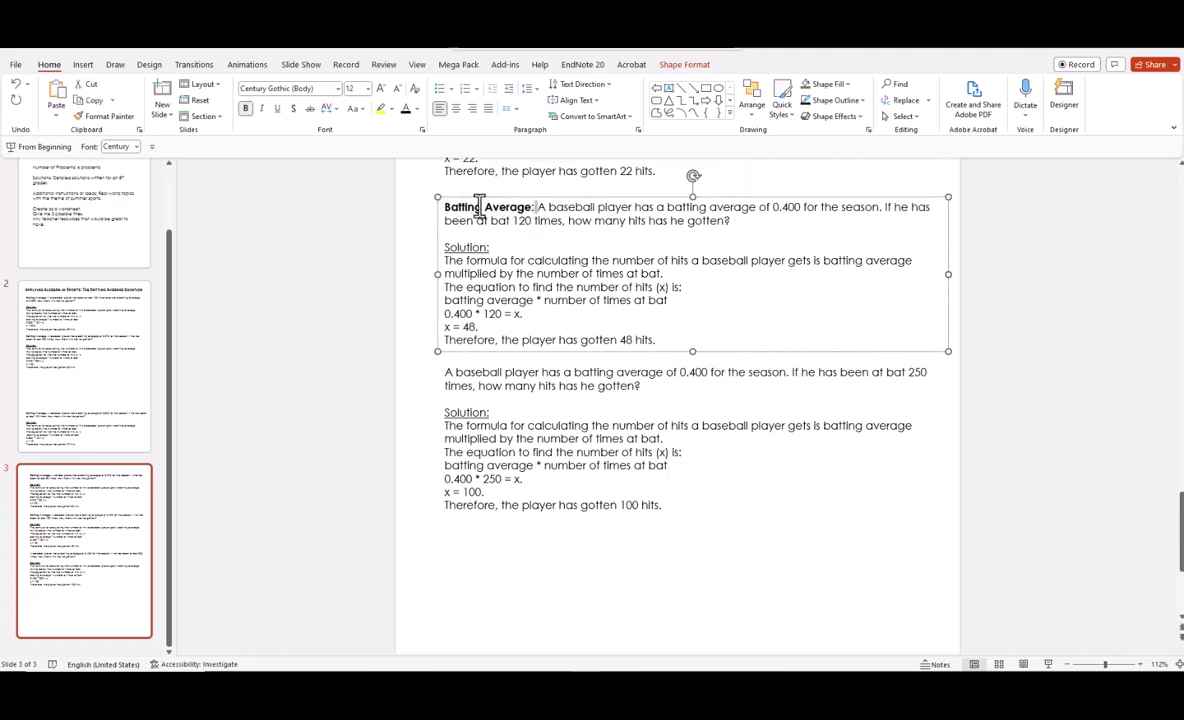
drag(535, 206, 445, 207)
right_click(455, 212)
click(484, 254)
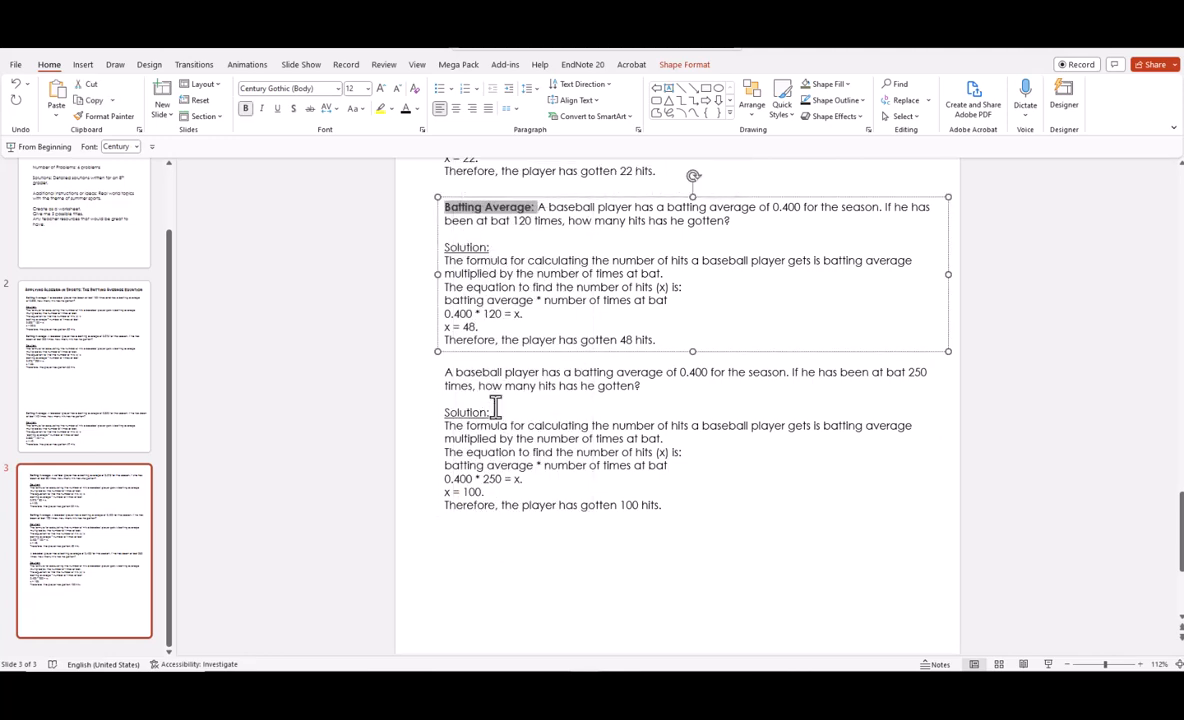
click(445, 374)
right_click(447, 378)
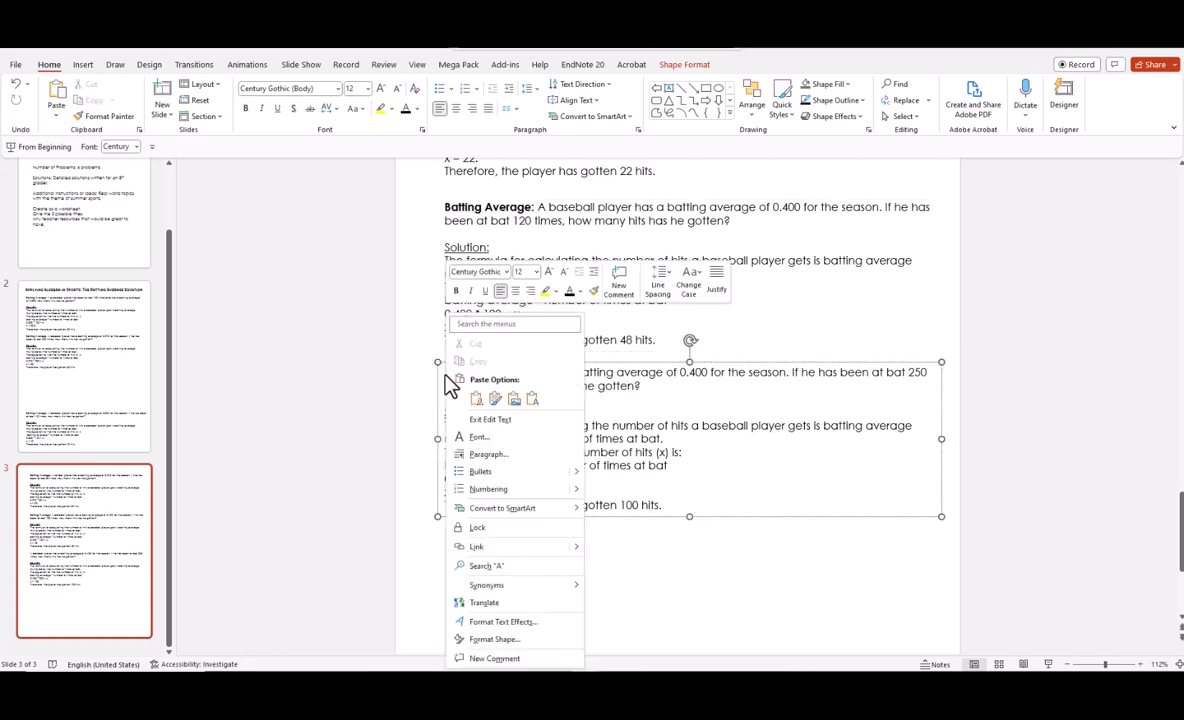
click(493, 400)
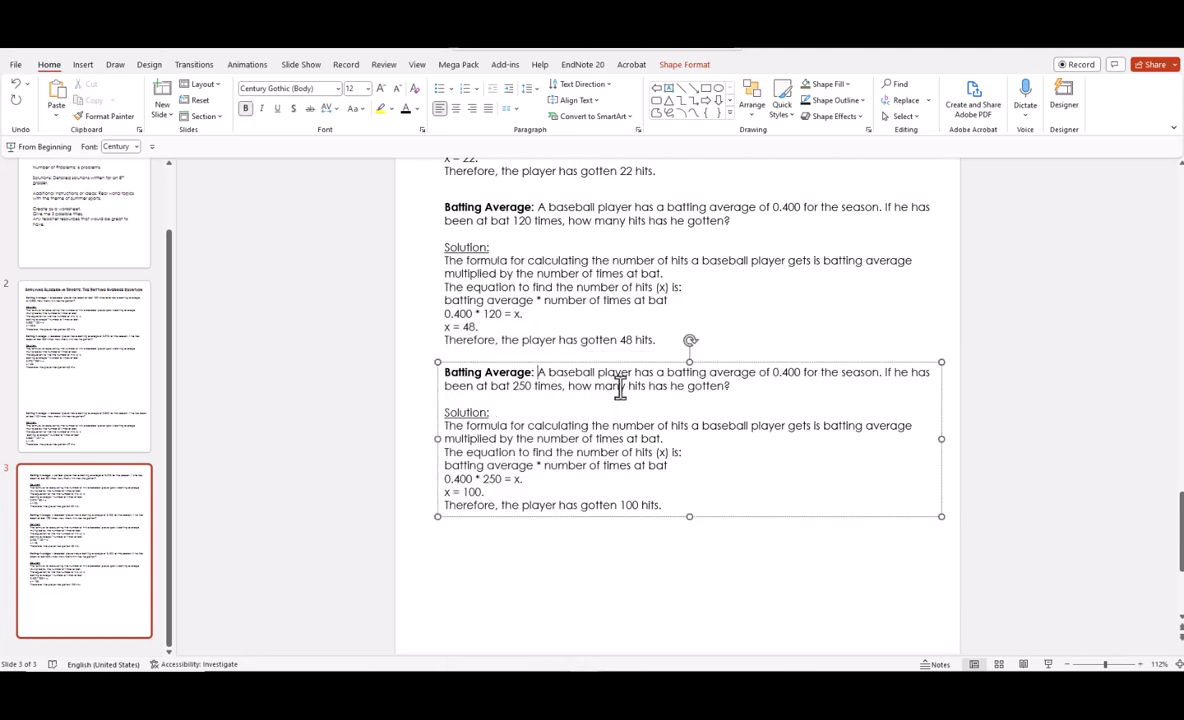
click(1008, 417)
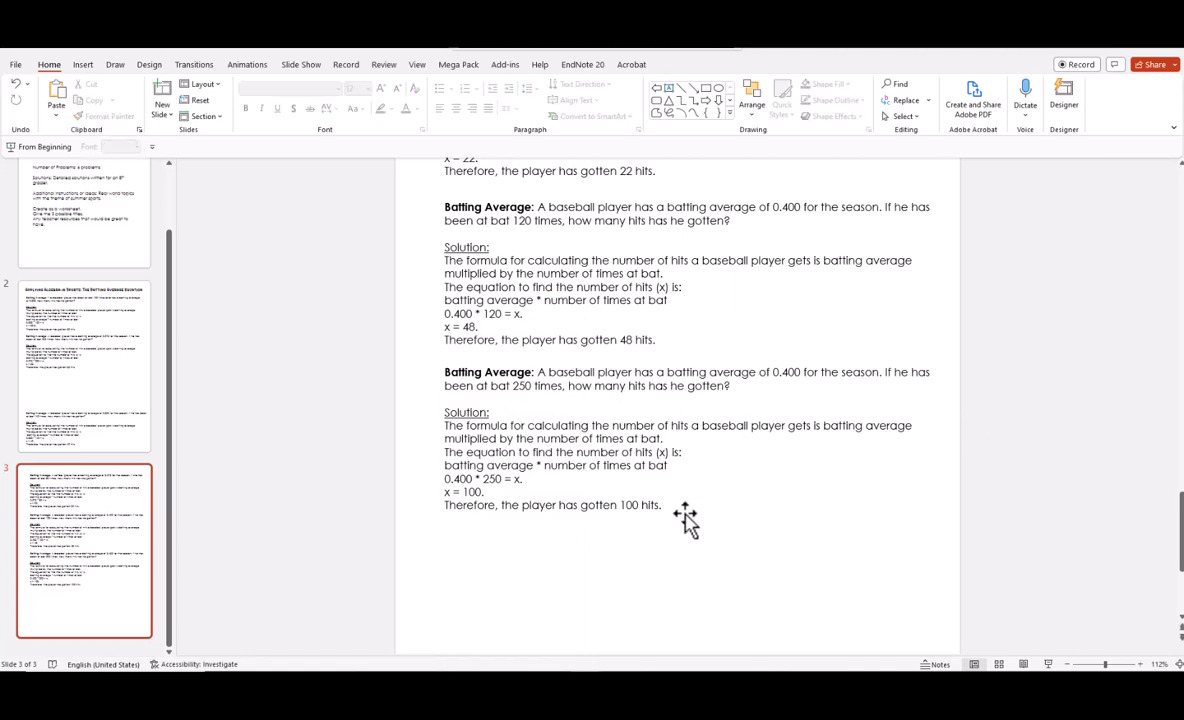
Cut the 250 at-bats problem from slide 3 and paste it on slide 2, aligned in the gap between the 0.275 and 0.350 problems.
click(665, 376)
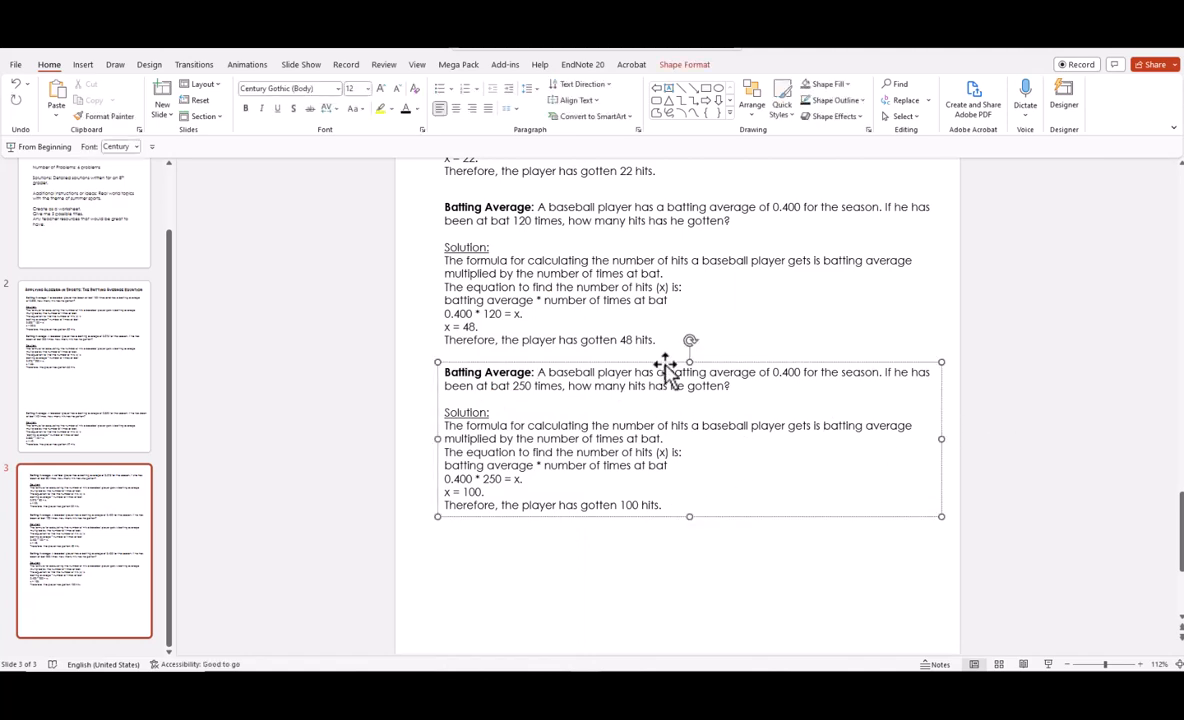
right_click(667, 370)
click(700, 332)
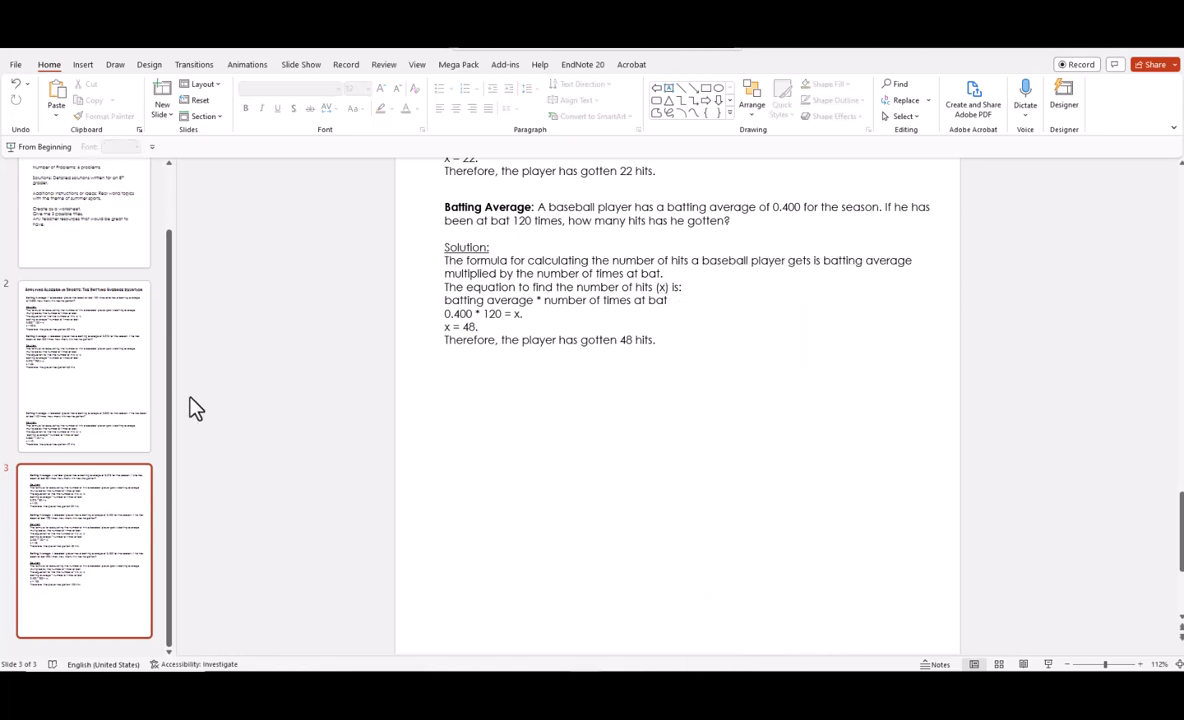
click(124, 396)
right_click(381, 371)
right_click(560, 414)
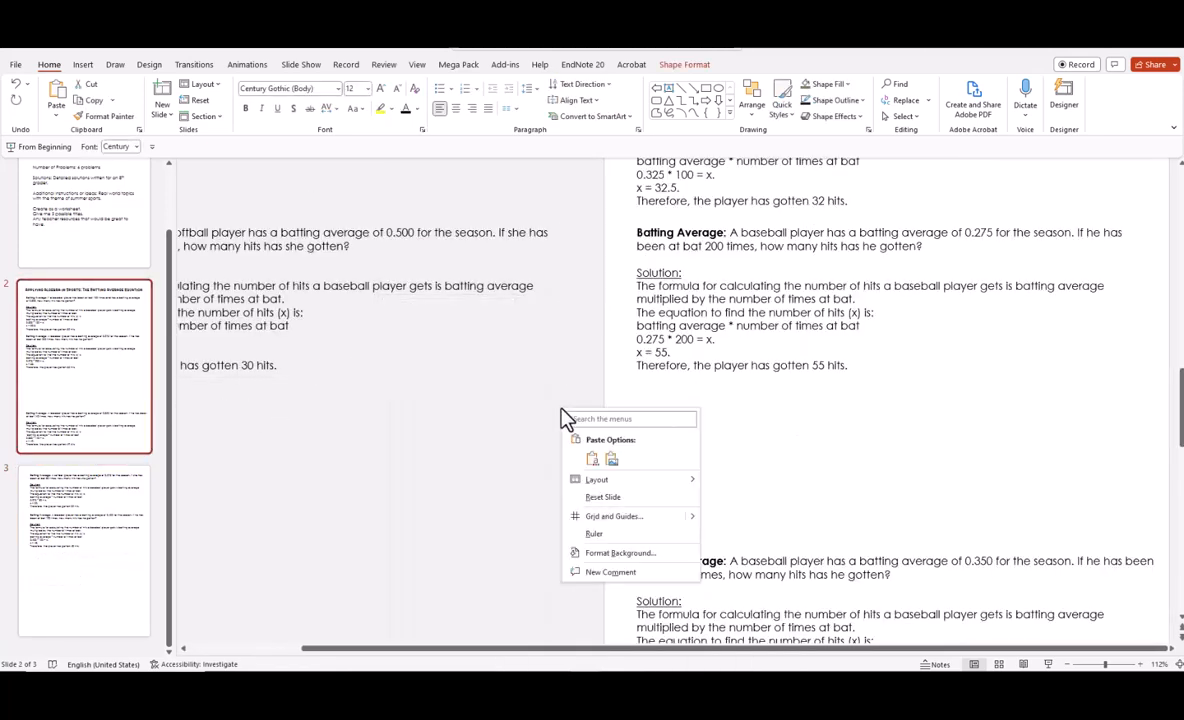
click(593, 460)
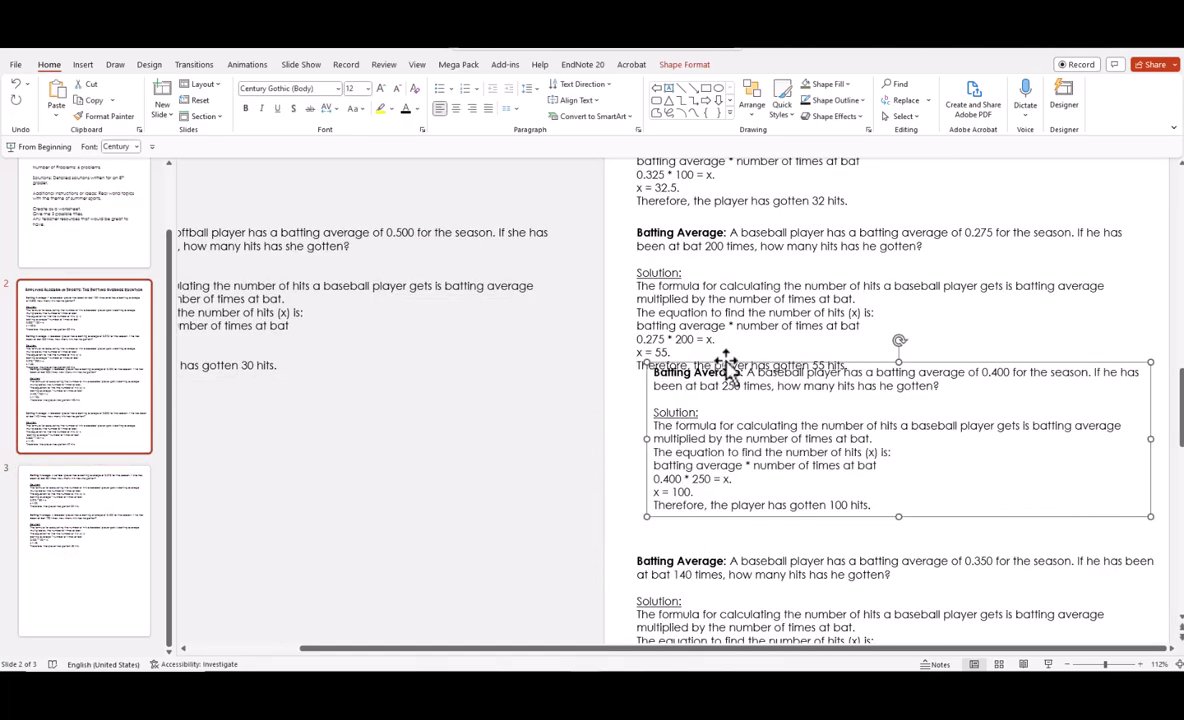
drag(725, 362, 708, 383)
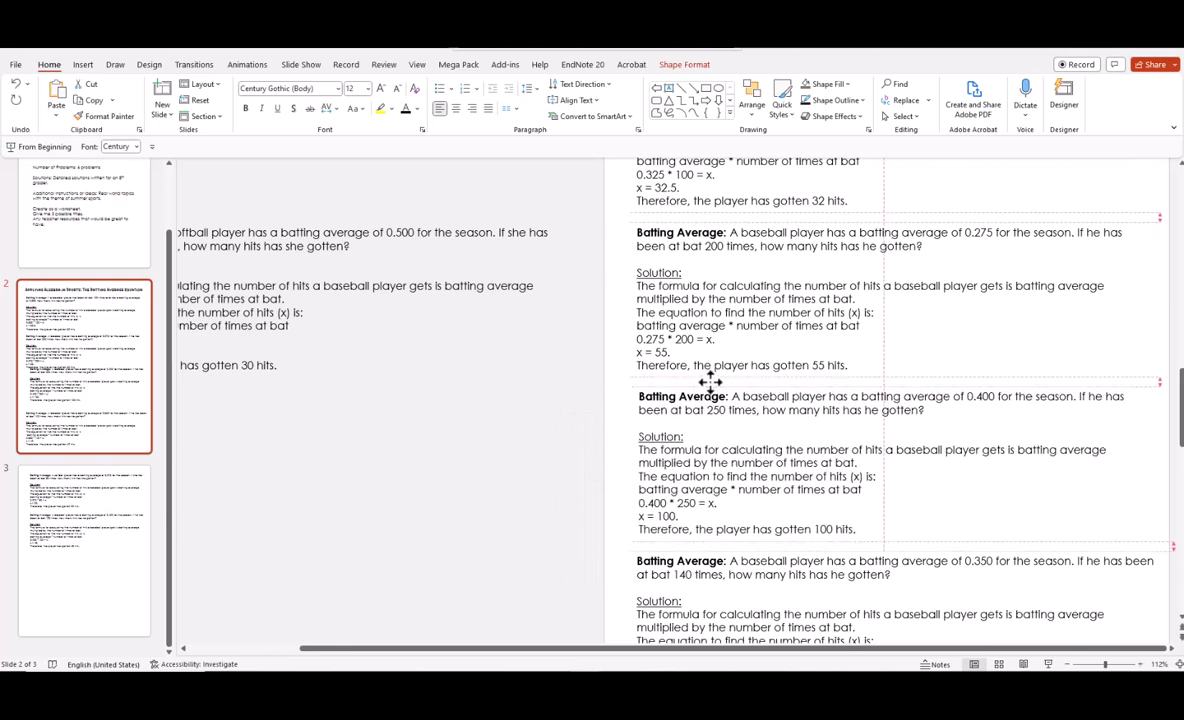
Cut the 0.500 softball player problem from beside slide 2, paste it on slide 3, and align it below the 0.400 problem.
click(465, 328)
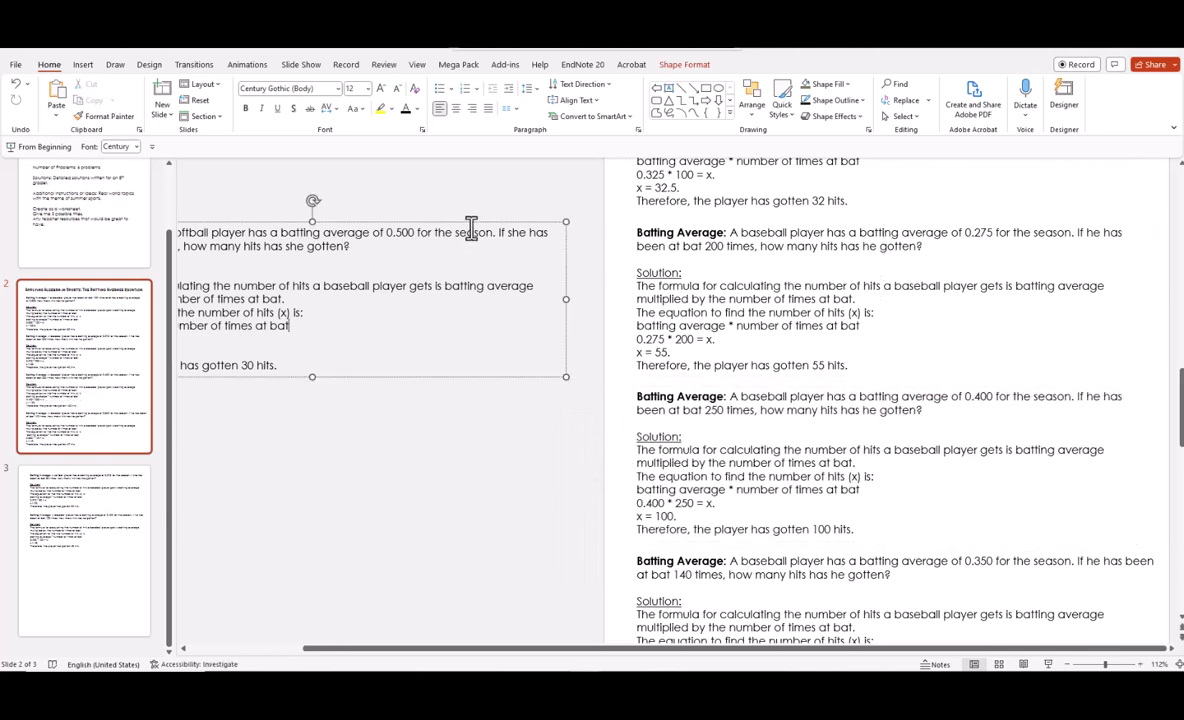
right_click(470, 226)
click(494, 258)
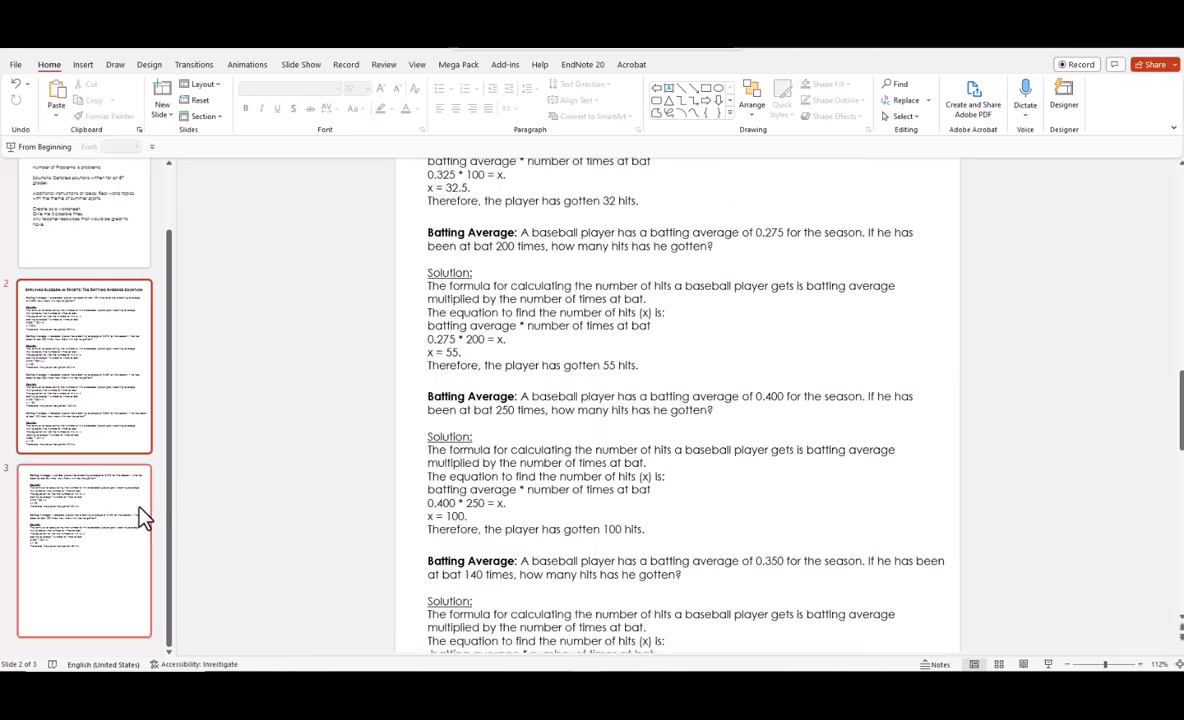
click(140, 512)
scroll(330, 360, up, 2)
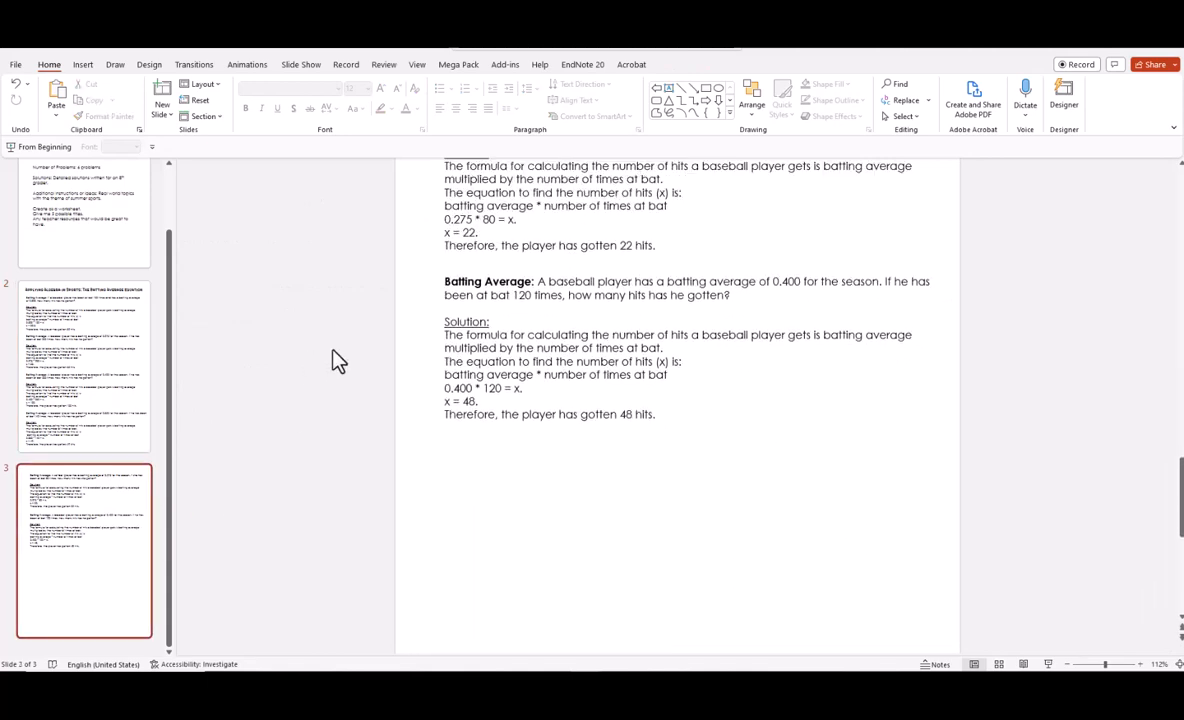
scroll(338, 360, up, 1)
right_click(268, 312)
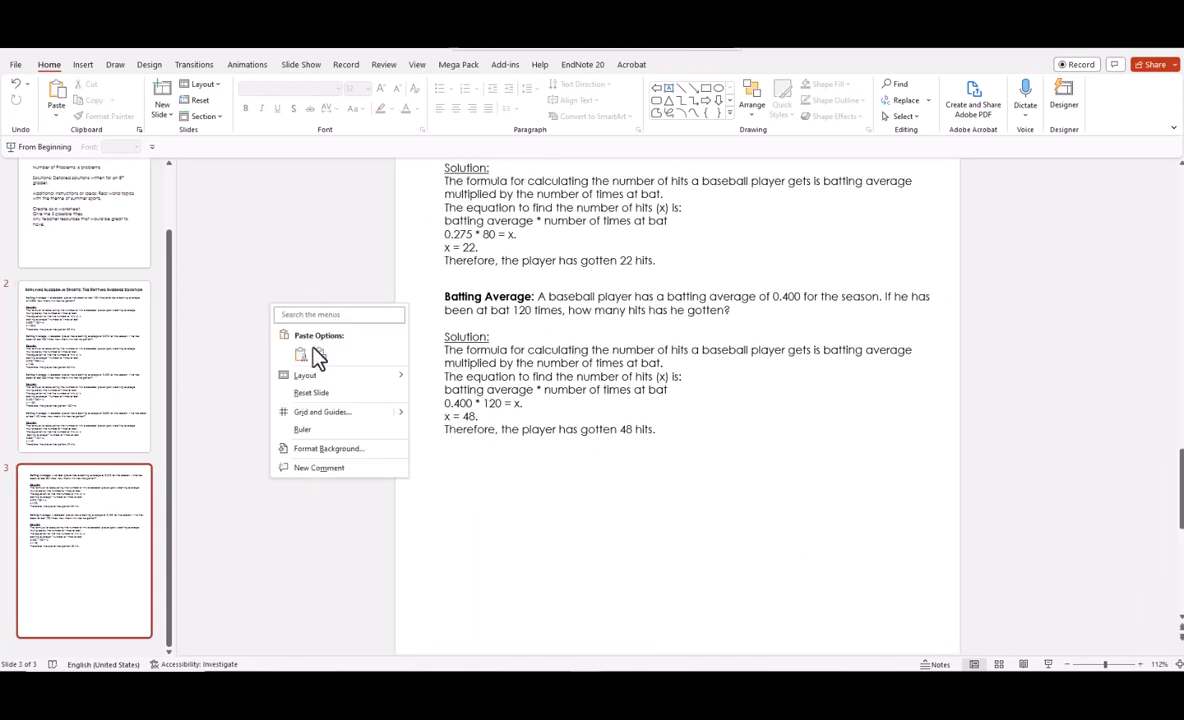
click(315, 352)
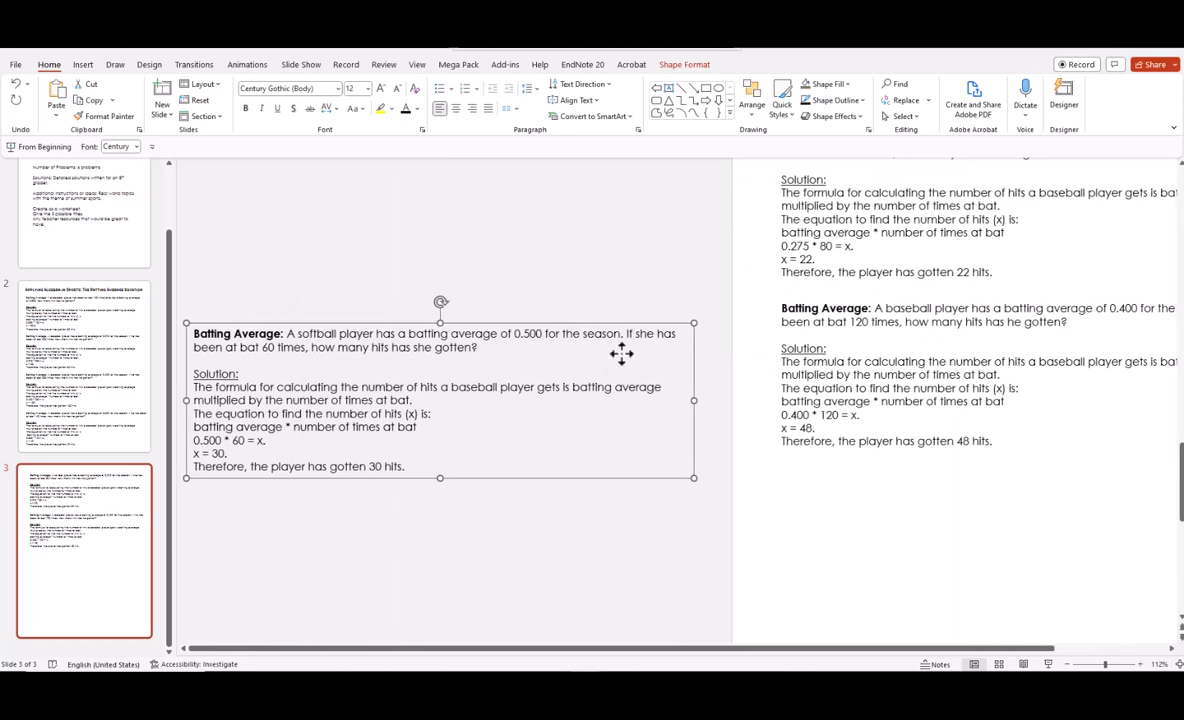
drag(621, 351, 965, 418)
scroll(965, 418, down, 2)
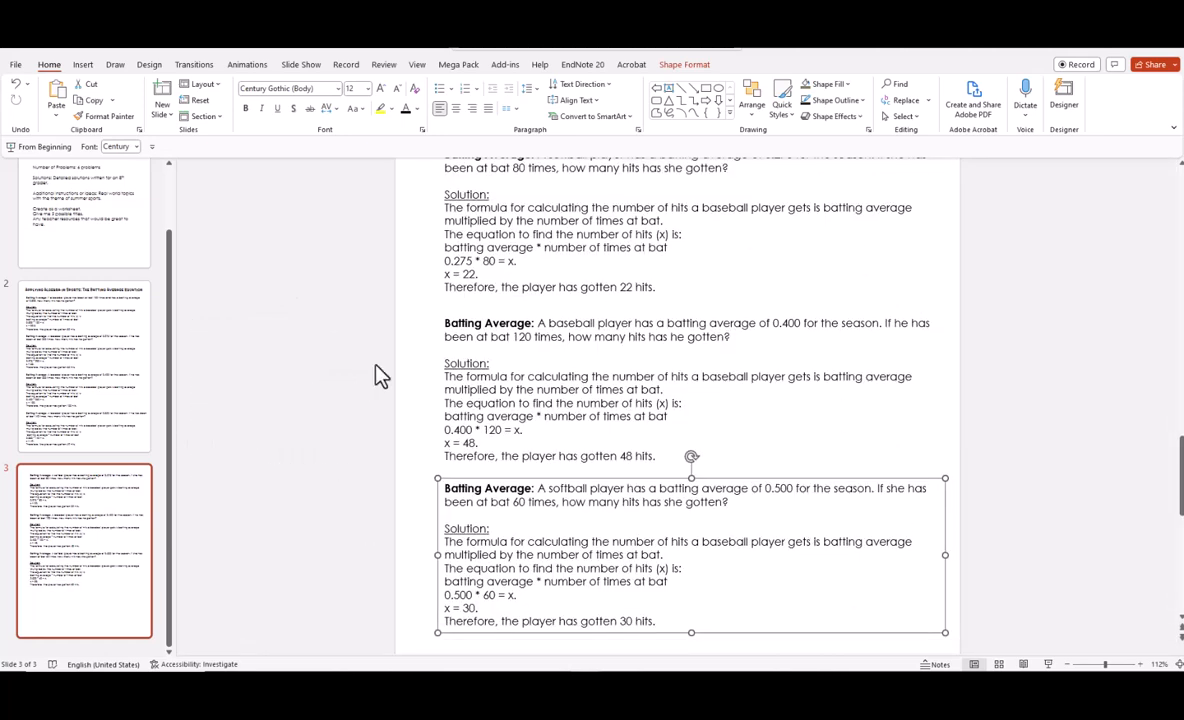
Review the spacing and order of the problems on slides 2 and 3 at full-page view.
click(95, 354)
scroll(901, 293, up, 3)
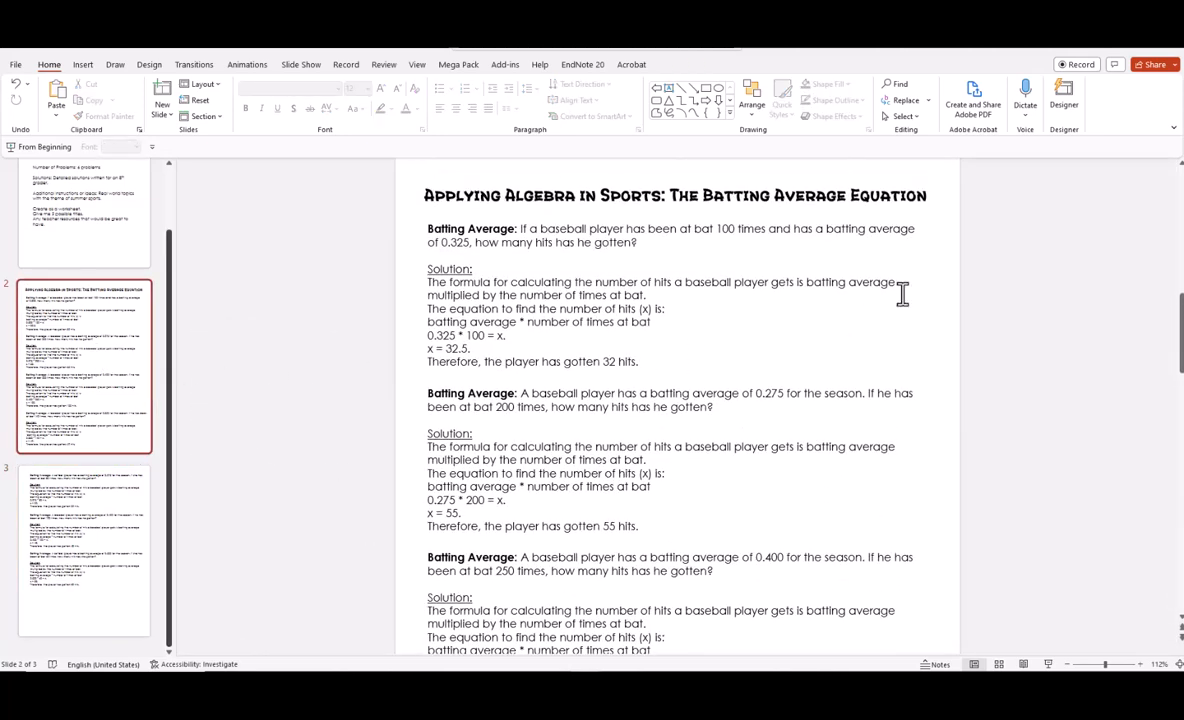
scroll(493, 412, down, 2)
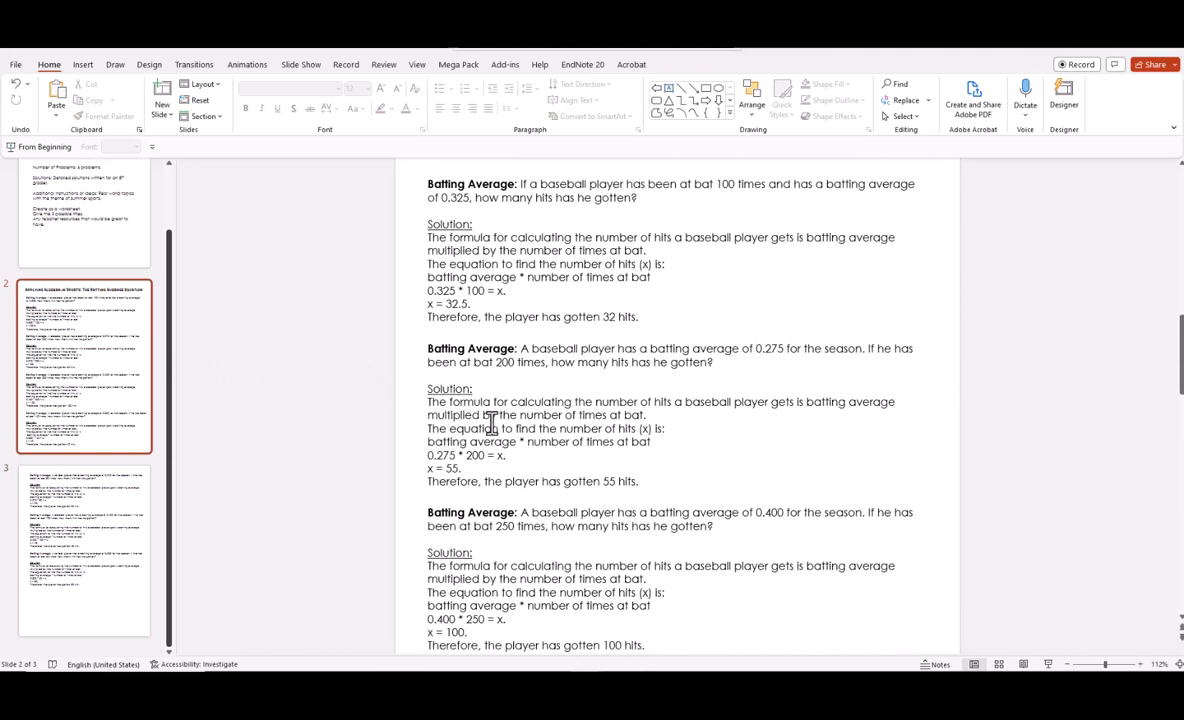
click(1090, 664)
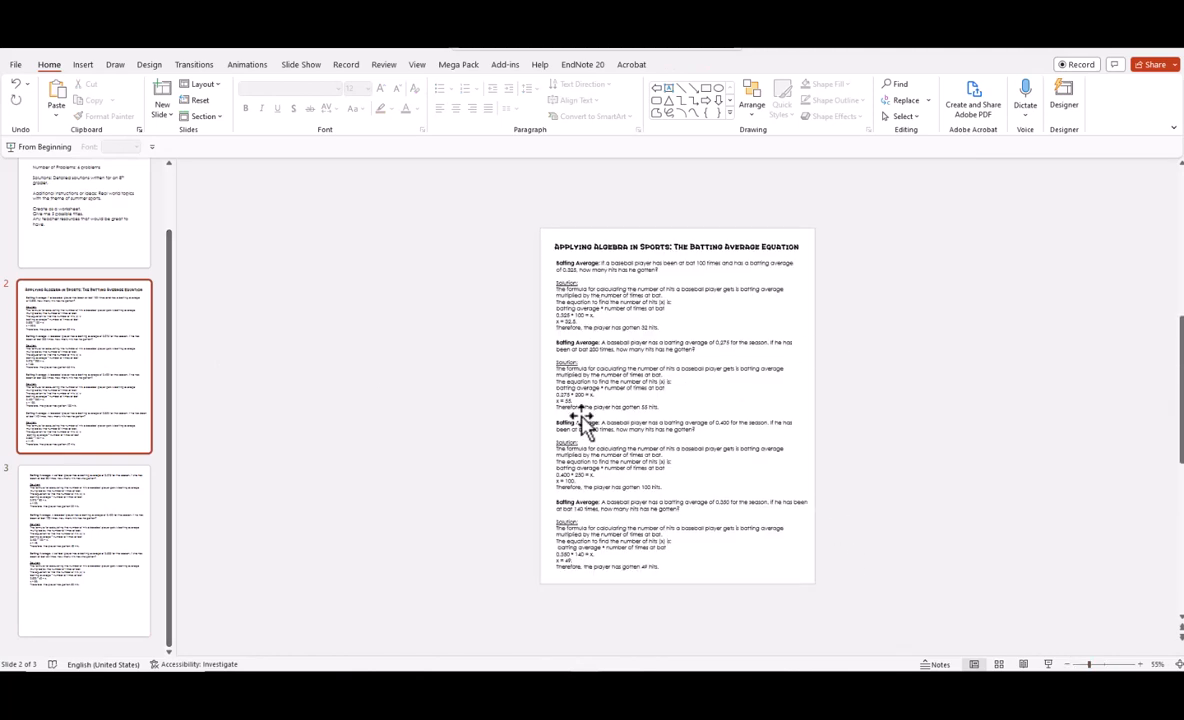
click(83, 515)
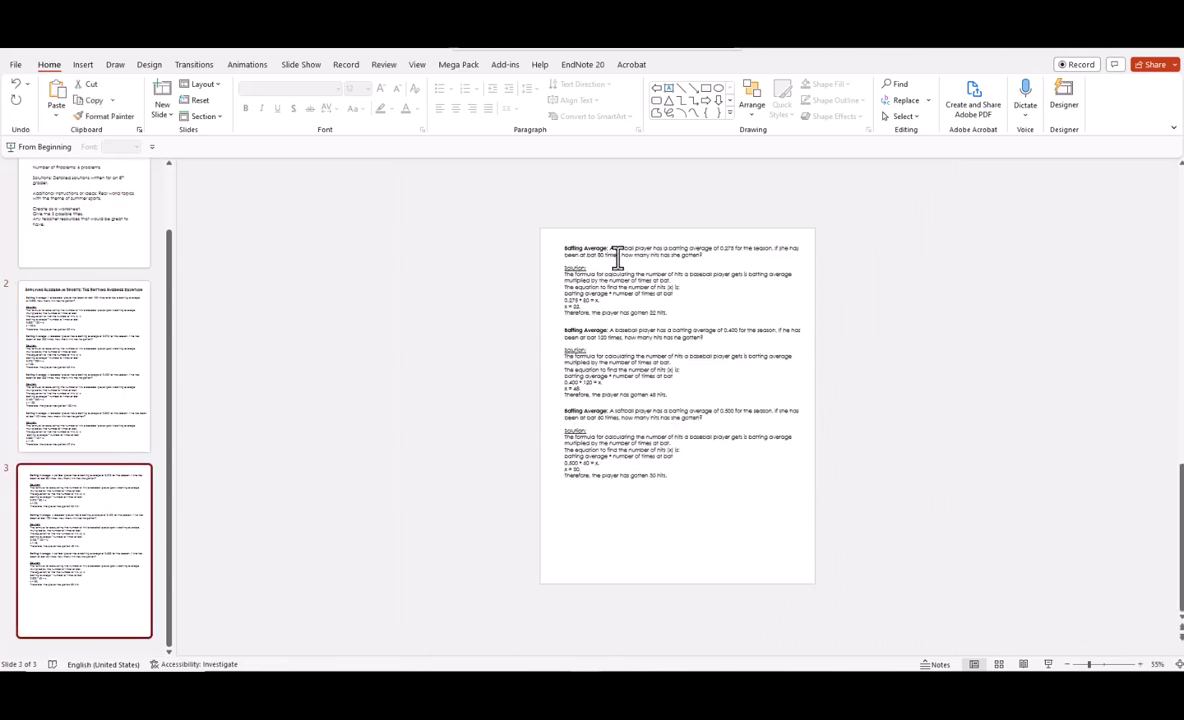
click(770, 638)
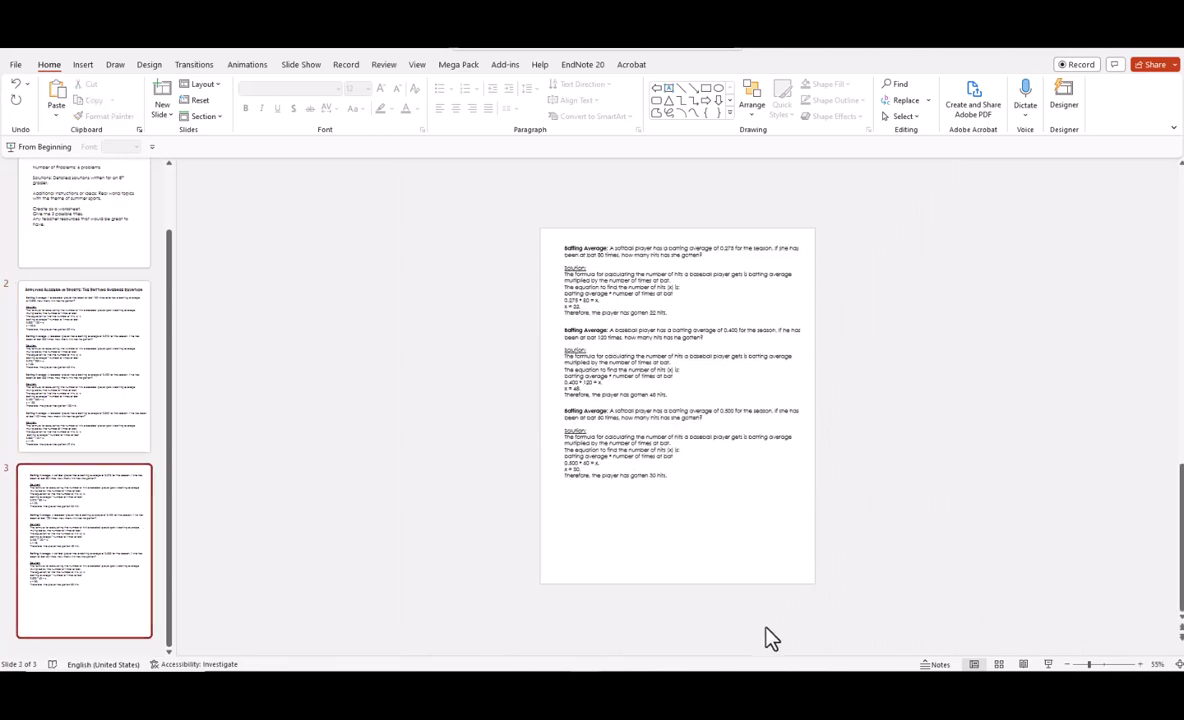
Switch to ChatGPT and copy the 0.520 softball player problem with its solution from Advanced Batting Average Algebra VI.
click(752, 684)
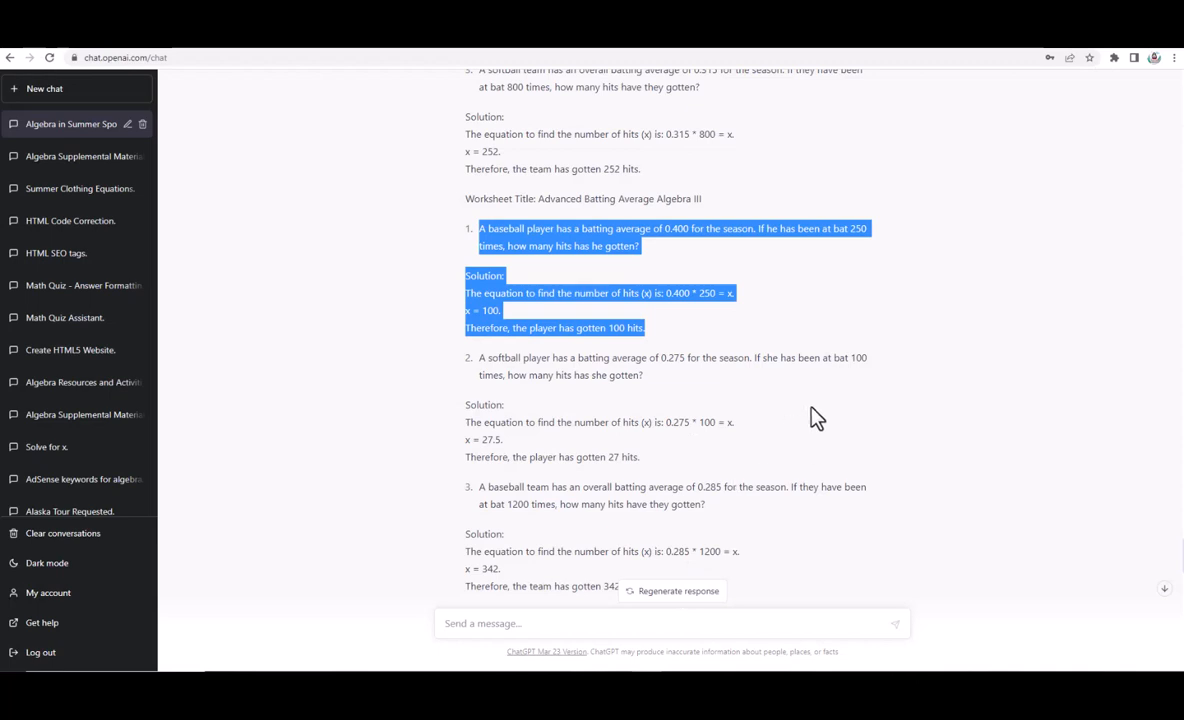
click(899, 373)
scroll(912, 368, down, 3)
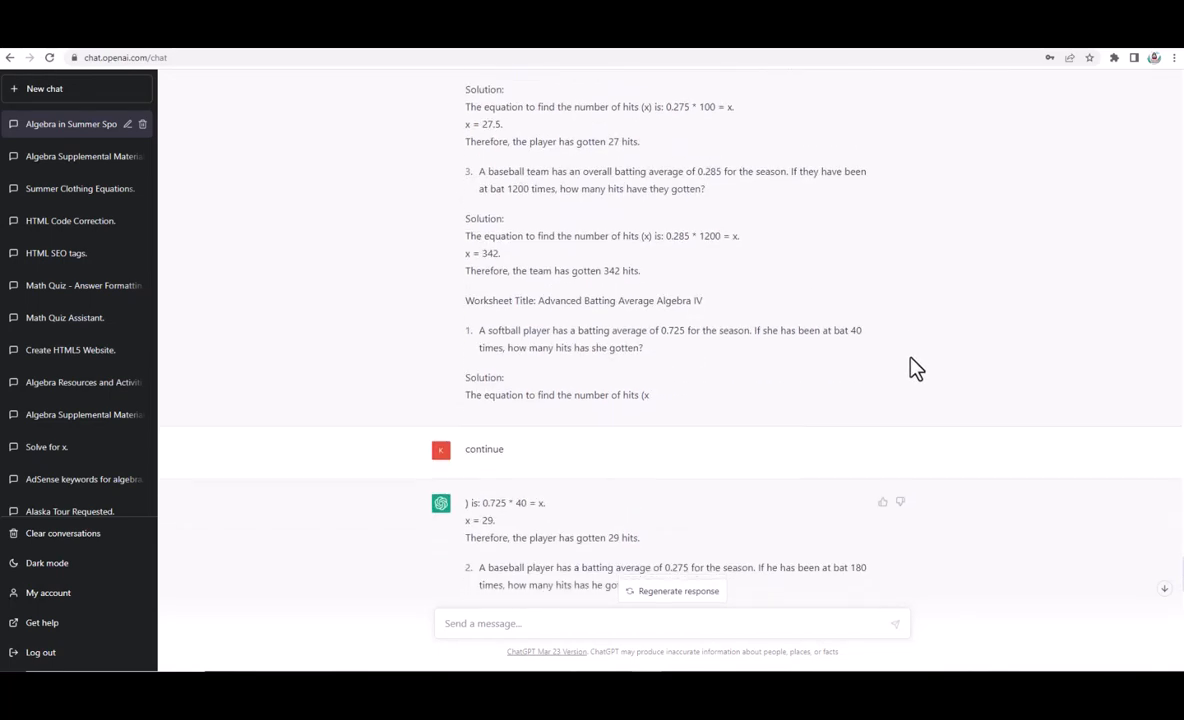
scroll(915, 368, down, 3)
scroll(915, 368, down, 3)
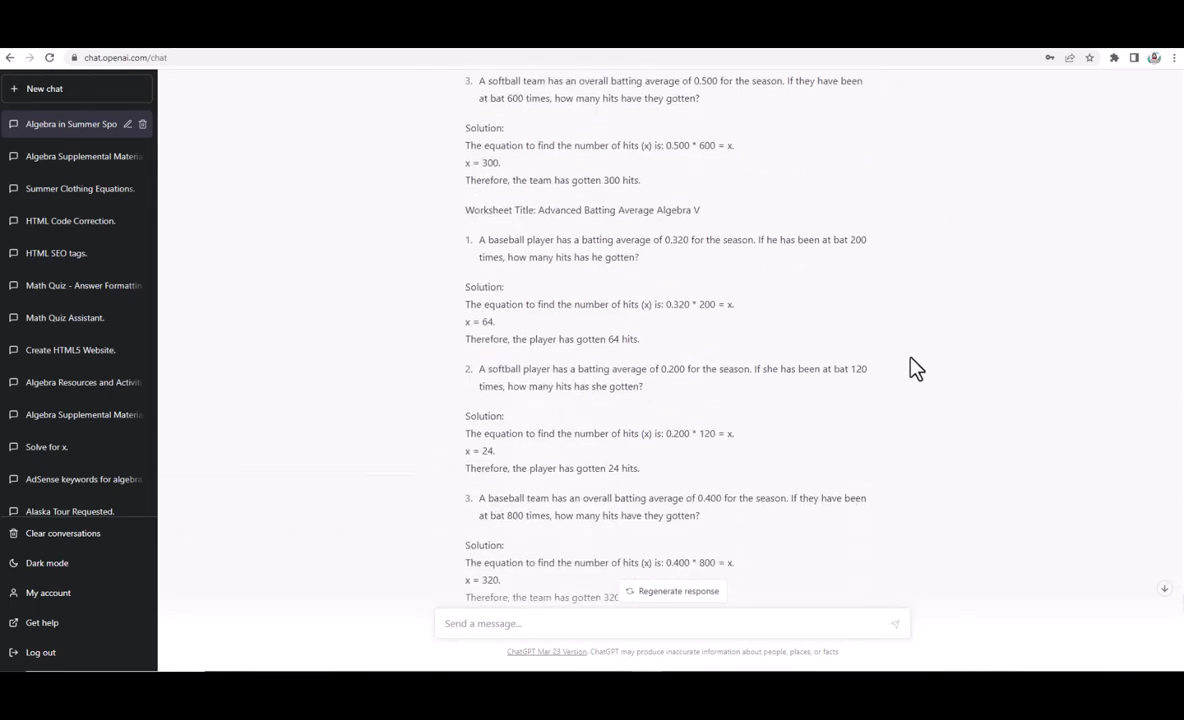
scroll(915, 368, down, 3)
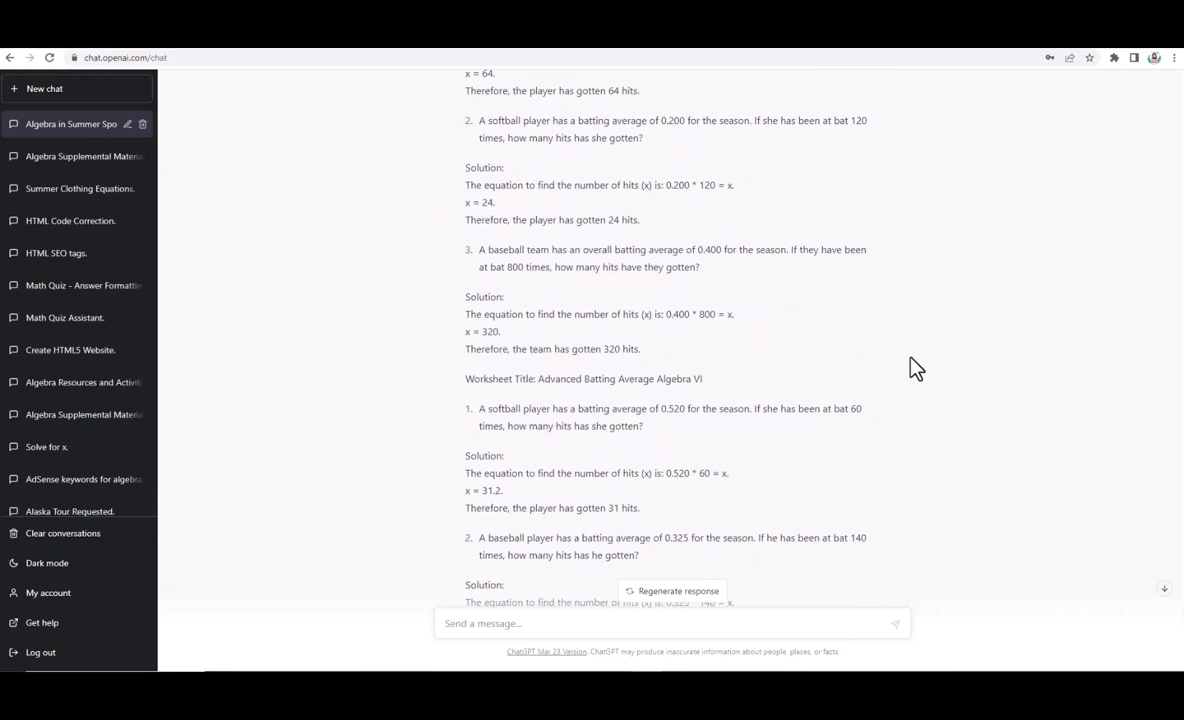
scroll(915, 368, down, 3)
scroll(800, 355, up, 1)
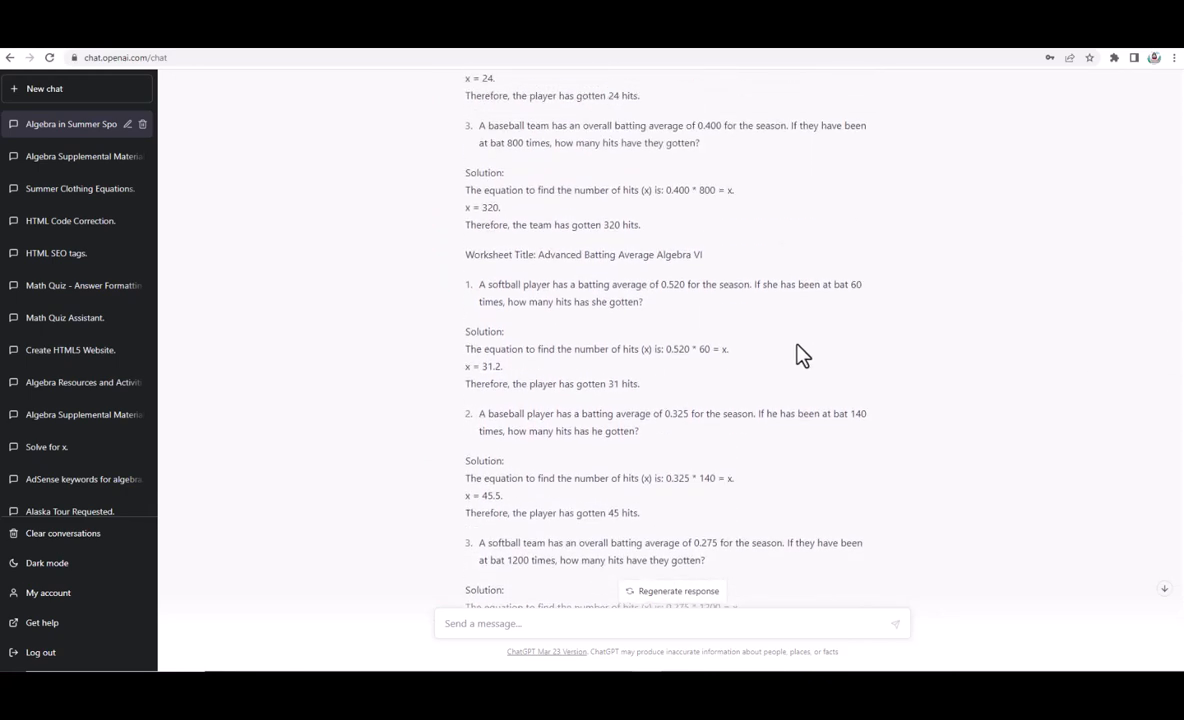
drag(481, 286, 740, 389)
right_click(655, 357)
click(661, 359)
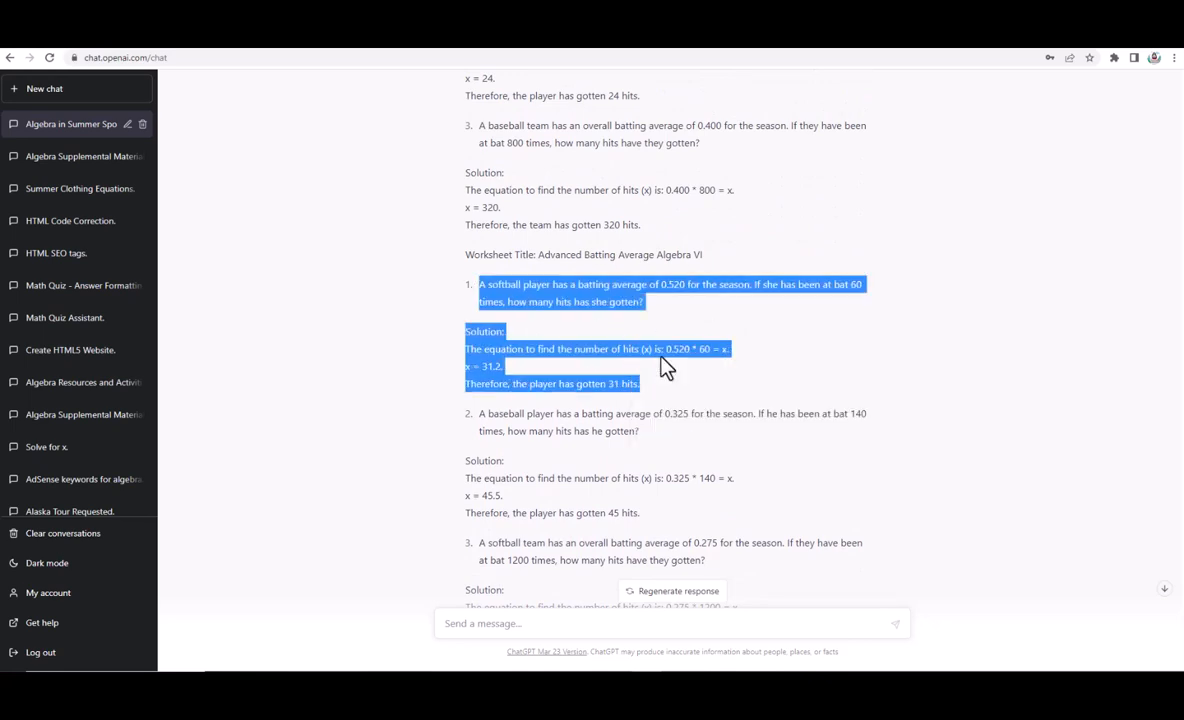
Switch to PowerPoint, paste the problem as text only below the 0.500 problem on slide 3, and add the hits formula sentence under Solution.
click(666, 643)
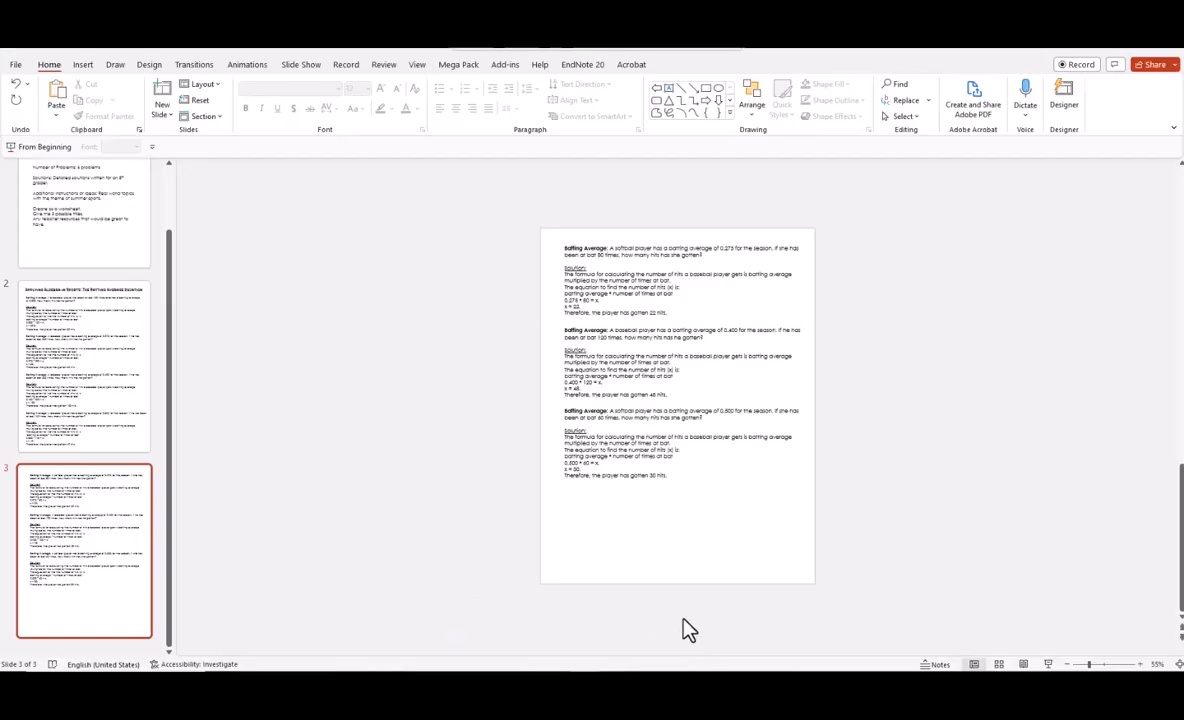
right_click(903, 270)
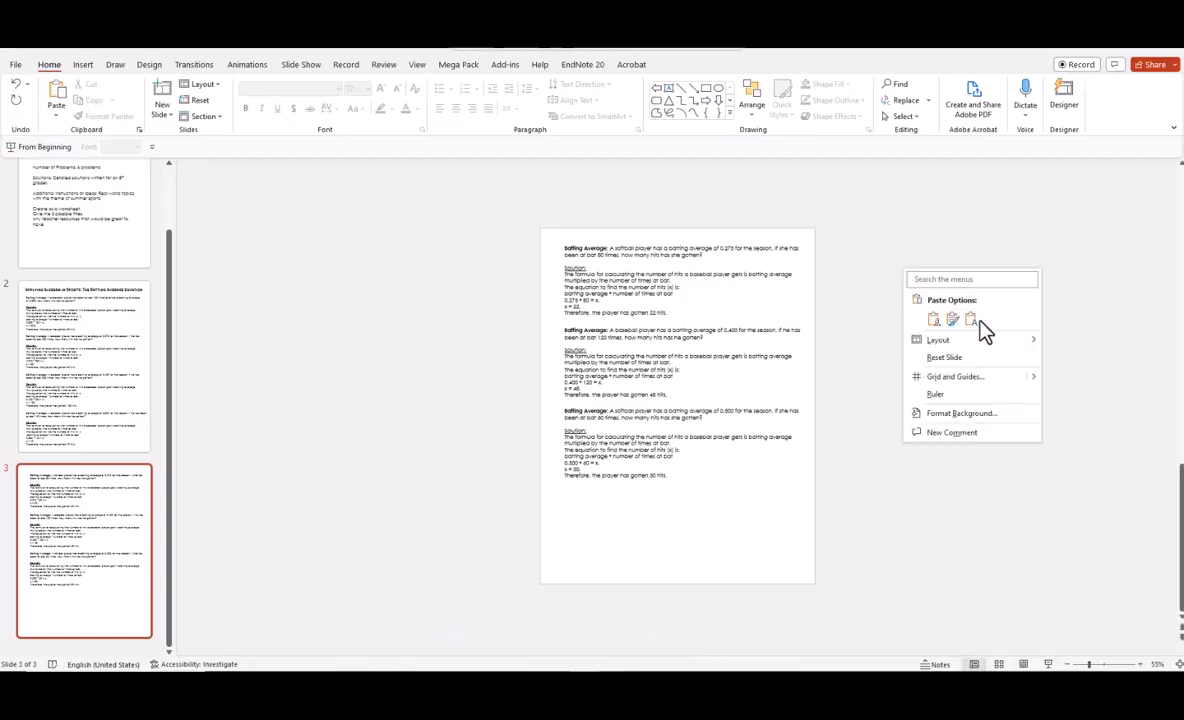
click(970, 320)
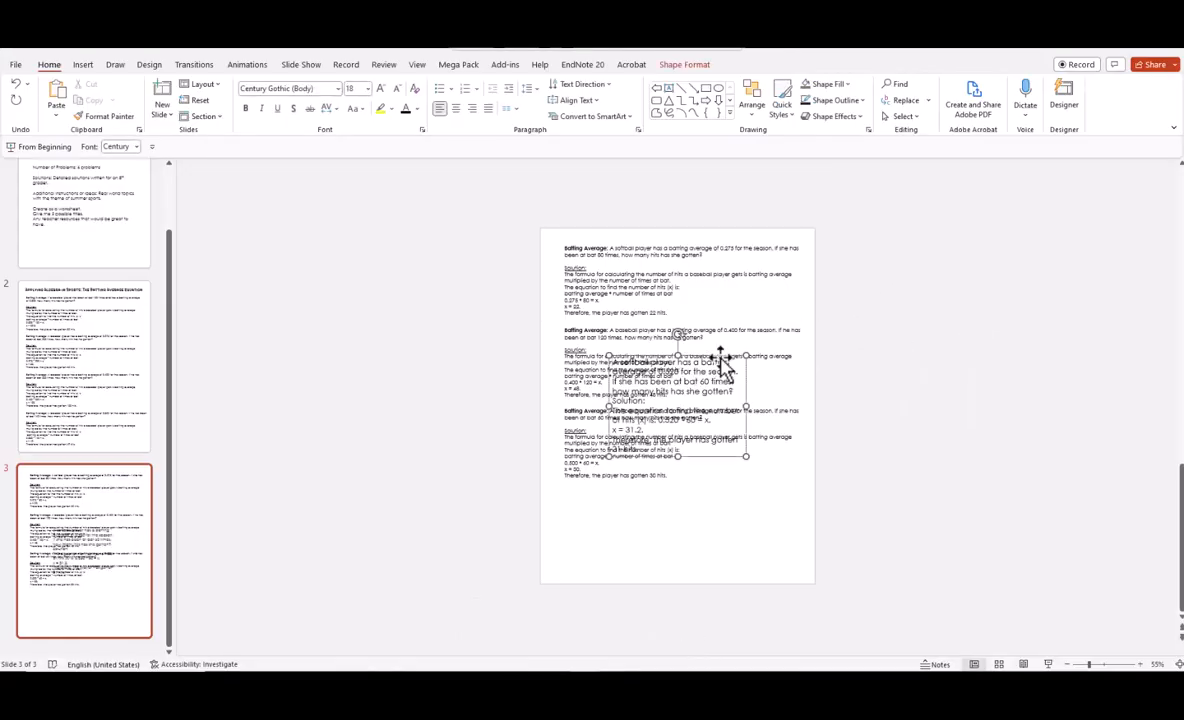
drag(720, 358, 682, 484)
ctrl+scroll(682, 484, up, 4)
scroll(760, 512, down, 1)
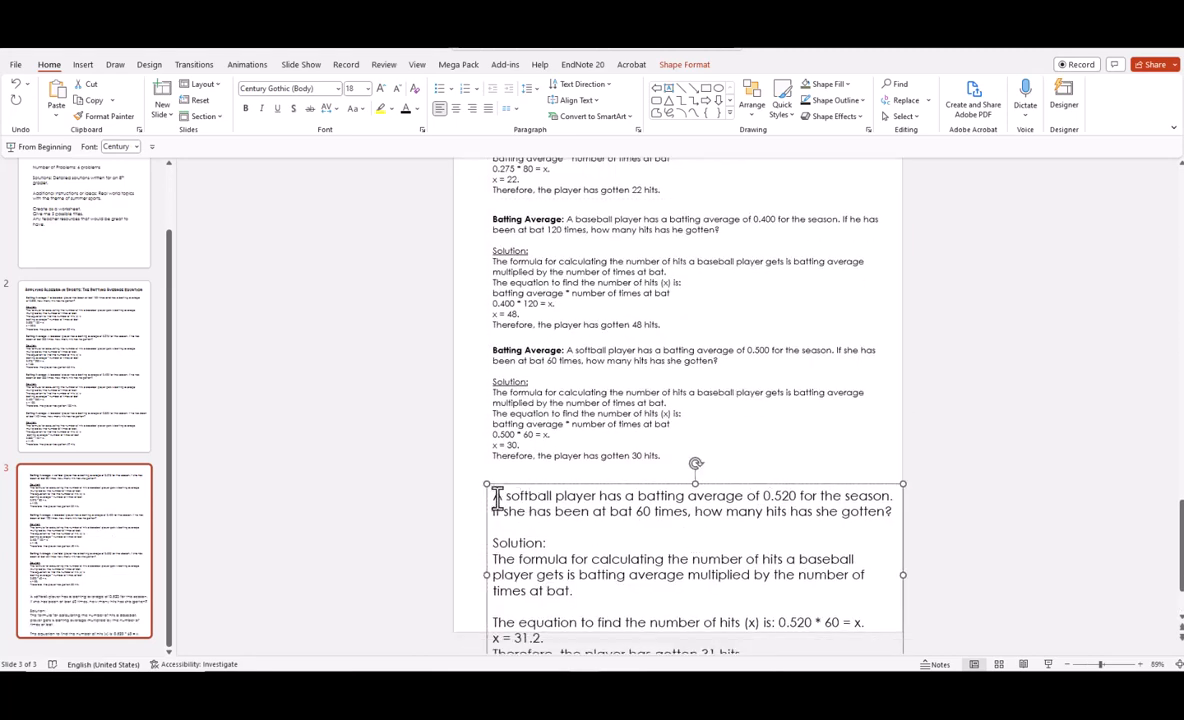
Set the 0.520 problem's text to size 12, align its box below the 0.500 problem, and narrow it to match.
drag(497, 497, 745, 645)
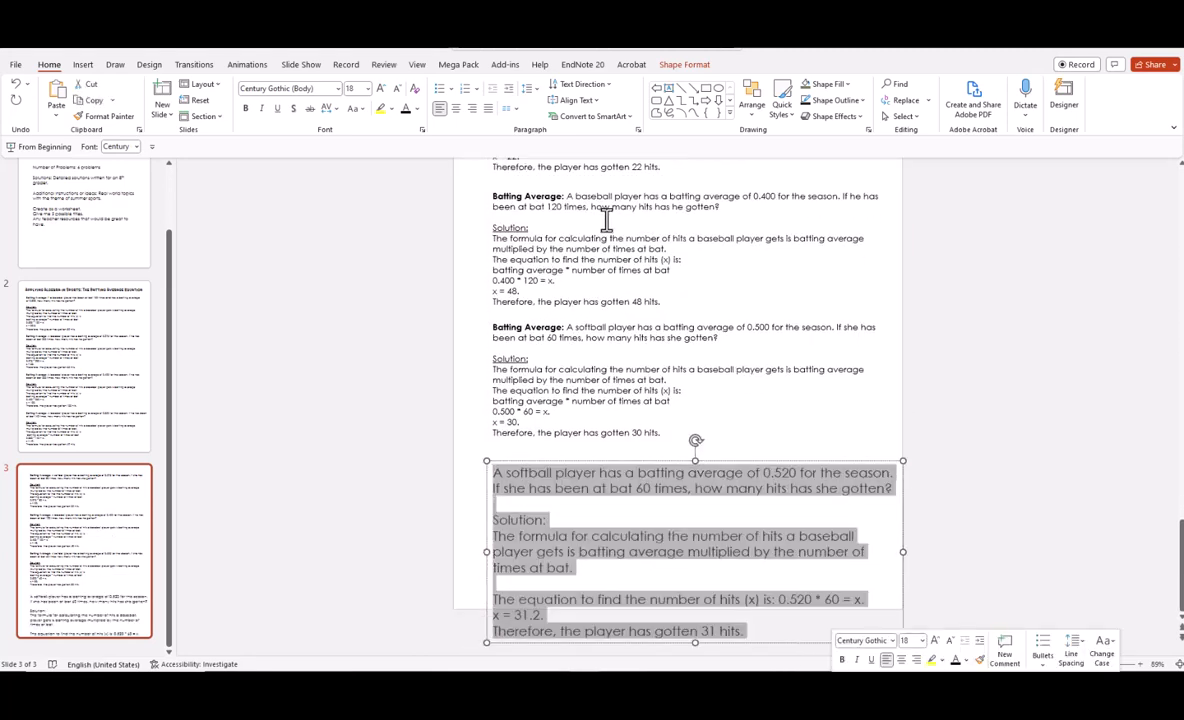
click(368, 89)
click(357, 176)
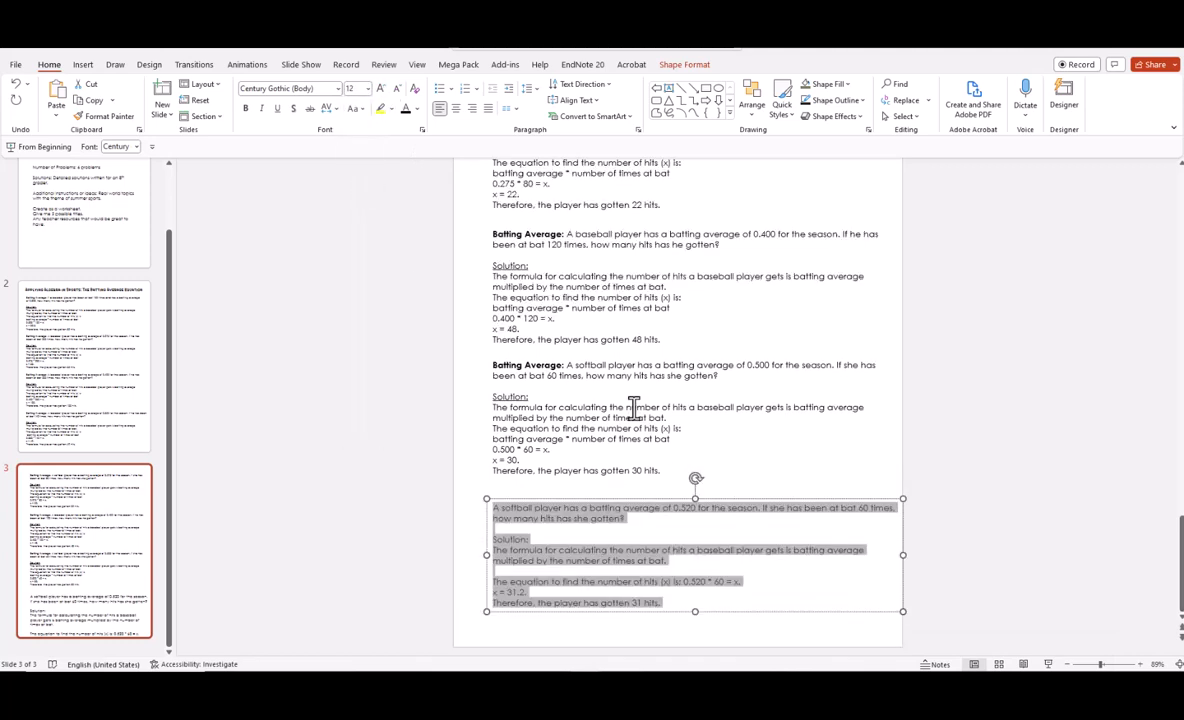
click(678, 492)
drag(678, 492, 682, 491)
click(1080, 564)
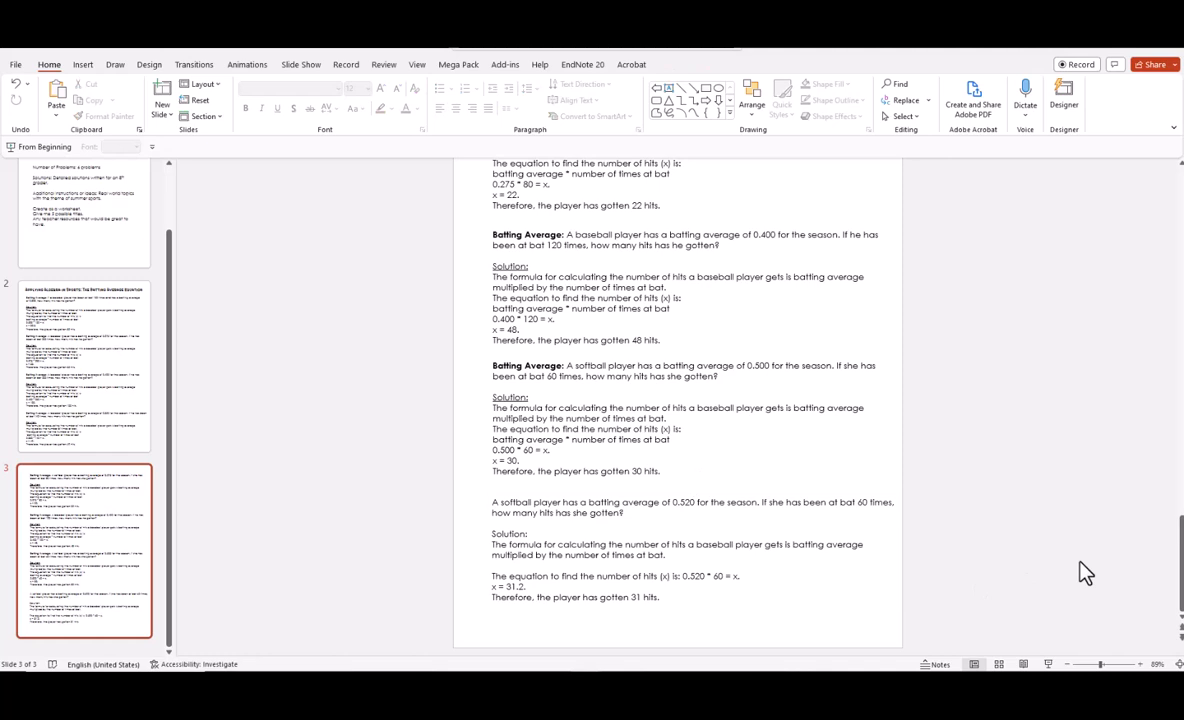
click(896, 553)
drag(904, 550, 886, 550)
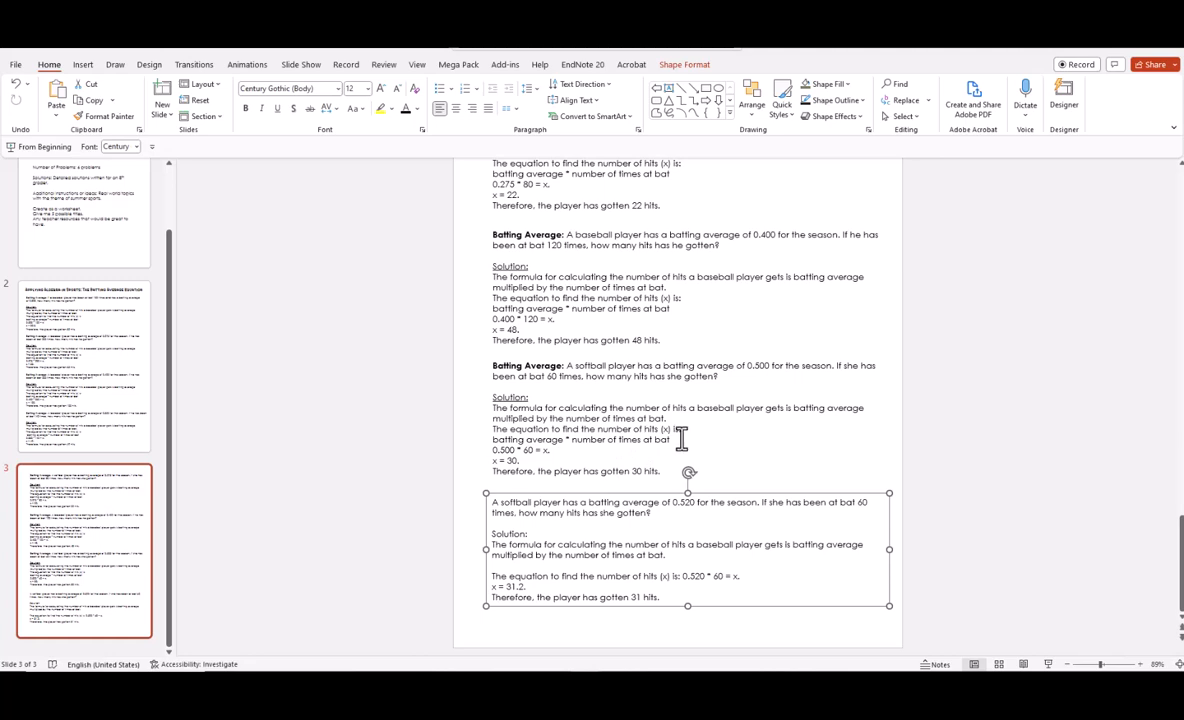
Remove the blank line in the 0.520 solution and insert the copied line "batting average * number of times at bat" above 0.520 * 60 = x.
drag(675, 439, 490, 441)
right_click(514, 443)
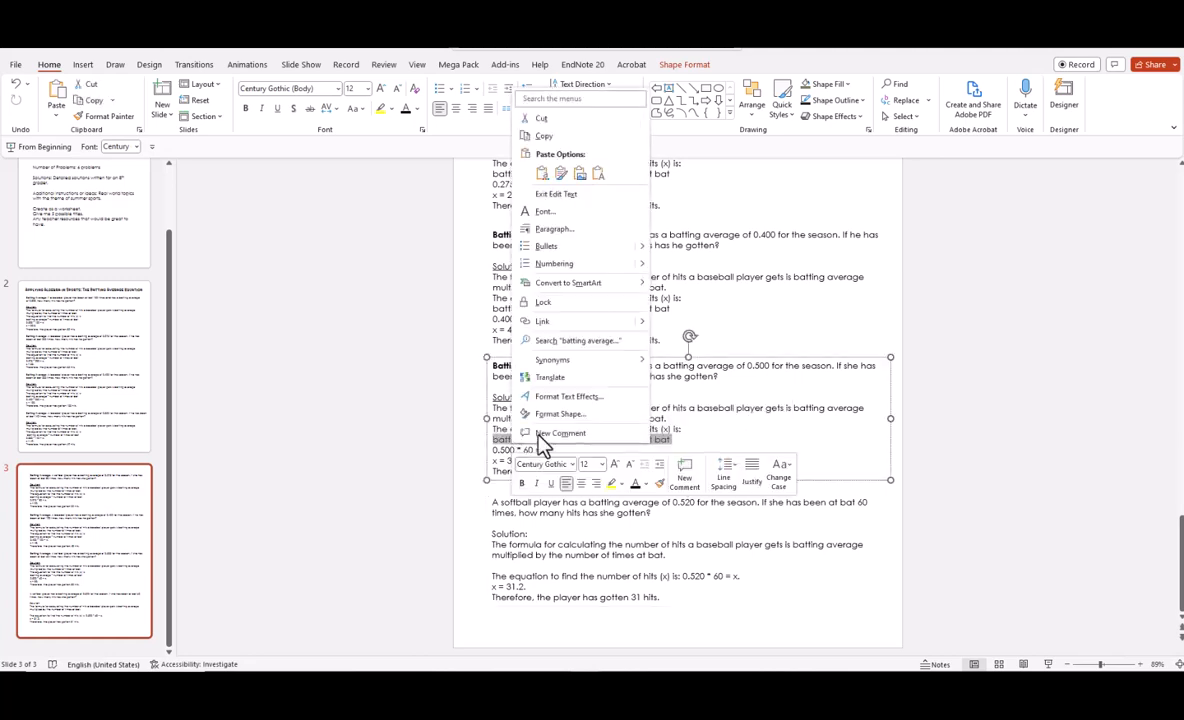
click(544, 135)
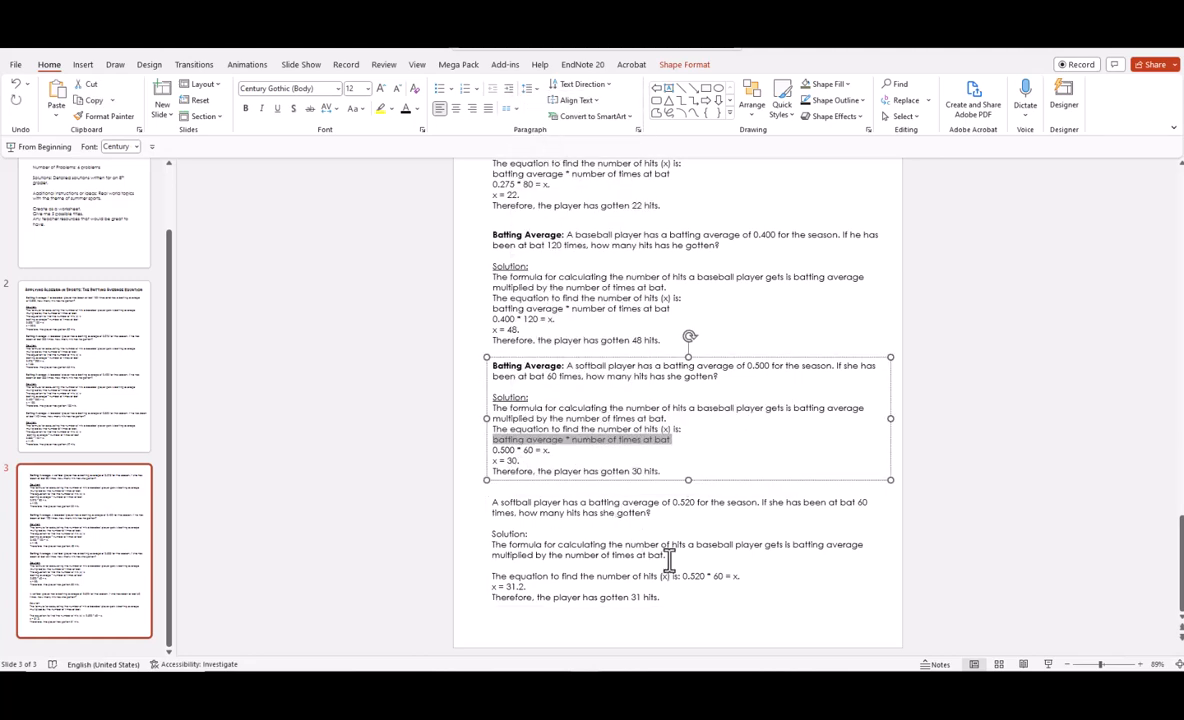
click(572, 565)
key(BackSpace)
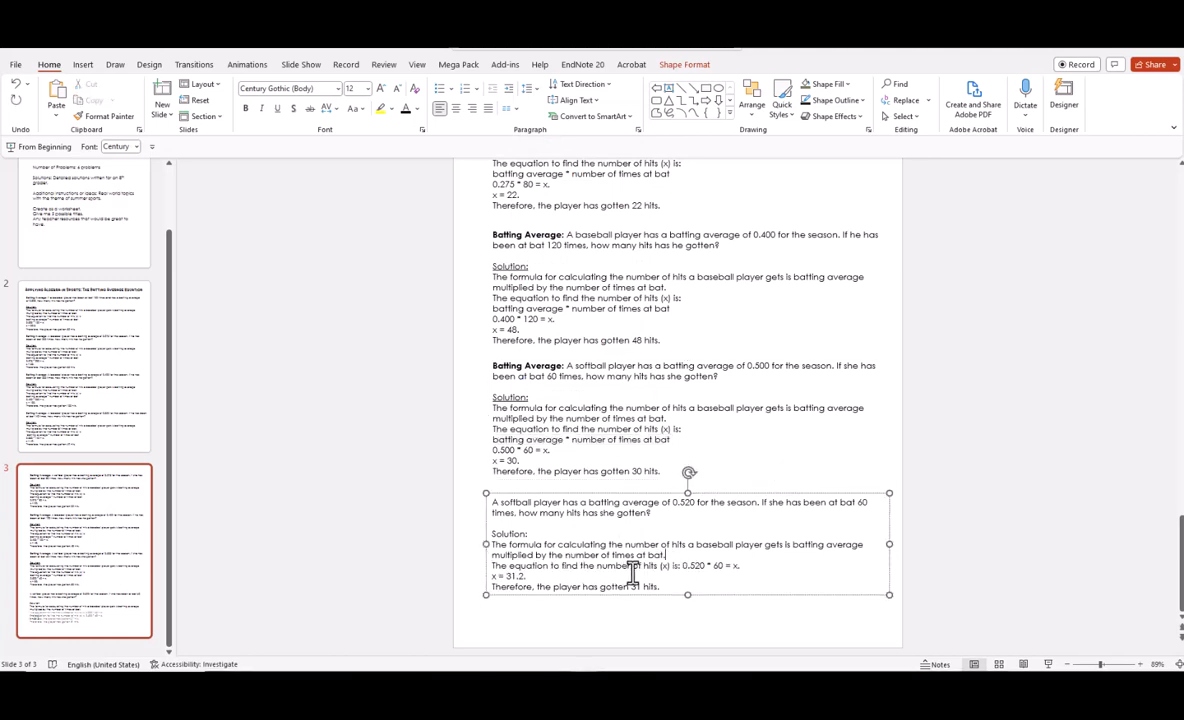
key(Return)
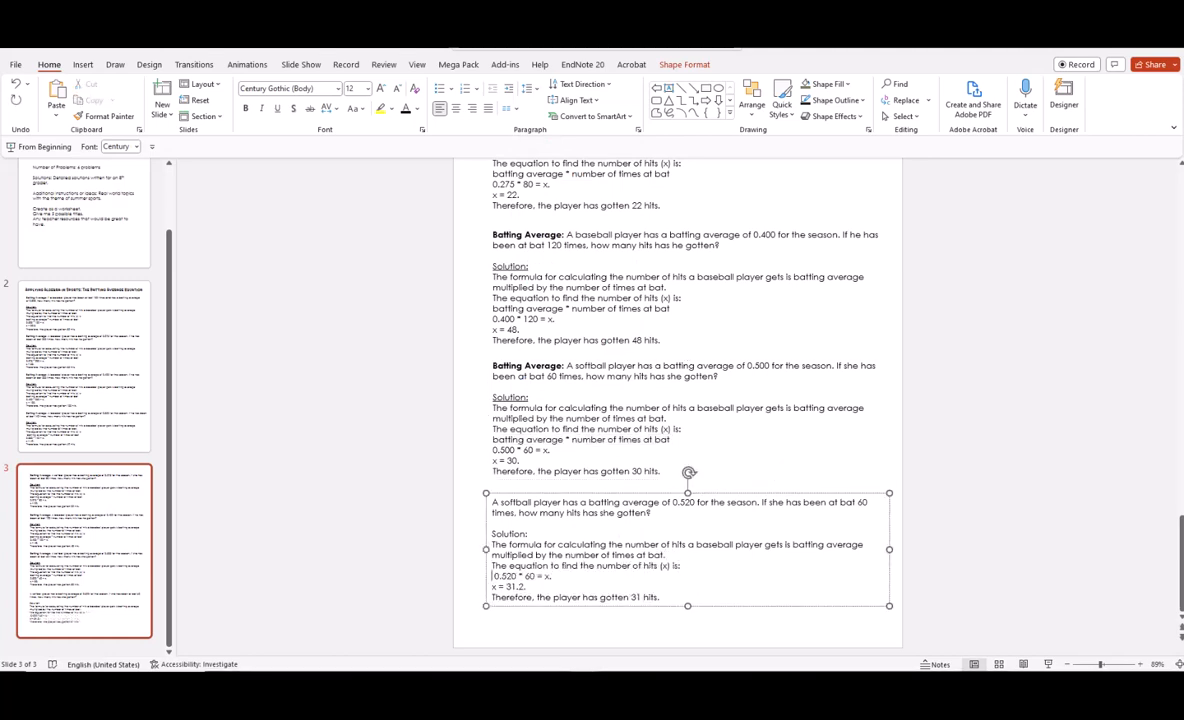
key(Return)
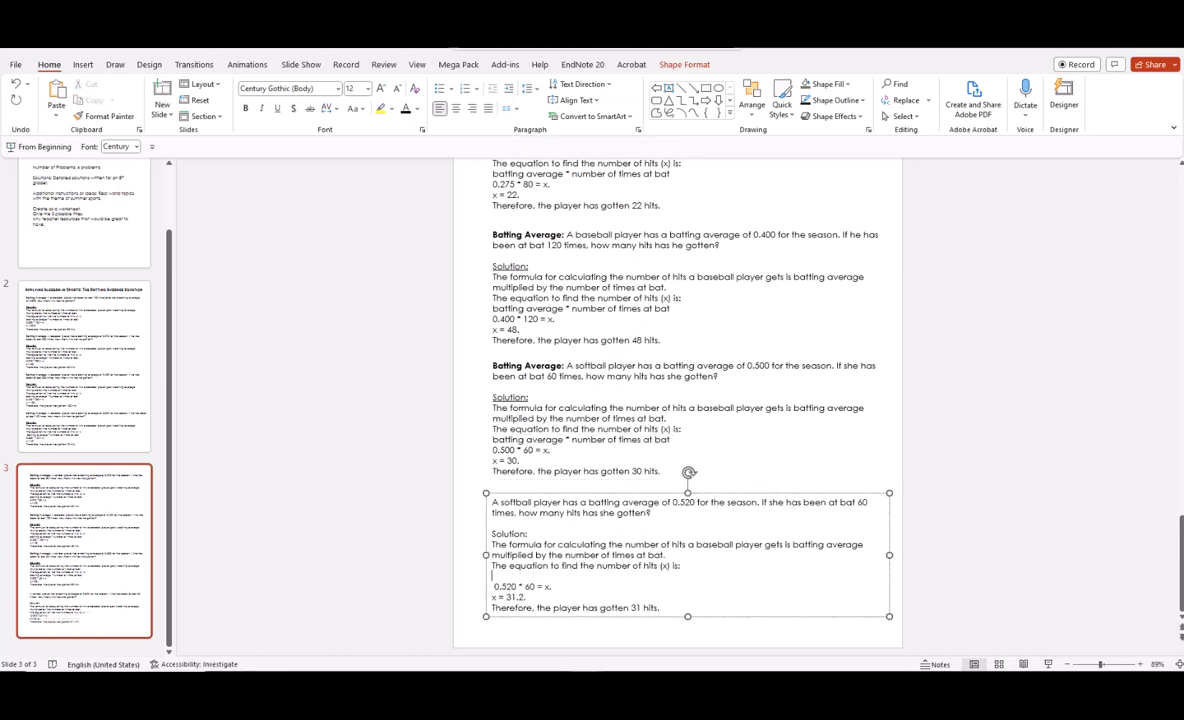
right_click(509, 575)
click(576, 306)
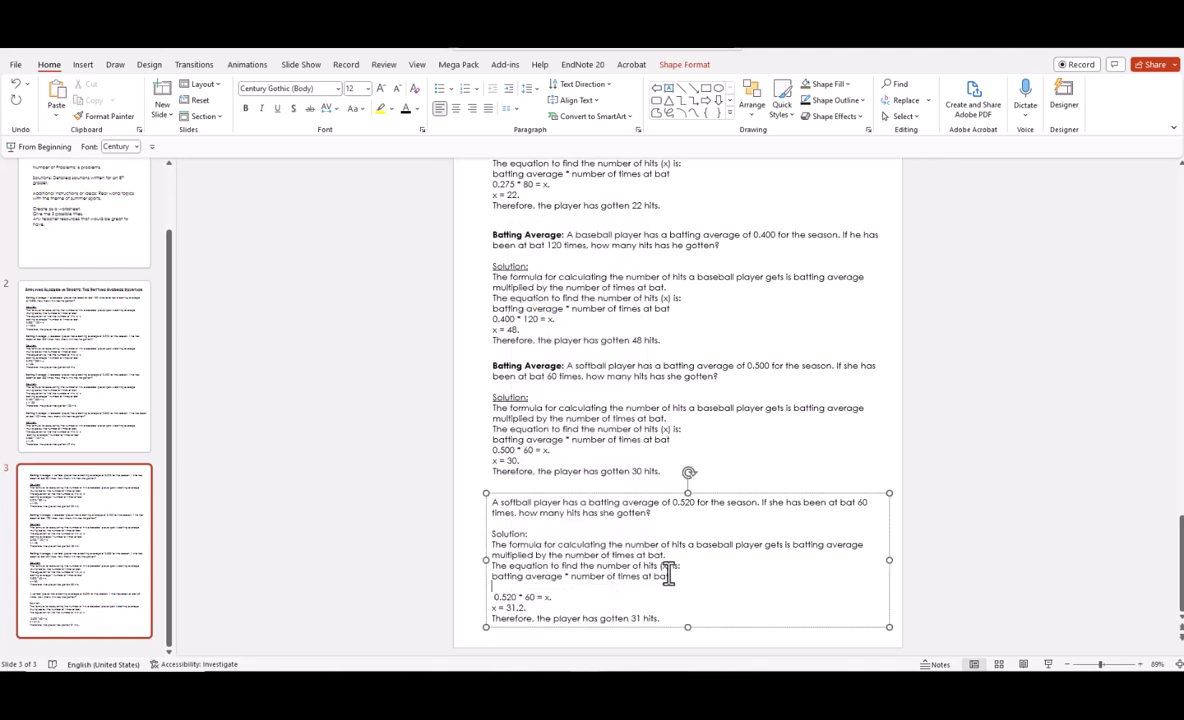
click(495, 597)
key(BackSpace)
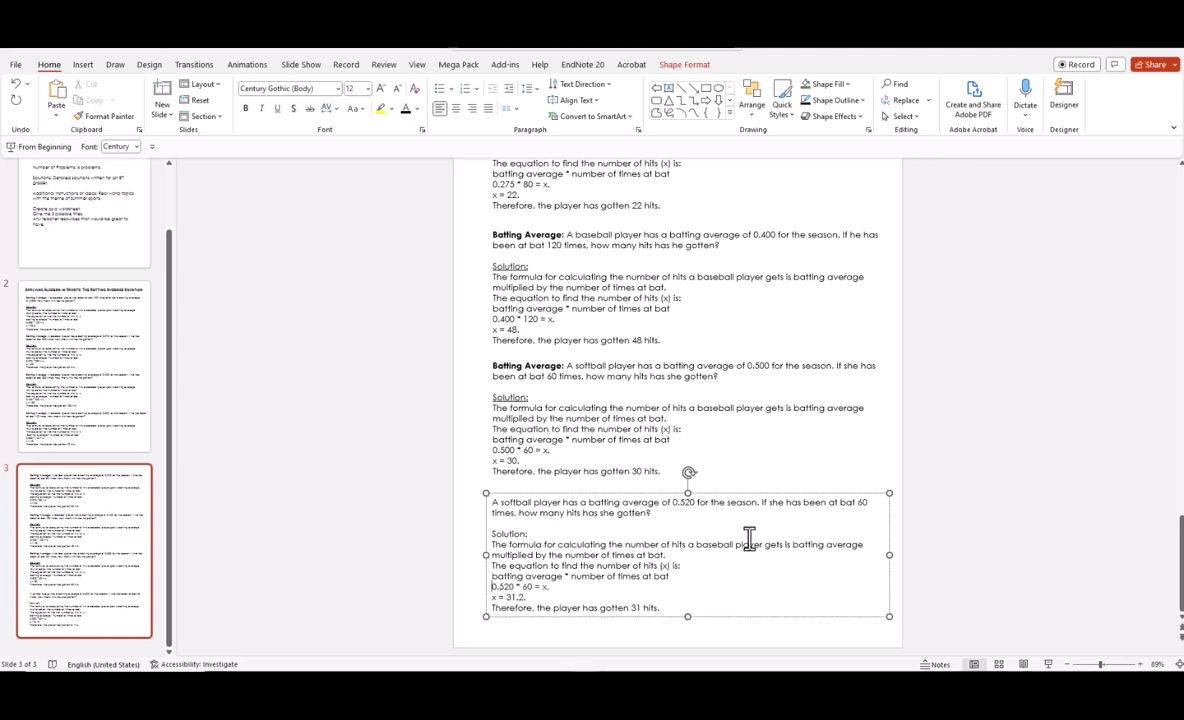
Copy the bold "Batting Average:" label from the 0.500 problem to the start of the 0.520 problem, keeping its formatting.
drag(570, 369, 458, 365)
right_click(505, 372)
click(537, 363)
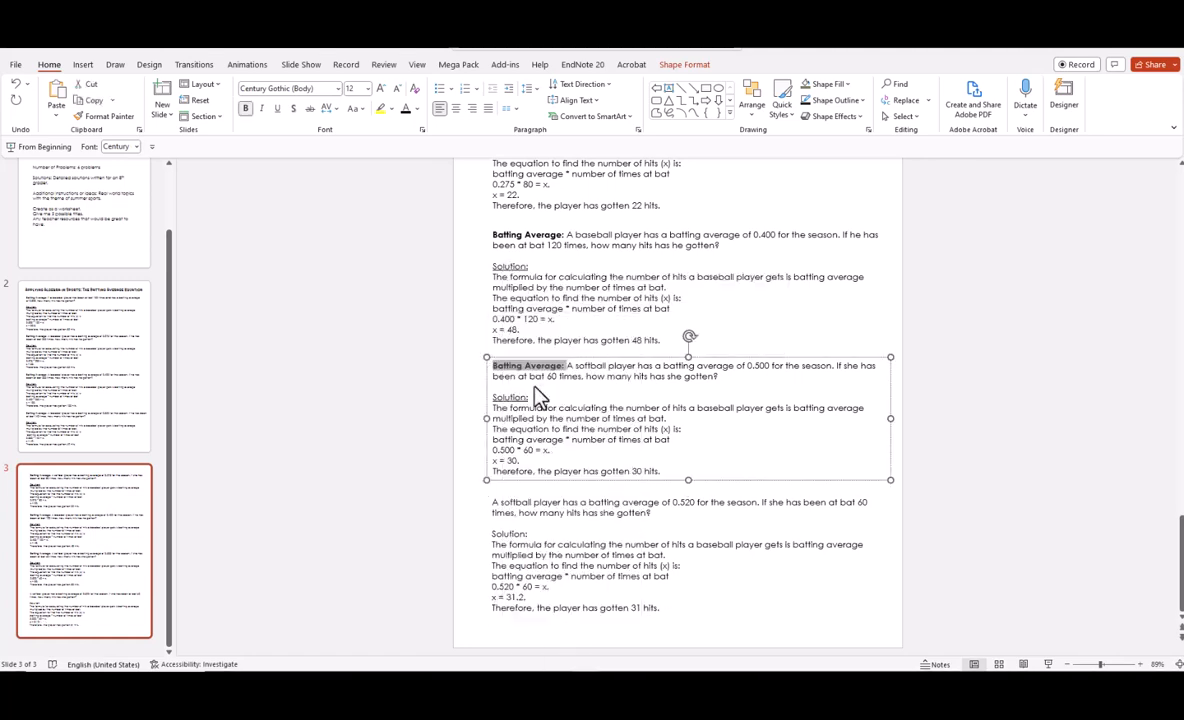
right_click(495, 503)
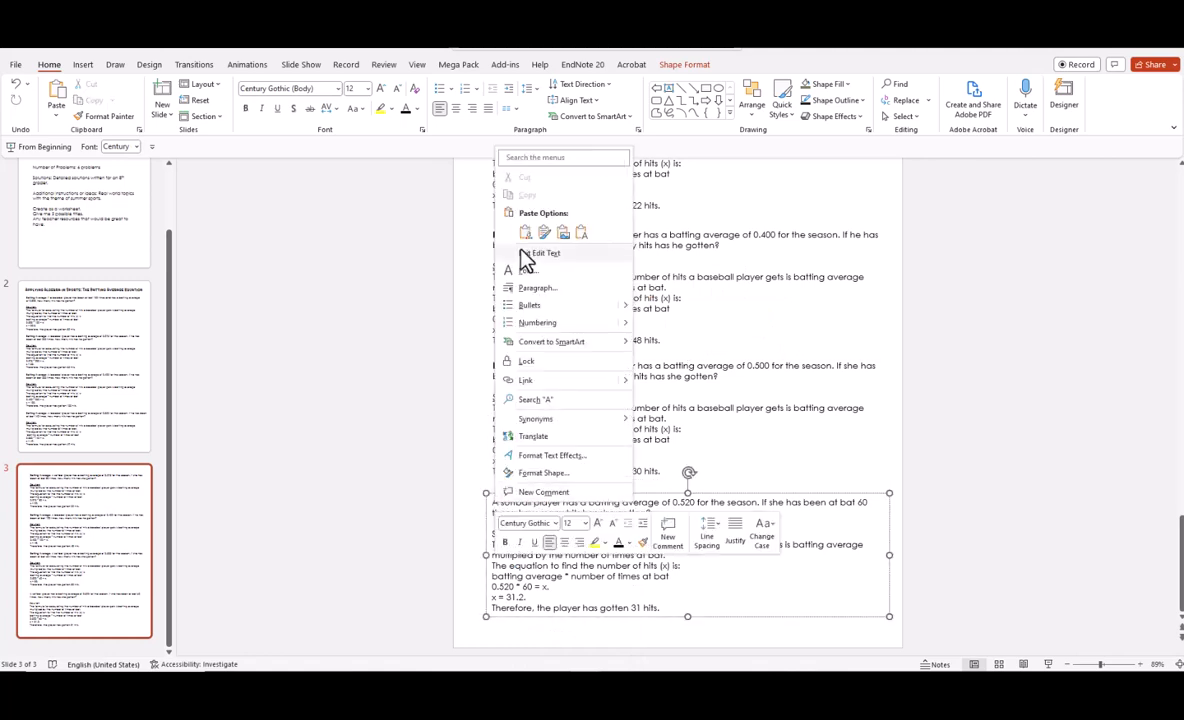
click(530, 238)
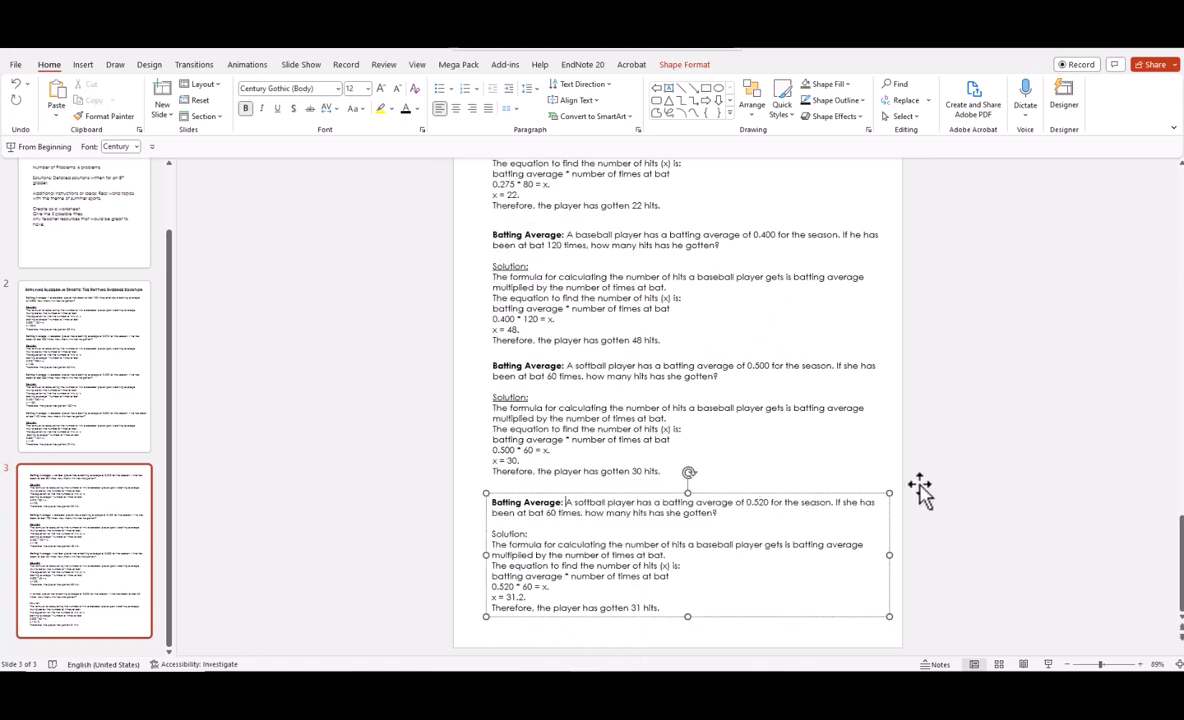
click(1095, 497)
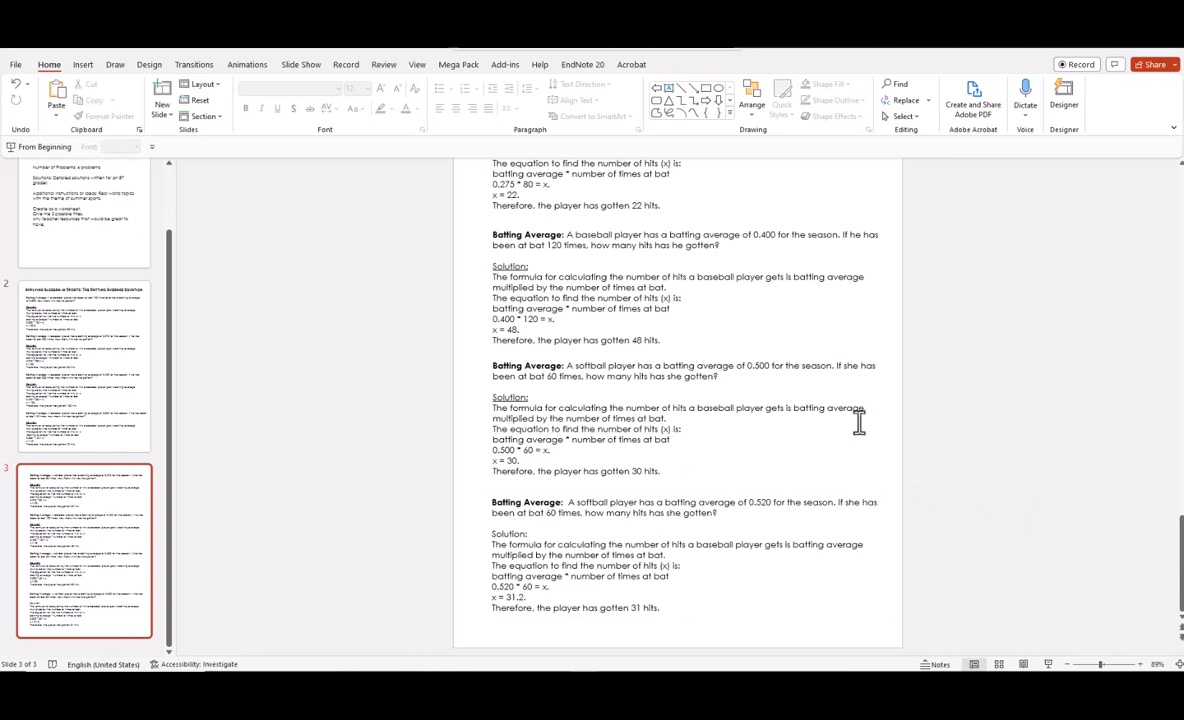
Swap the 0.520 and 0.275 problems on slide 3 so 0.520 comes first and 0.275 comes last.
scroll(848, 317, up, 3)
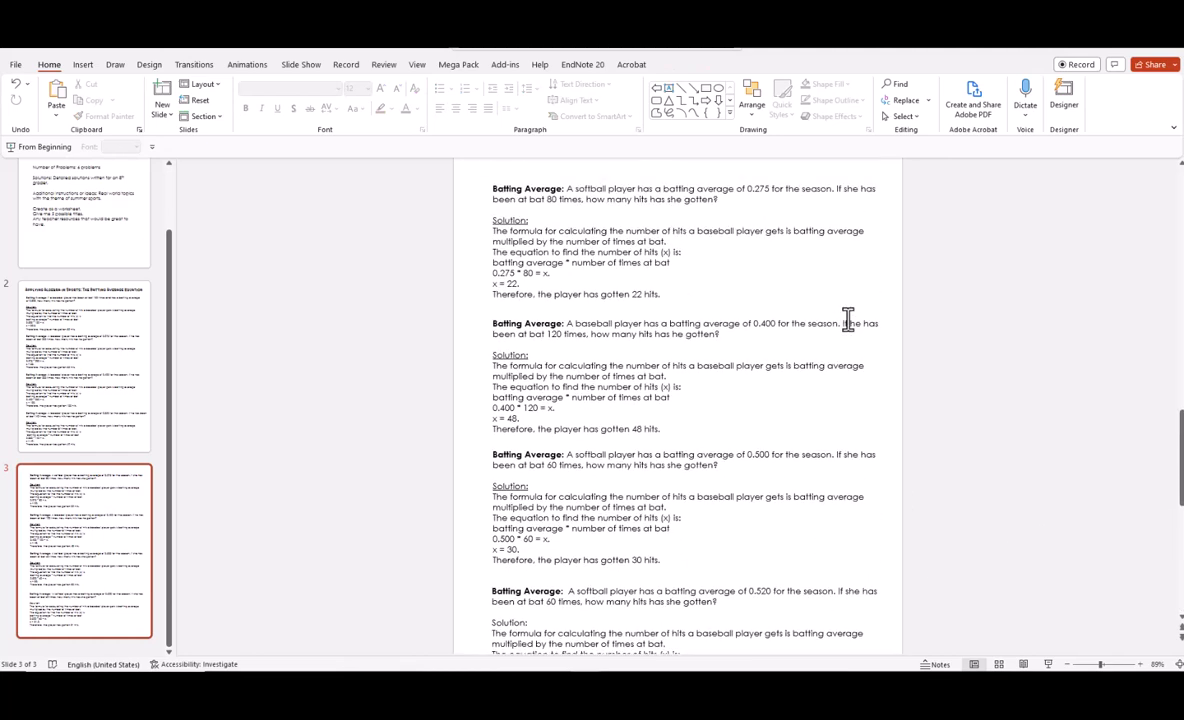
scroll(848, 318, down, 1)
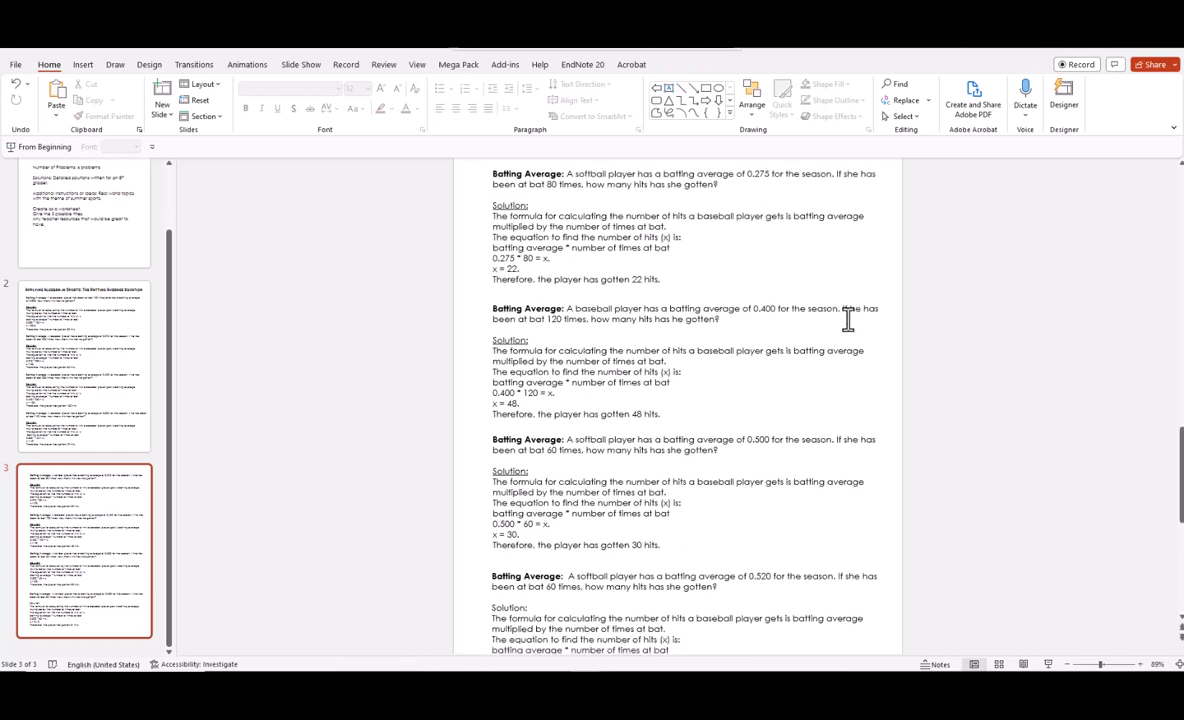
click(580, 572)
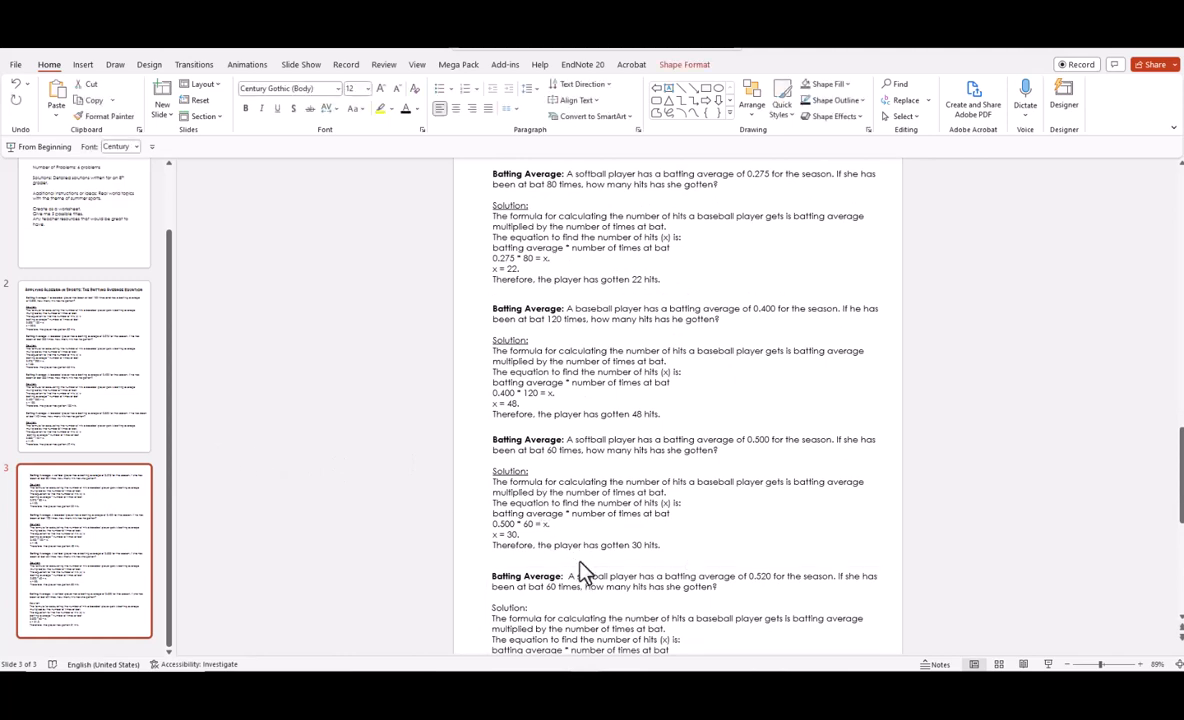
drag(580, 568, 308, 158)
click(712, 175)
drag(714, 175, 714, 571)
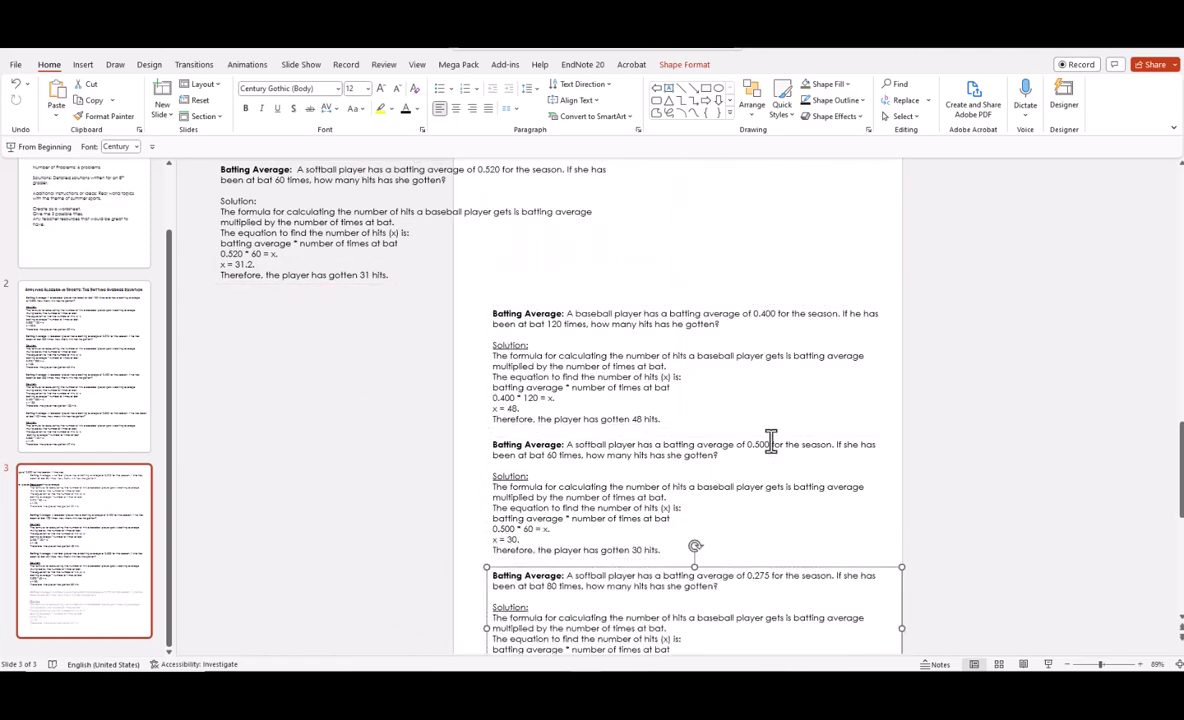
click(431, 246)
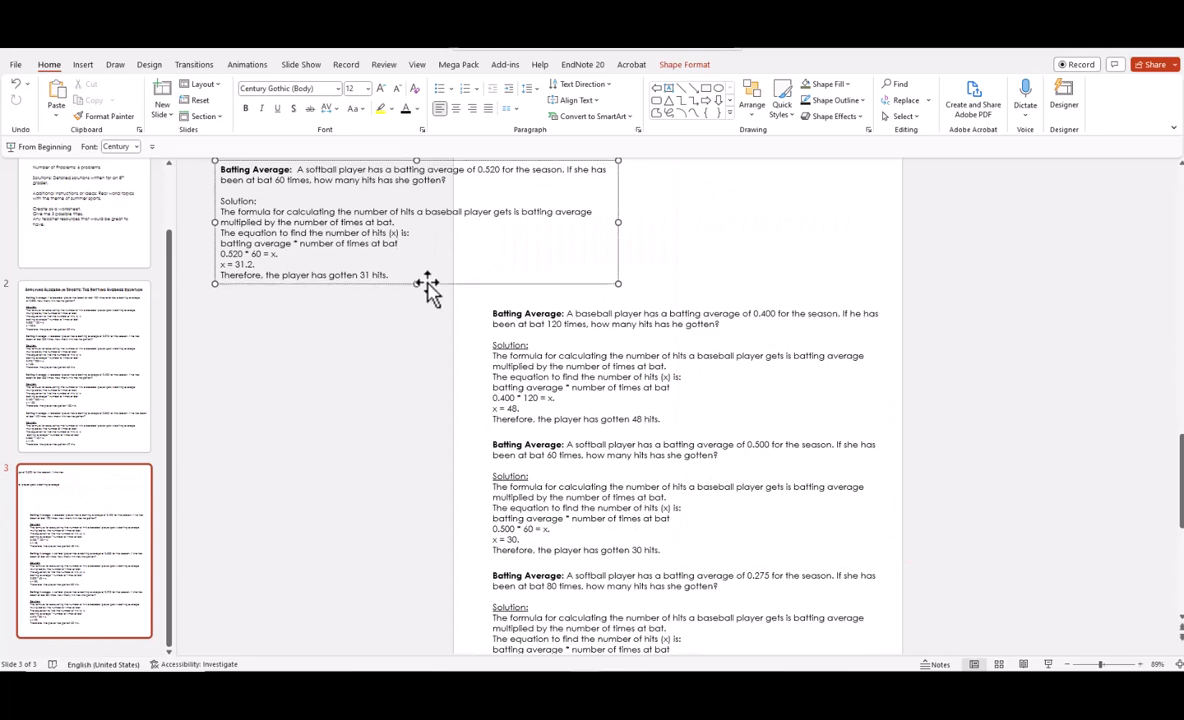
drag(428, 285, 703, 291)
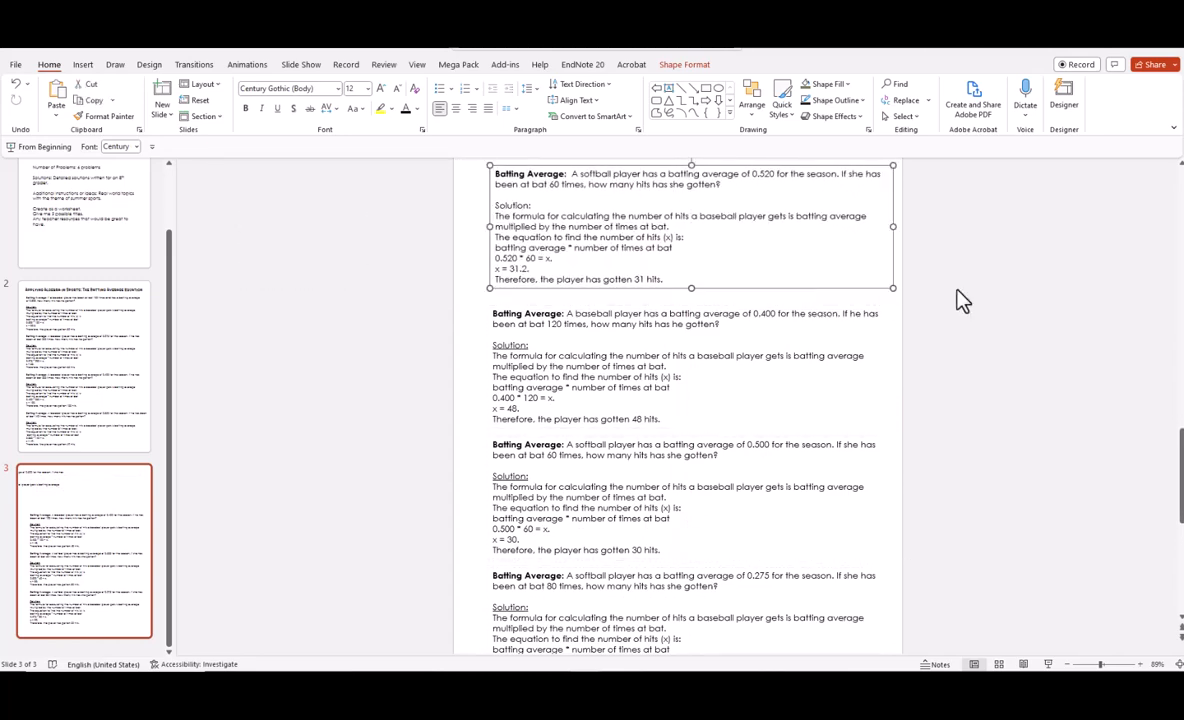
scroll(966, 284, up, 2)
scroll(996, 432, down, 1)
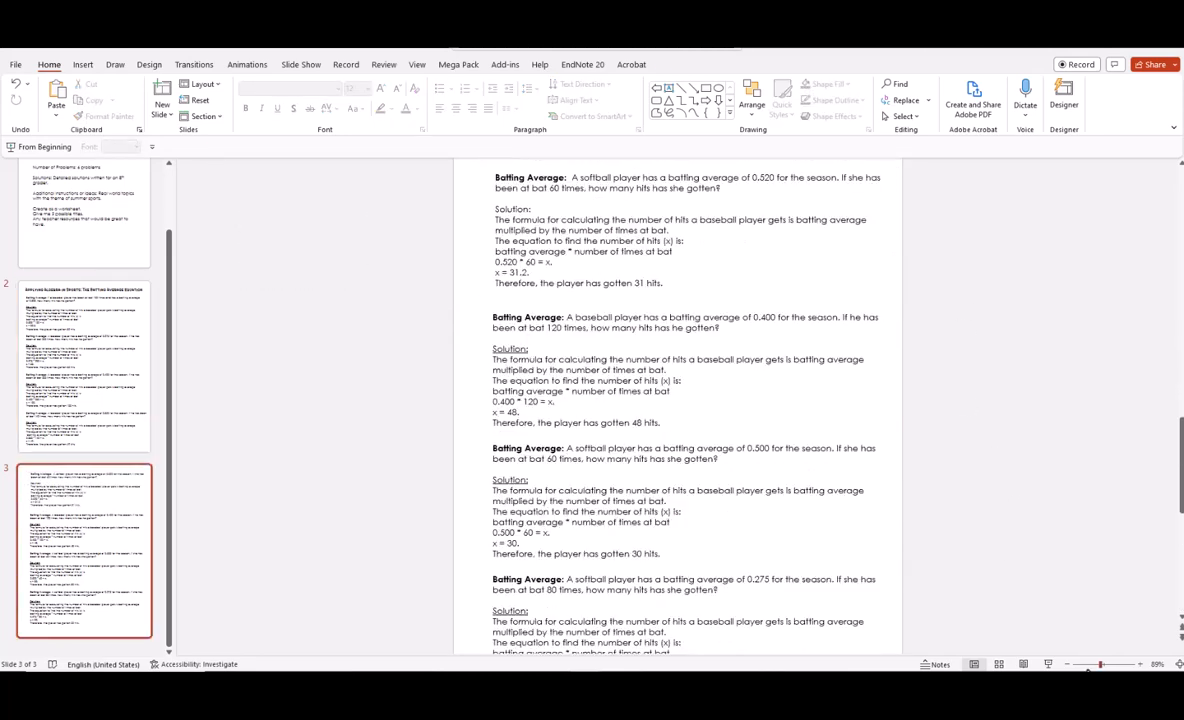
Left-align the four problem boxes on slide 3 and distribute them vertically at even spacing.
ctrl+scroll(930, 497, down, 4)
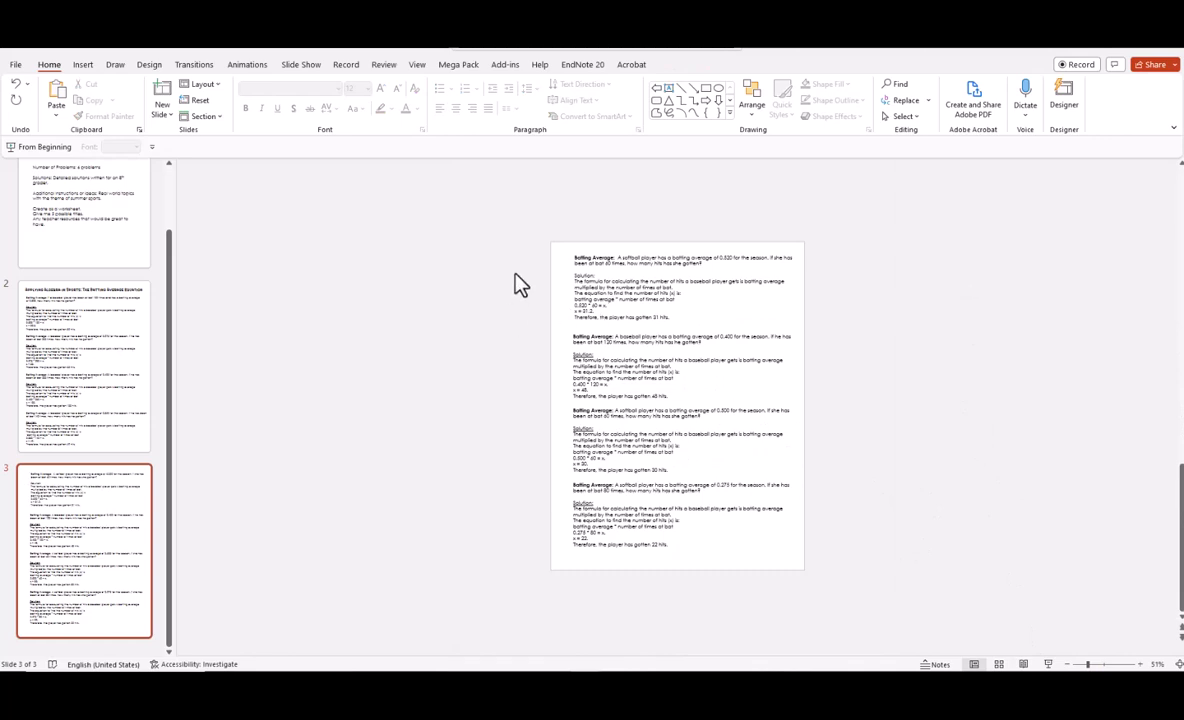
drag(535, 216, 850, 590)
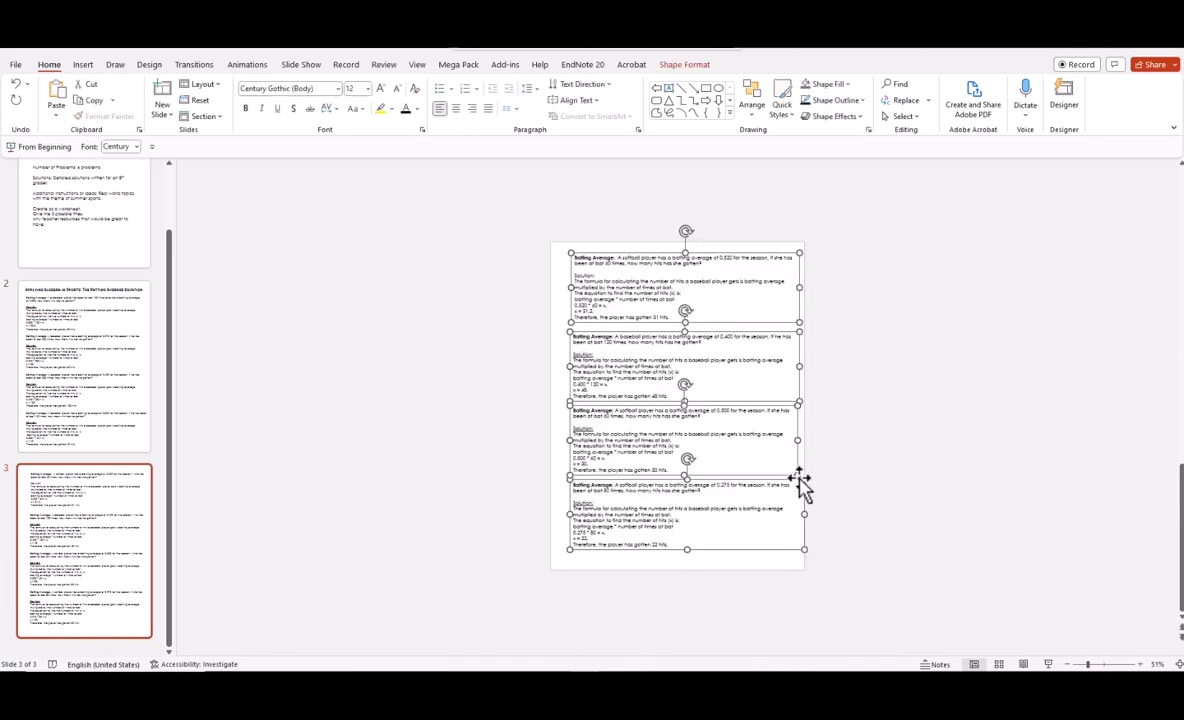
click(752, 104)
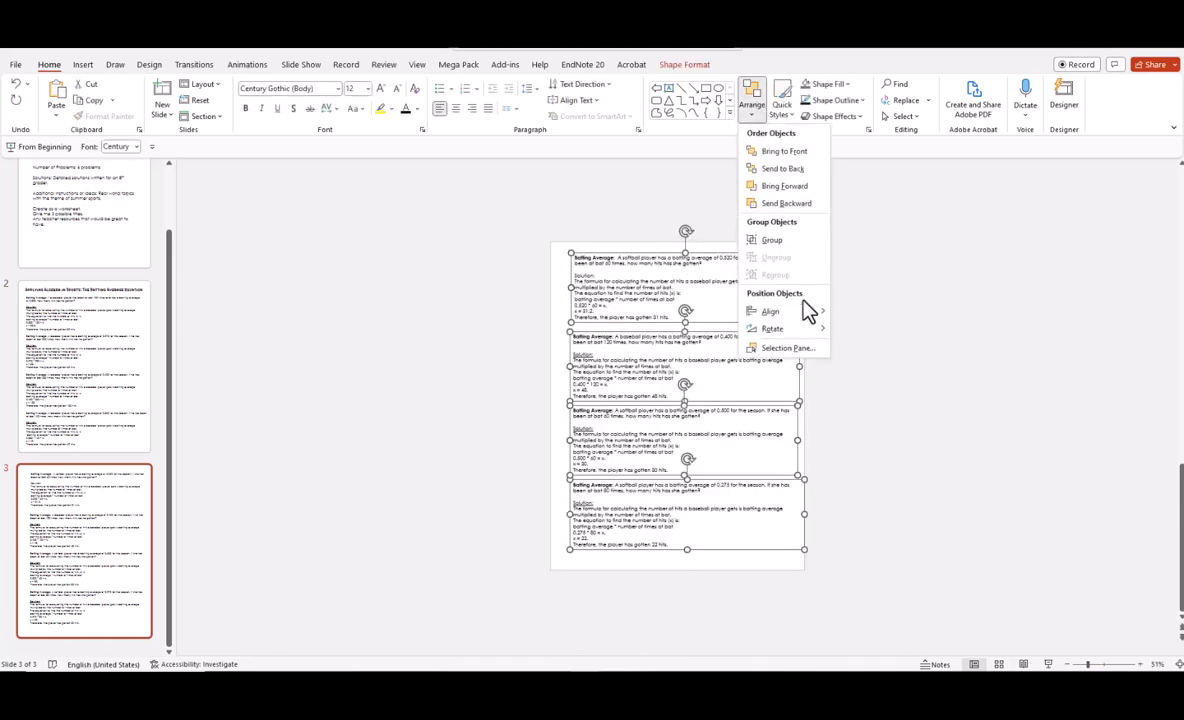
mouse_move(806, 314)
click(858, 318)
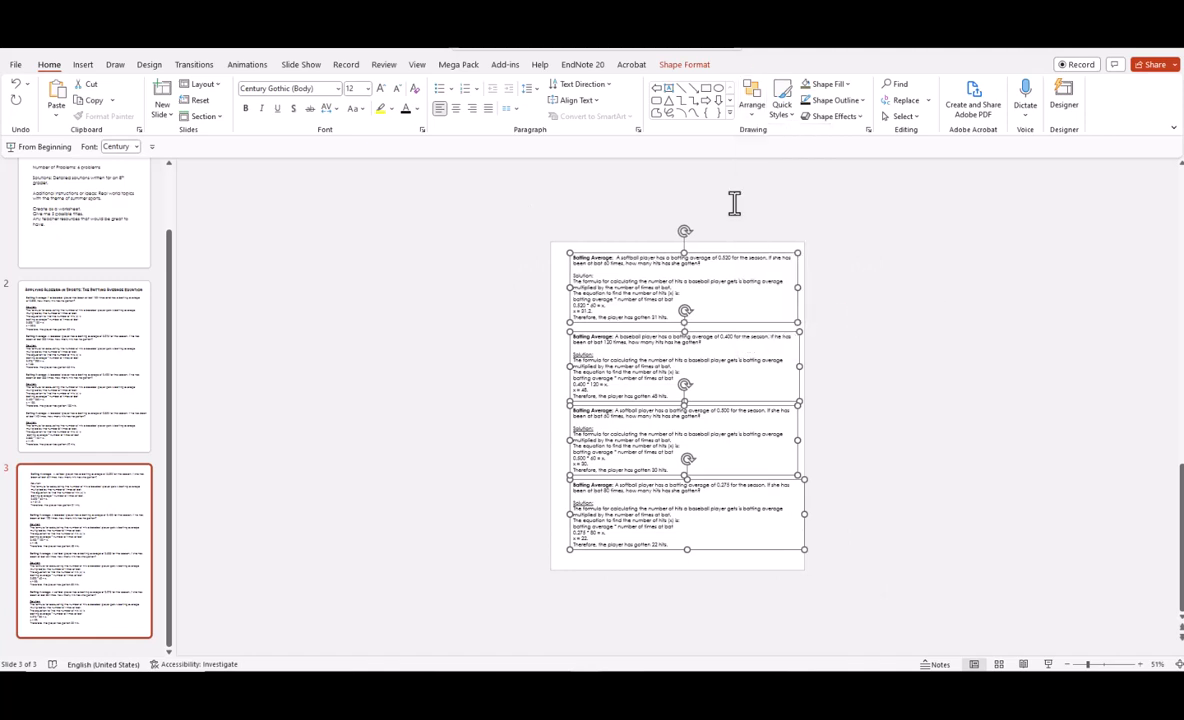
click(750, 102)
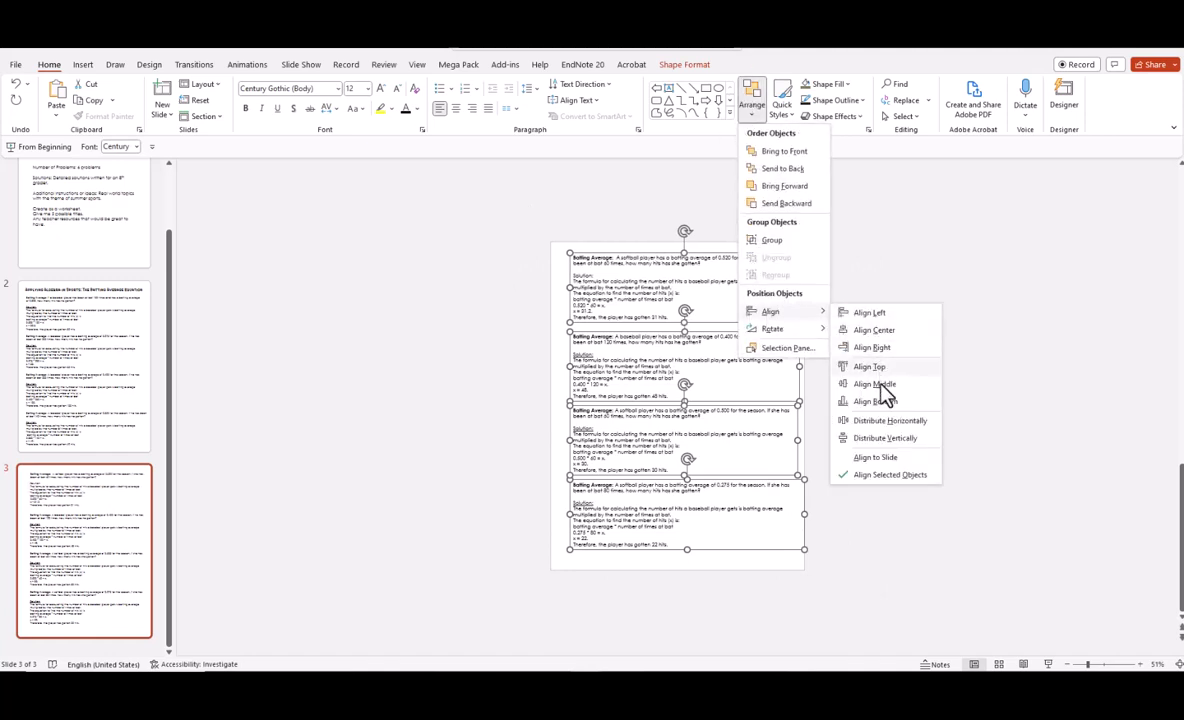
click(881, 440)
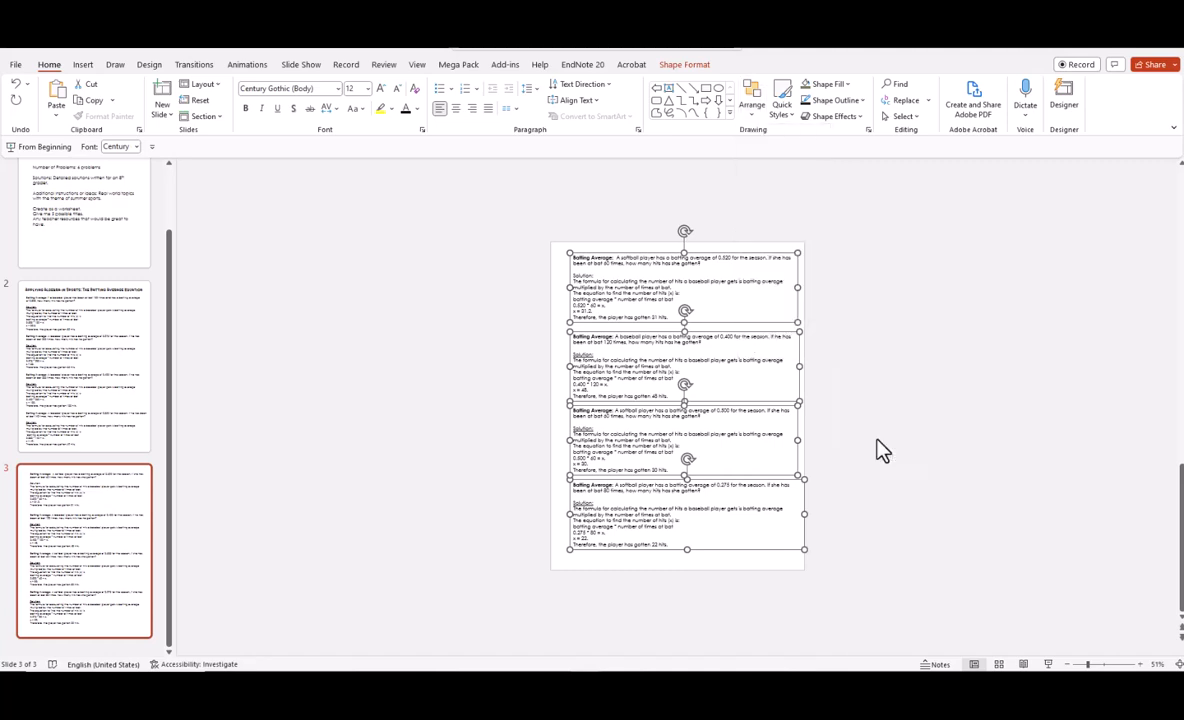
click(825, 521)
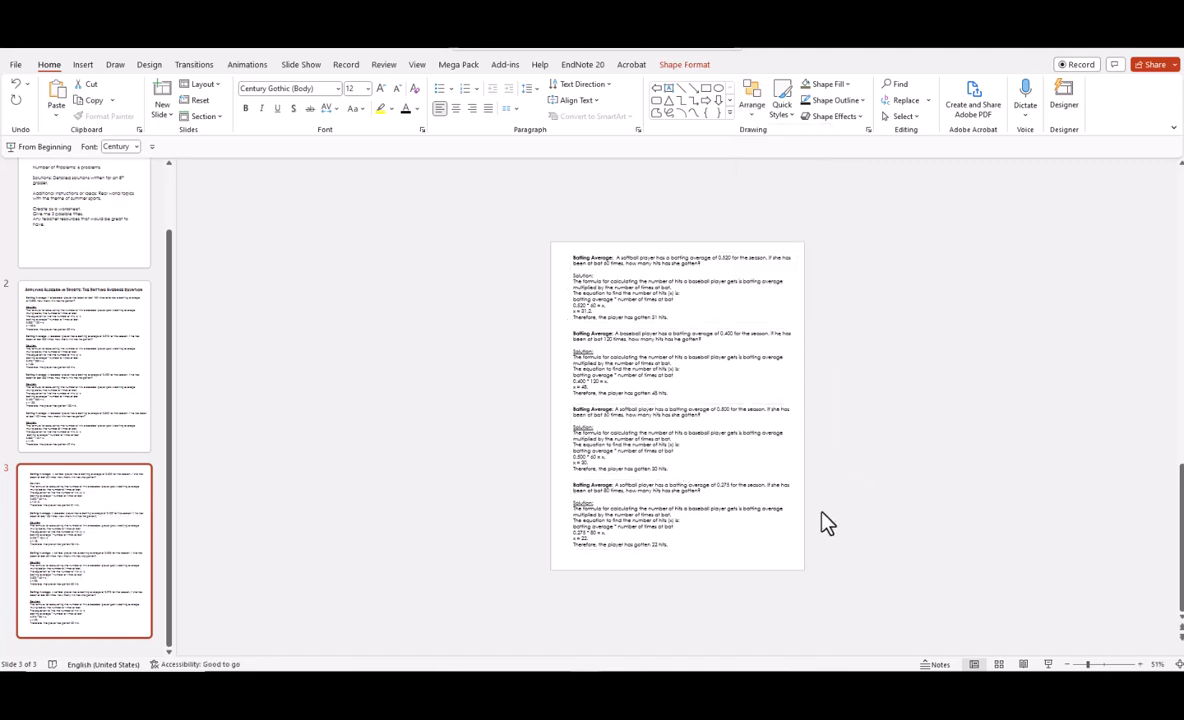
Narrow the 0.275 problem's box on slide 3 from its right edge to roughly match the boxes above.
click(800, 515)
drag(803, 514, 793, 510)
click(866, 516)
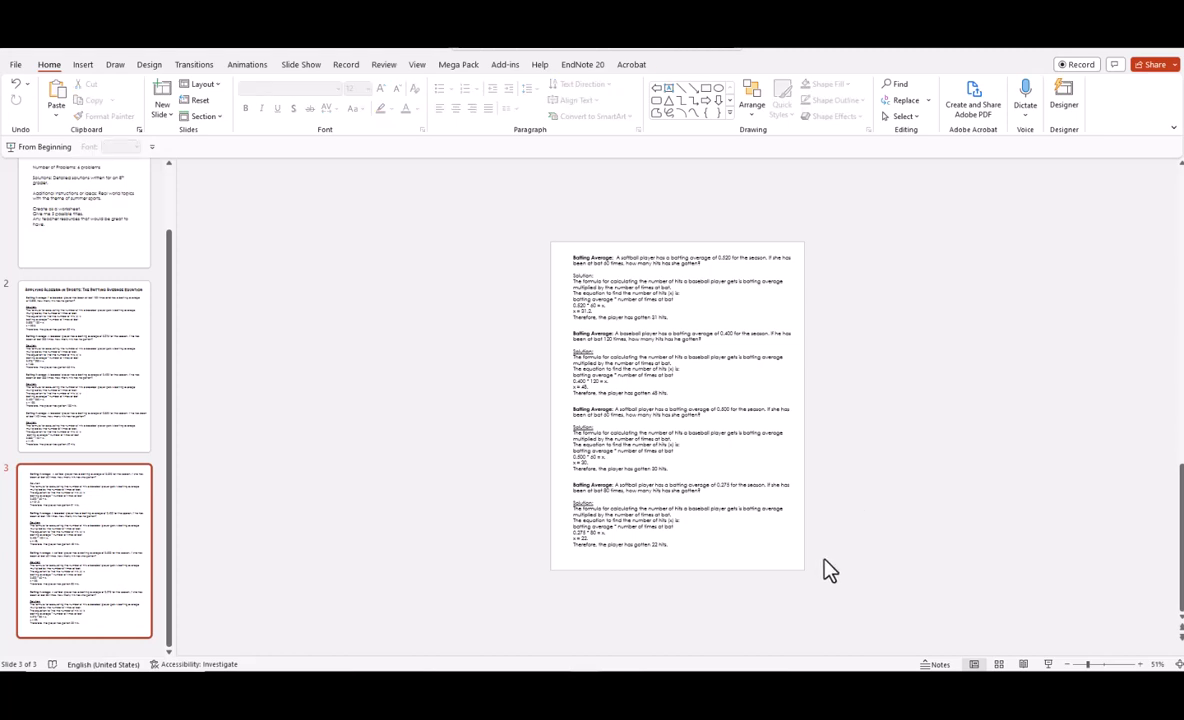
Nudge all four problem boxes on slide 3 slightly down the page together.
drag(824, 562, 539, 222)
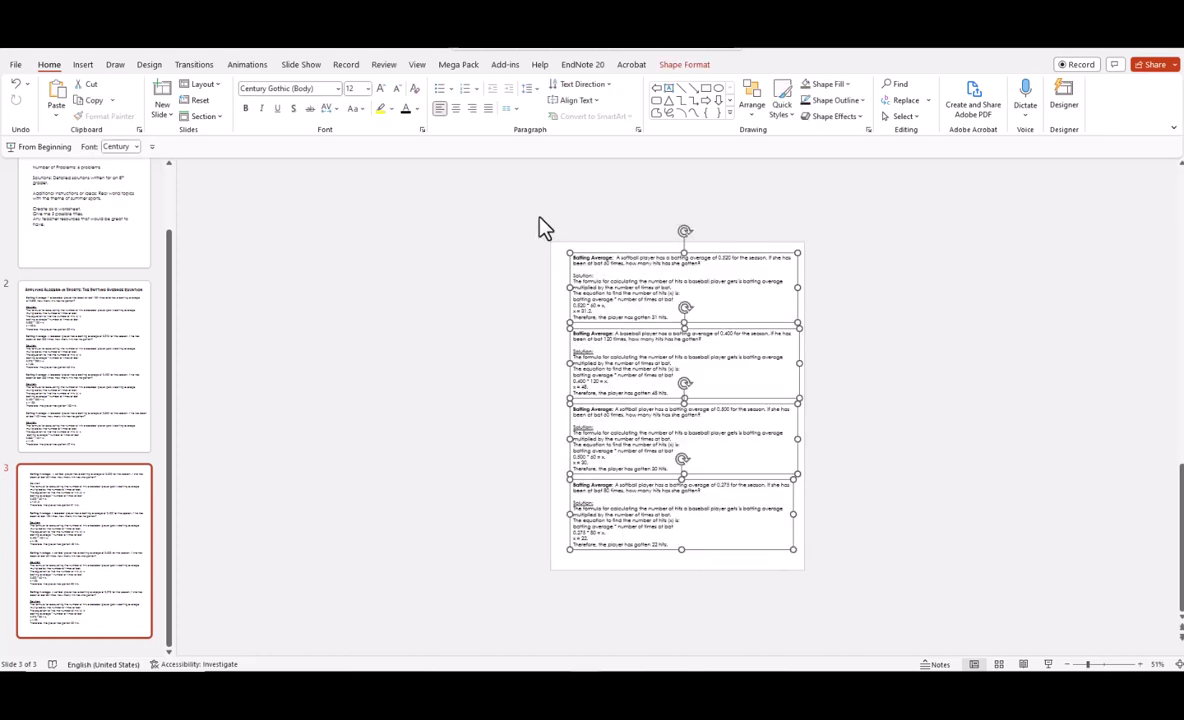
key(Down)
key(Down)
key(Down)
key(Down)
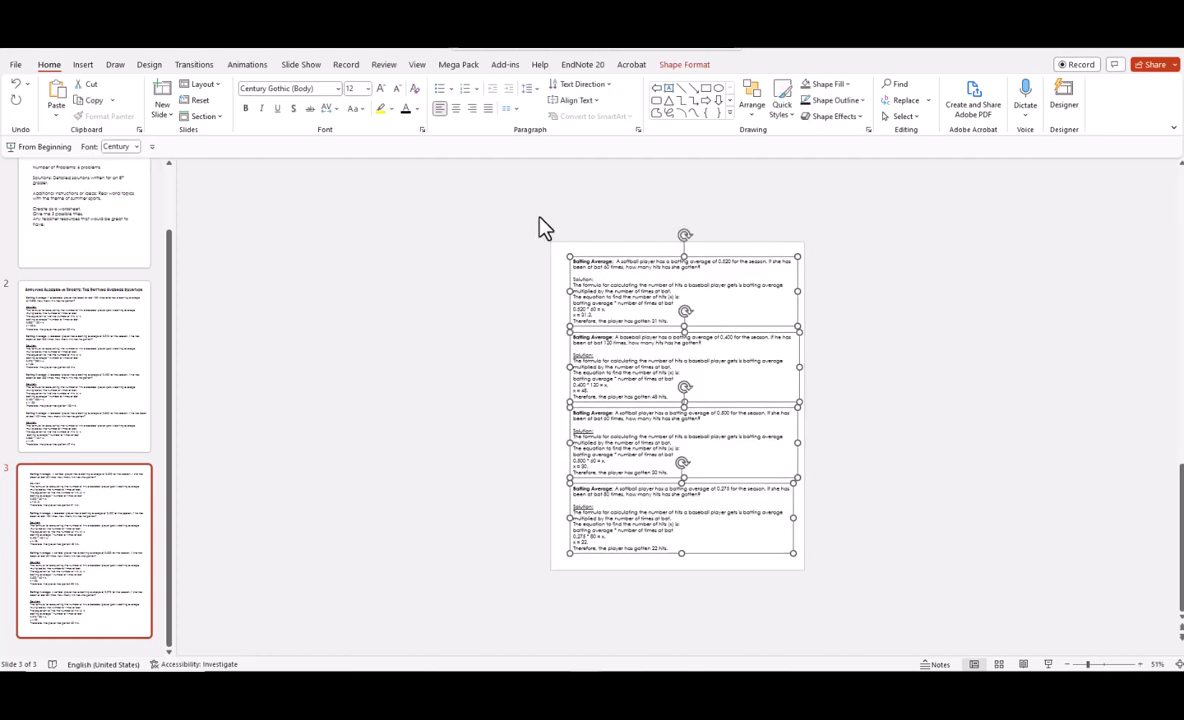
click(801, 209)
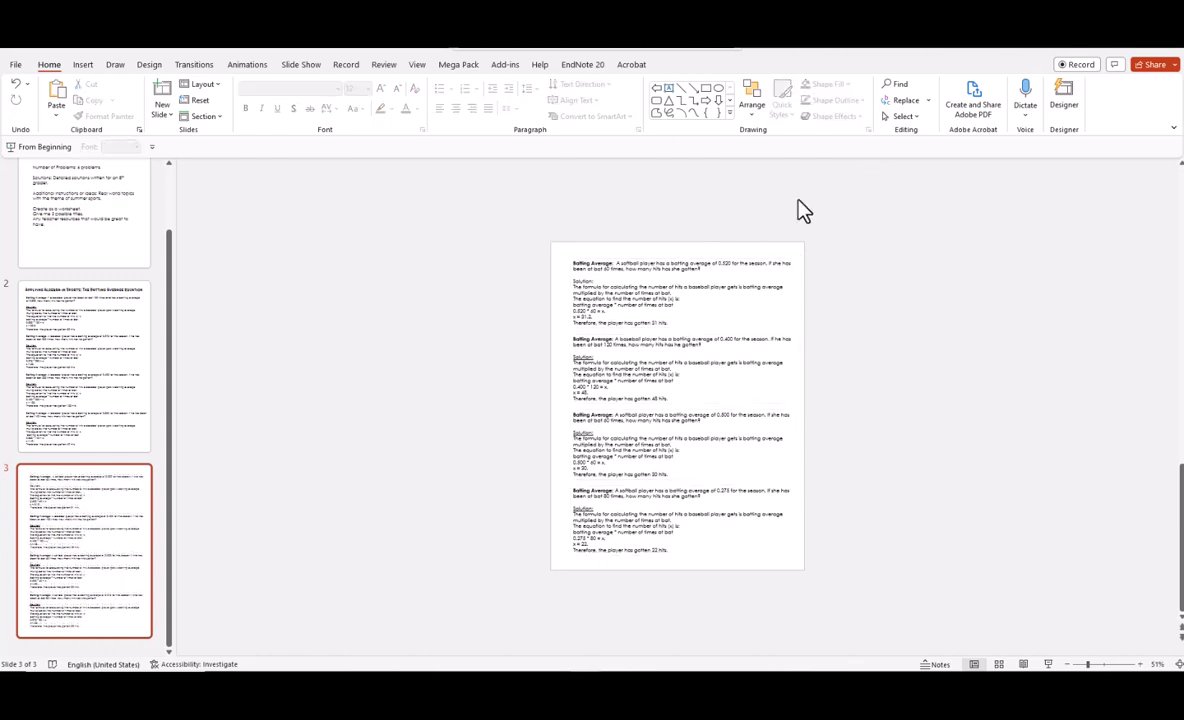
Left-align the four problem boxes below the title on slide 2 and distribute them vertically.
click(116, 320)
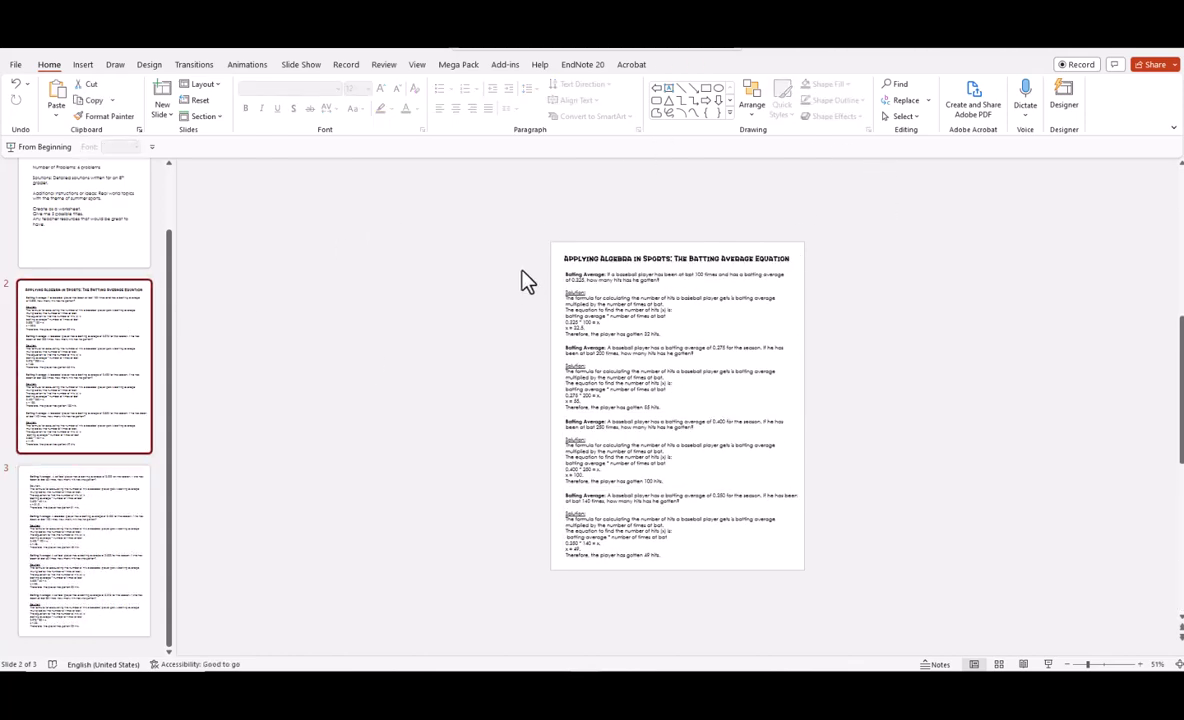
drag(527, 281, 876, 588)
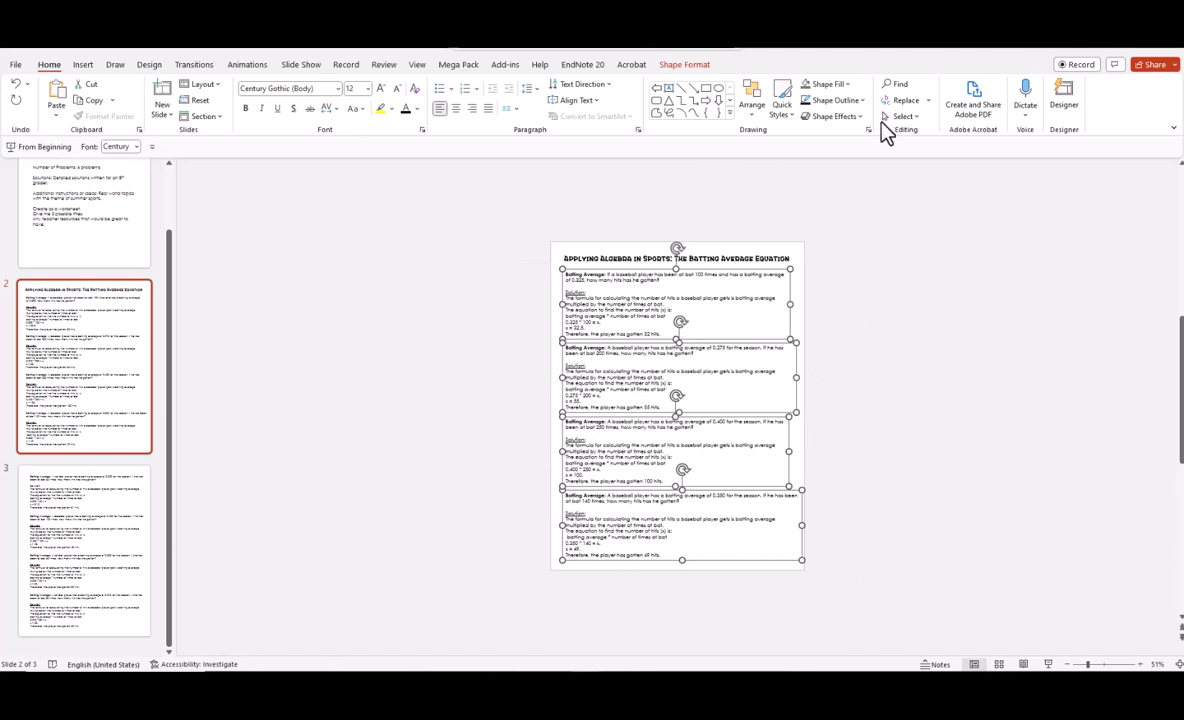
click(762, 102)
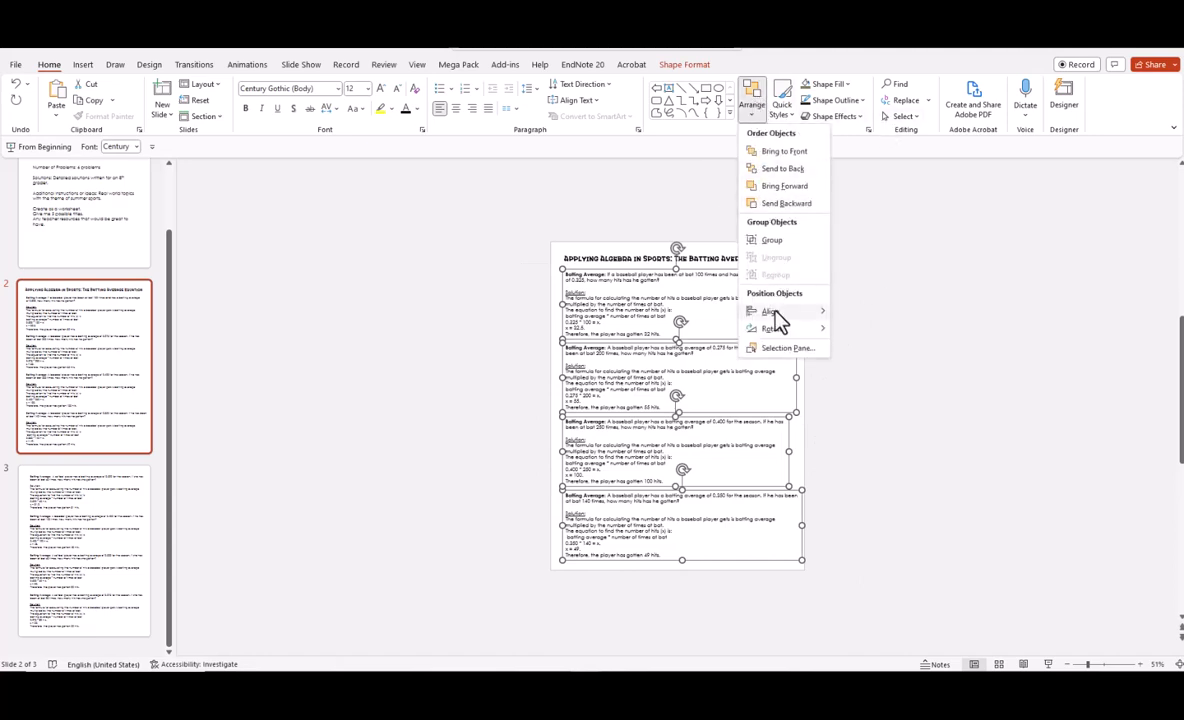
mouse_move(778, 312)
click(866, 314)
click(754, 103)
mouse_move(815, 318)
click(882, 439)
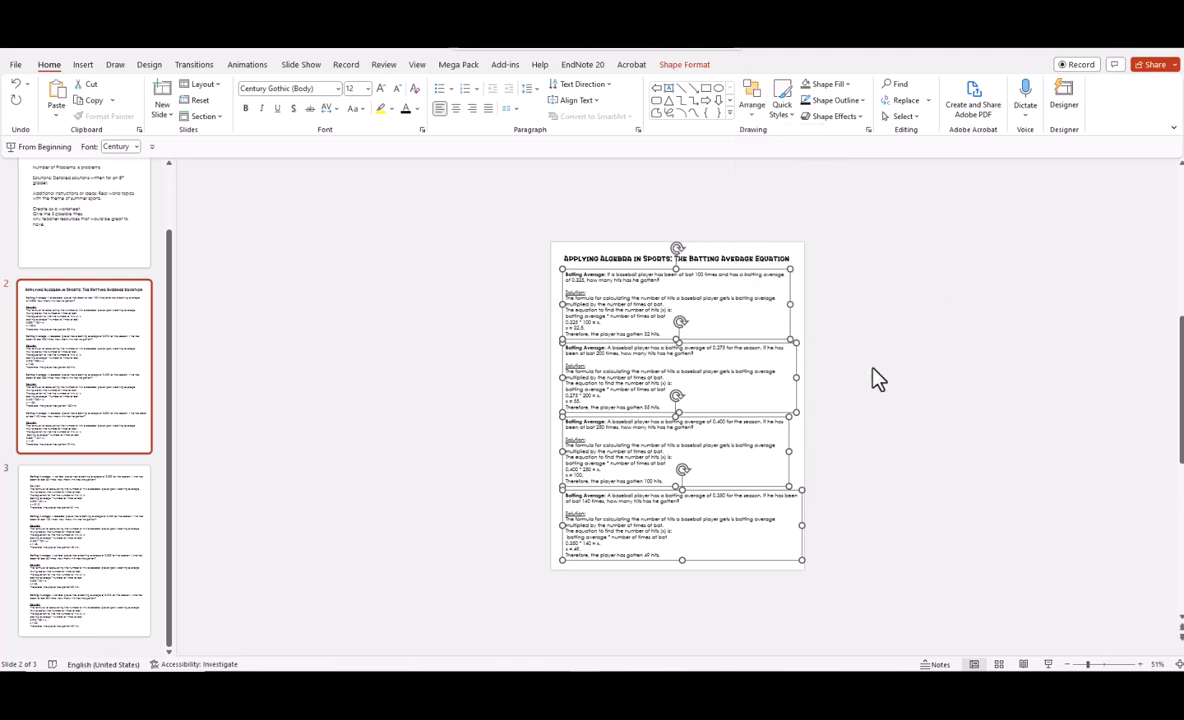
click(876, 378)
Delete the "AI-Assisted Math Worksheet Creation Template" slide from the presentation.
scroll(150, 252, up, 2)
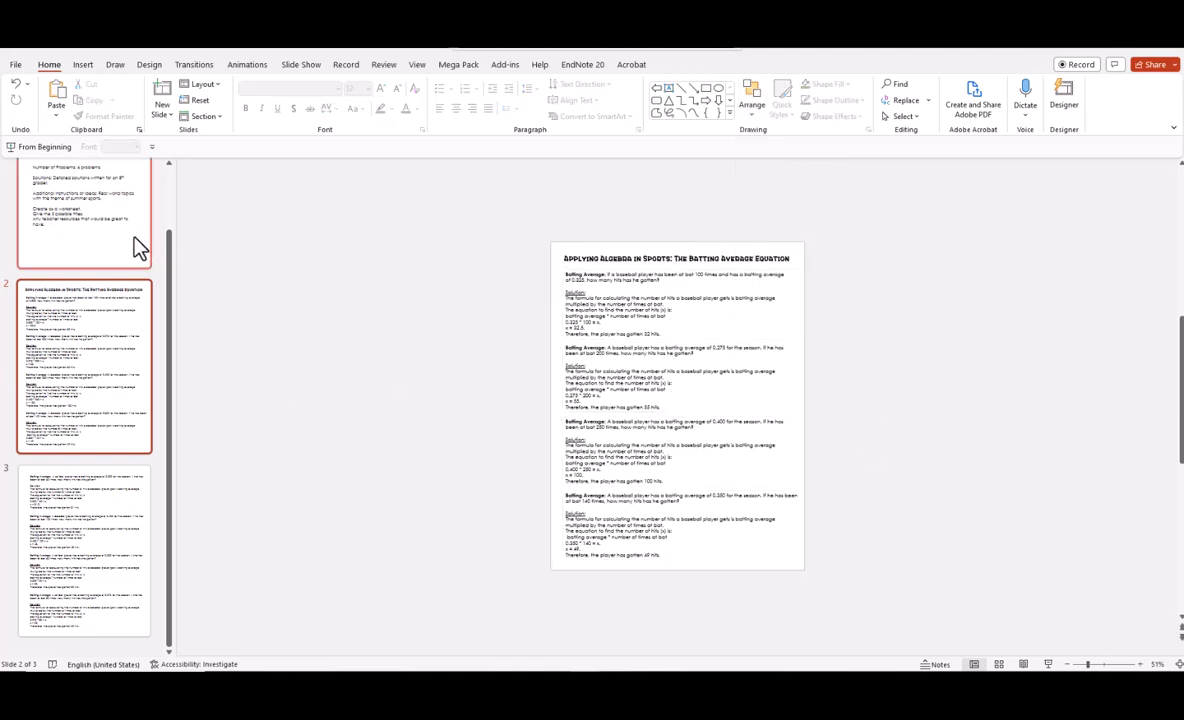
click(135, 246)
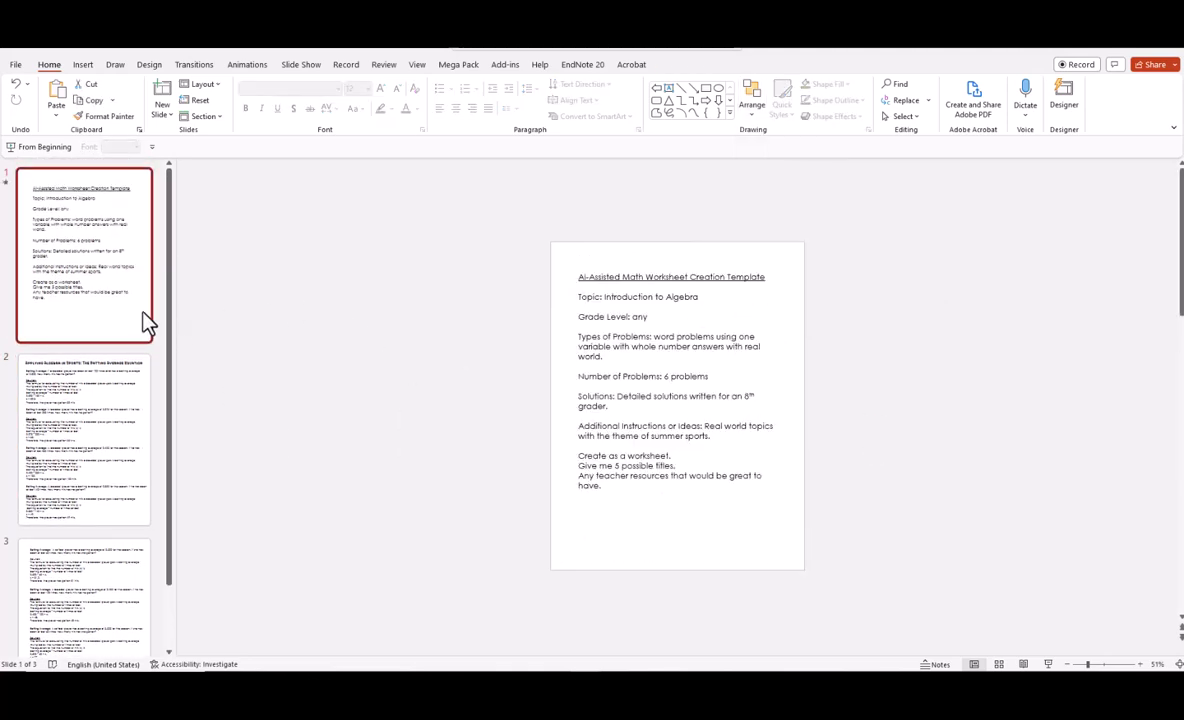
key(Delete)
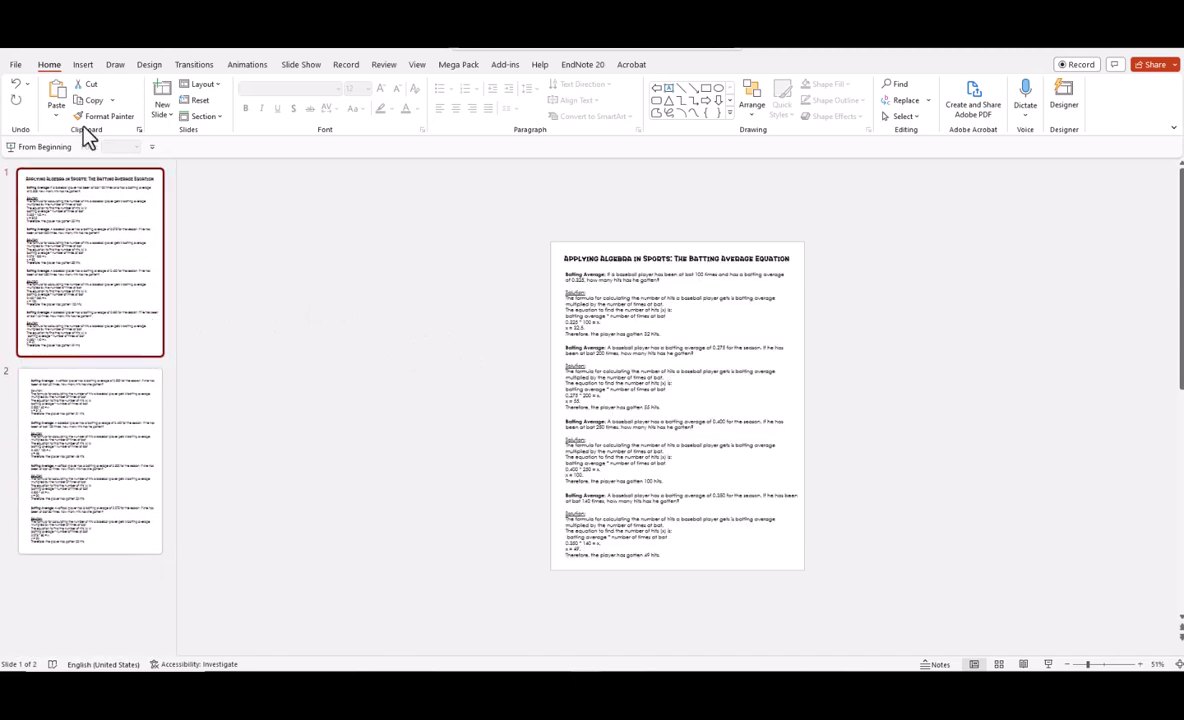